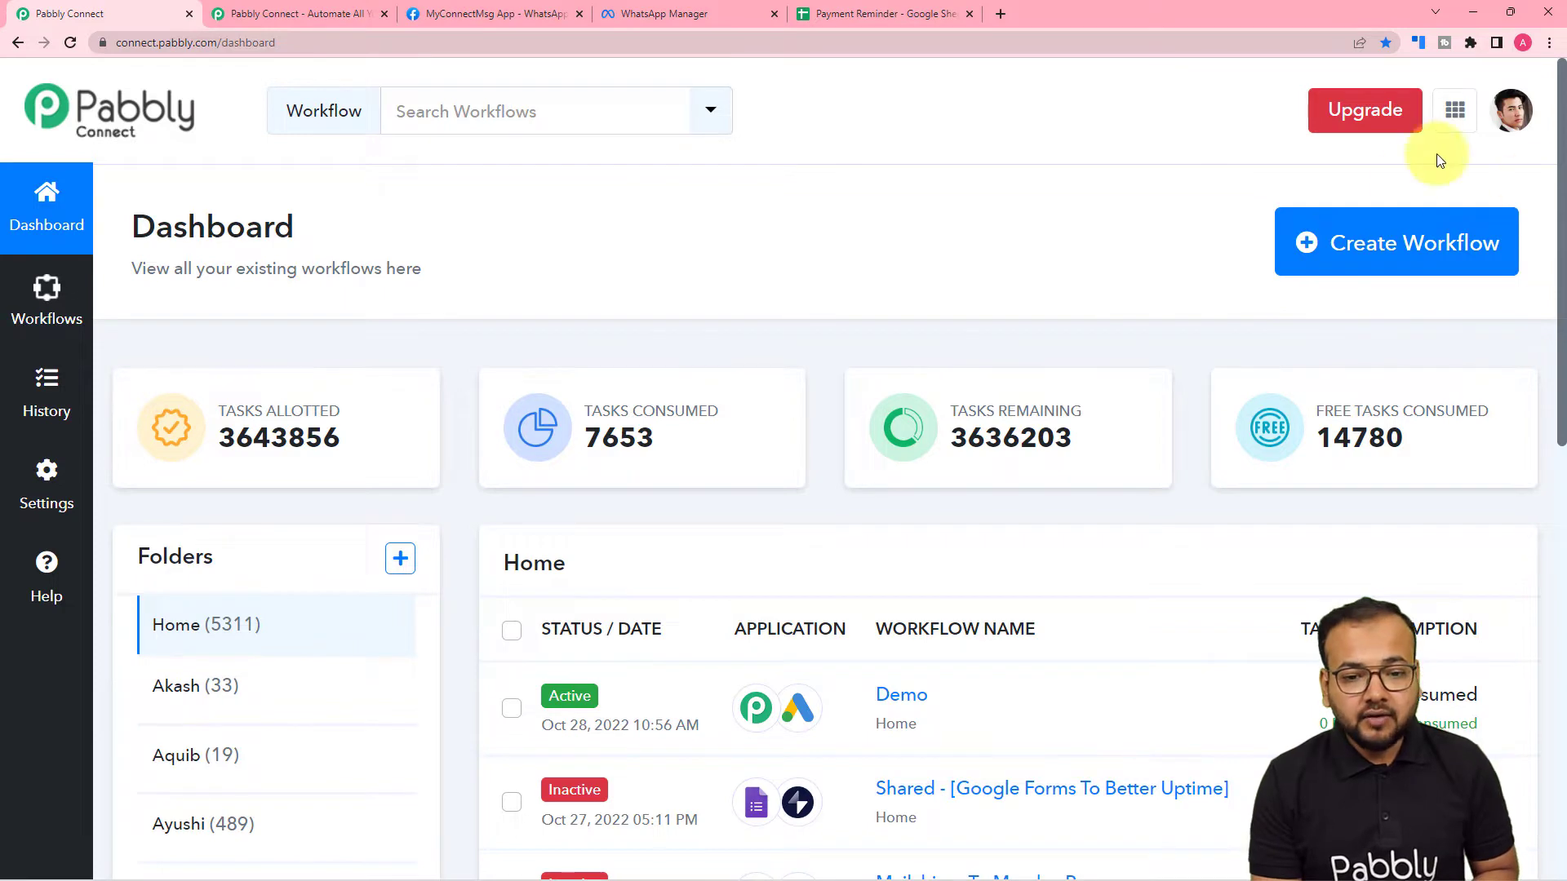
- Create a new workflow named "Payment Reminders Automation"
click(1414, 252)
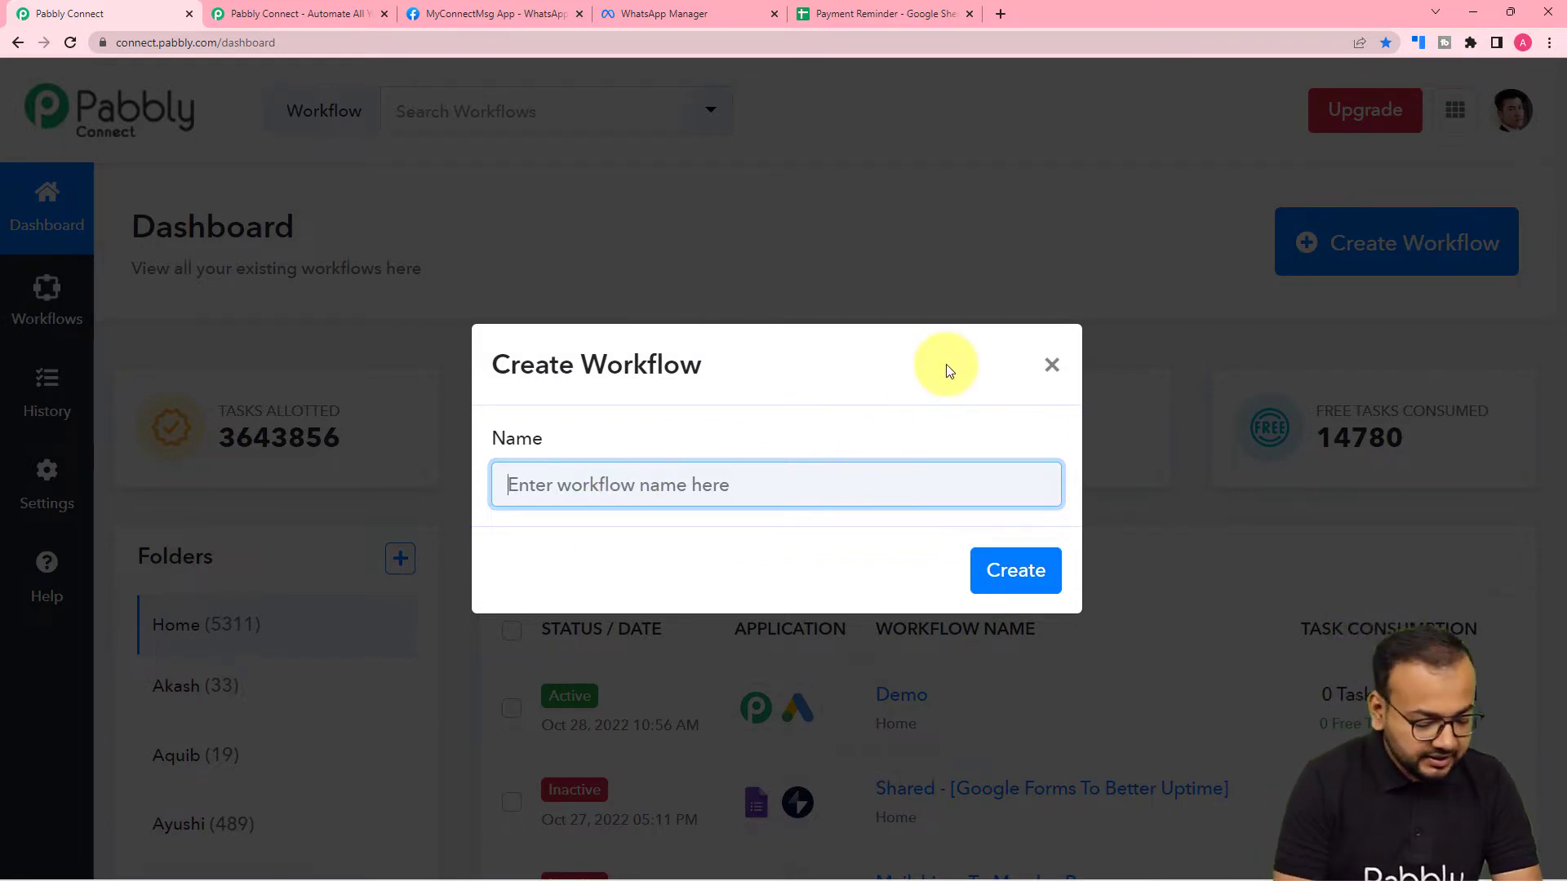
text(Payment Reminders Automation)
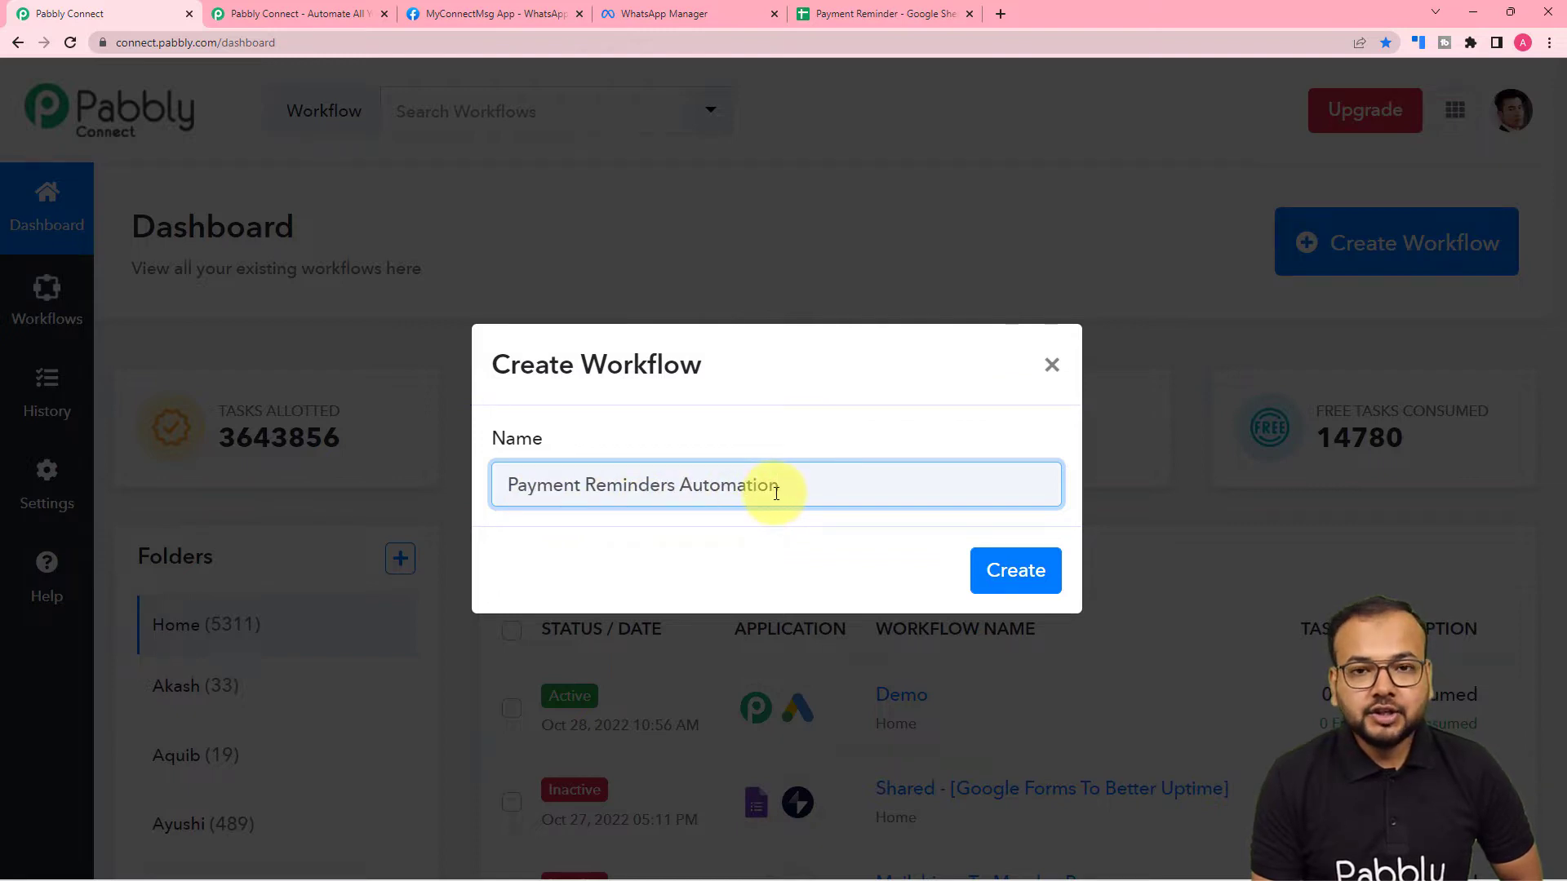
click(1000, 569)
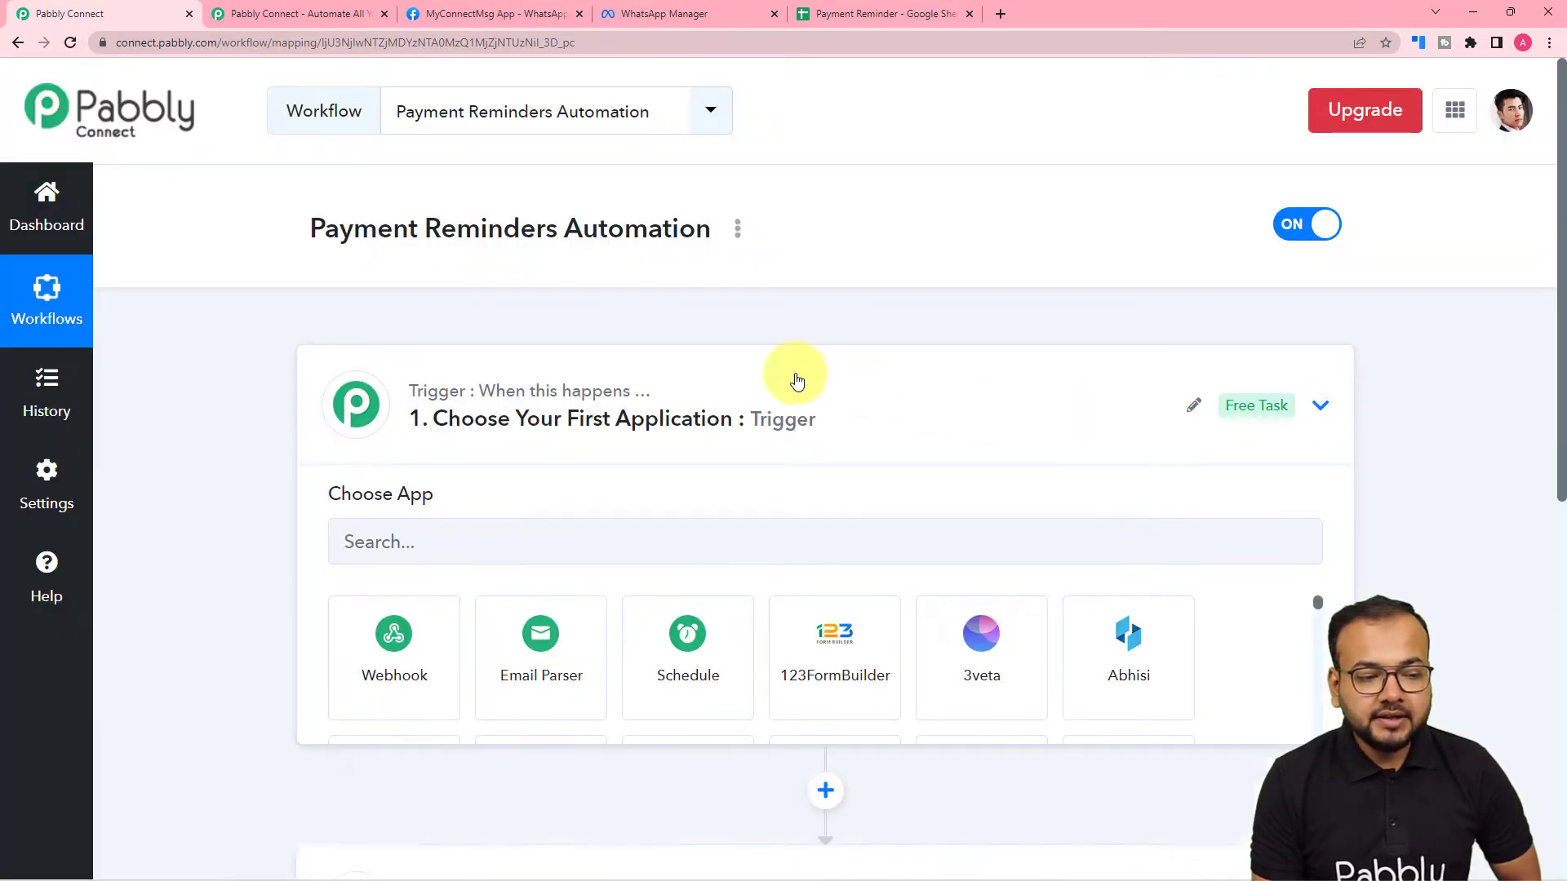
- Review the workflow's empty trigger and action steps and the client payment data in the Payment Reminder spreadsheet
click(797, 381)
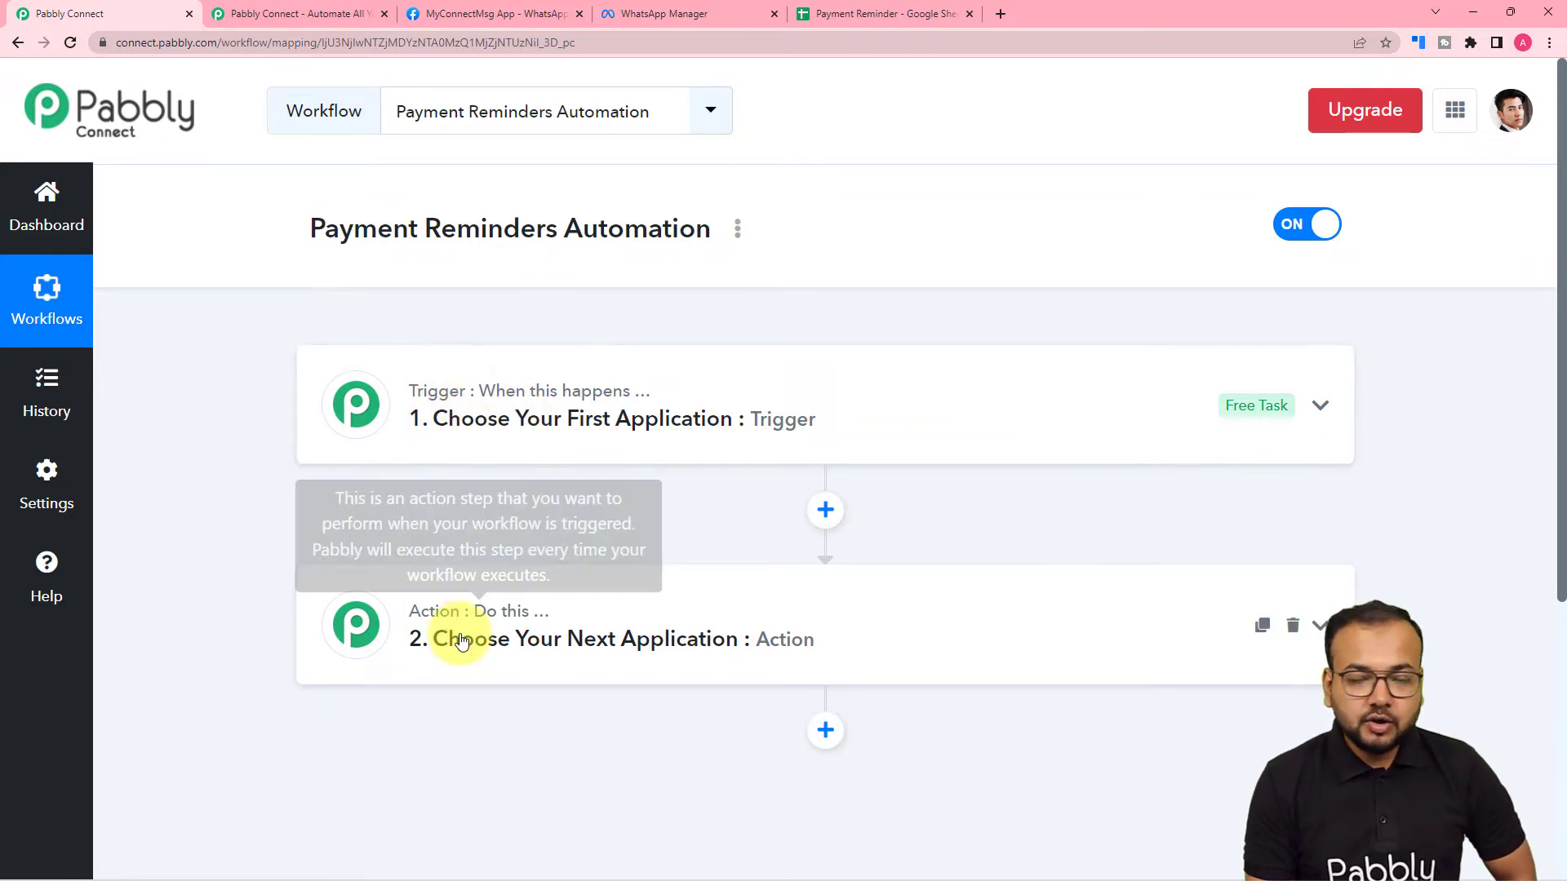
click(453, 434)
scroll(417, 403, down, 2)
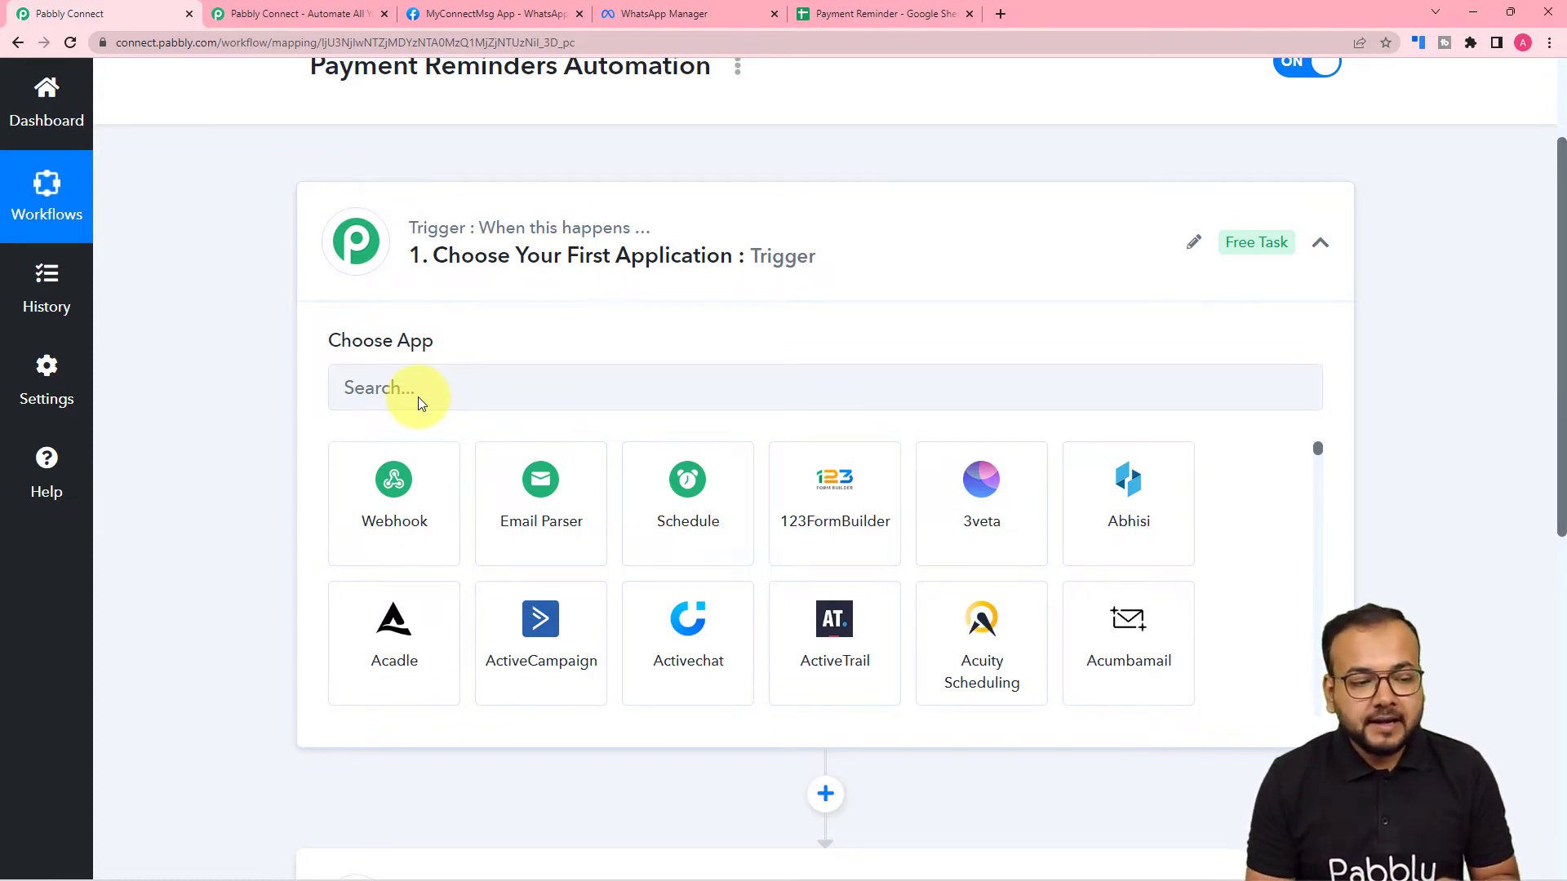
scroll(418, 397, down, 7)
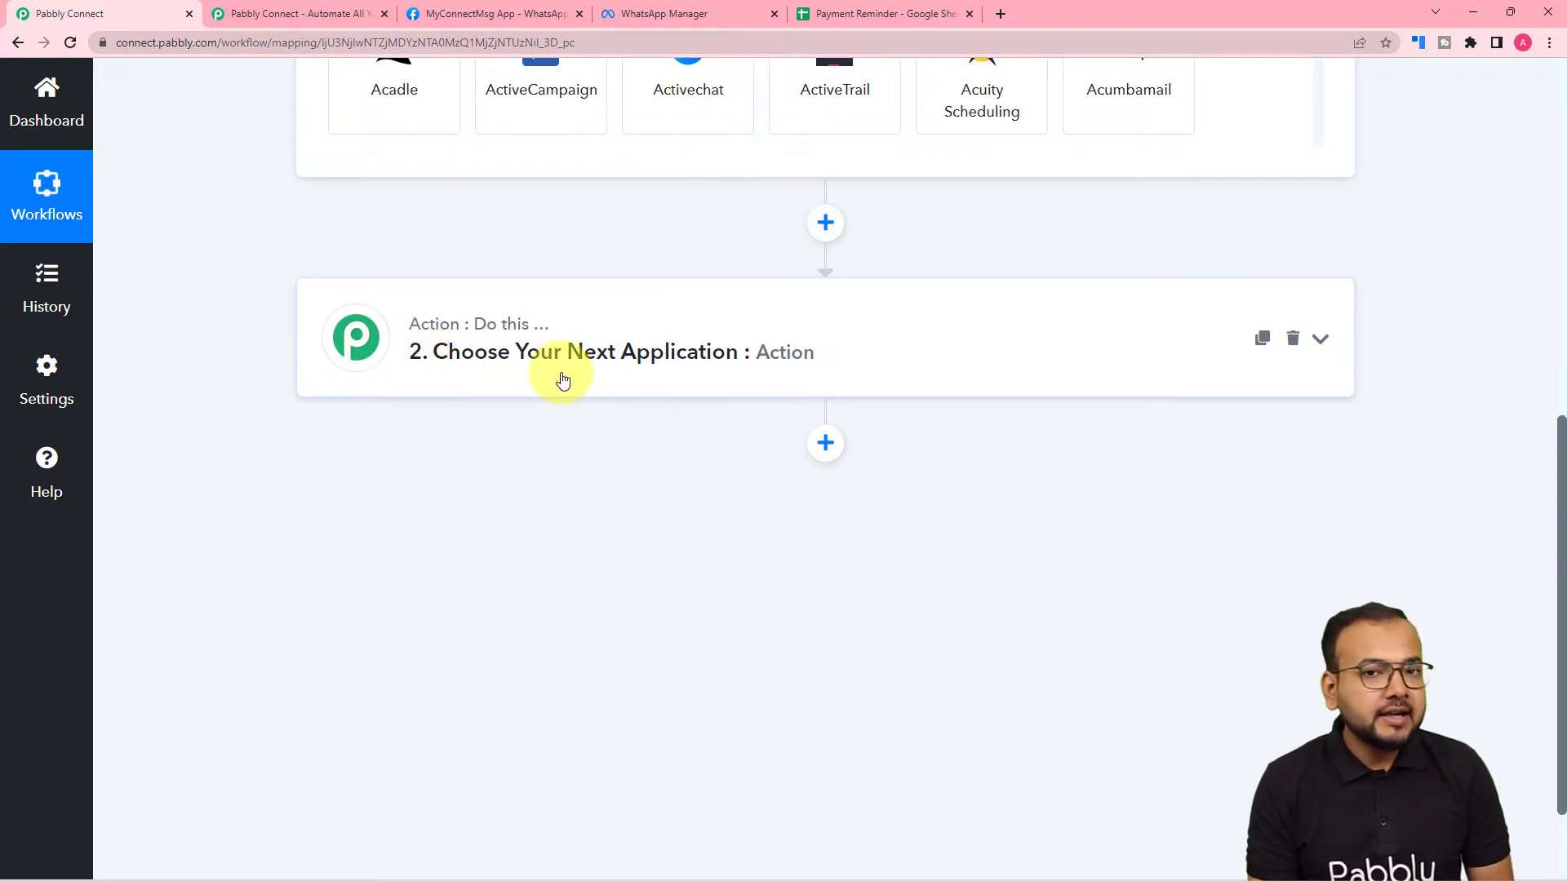
scroll(738, 490, up, 10)
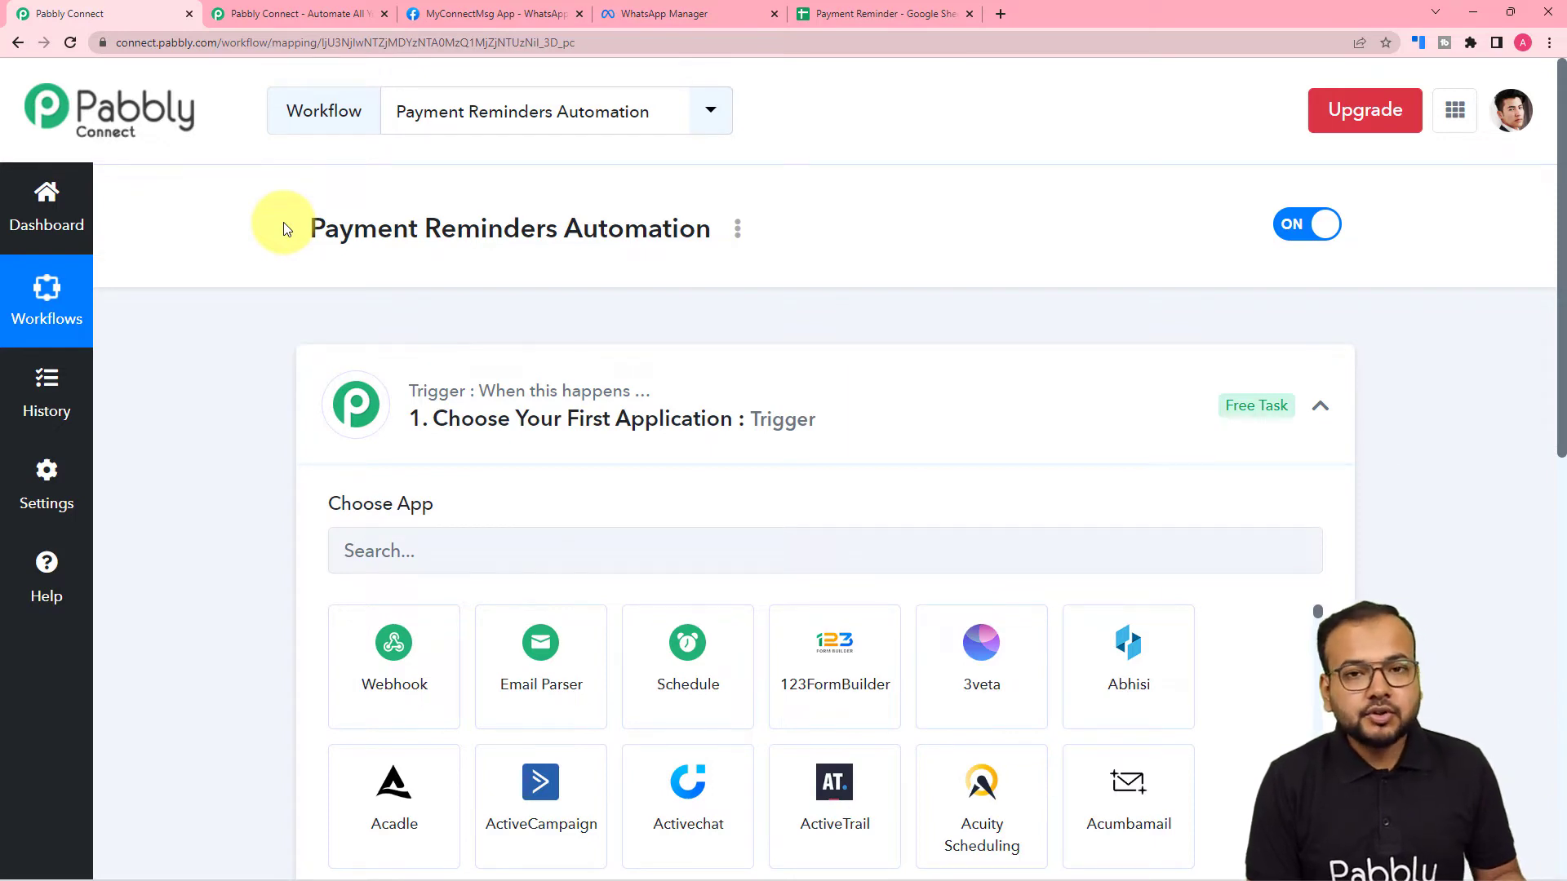
click(829, 18)
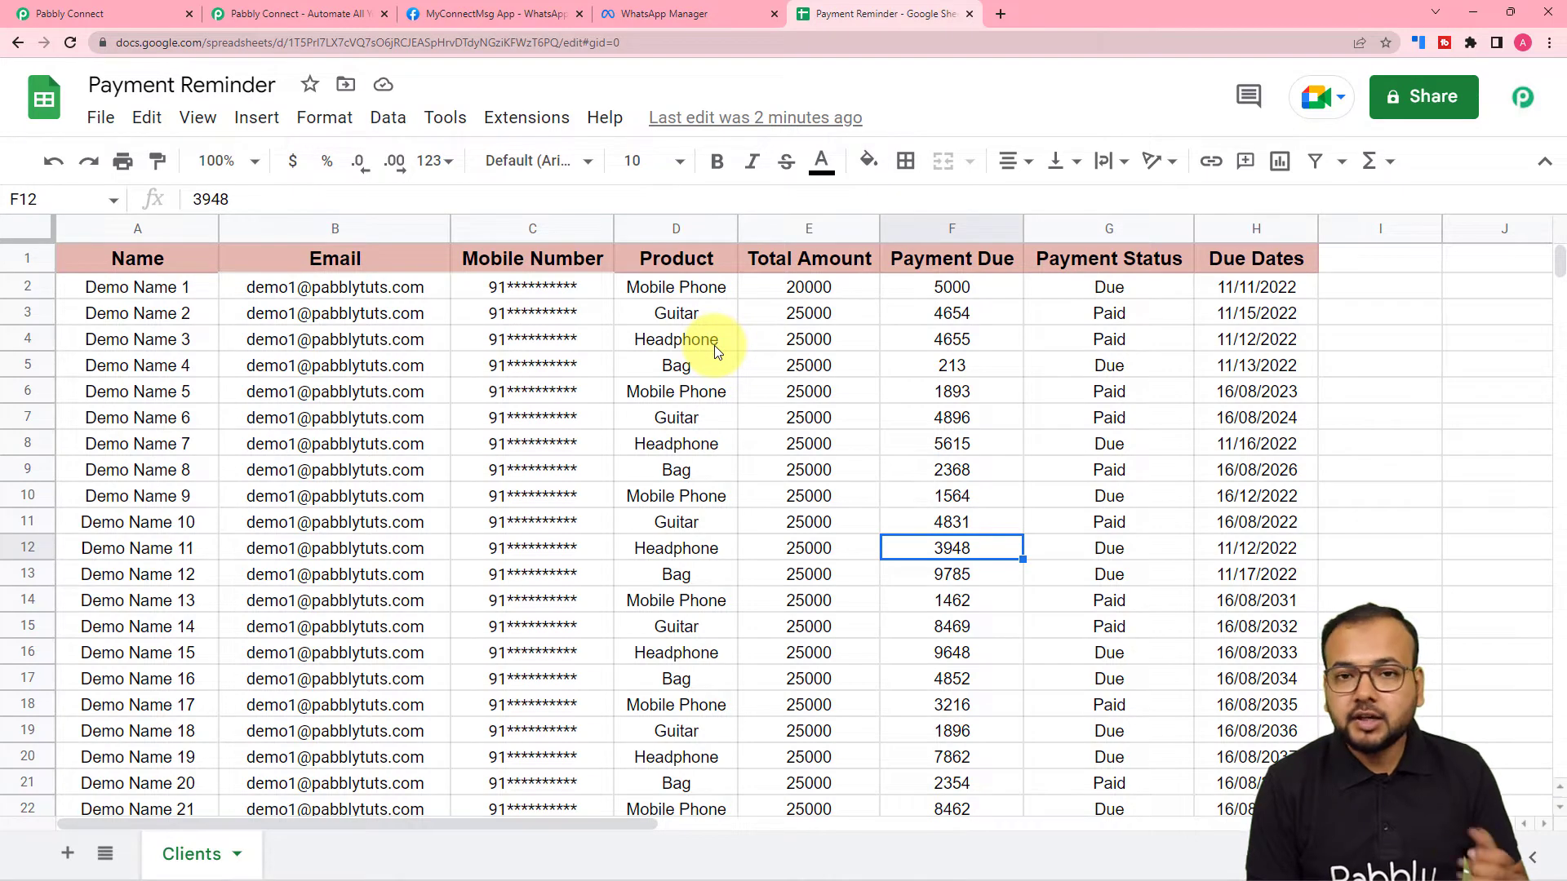
- Return to the Payment Reminders Automation workflow in Pabbly Connect and choose Schedule as the trigger application
click(155, 13)
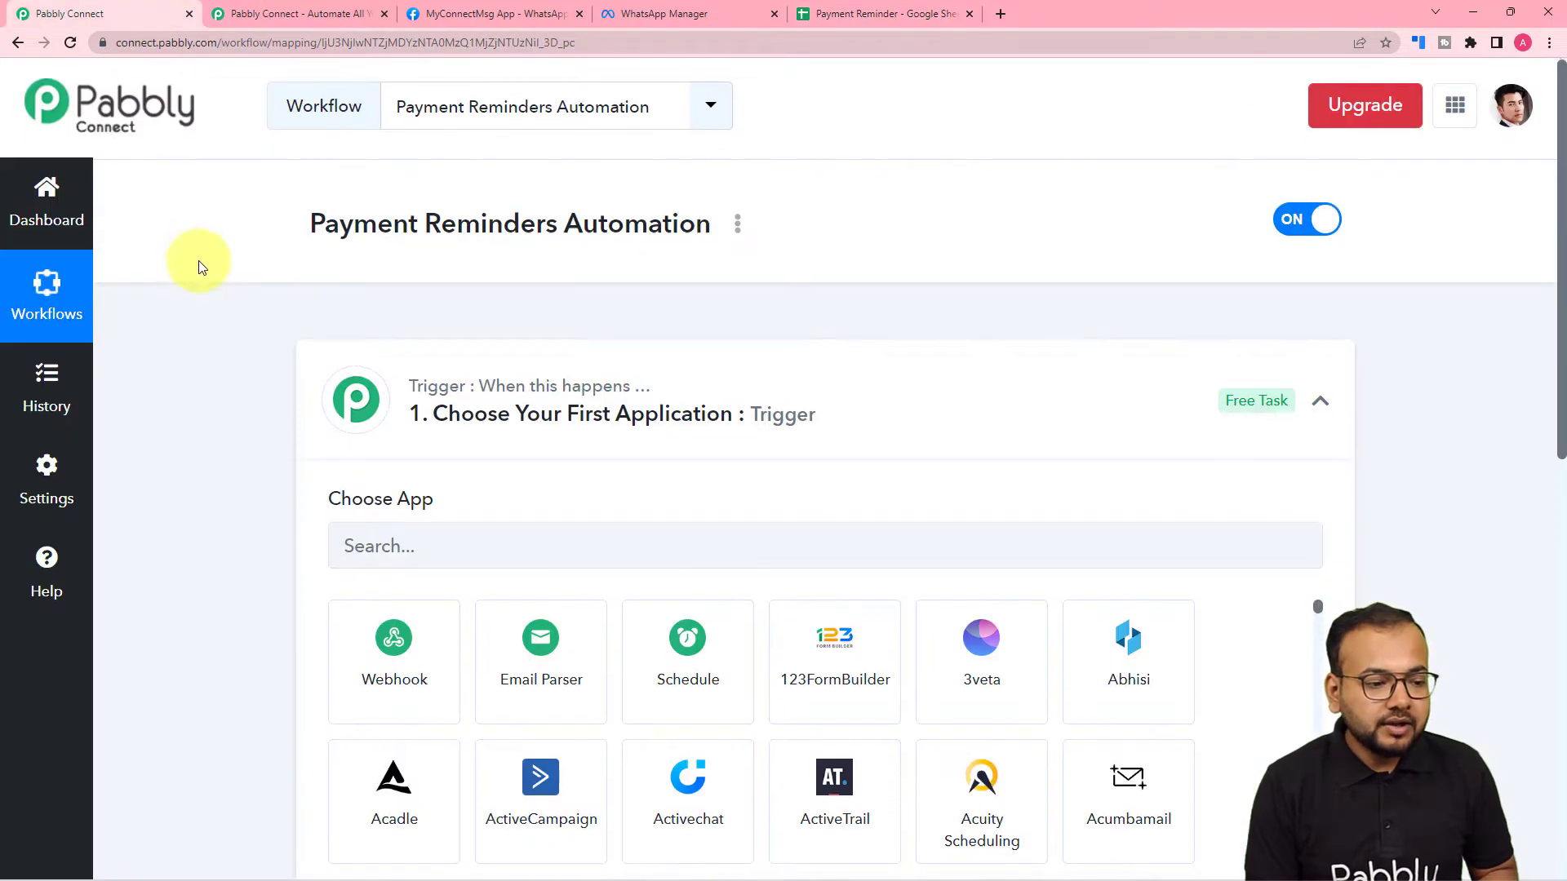
scroll(200, 266, down, 3)
scroll(200, 265, down, 1)
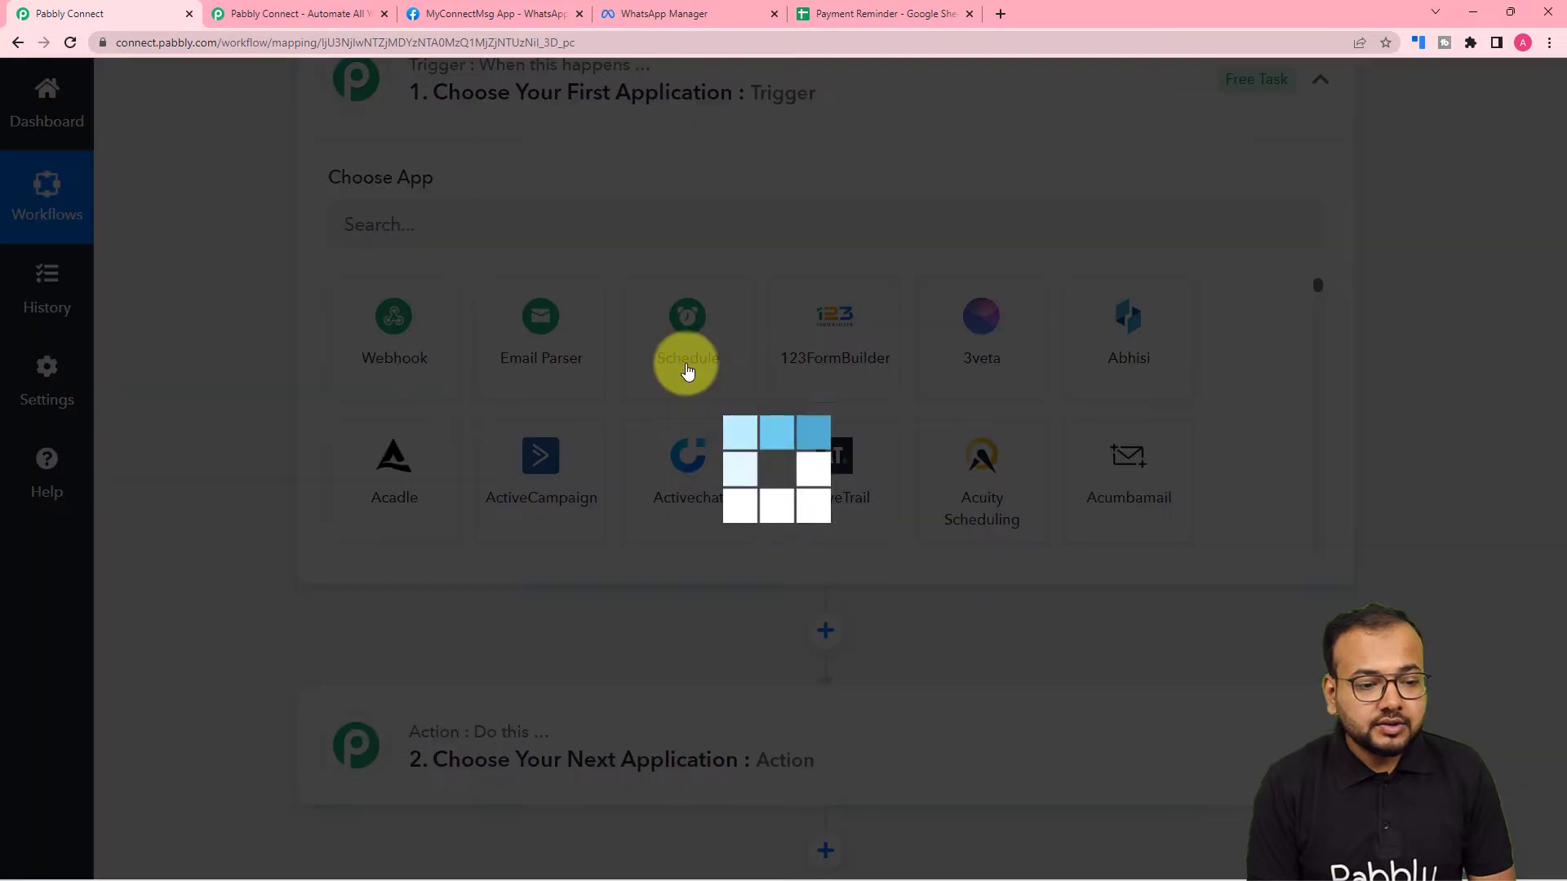
click(688, 369)
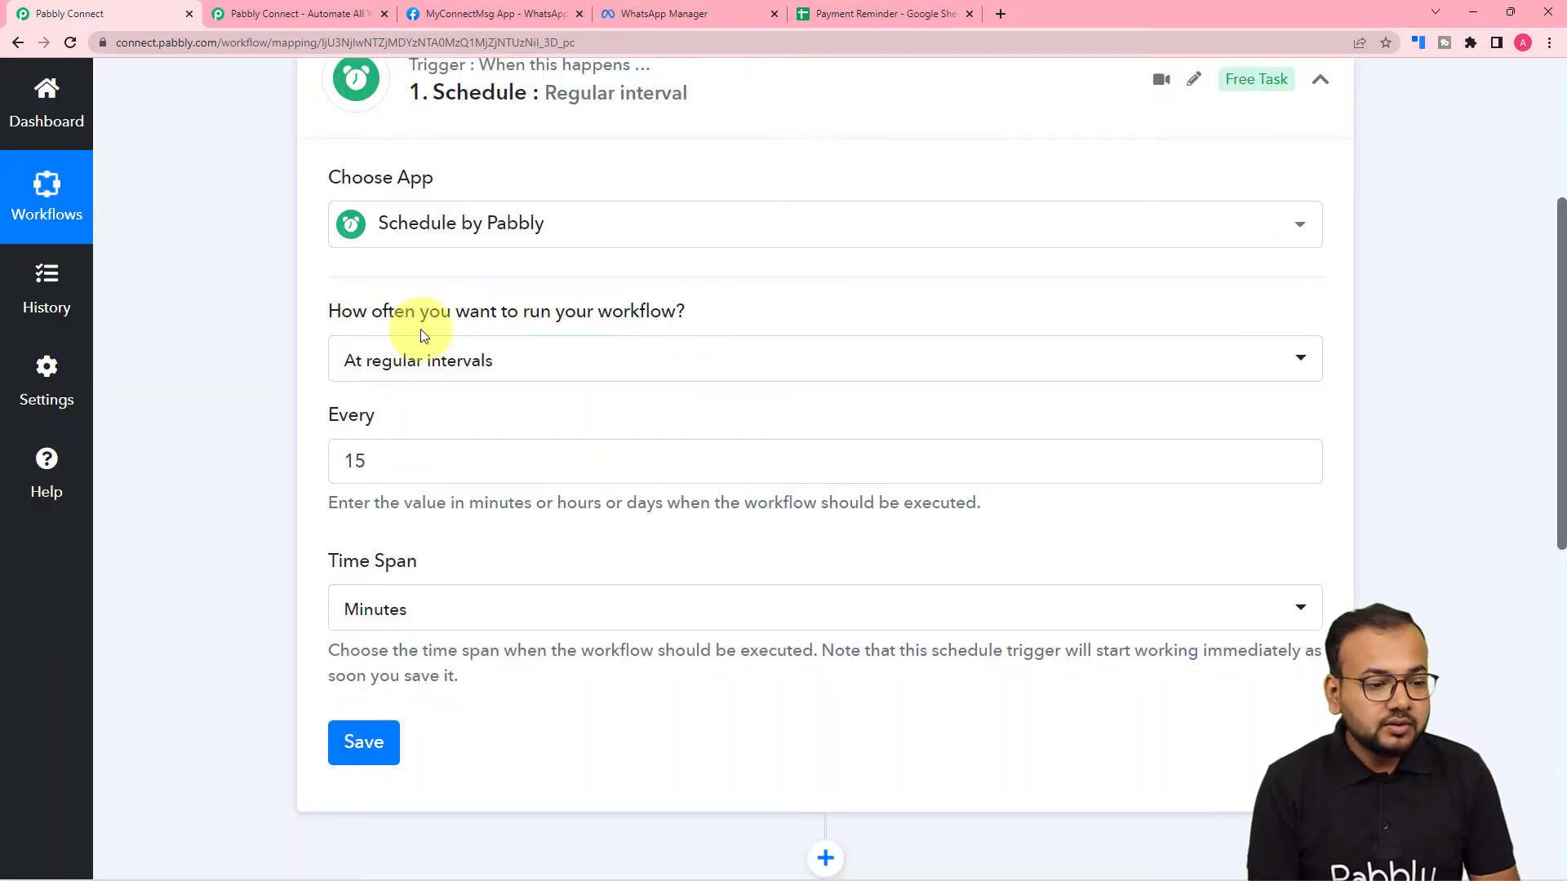
- Set the schedule trigger to run the workflow every day
scroll(243, 336, down, 1)
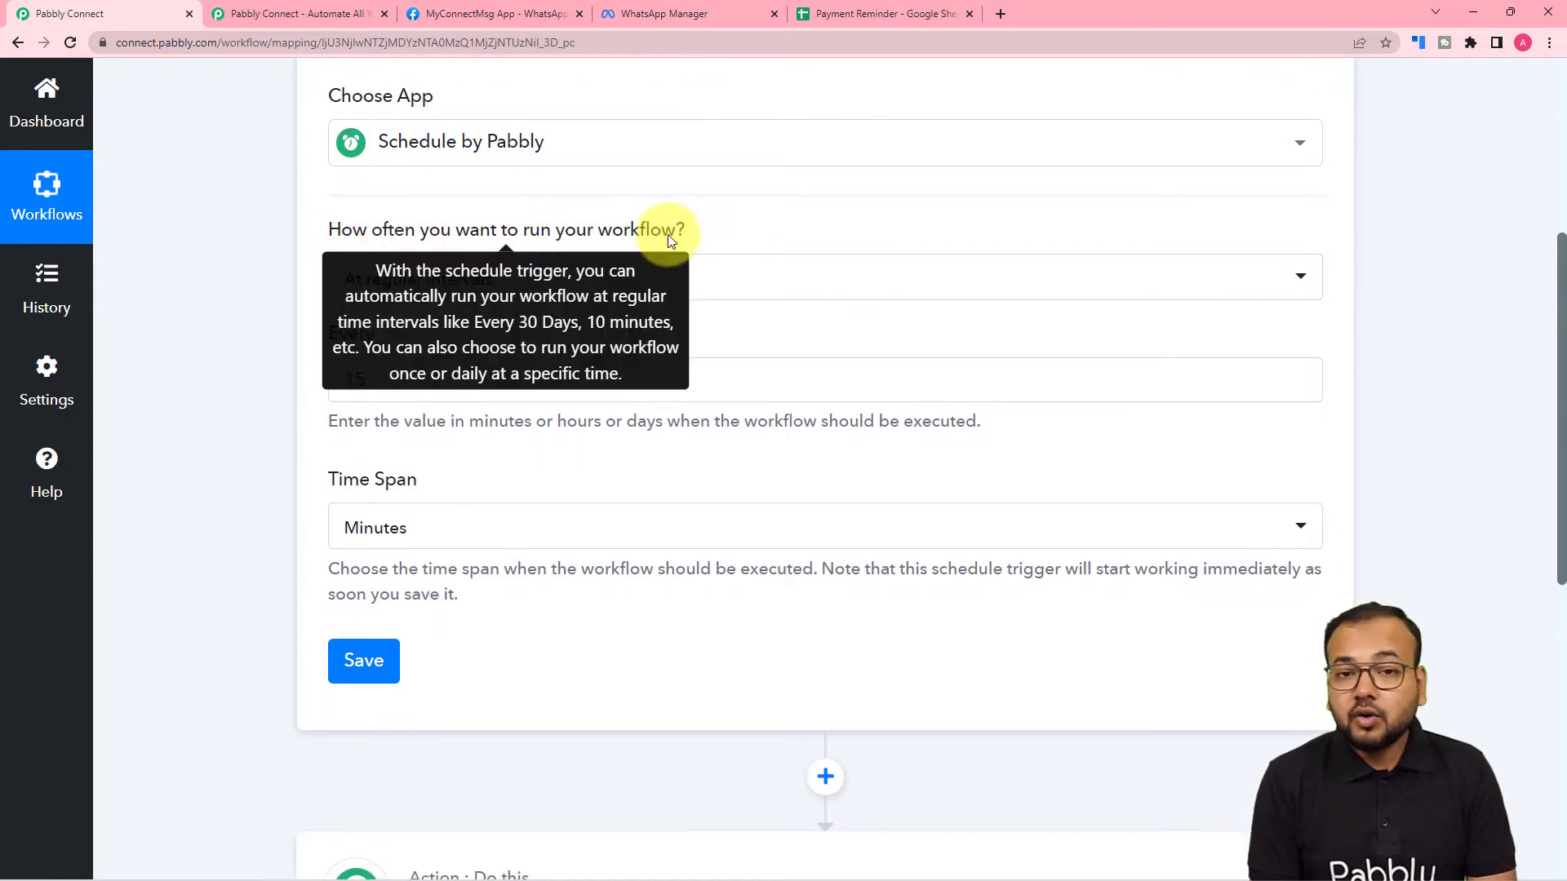
click(573, 288)
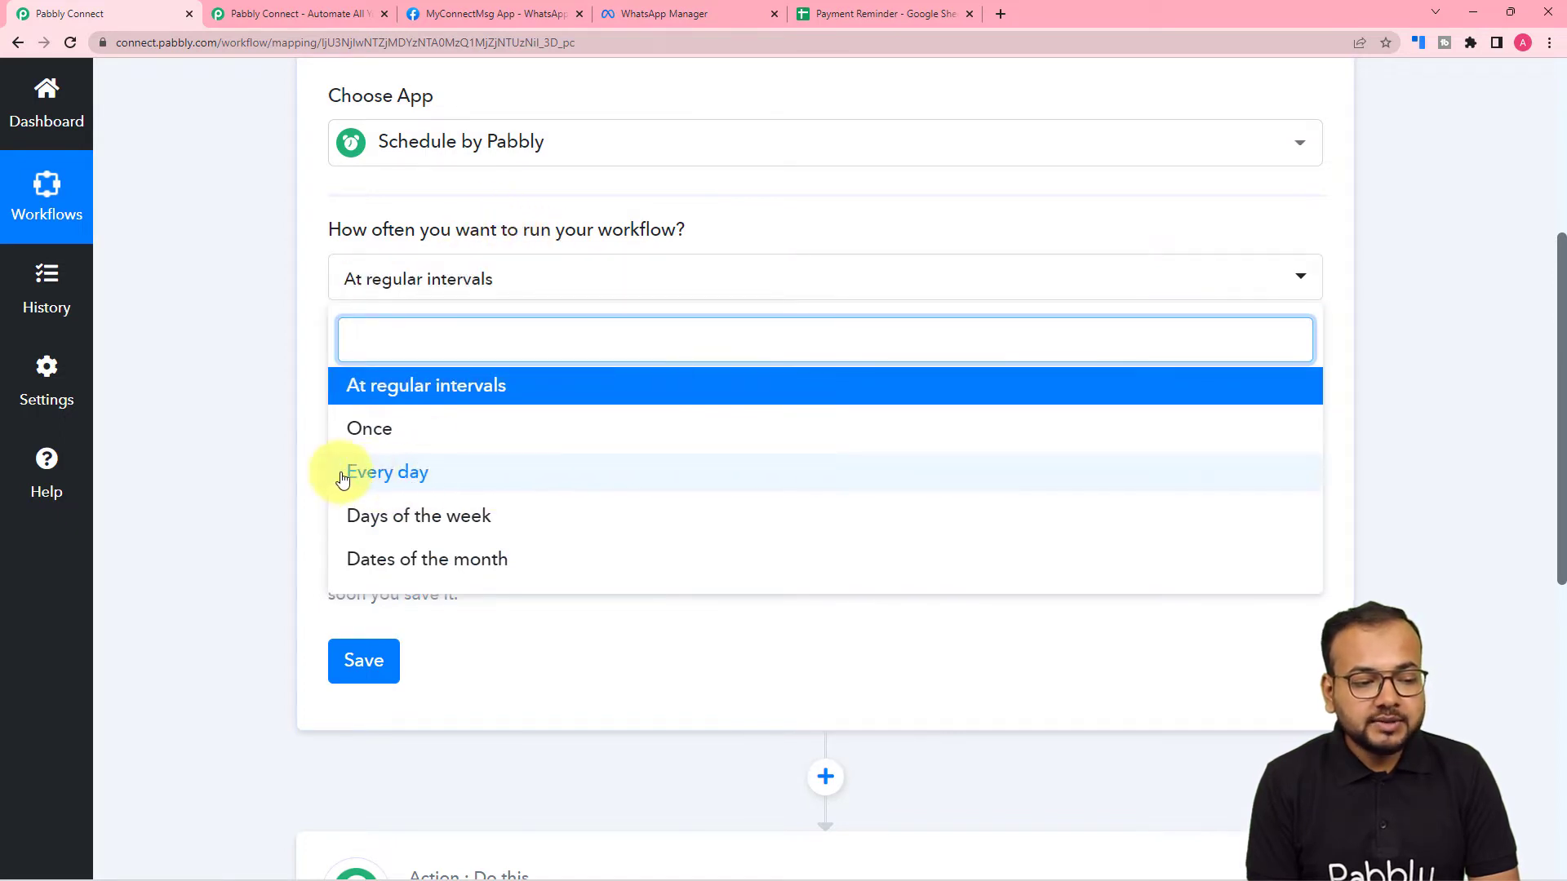
click(393, 473)
- Set the daily trigger time to 10:00 and save the schedule
scroll(242, 390, down, 2)
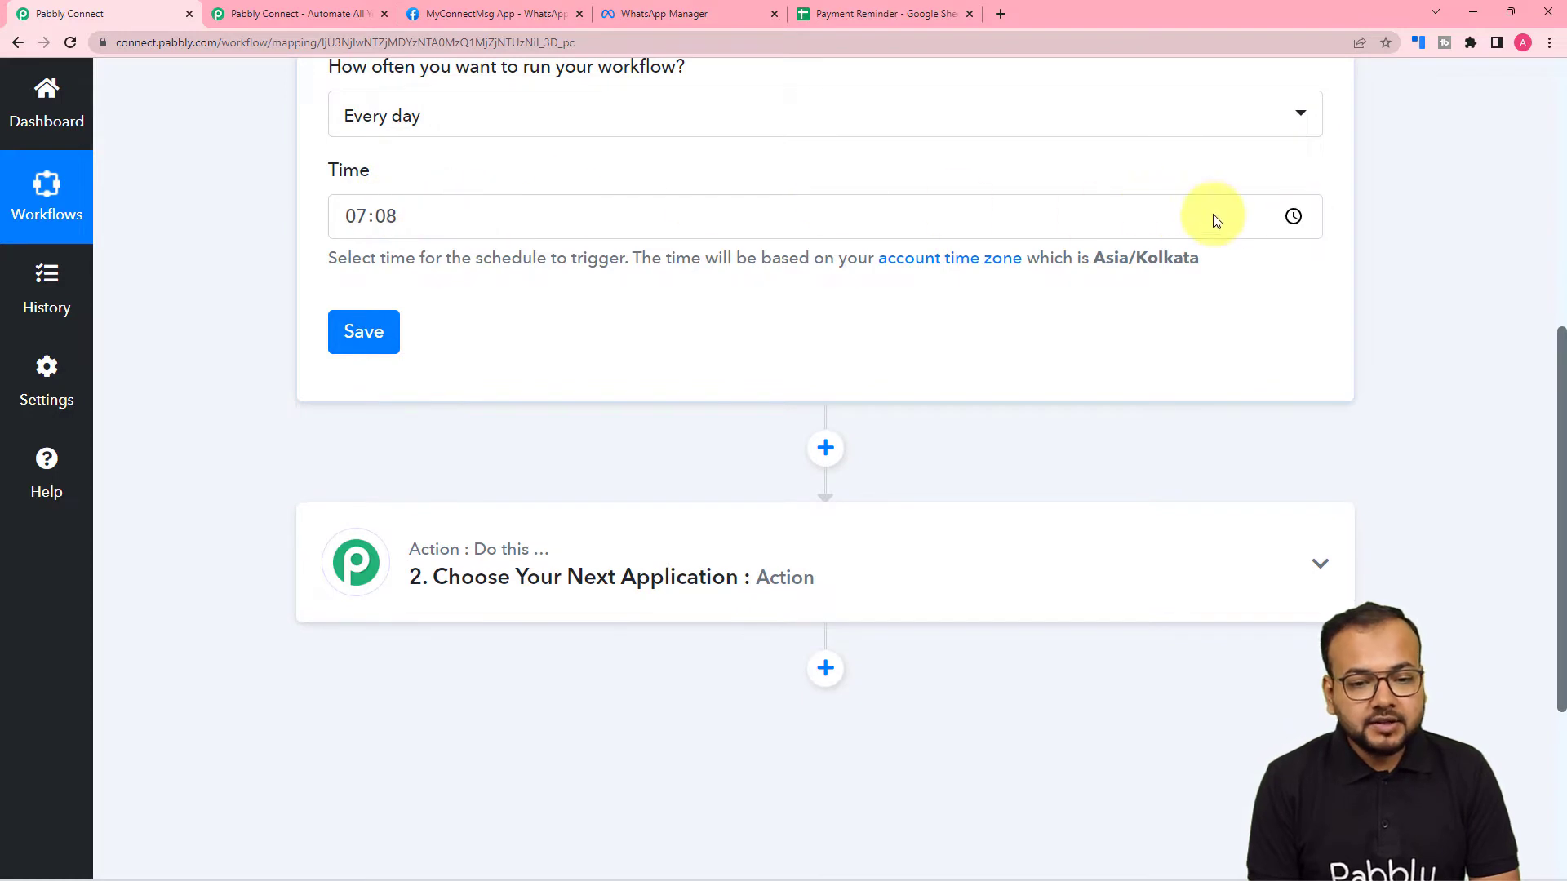
click(1295, 222)
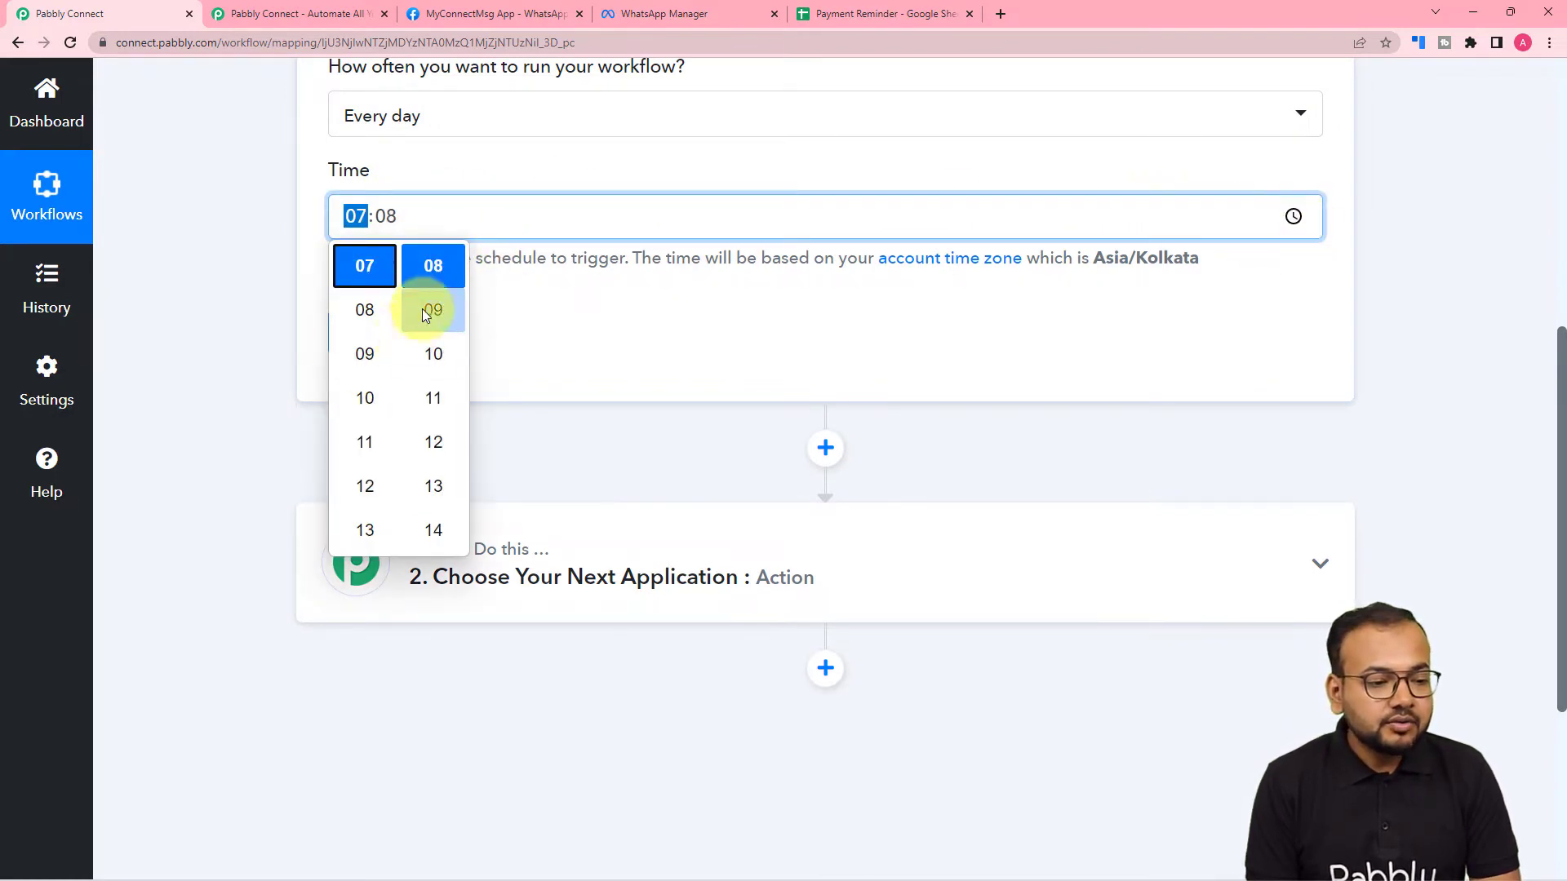
click(365, 400)
scroll(440, 310, up, 2)
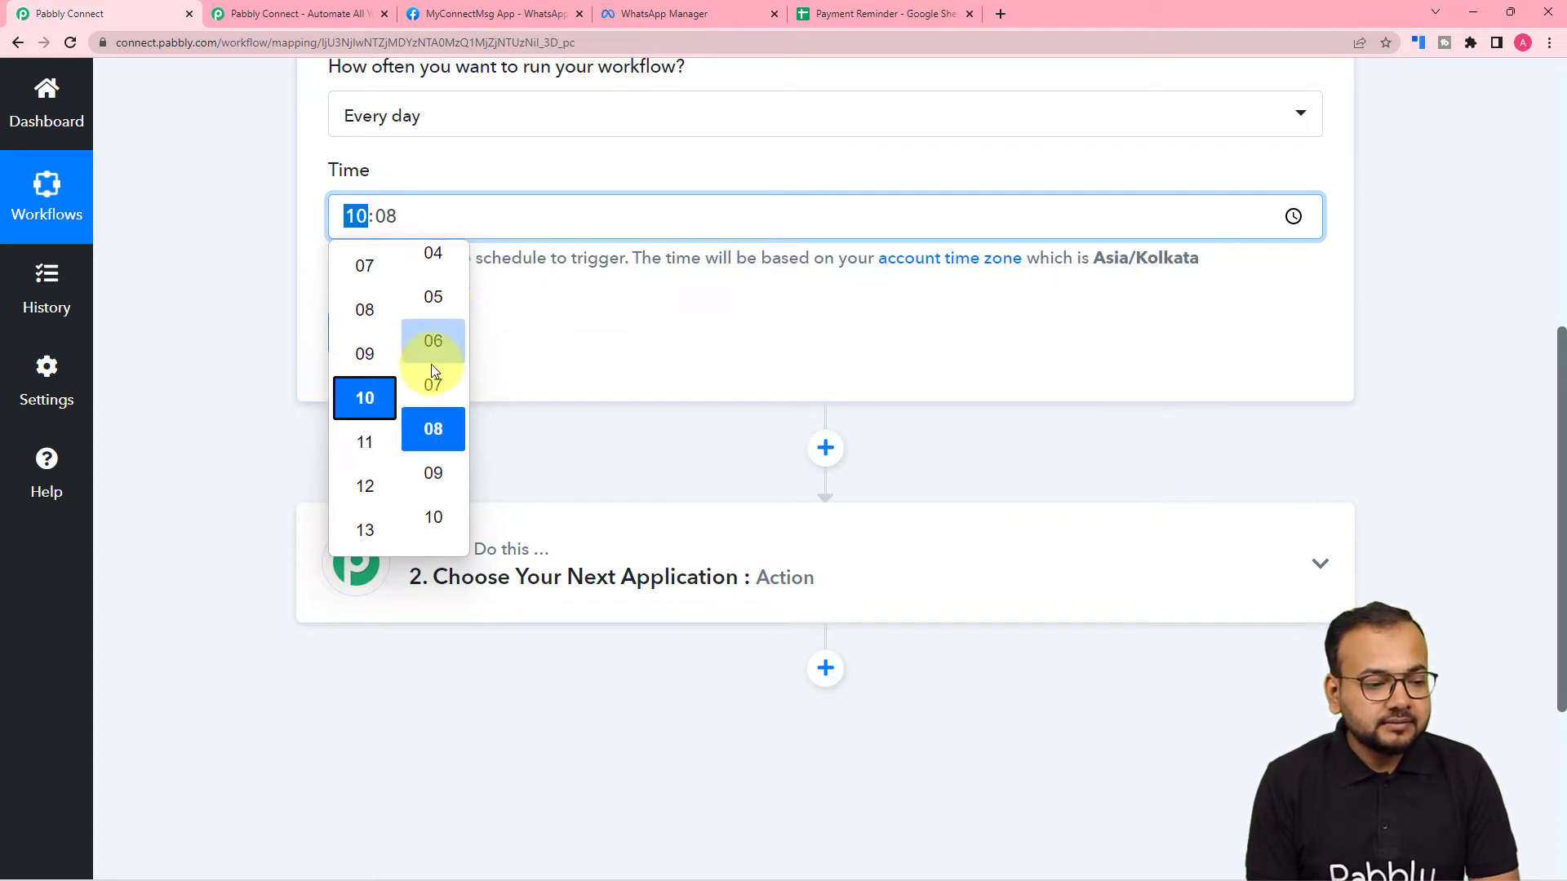
scroll(434, 400, up, 4)
click(431, 414)
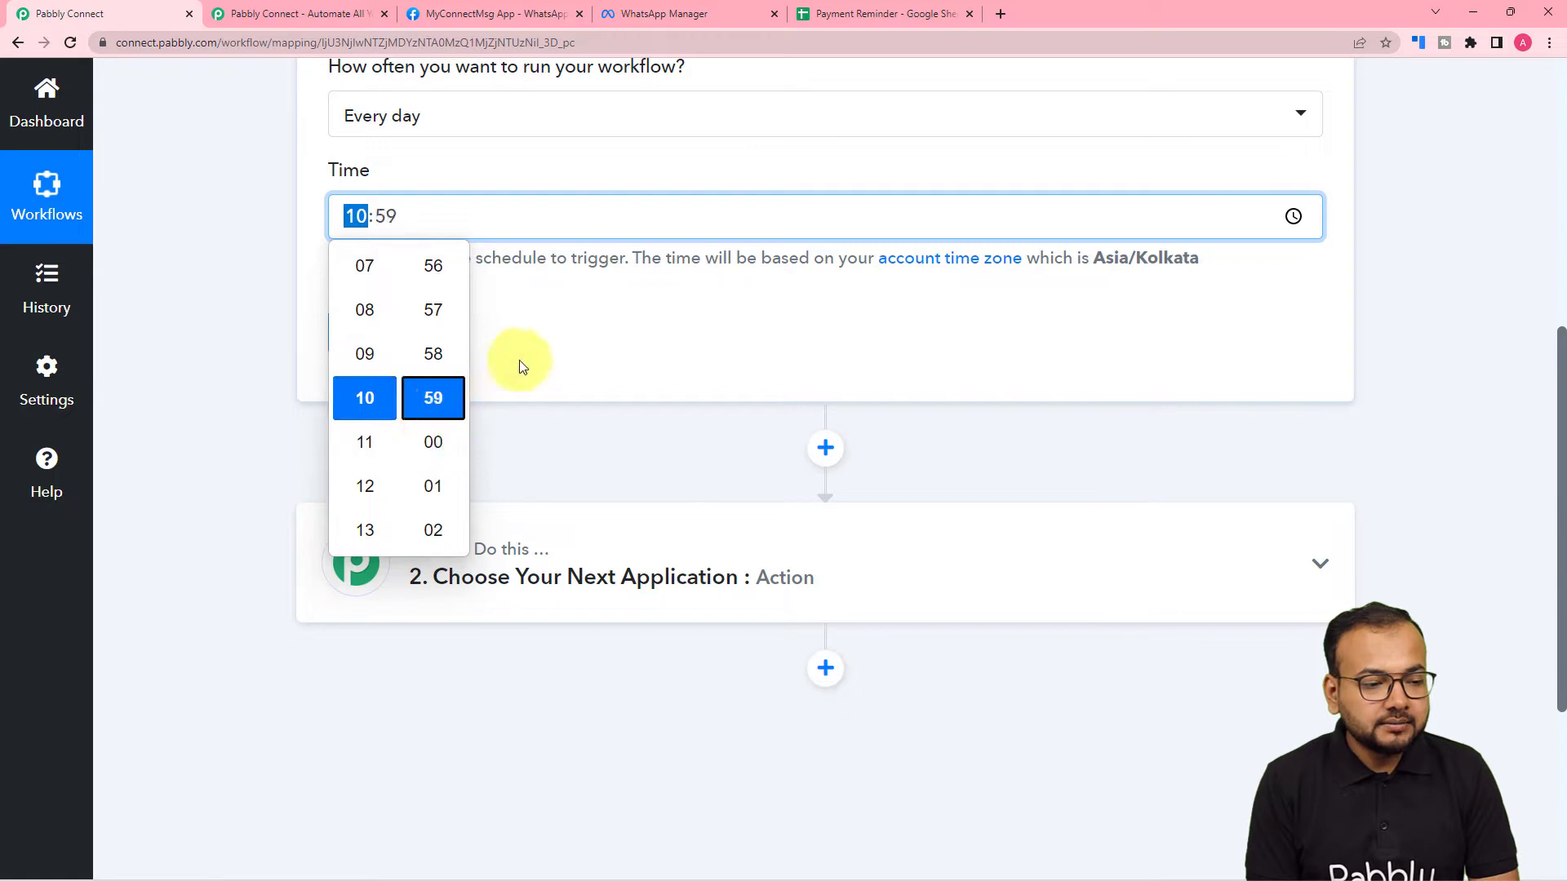
click(454, 440)
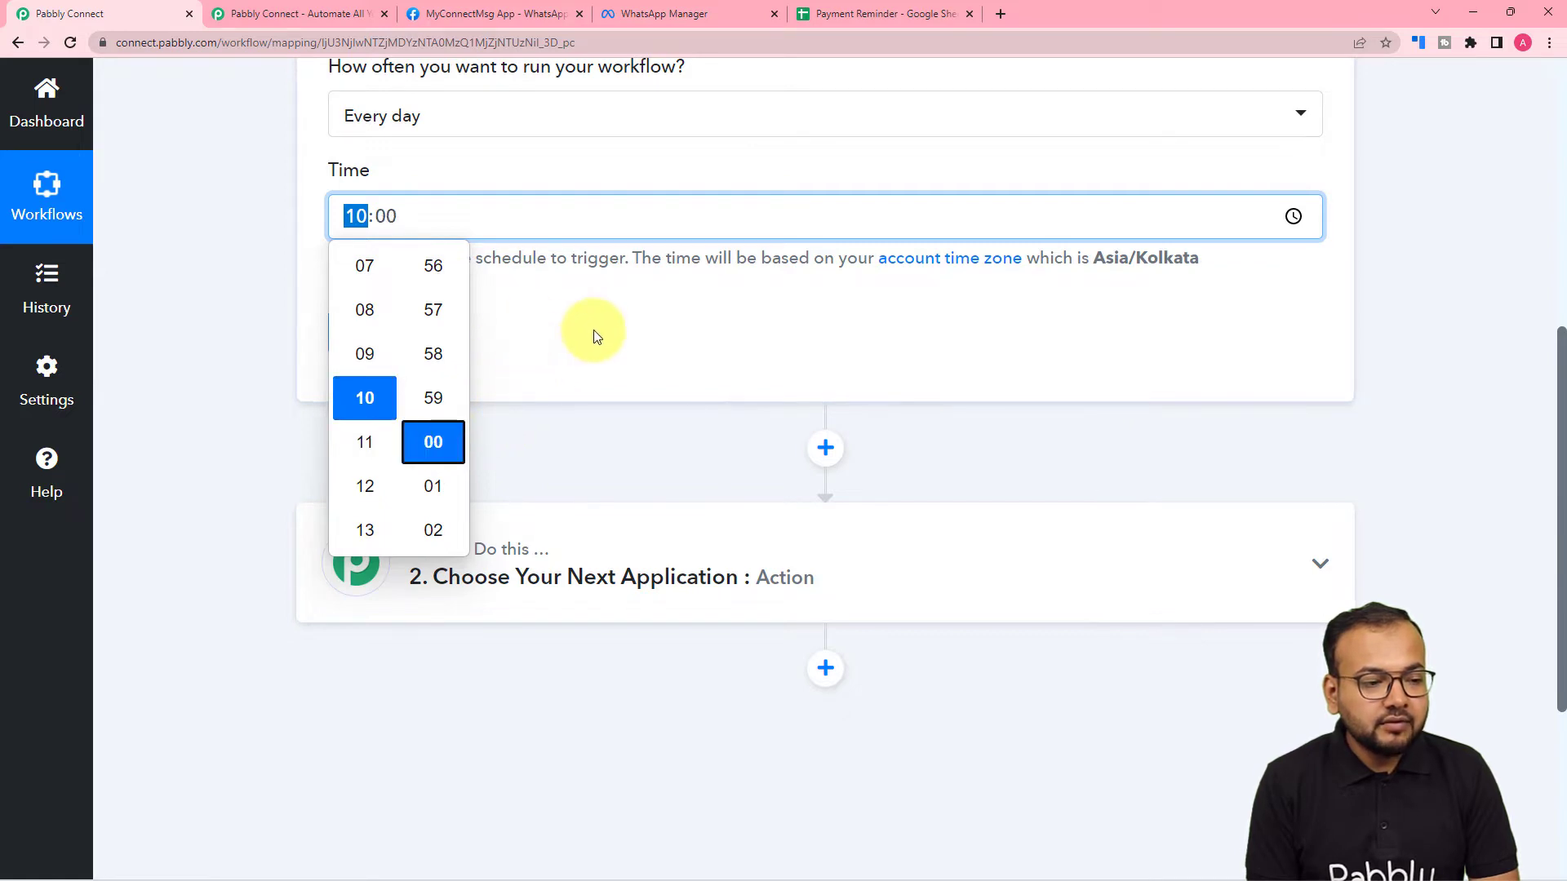
click(581, 309)
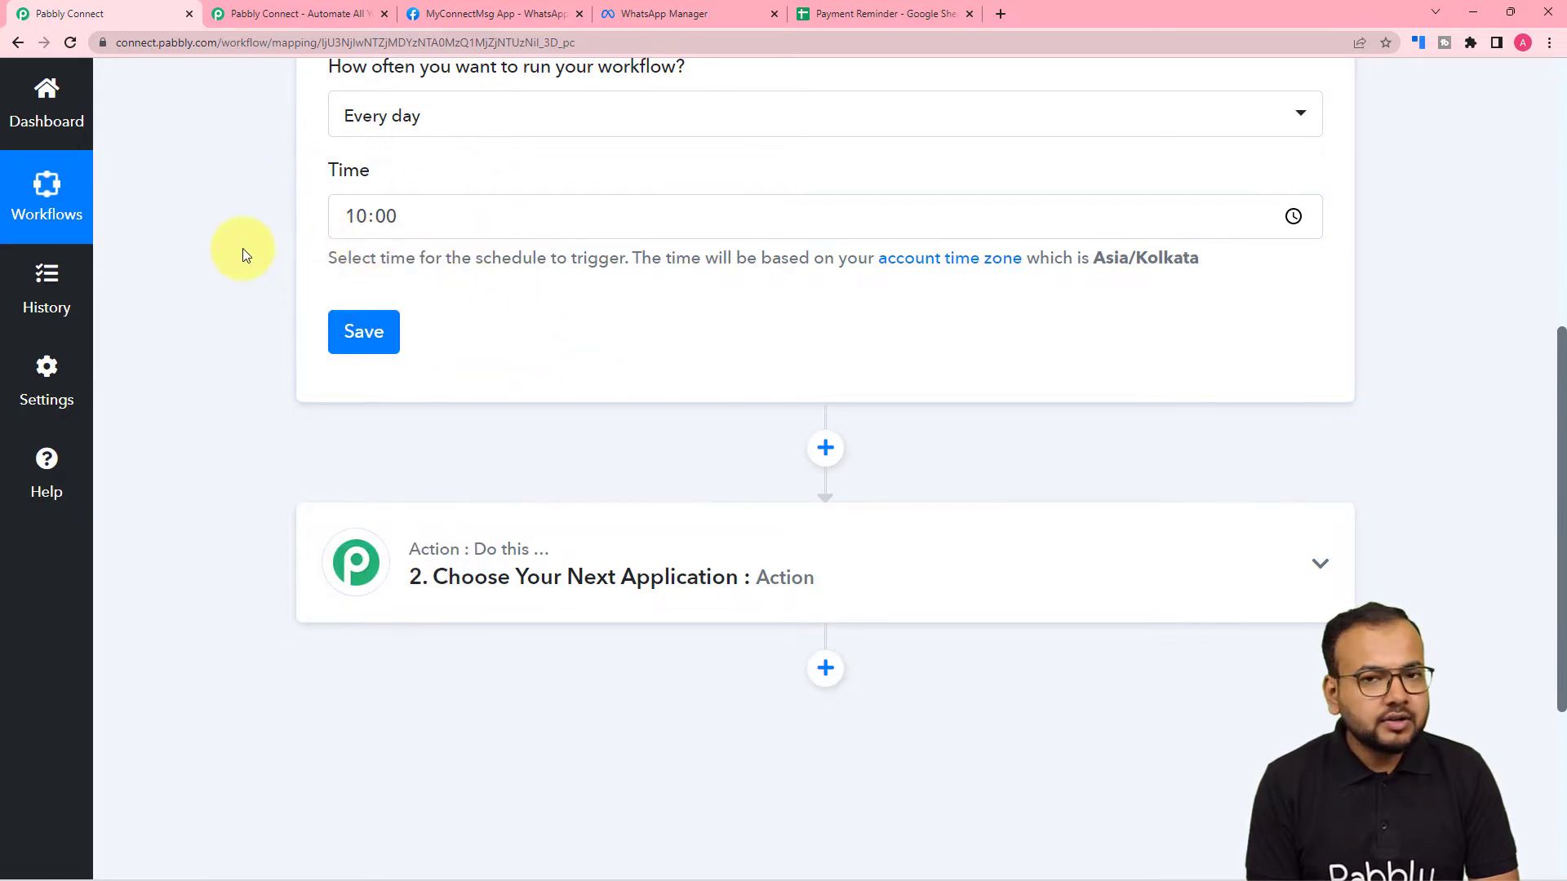
click(364, 347)
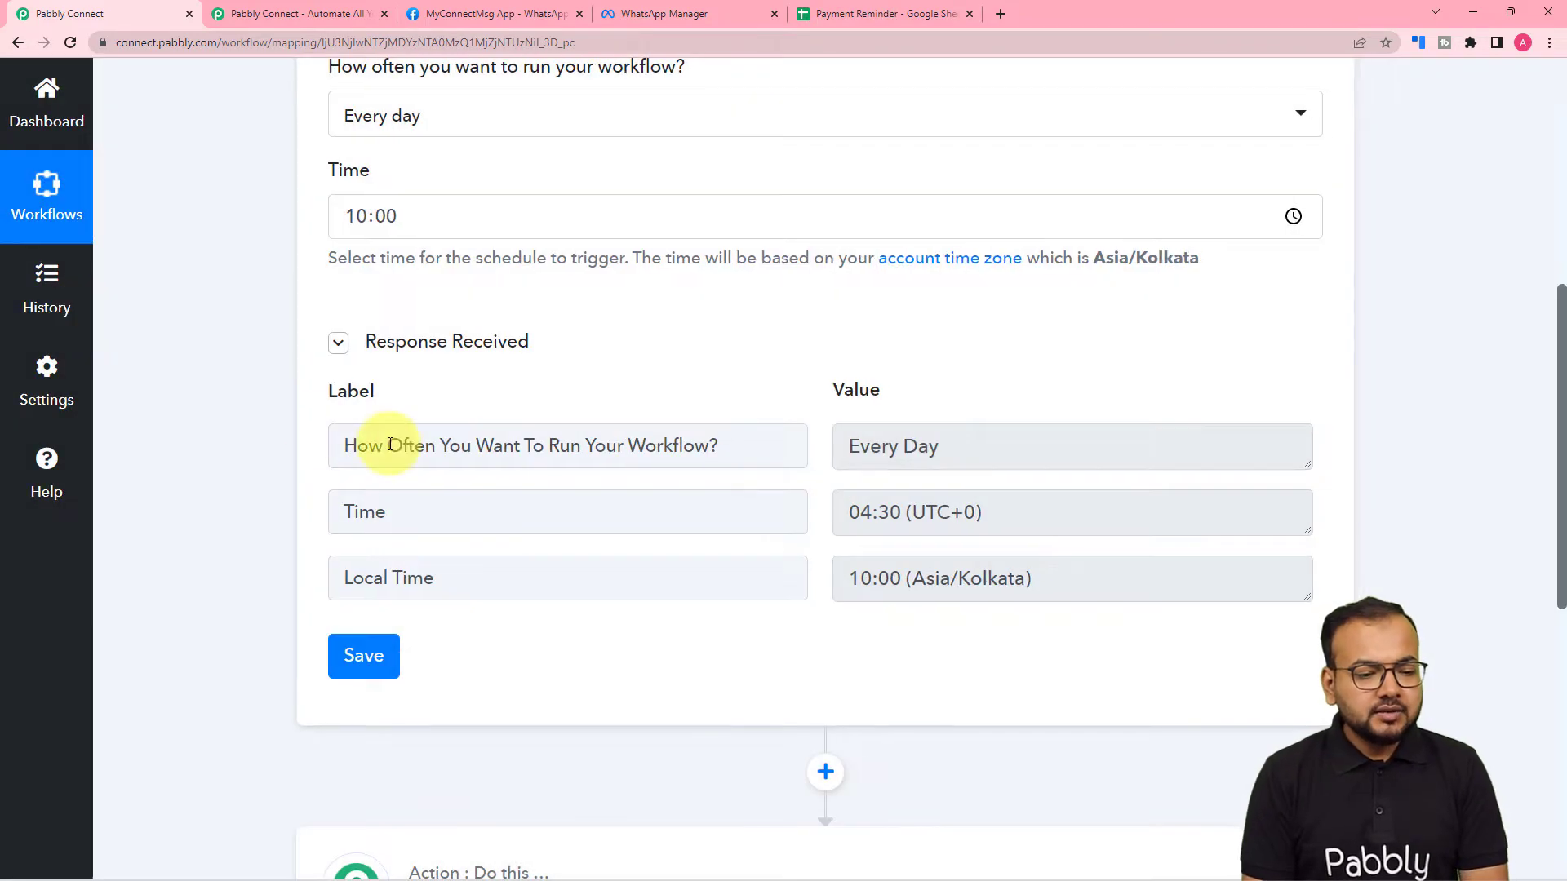
- Configure the second step to use Google Sheets with the Lookup Spreadsheet Rows action event
scroll(383, 444, down, 1)
scroll(391, 416, down, 1)
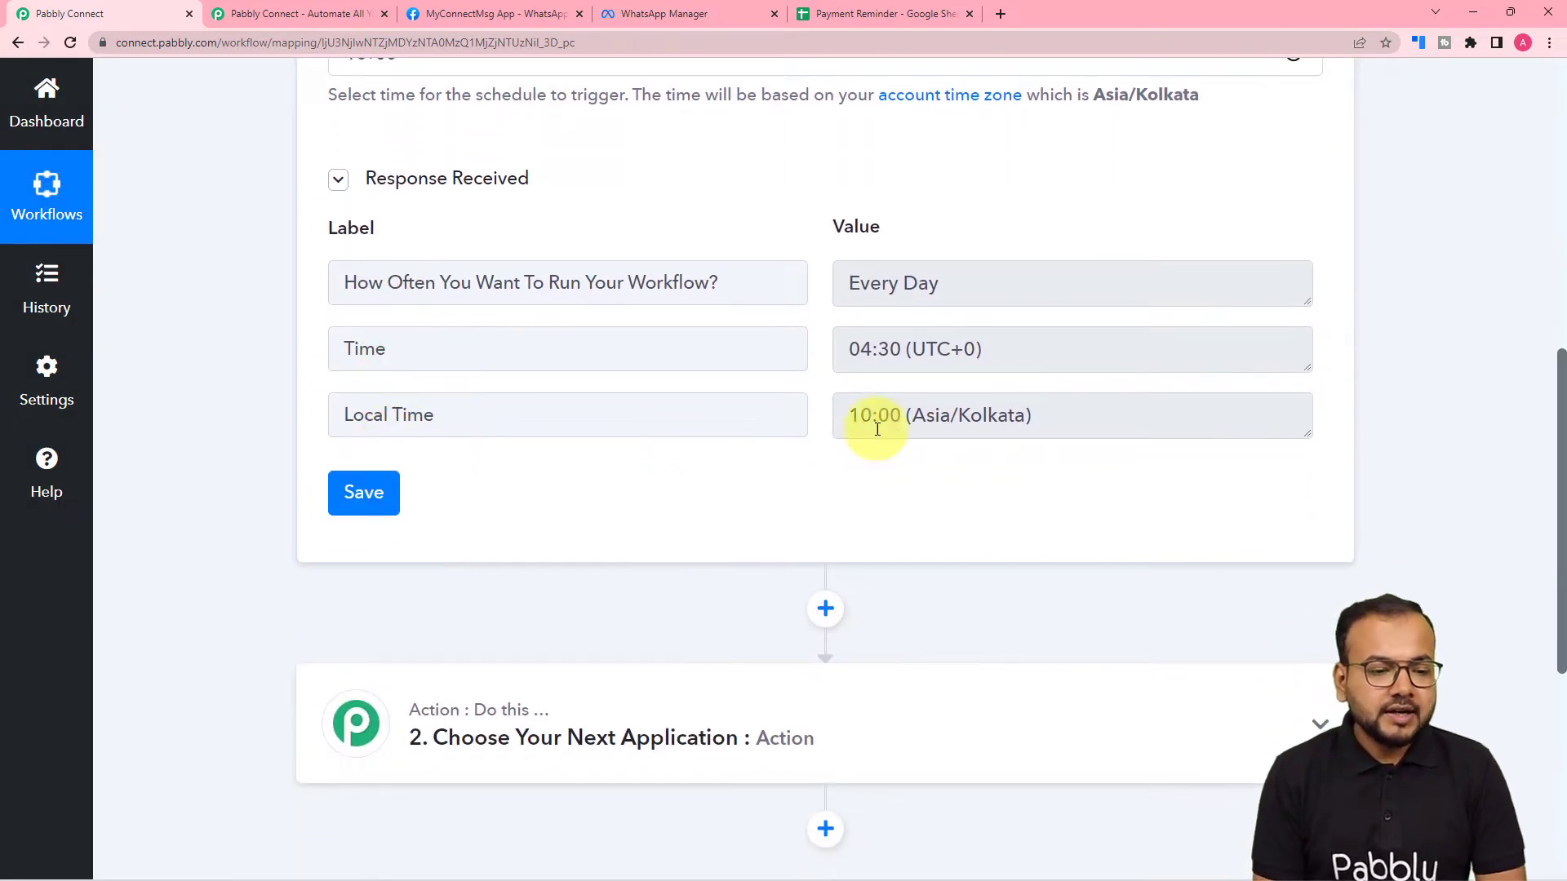
scroll(569, 432, down, 4)
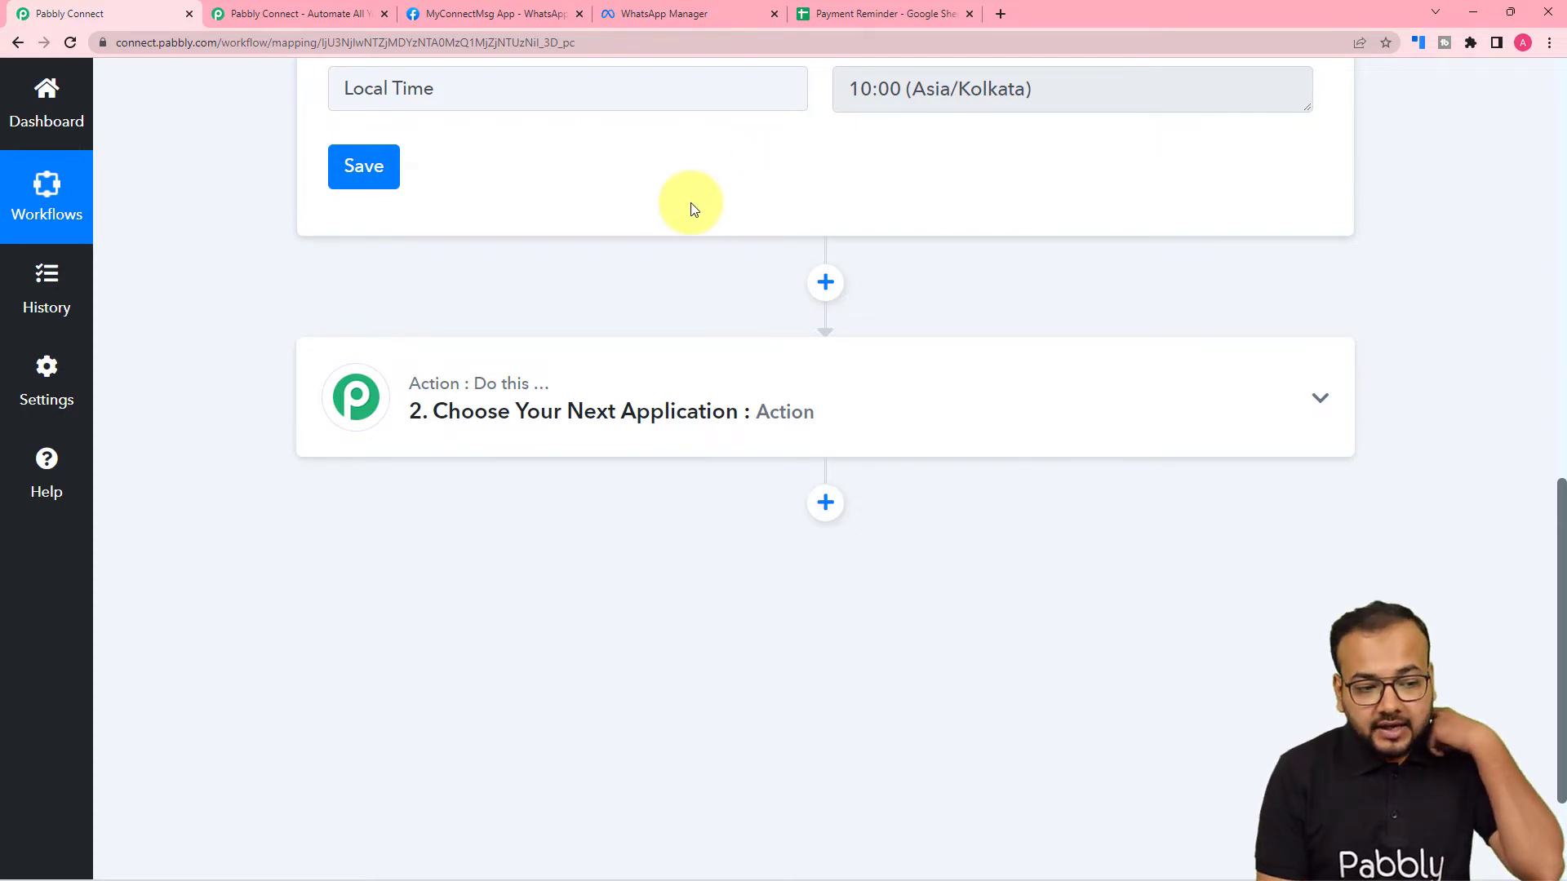
click(630, 453)
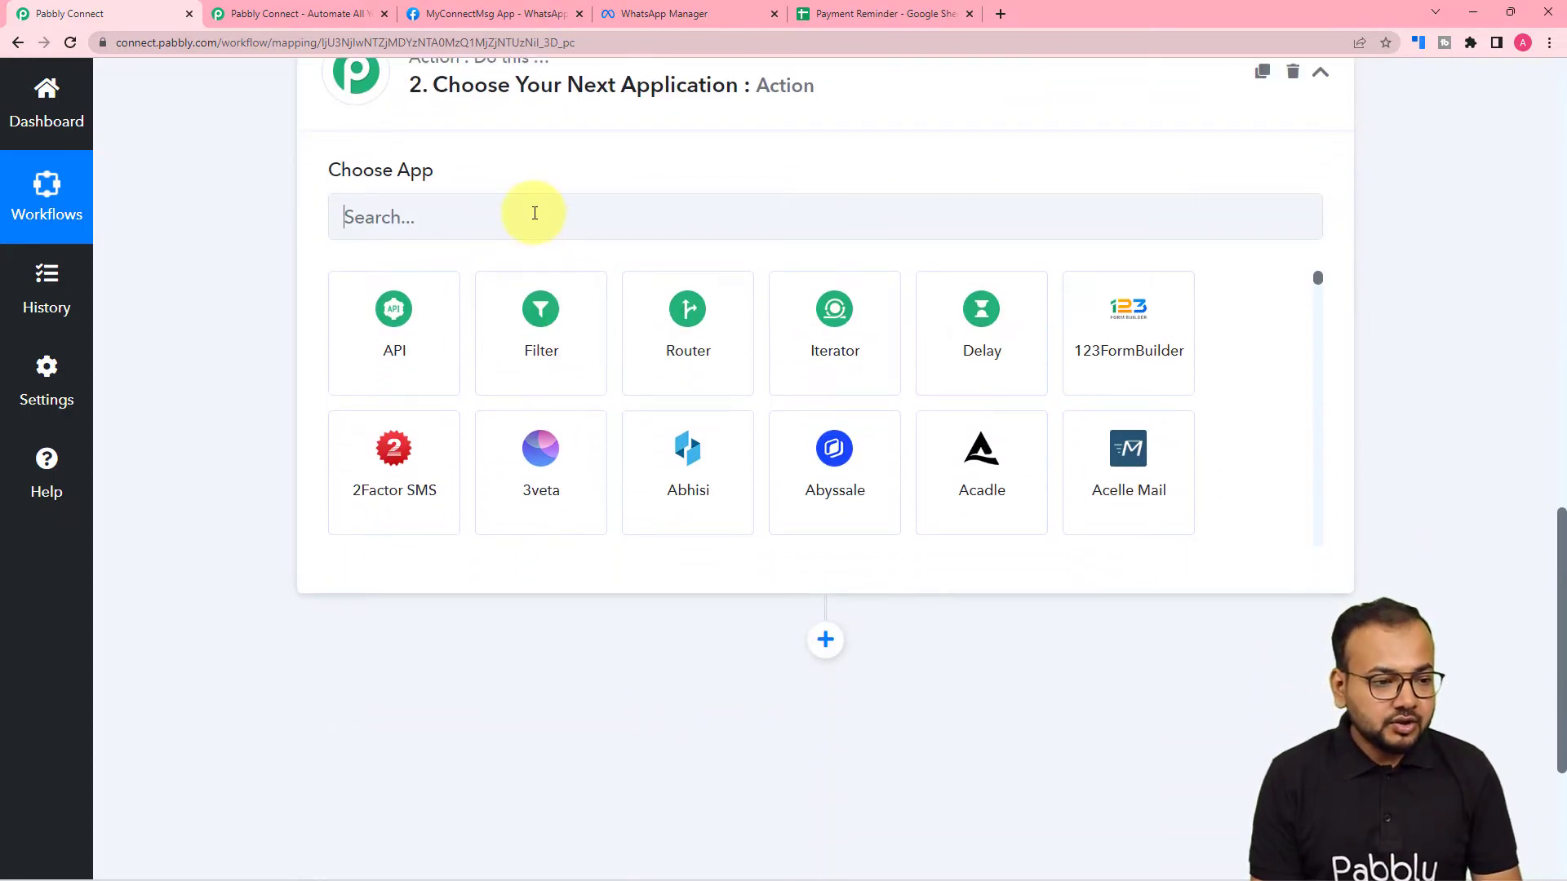
click(534, 213)
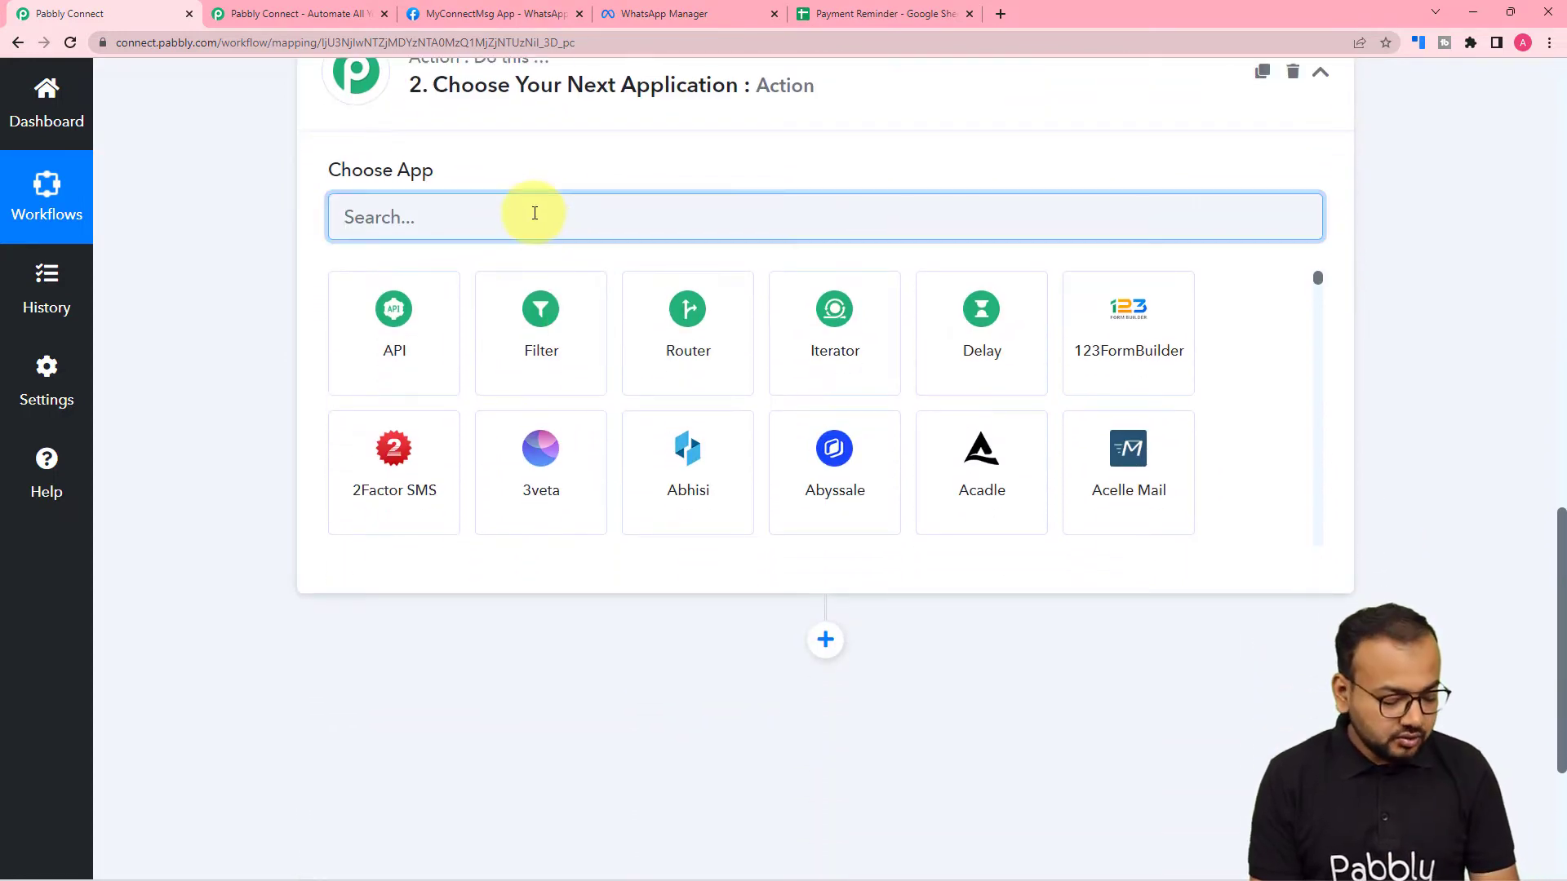
text(goo)
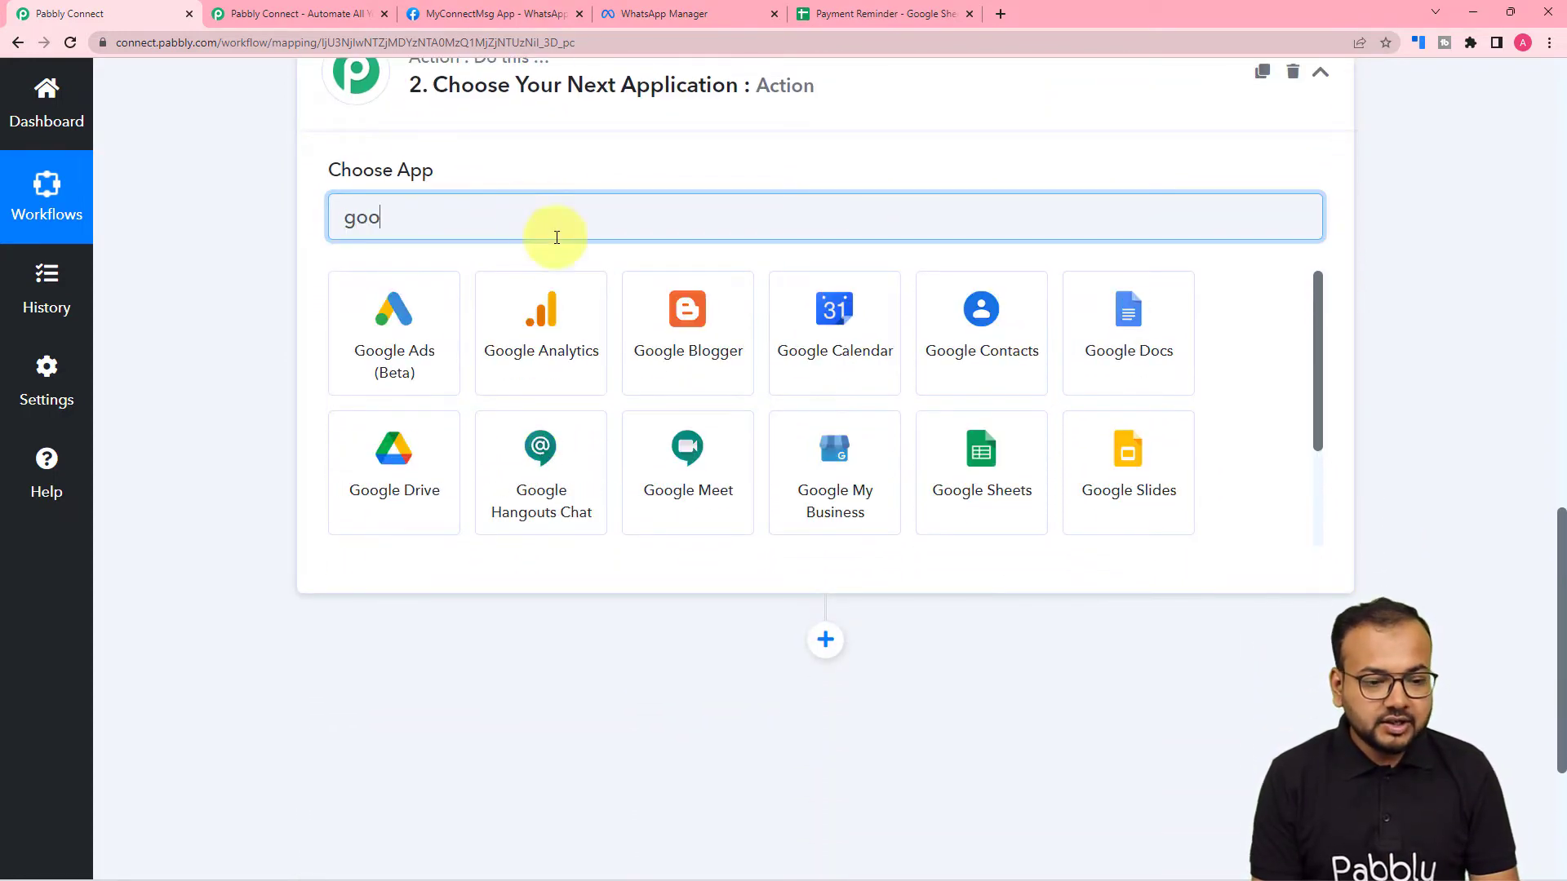
click(963, 479)
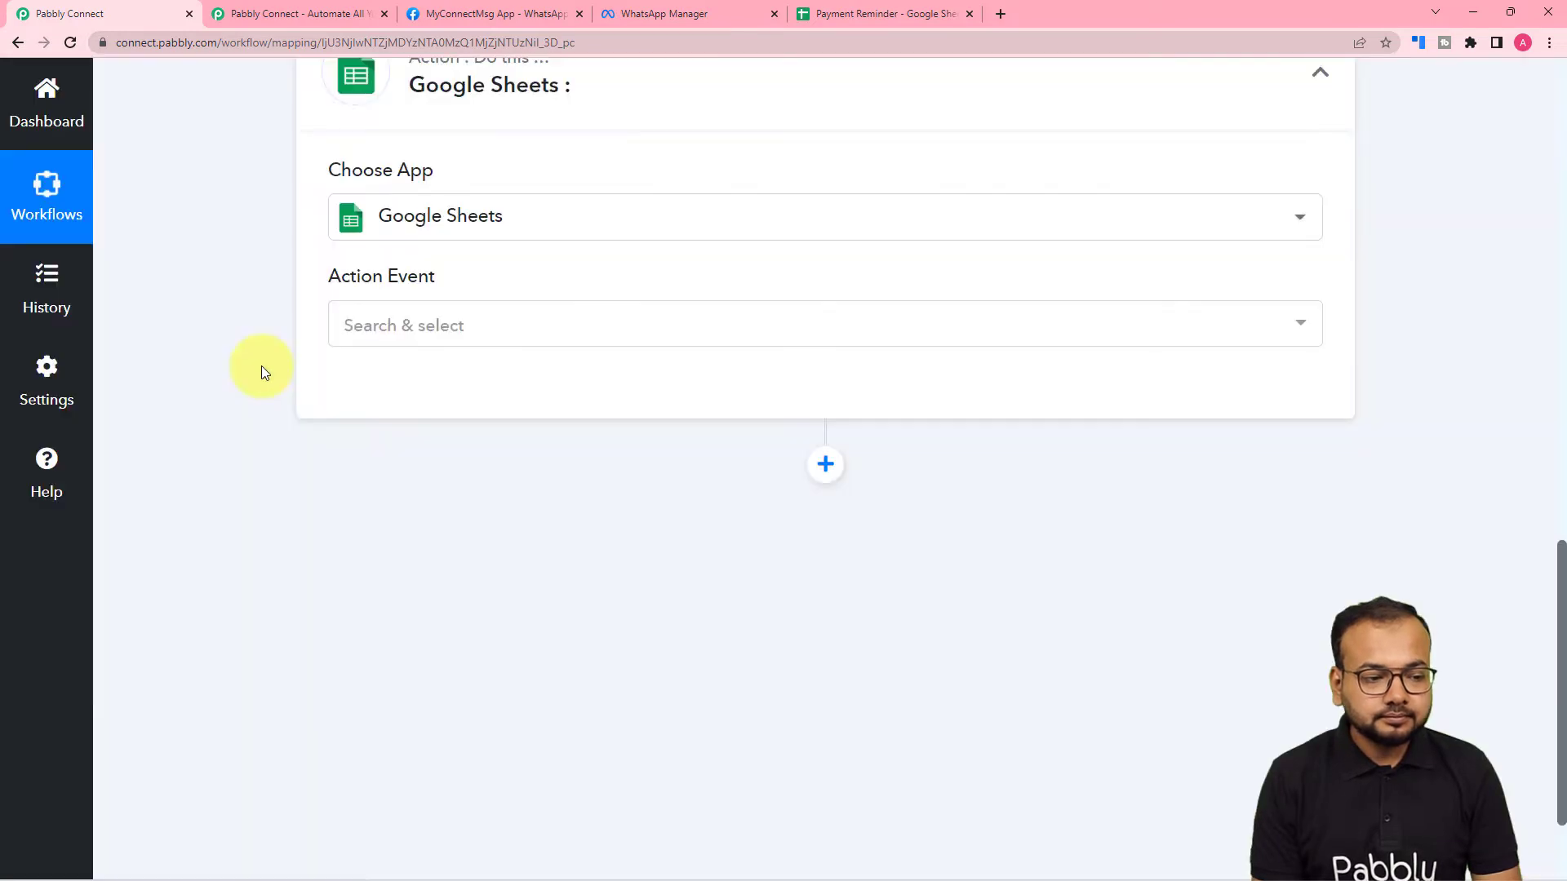
click(381, 325)
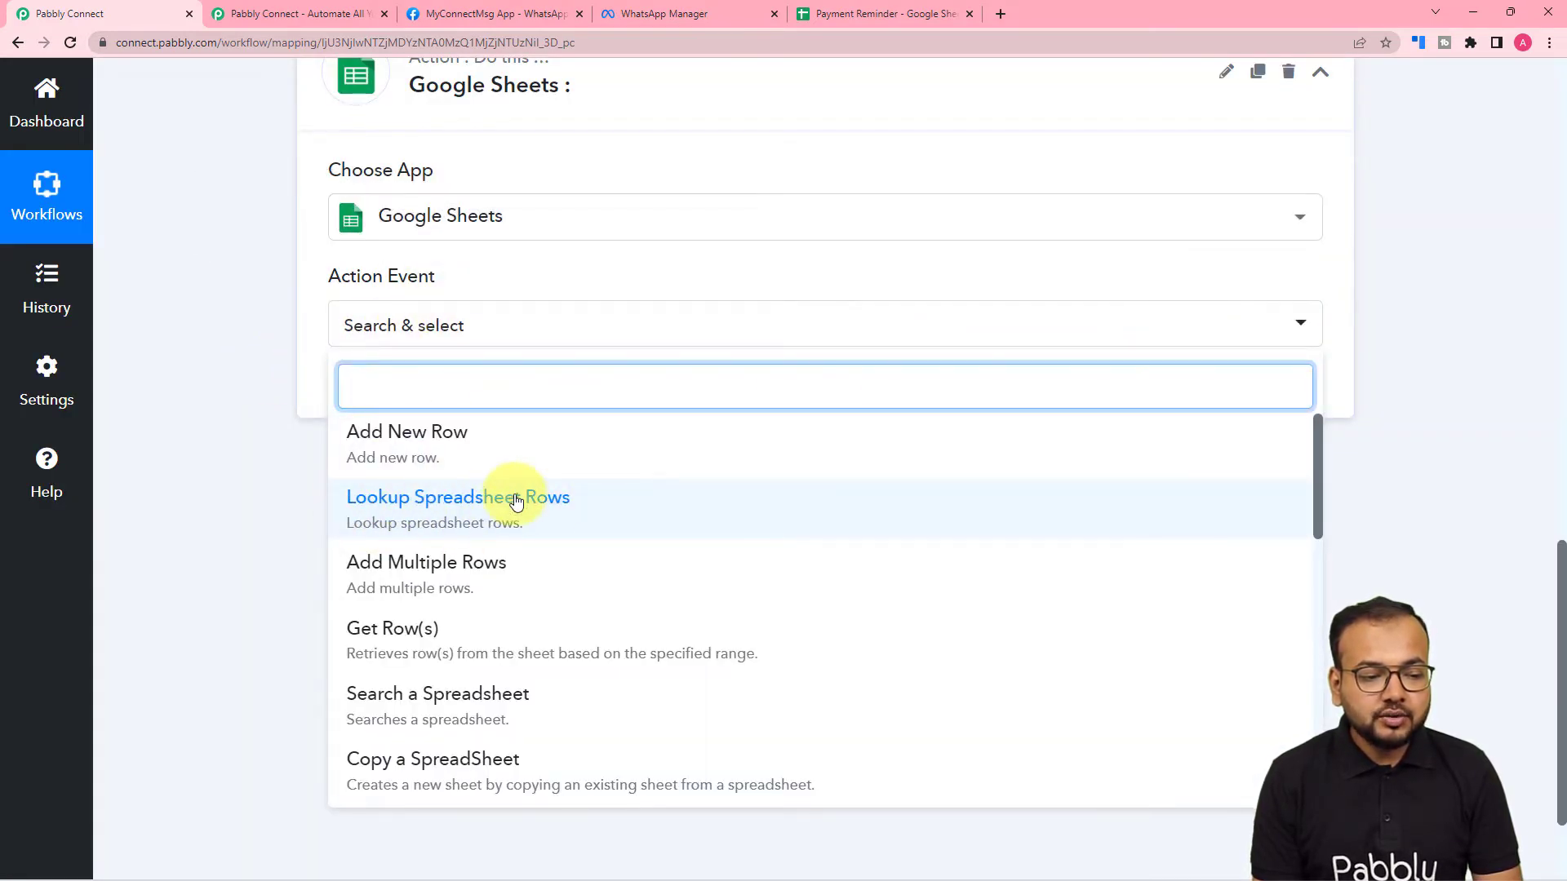
click(421, 514)
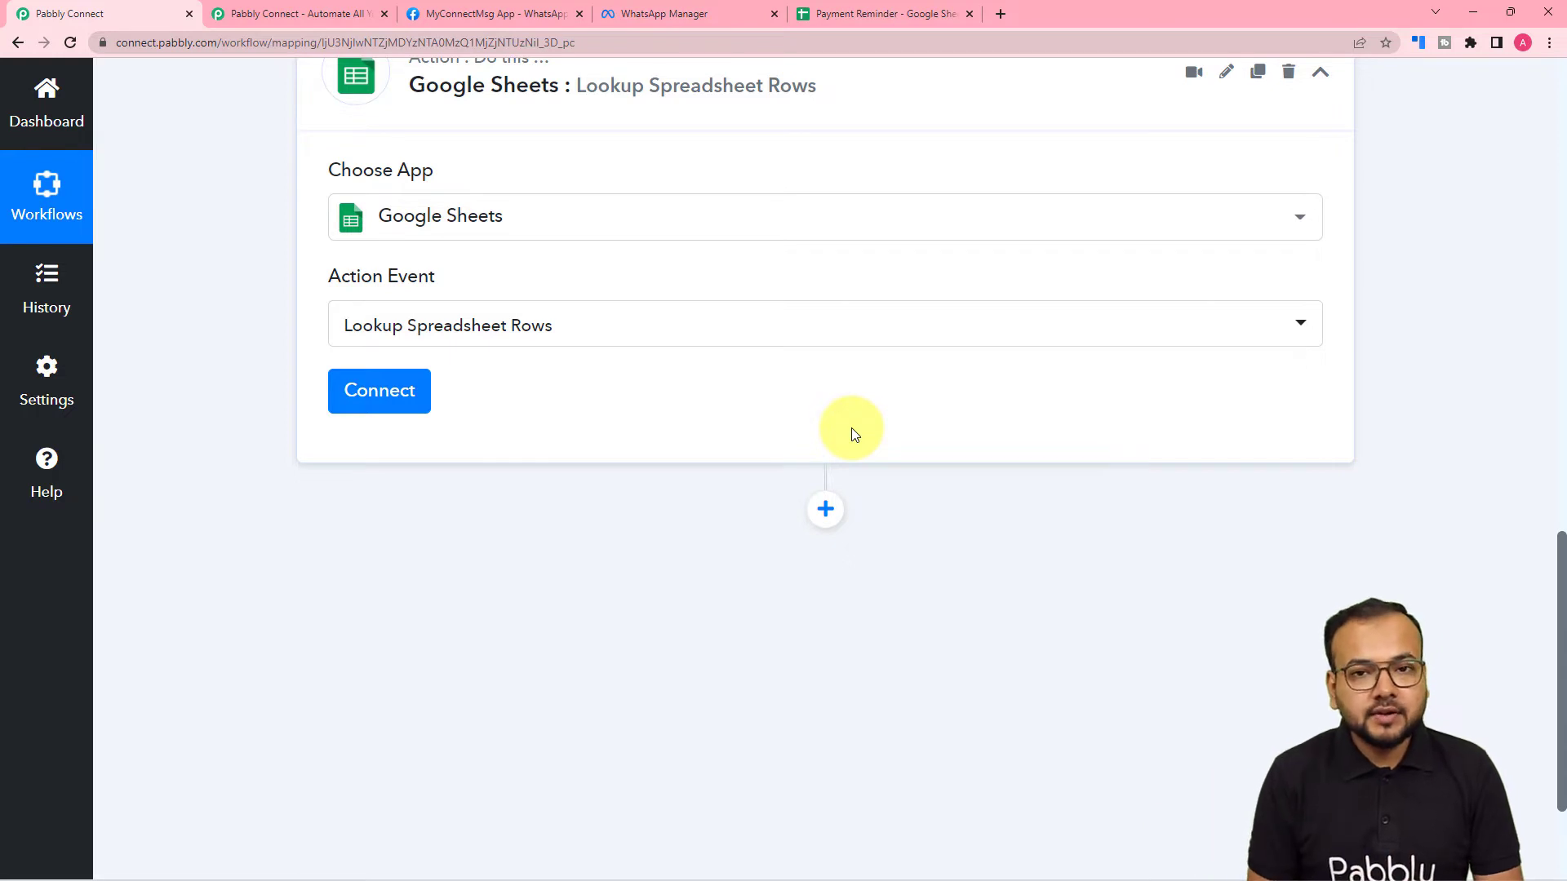
- Add a new Google Sheets connection for the action, authorizing access with the Pabbly Google account
click(330, 402)
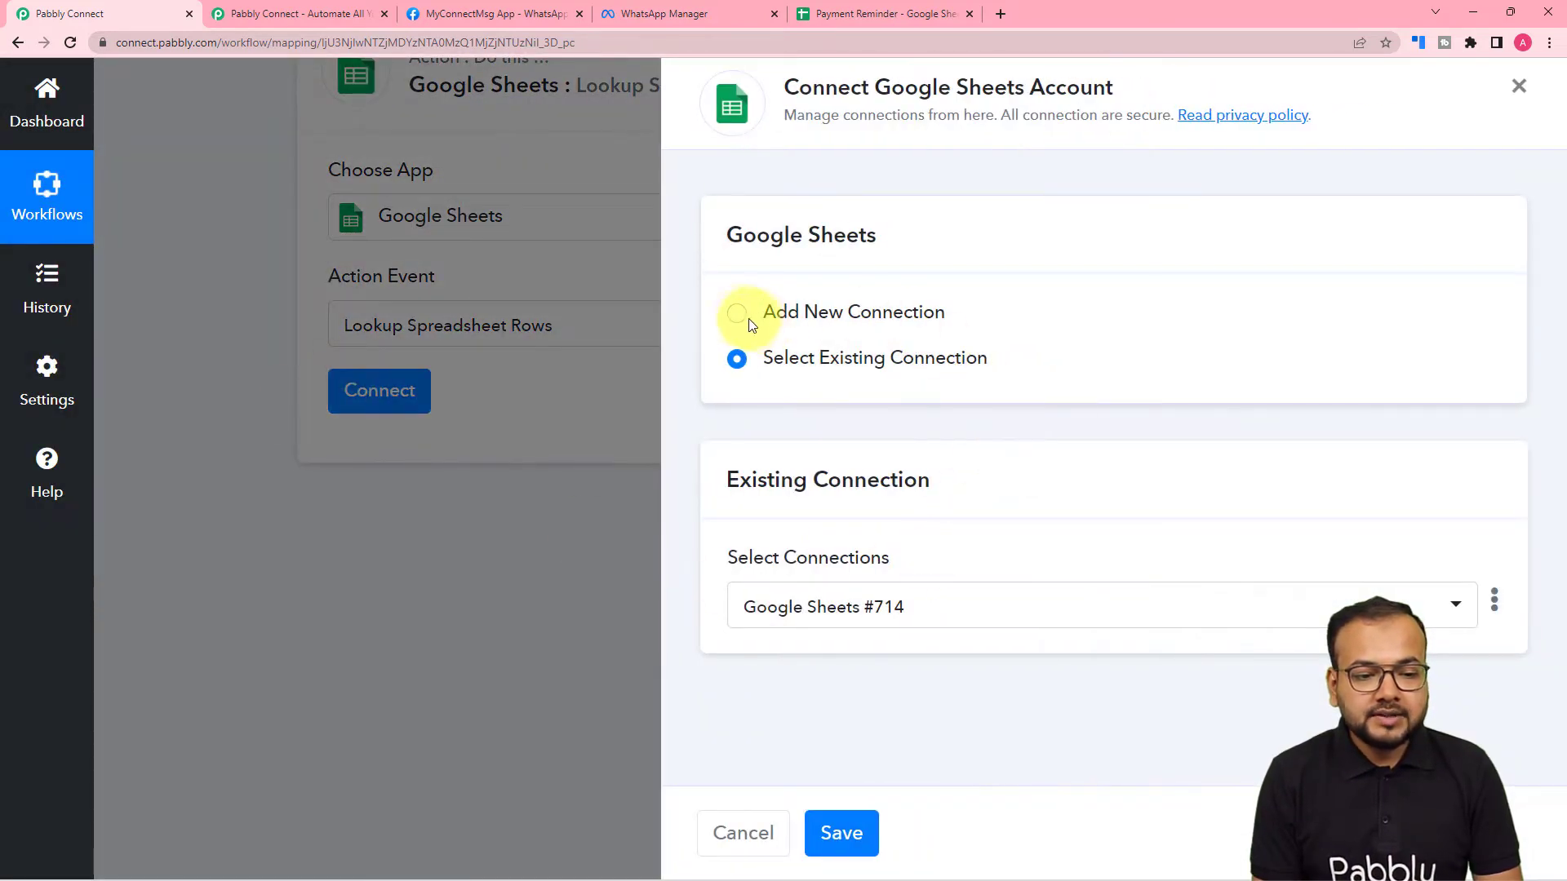
click(736, 313)
click(881, 591)
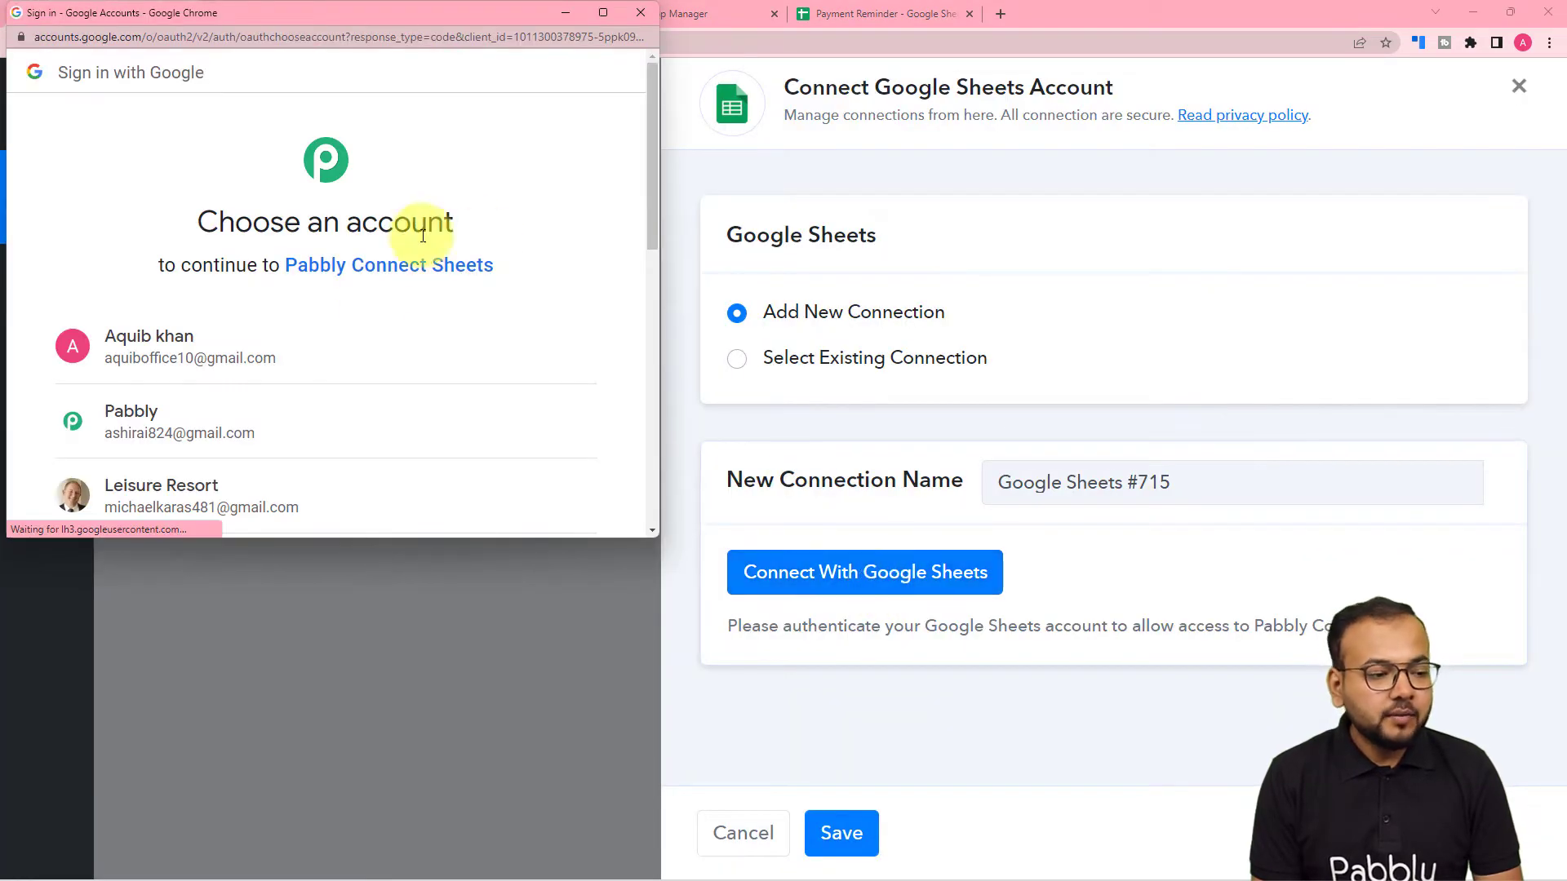
click(290, 431)
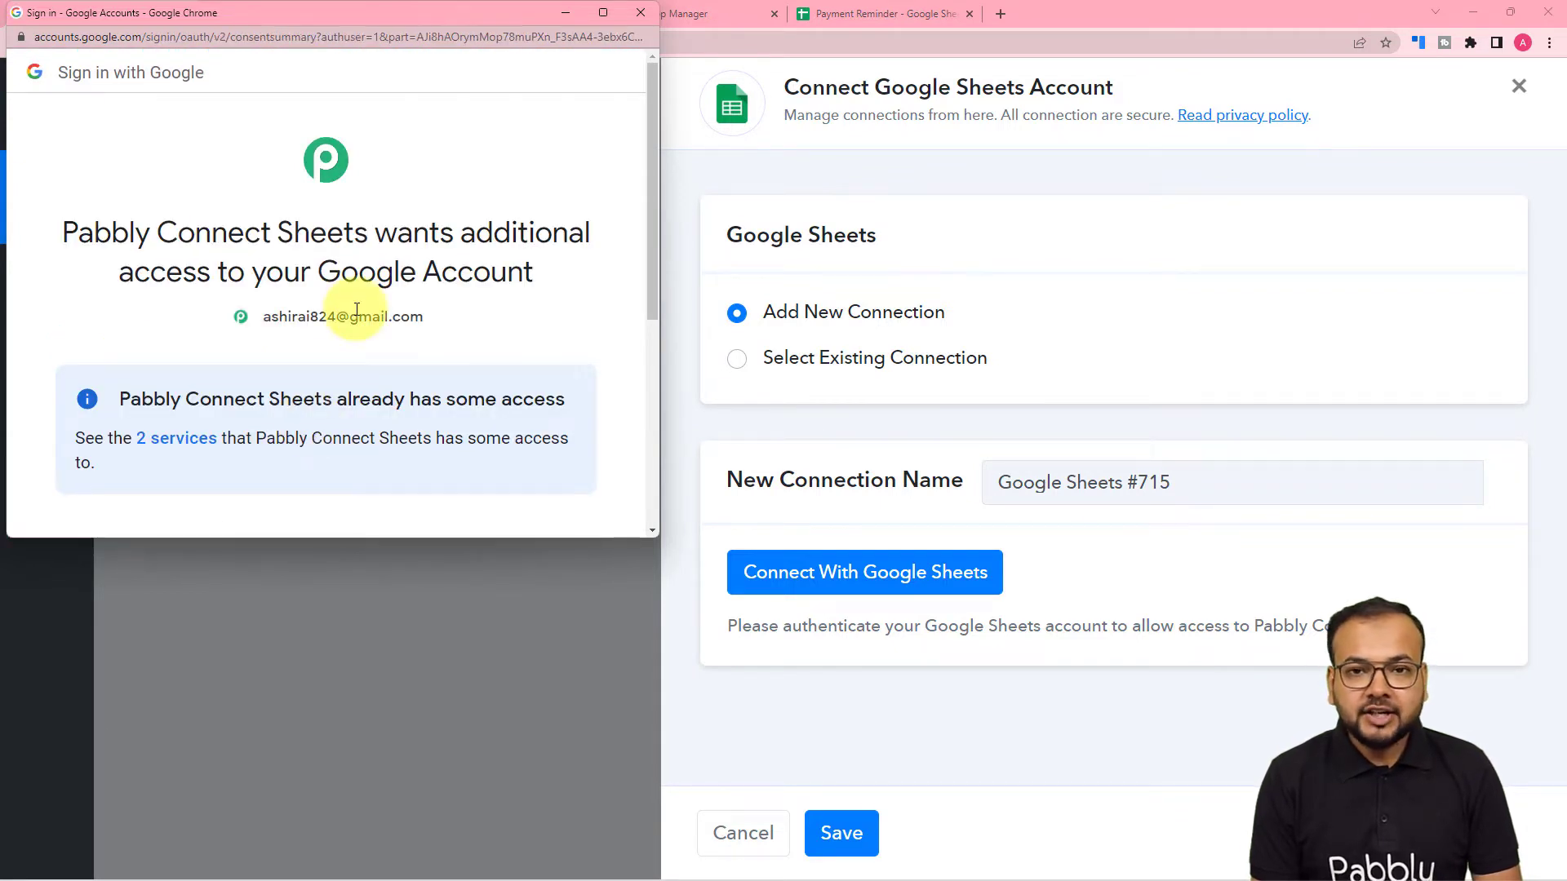
scroll(359, 310, down, 5)
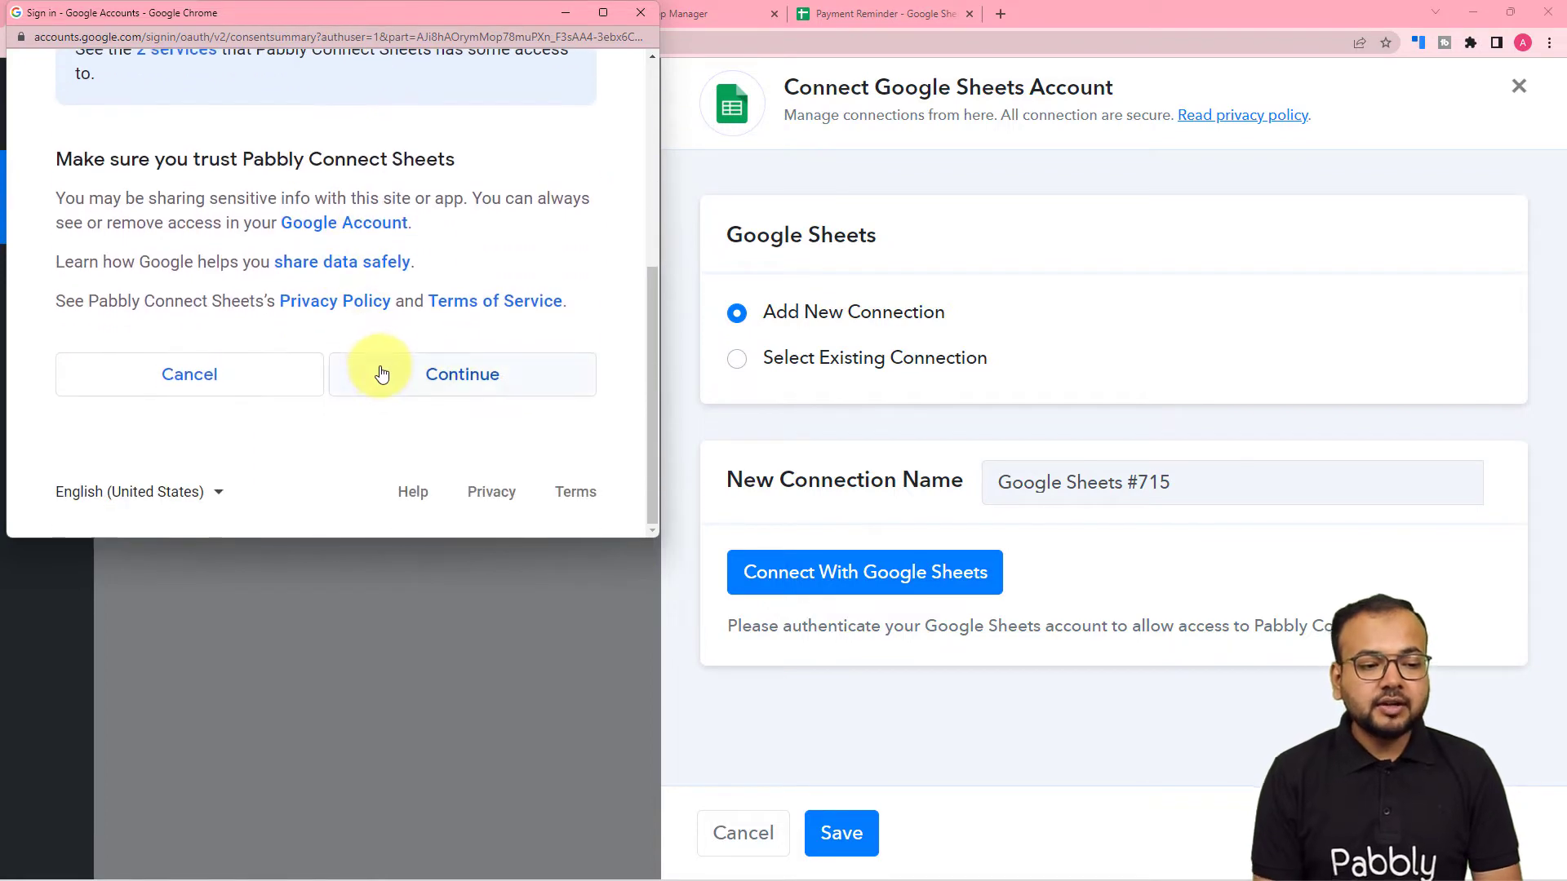
click(382, 373)
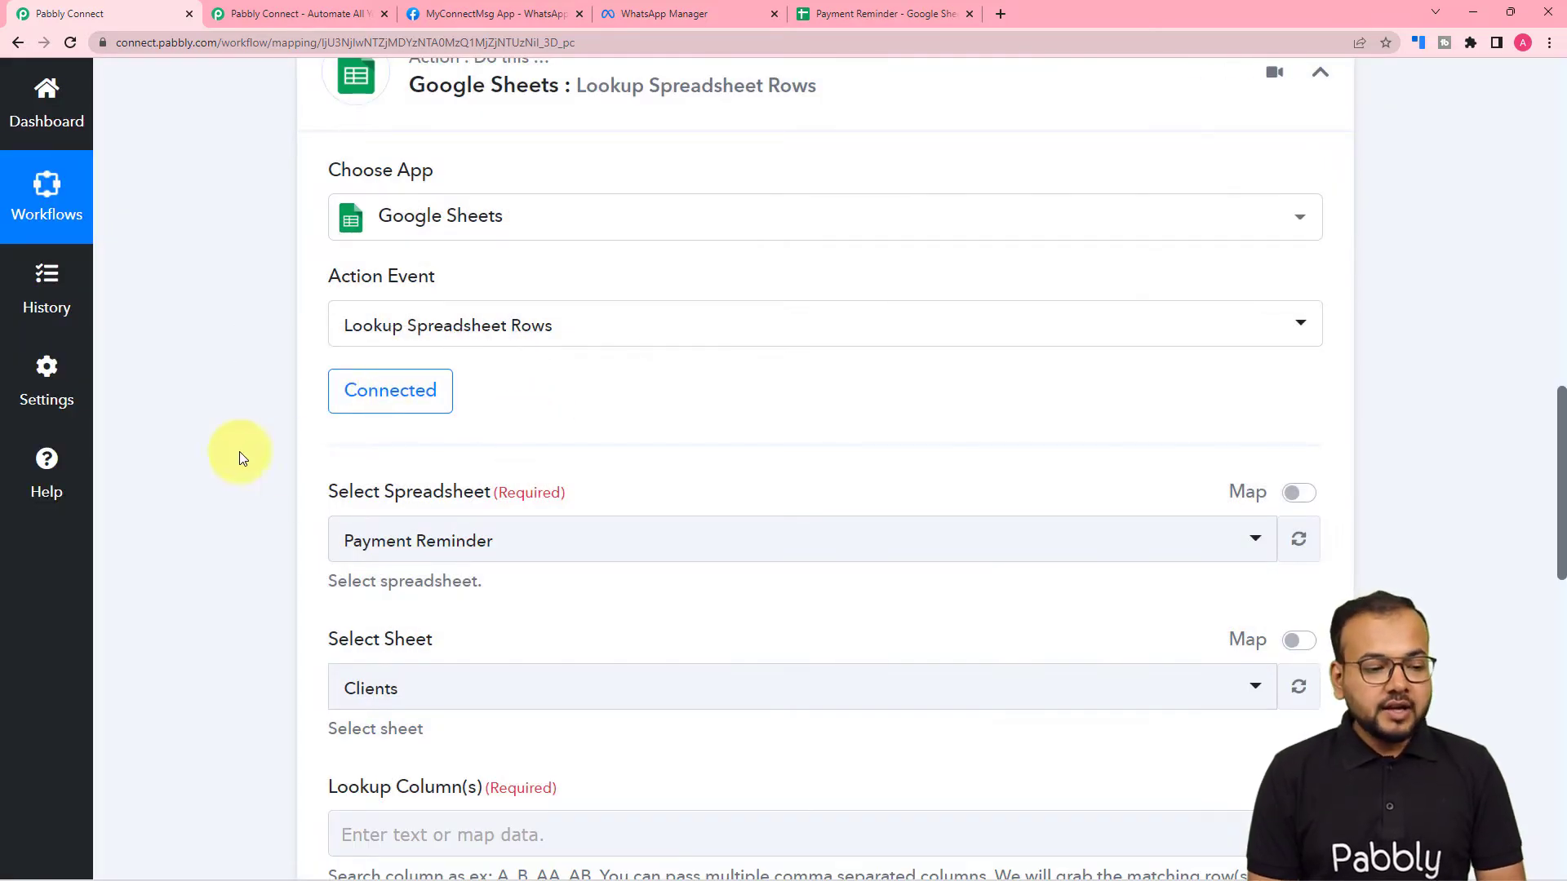
- Select the Payment Reminder spreadsheet for the row lookup, checking its name against the open Google Sheets file
scroll(239, 457, down, 4)
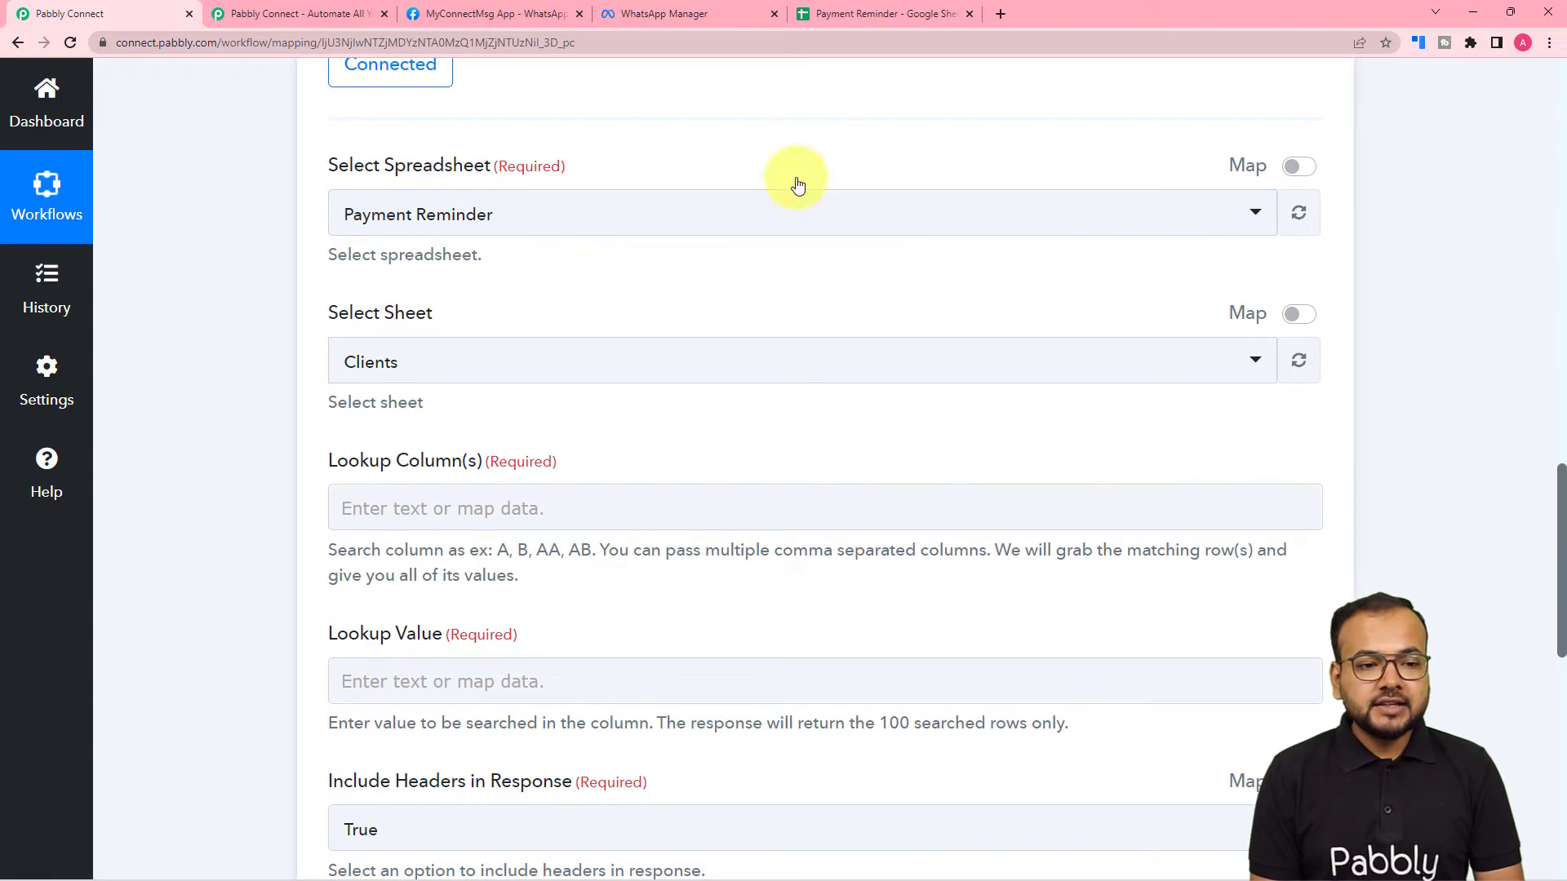
click(840, 12)
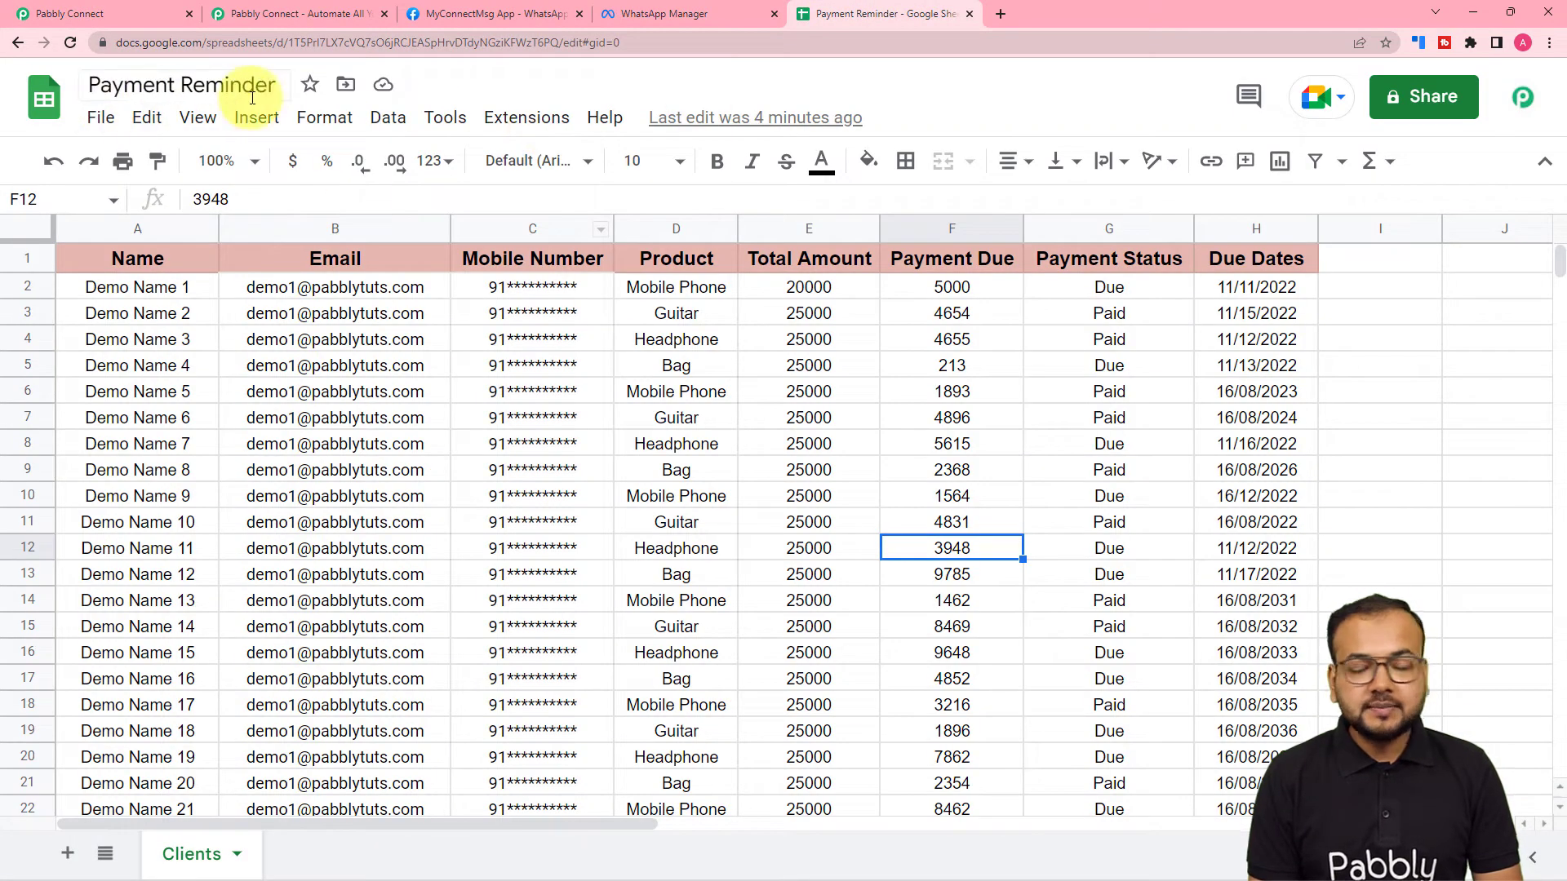
click(165, 7)
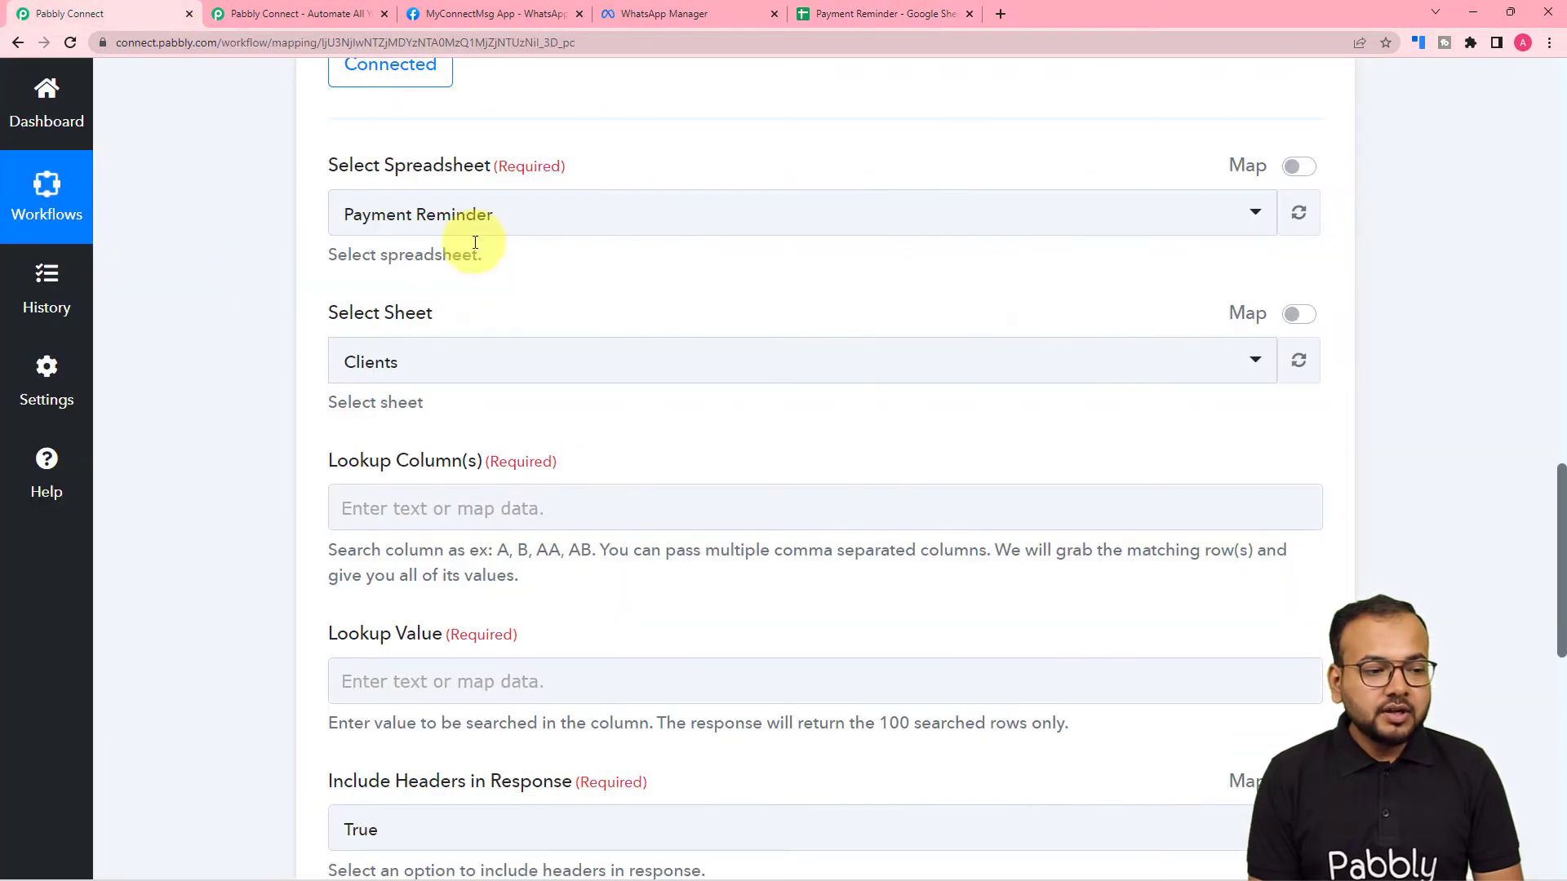
click(470, 213)
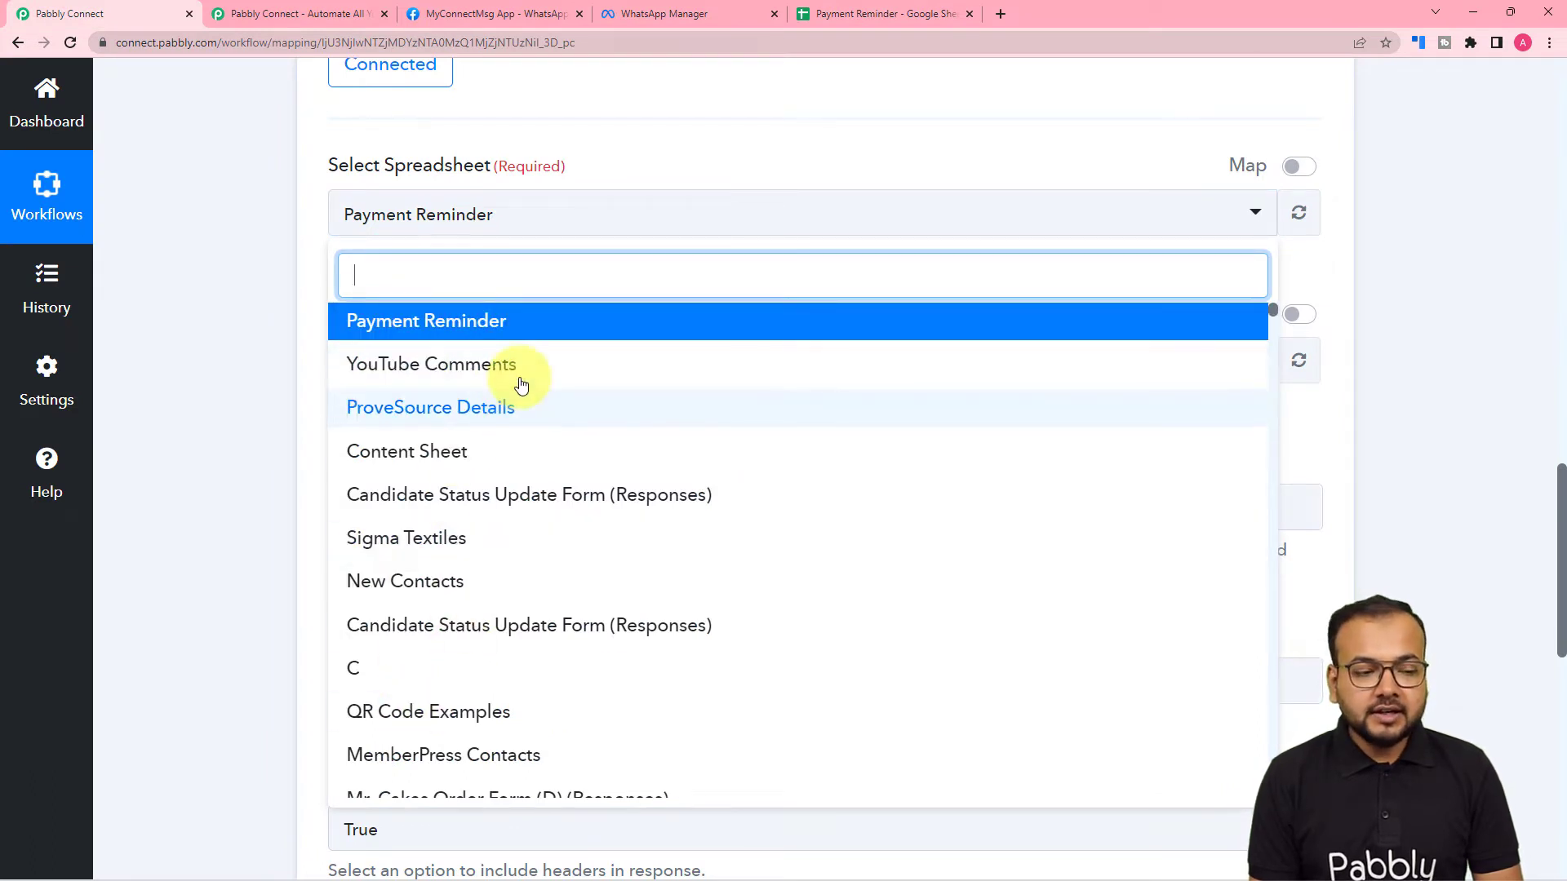
click(423, 325)
- Choose the Clients sheet for the lookup, checking the sheet name in the Payment Reminder file
scroll(310, 296, down, 3)
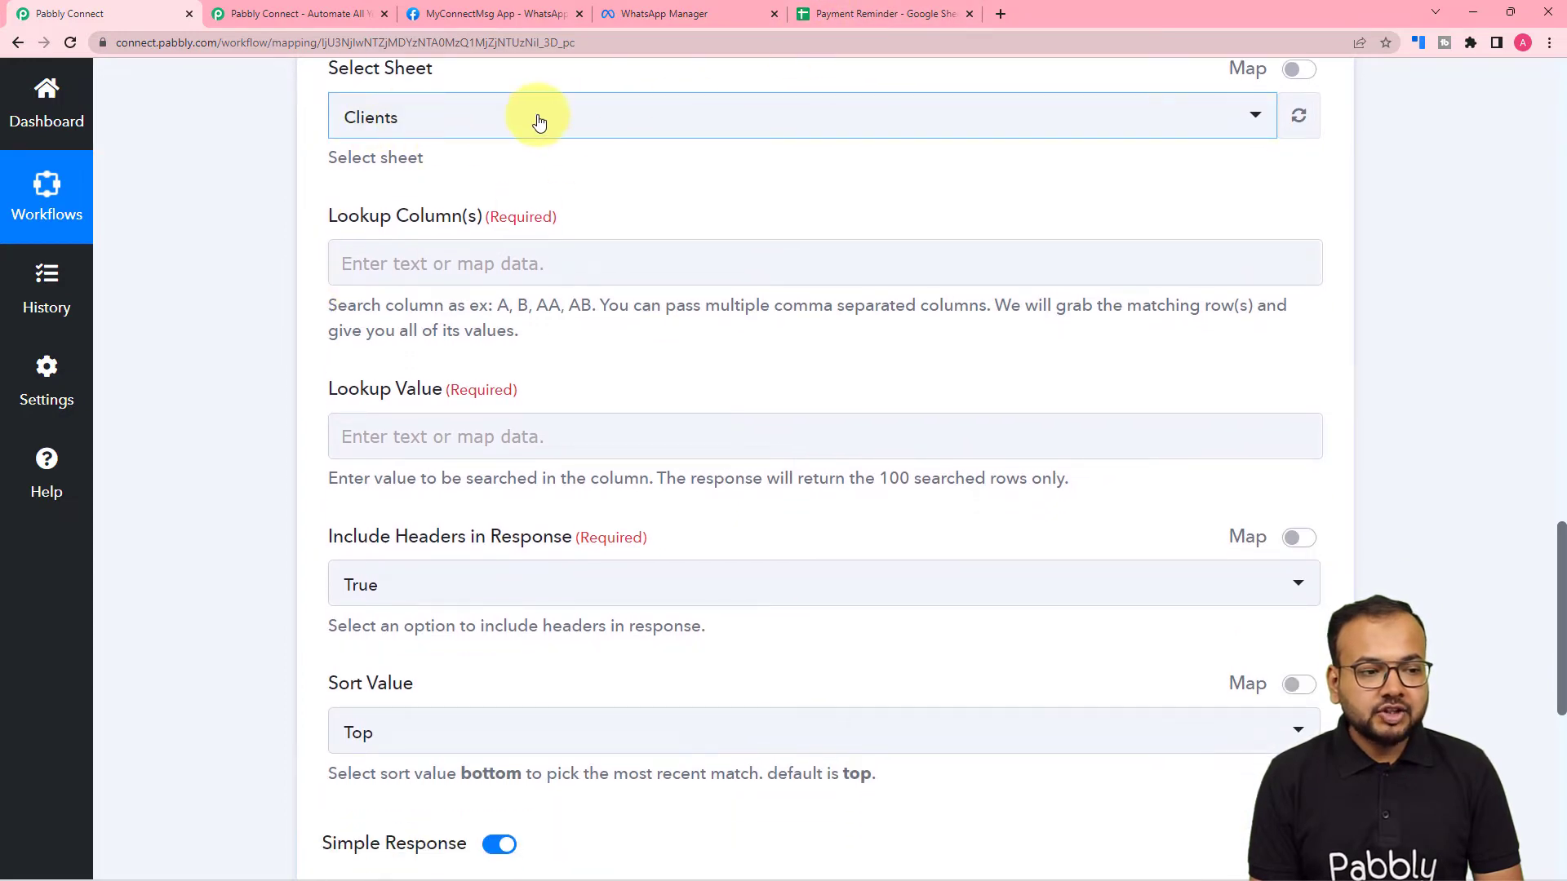
click(882, 14)
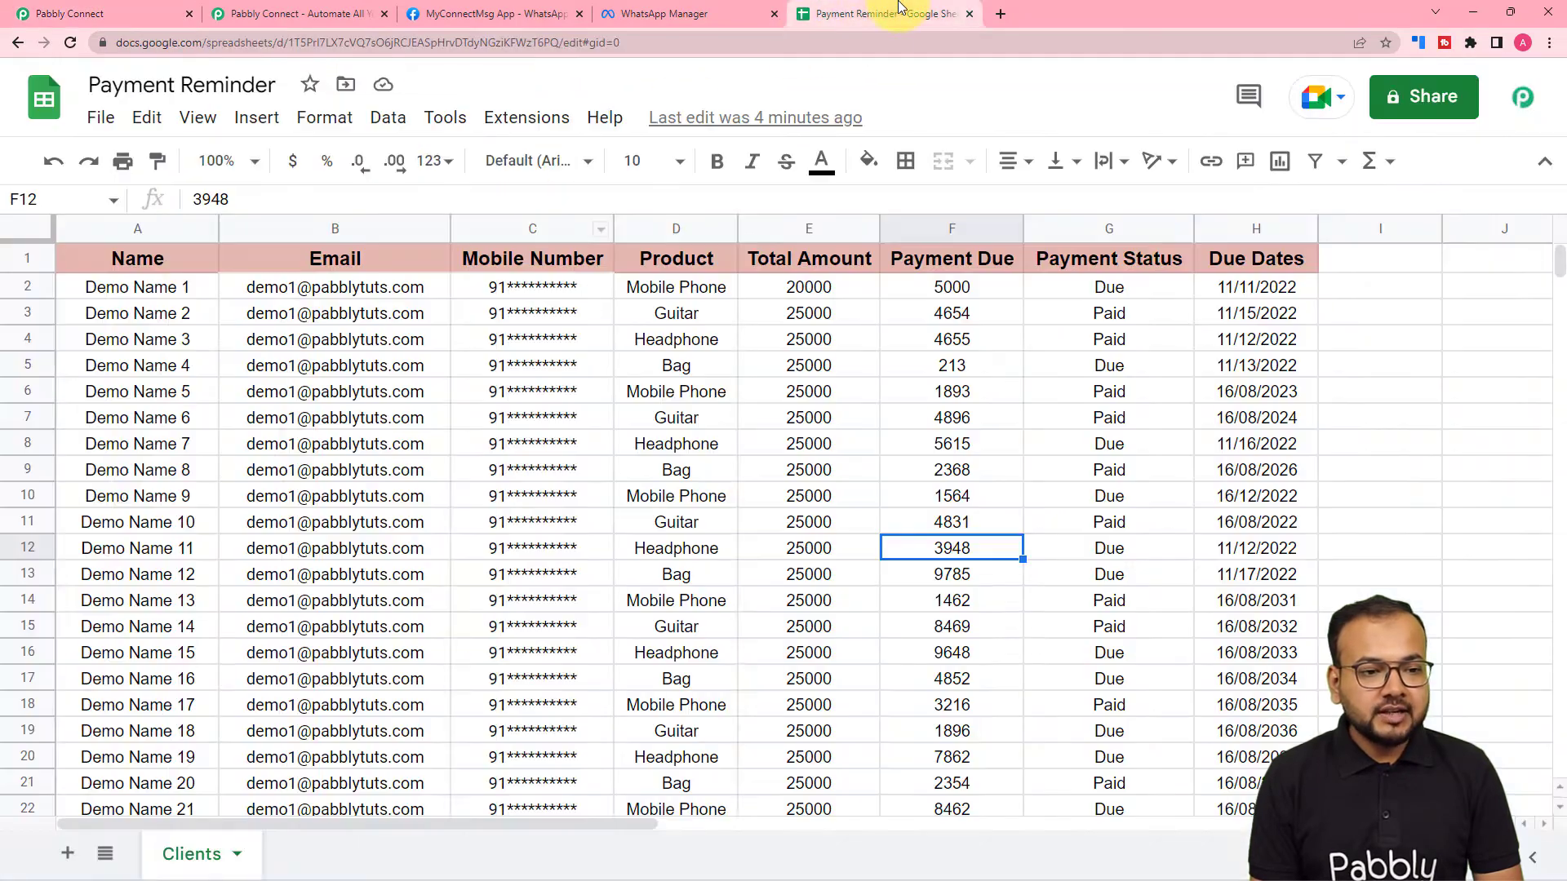
click(81, 14)
click(550, 123)
click(381, 234)
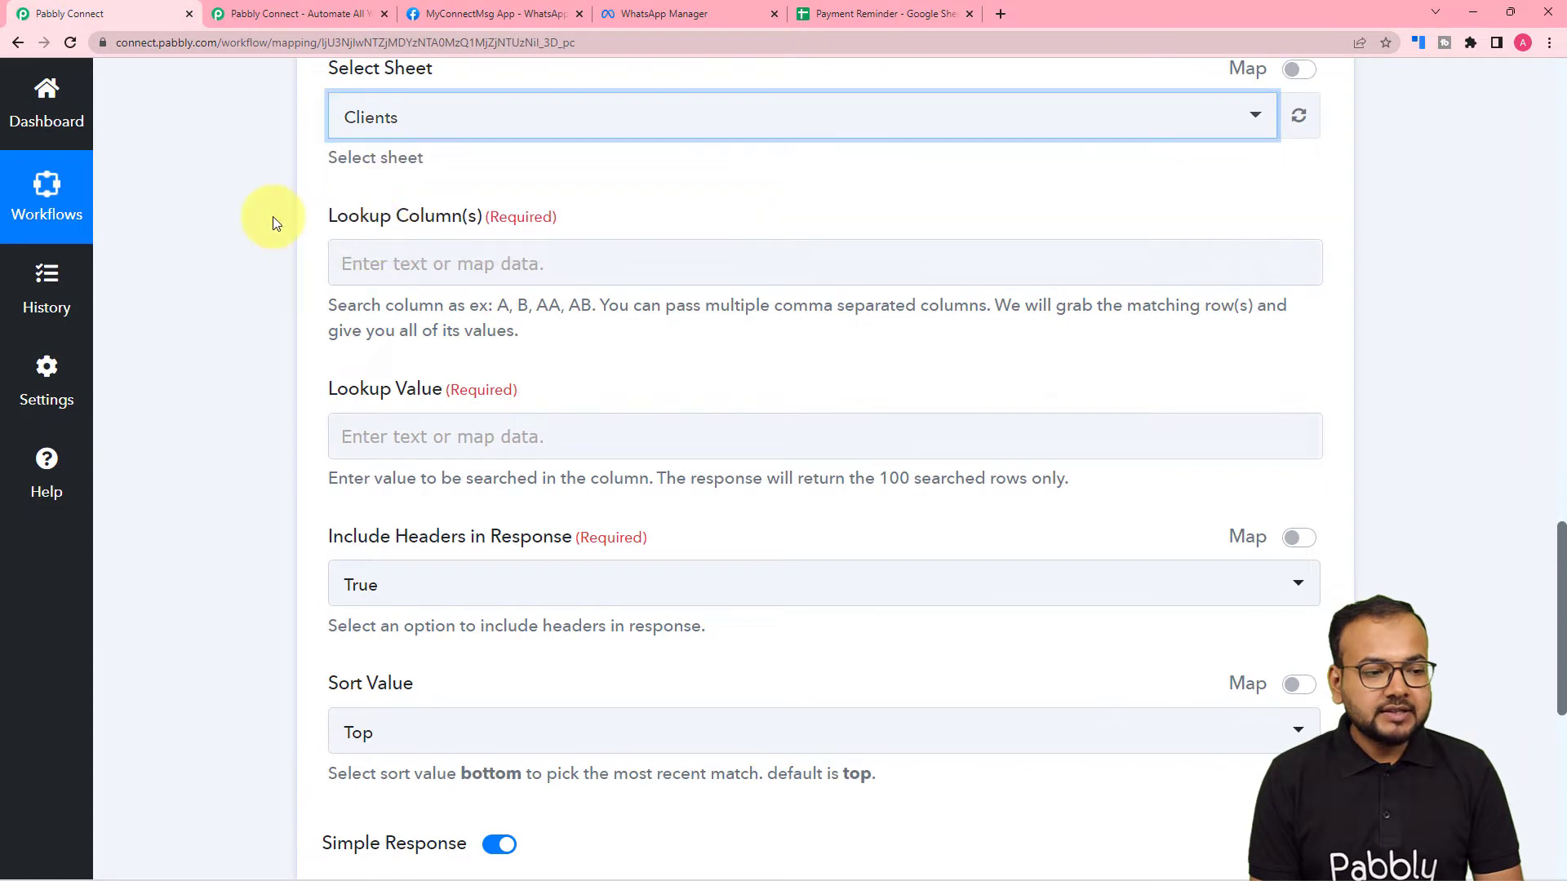
- Check the Payment Status column in the Payment Reminder sheet and set the lookup column to G
scroll(273, 217, down, 1)
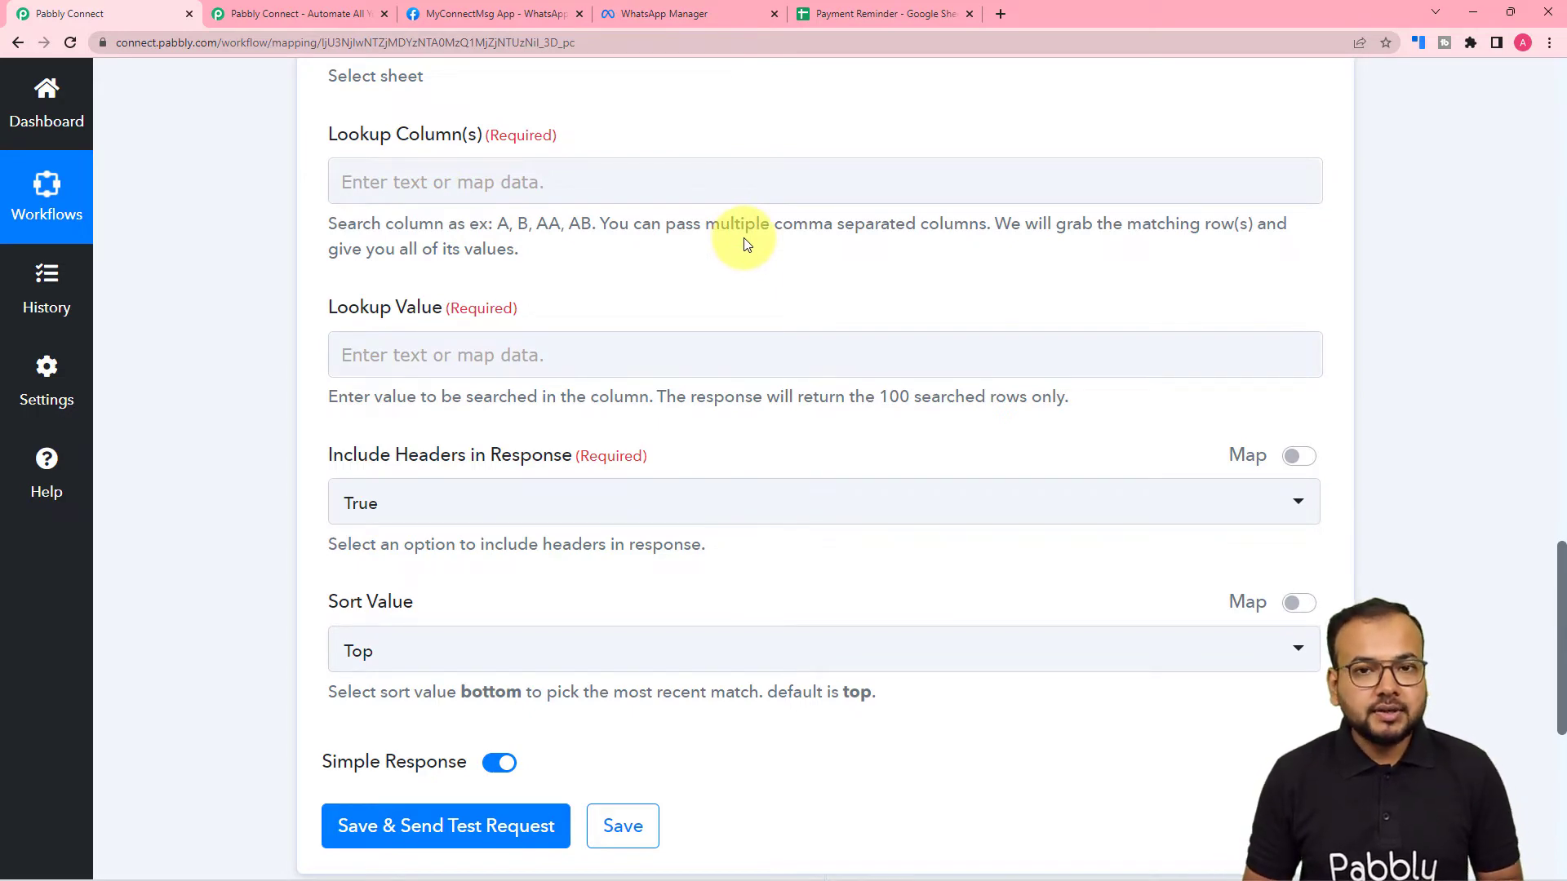
click(918, 13)
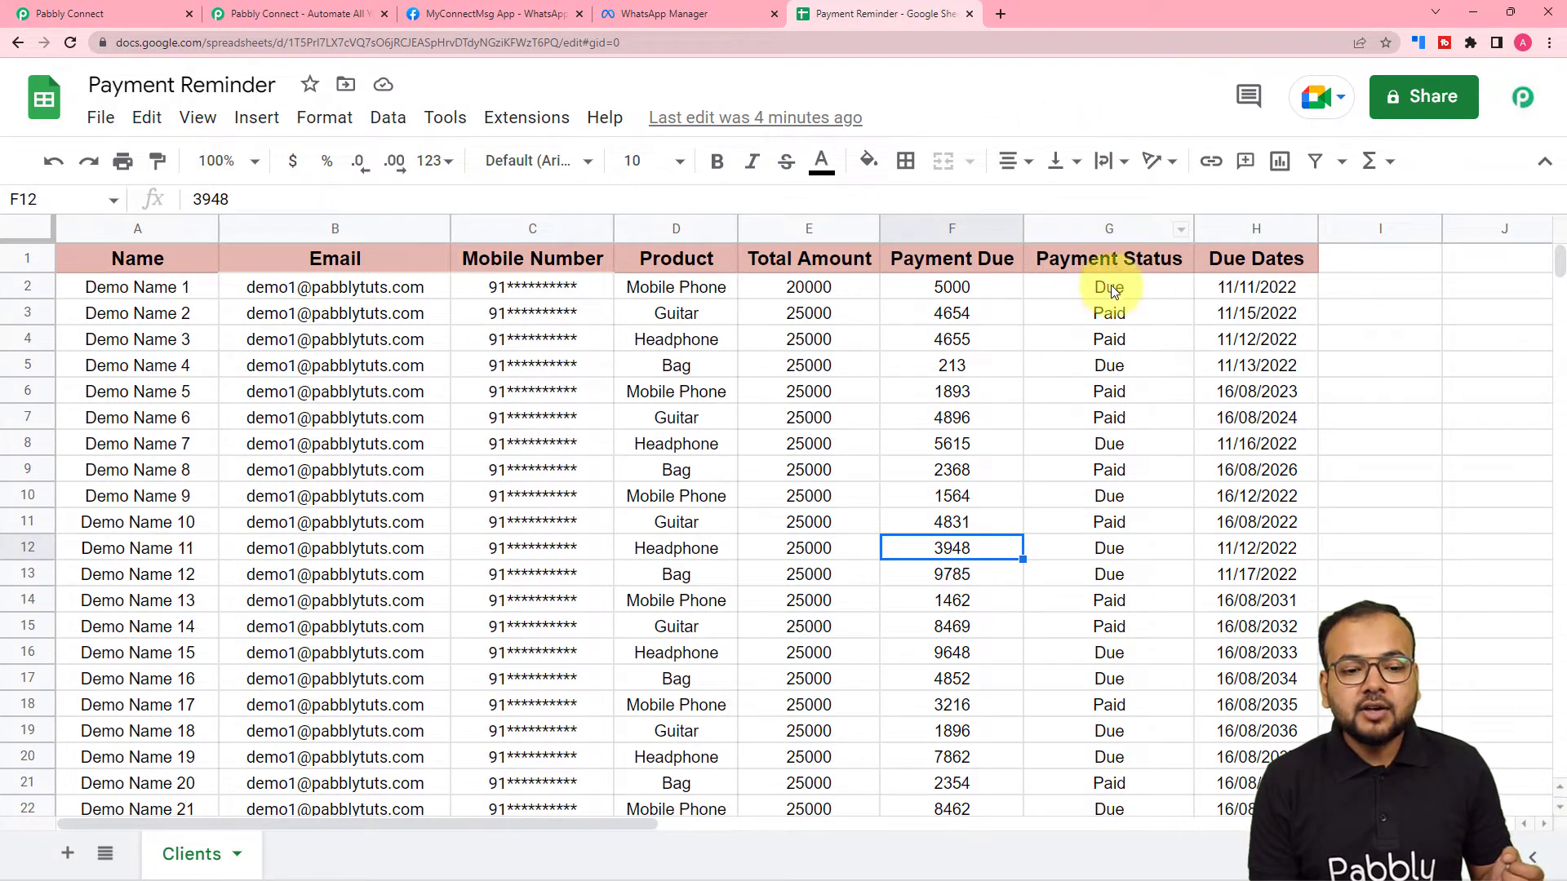
click(114, 13)
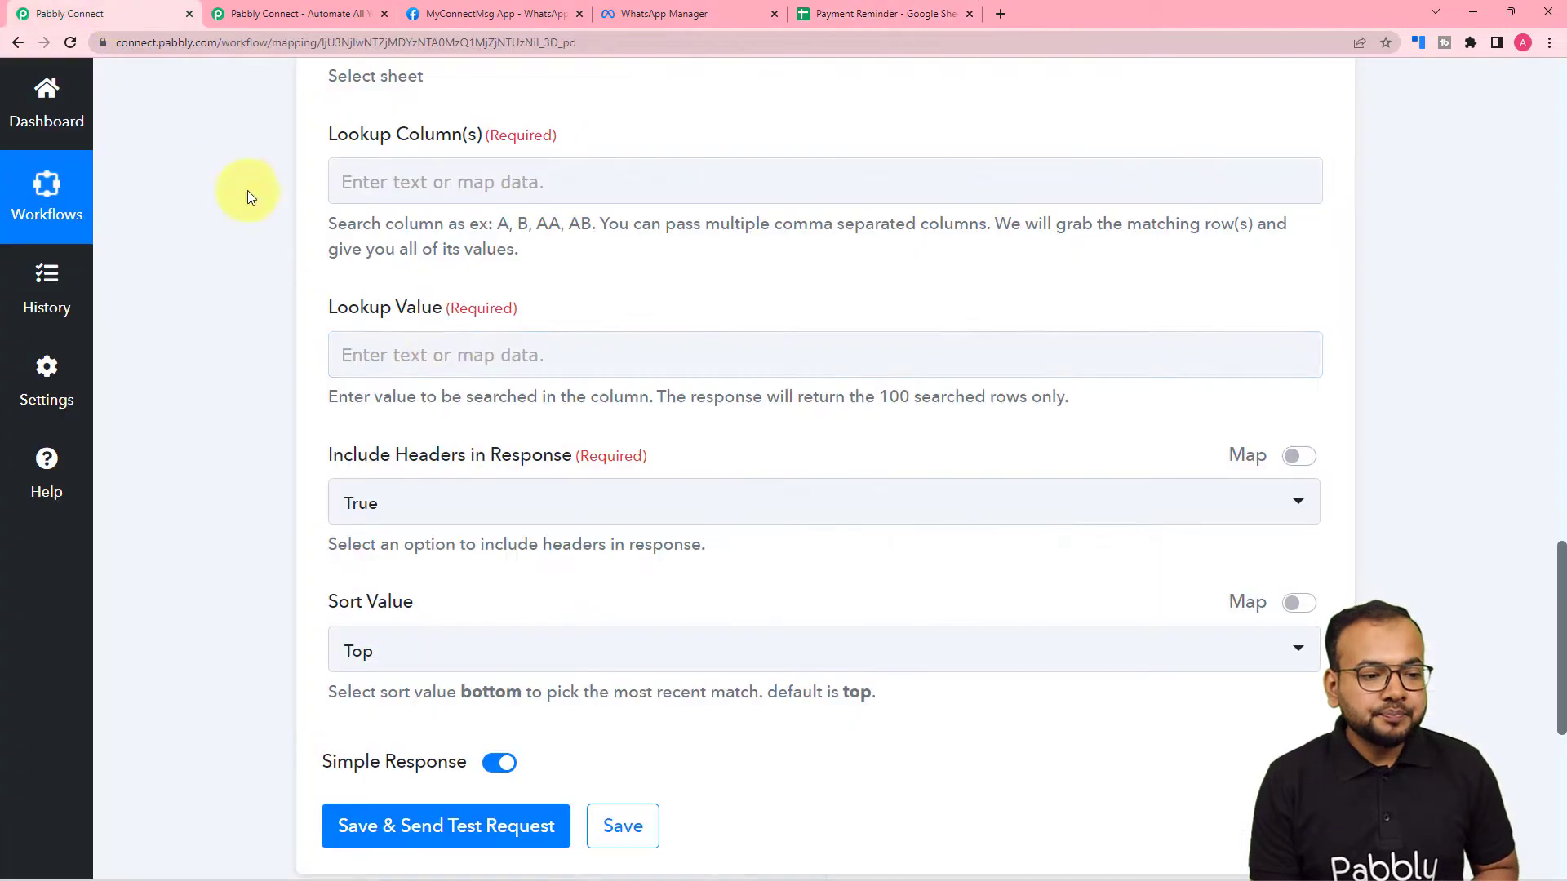
click(400, 183)
click(386, 178)
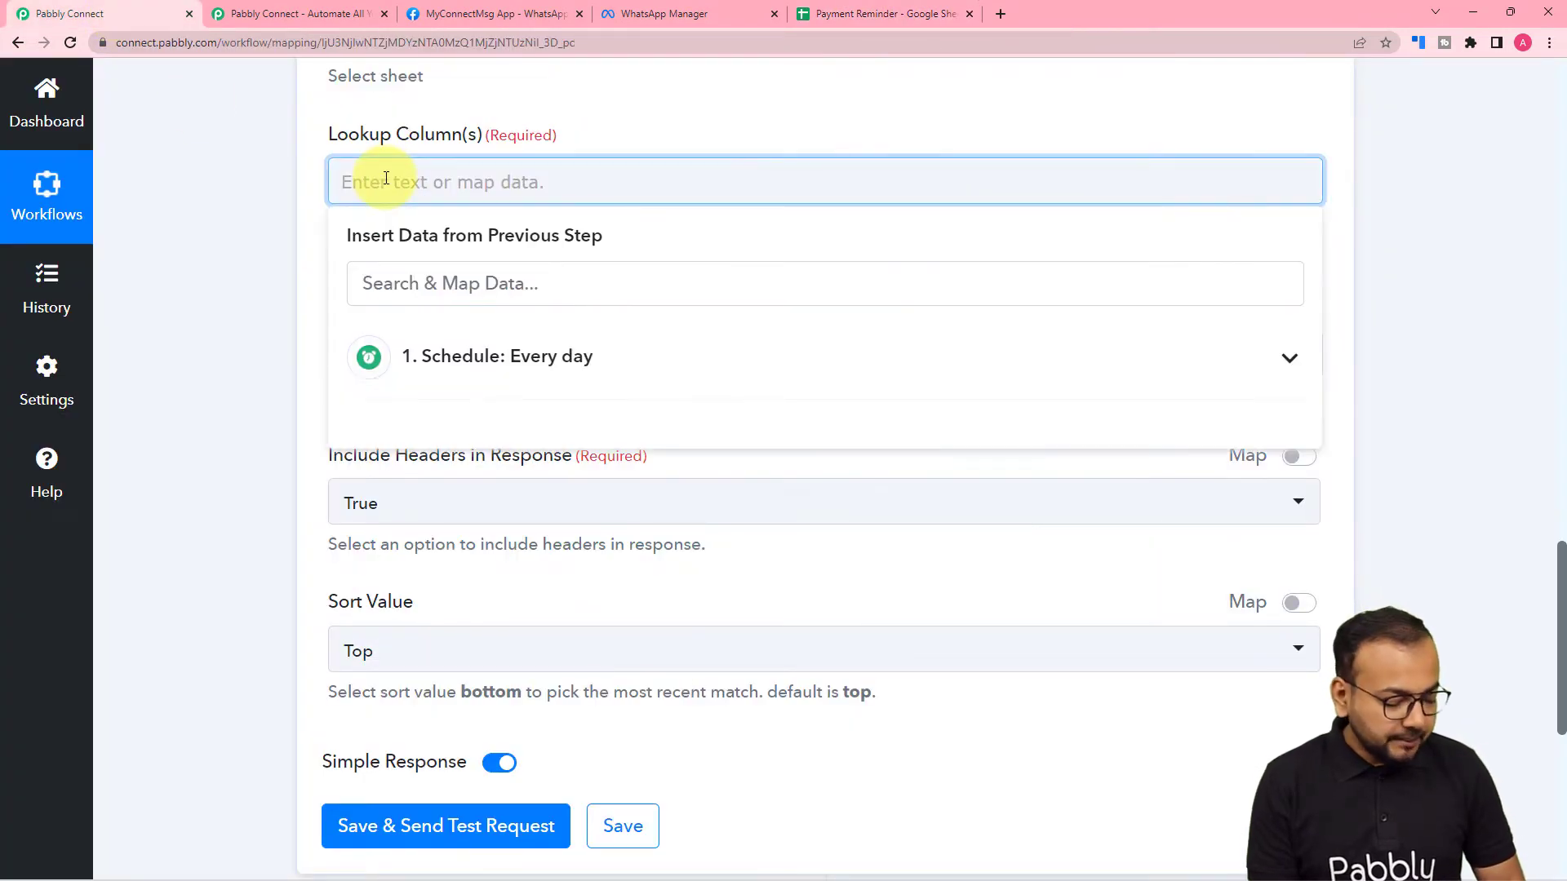
text(G)
click(265, 392)
- Set the lookup value to Due and compare it with the Payment Status entries in the spreadsheet
click(406, 353)
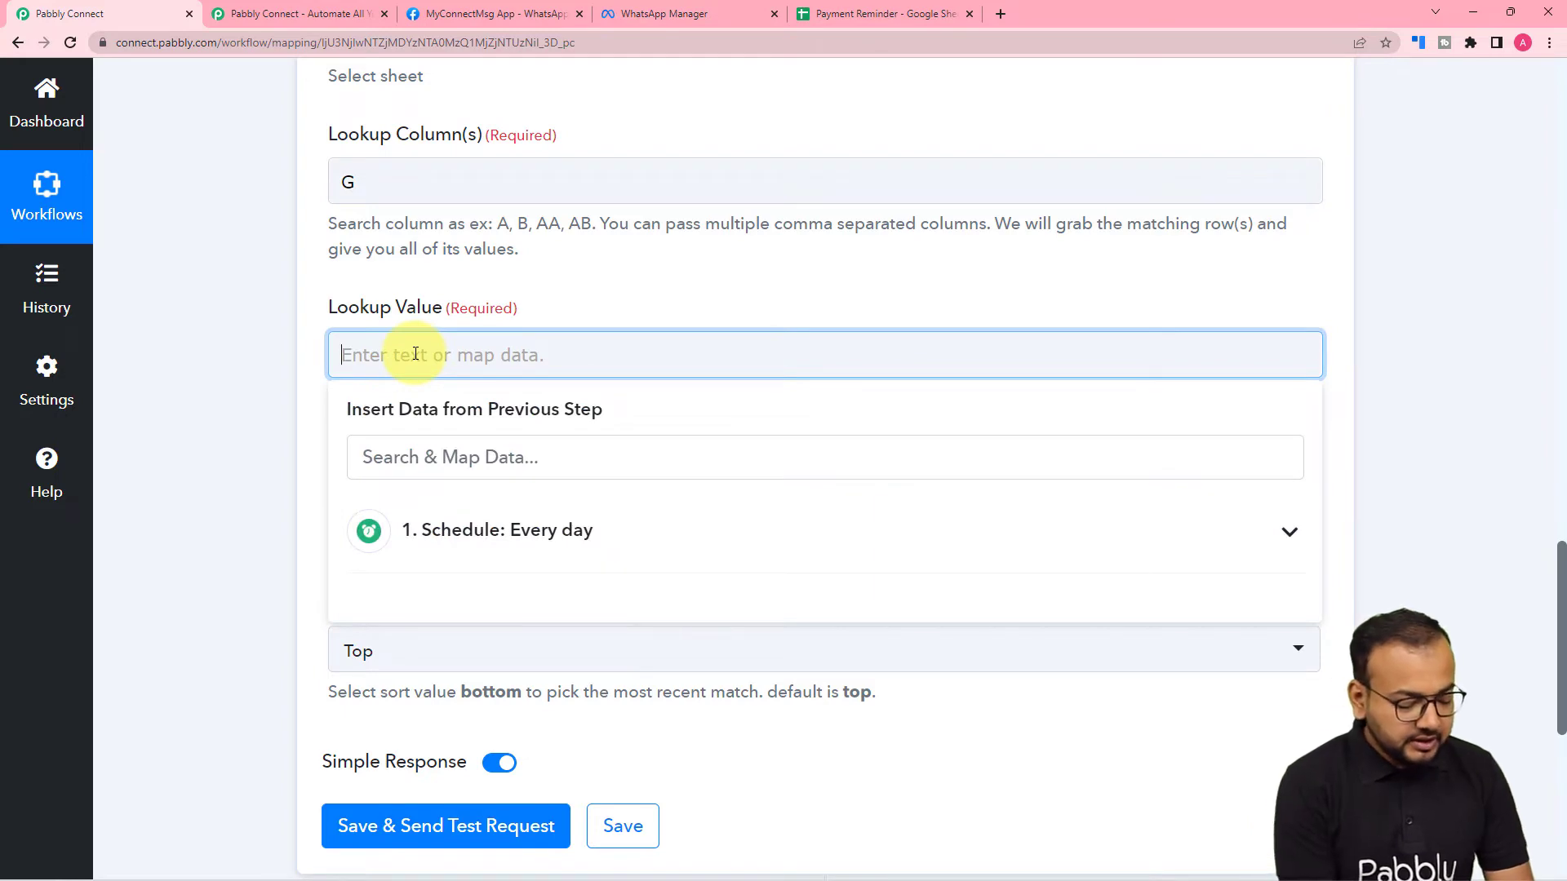
text(Due)
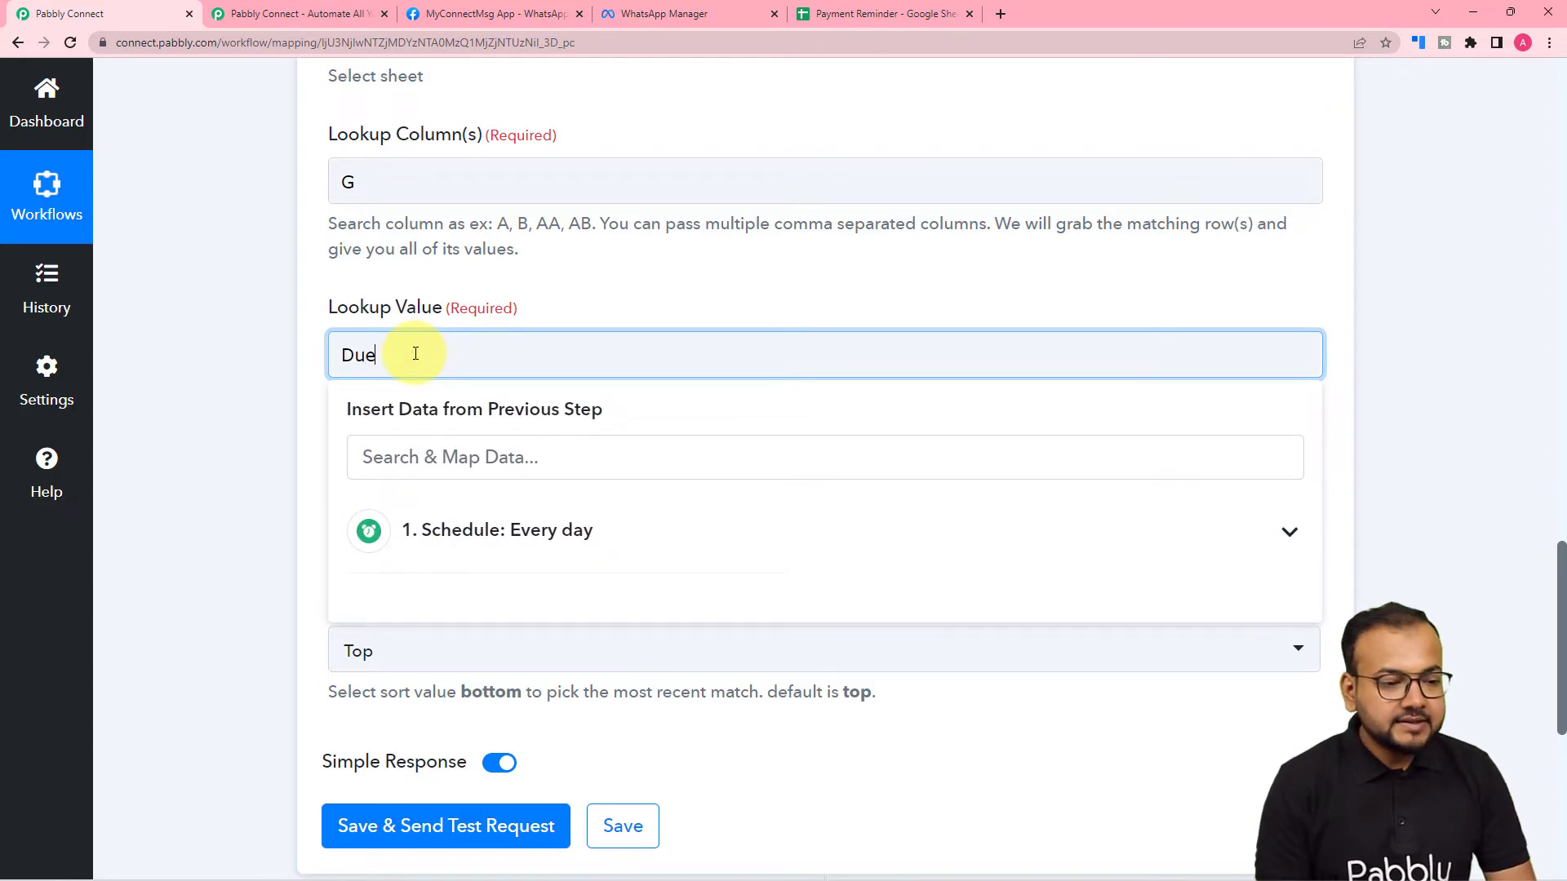
click(692, 311)
click(884, 6)
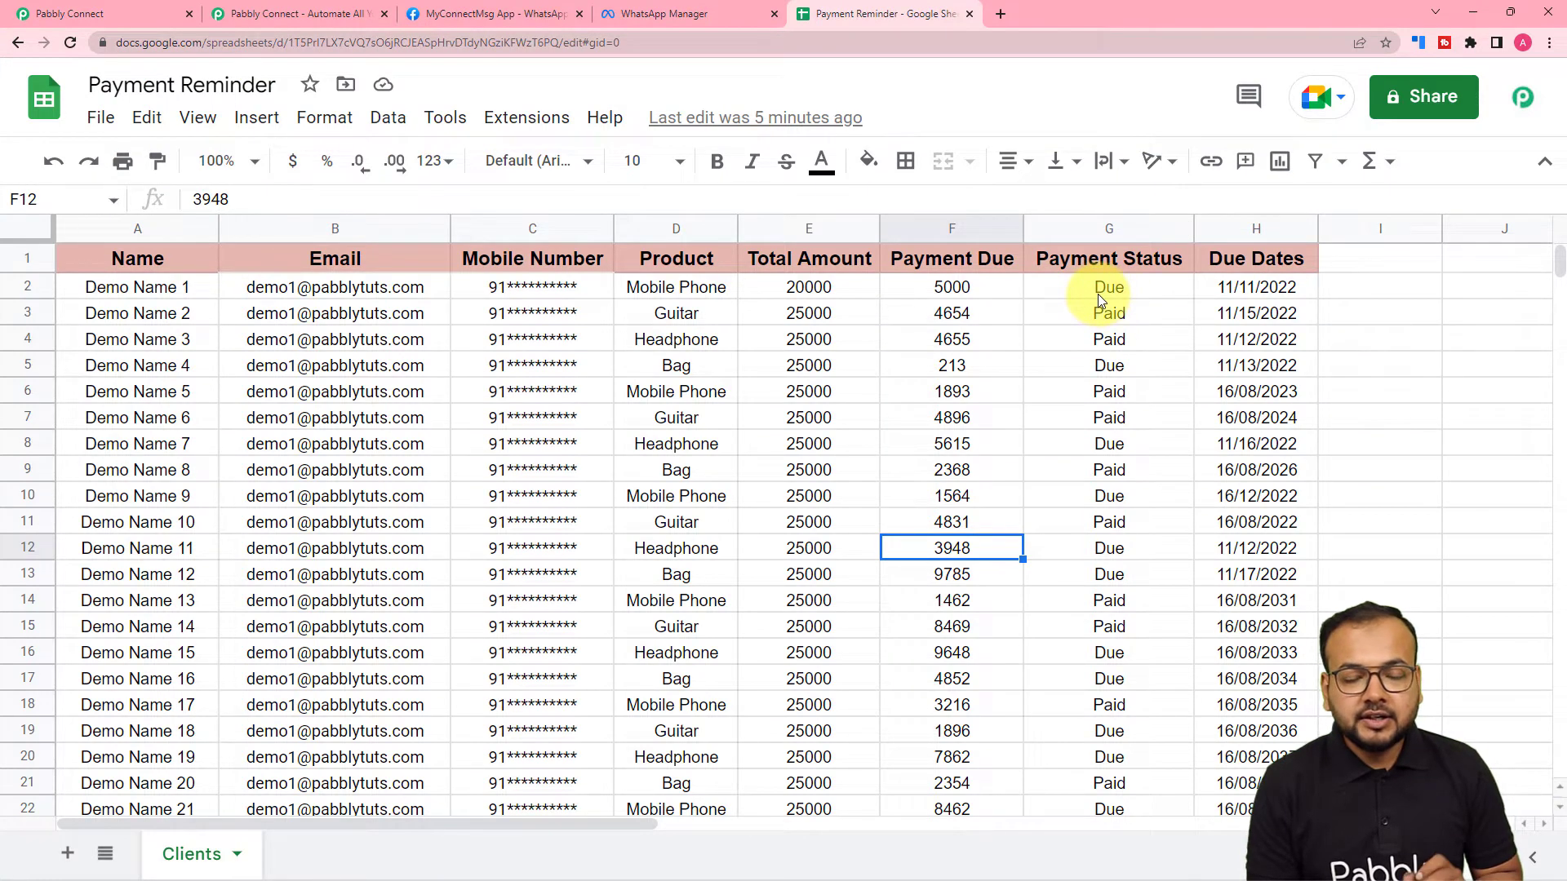
click(121, 17)
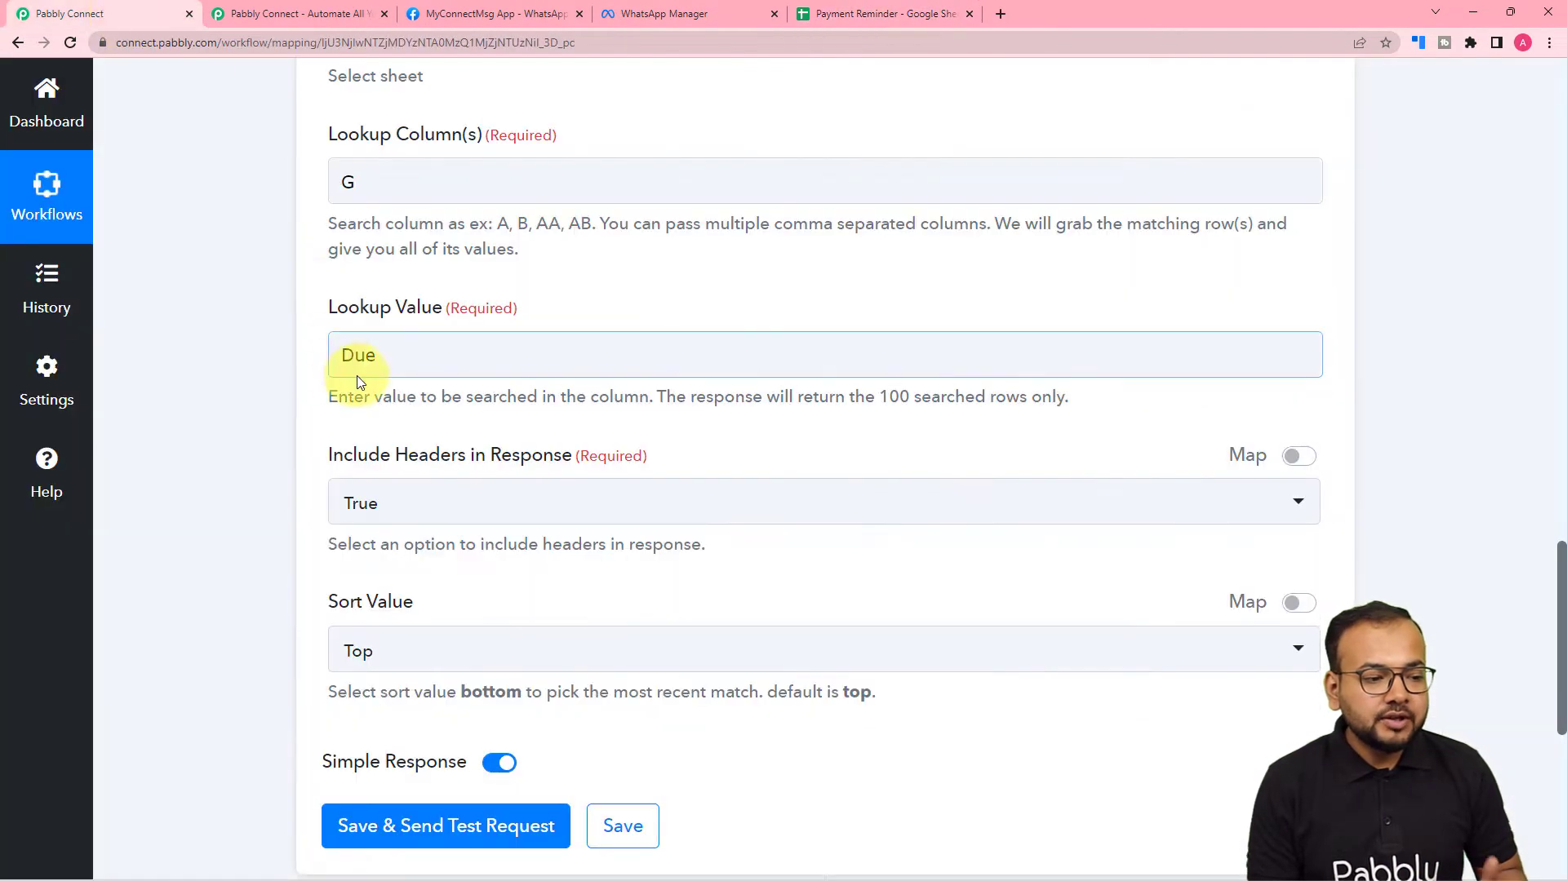
- Choose Top as the sort value, then save the lookup step and send a test request
scroll(255, 425, down, 2)
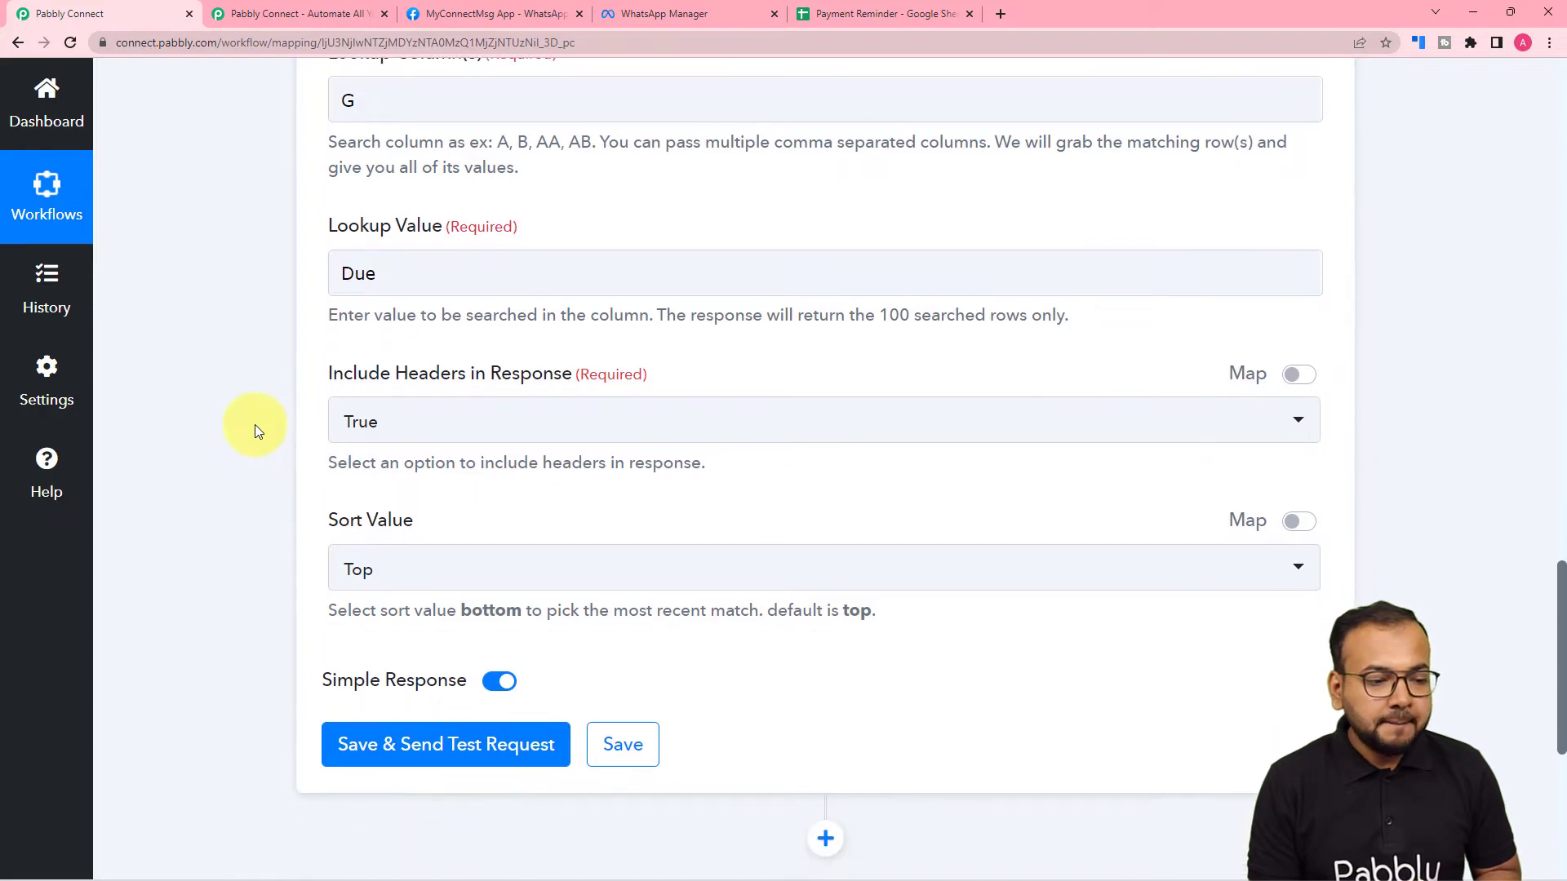
scroll(255, 424, down, 1)
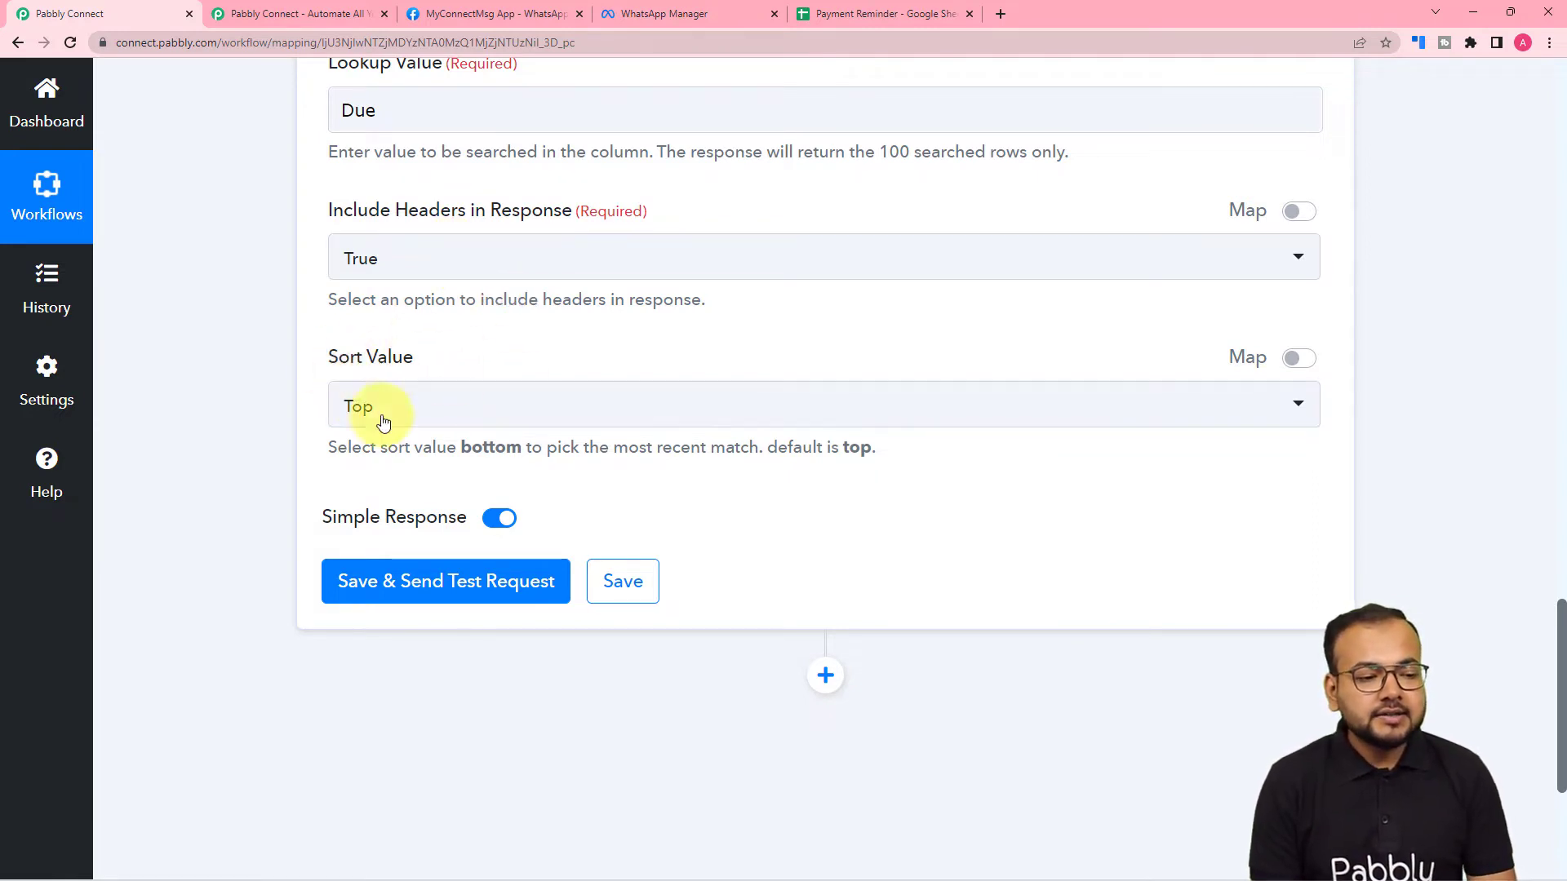
scroll(486, 421, down, 1)
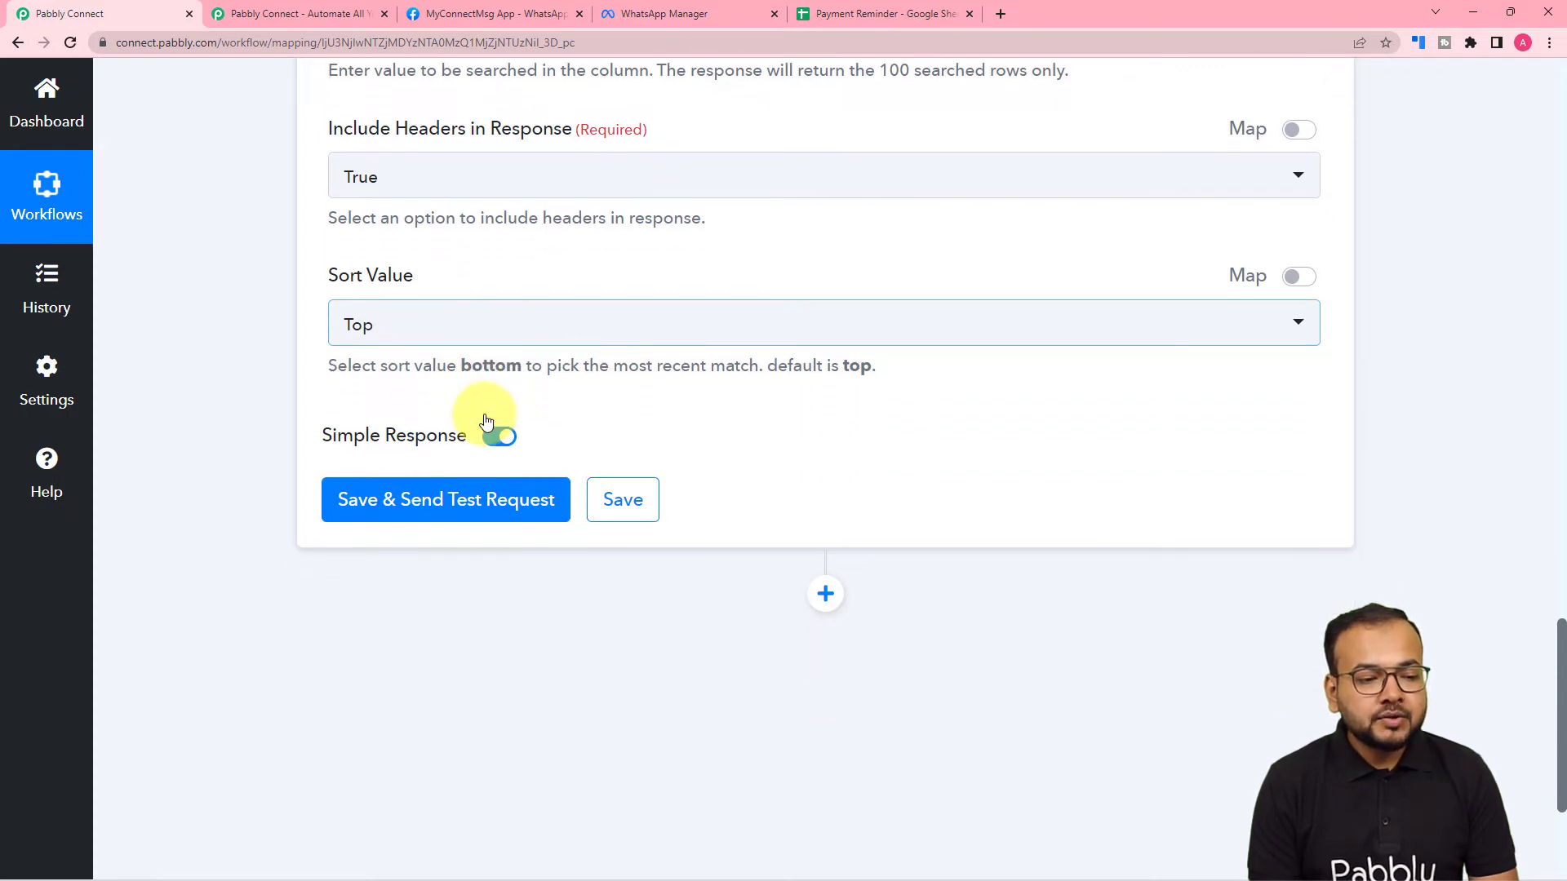
click(488, 350)
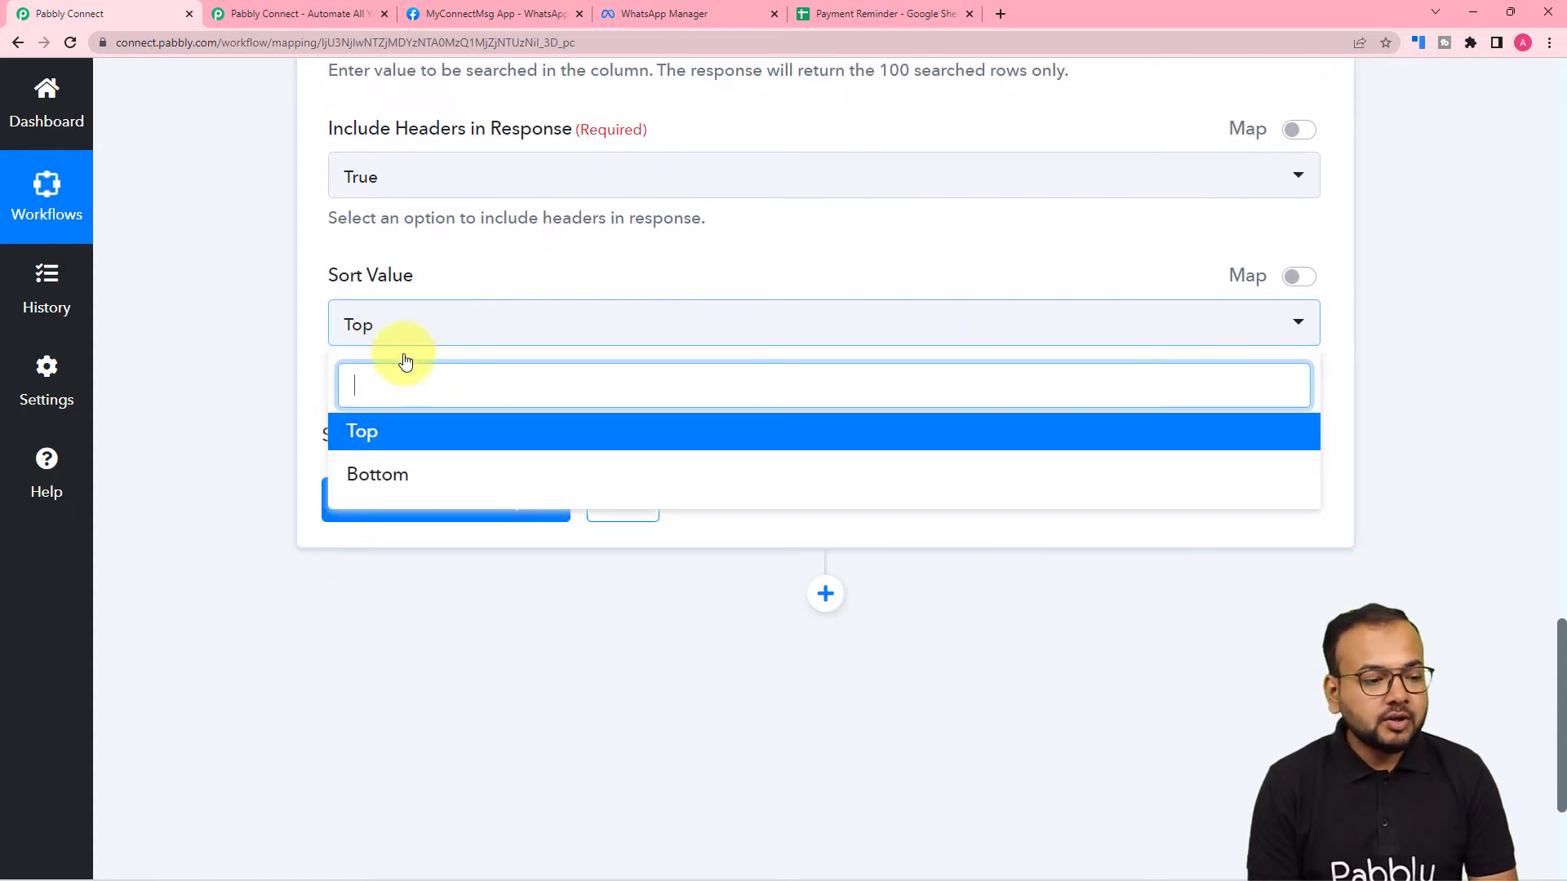
click(367, 427)
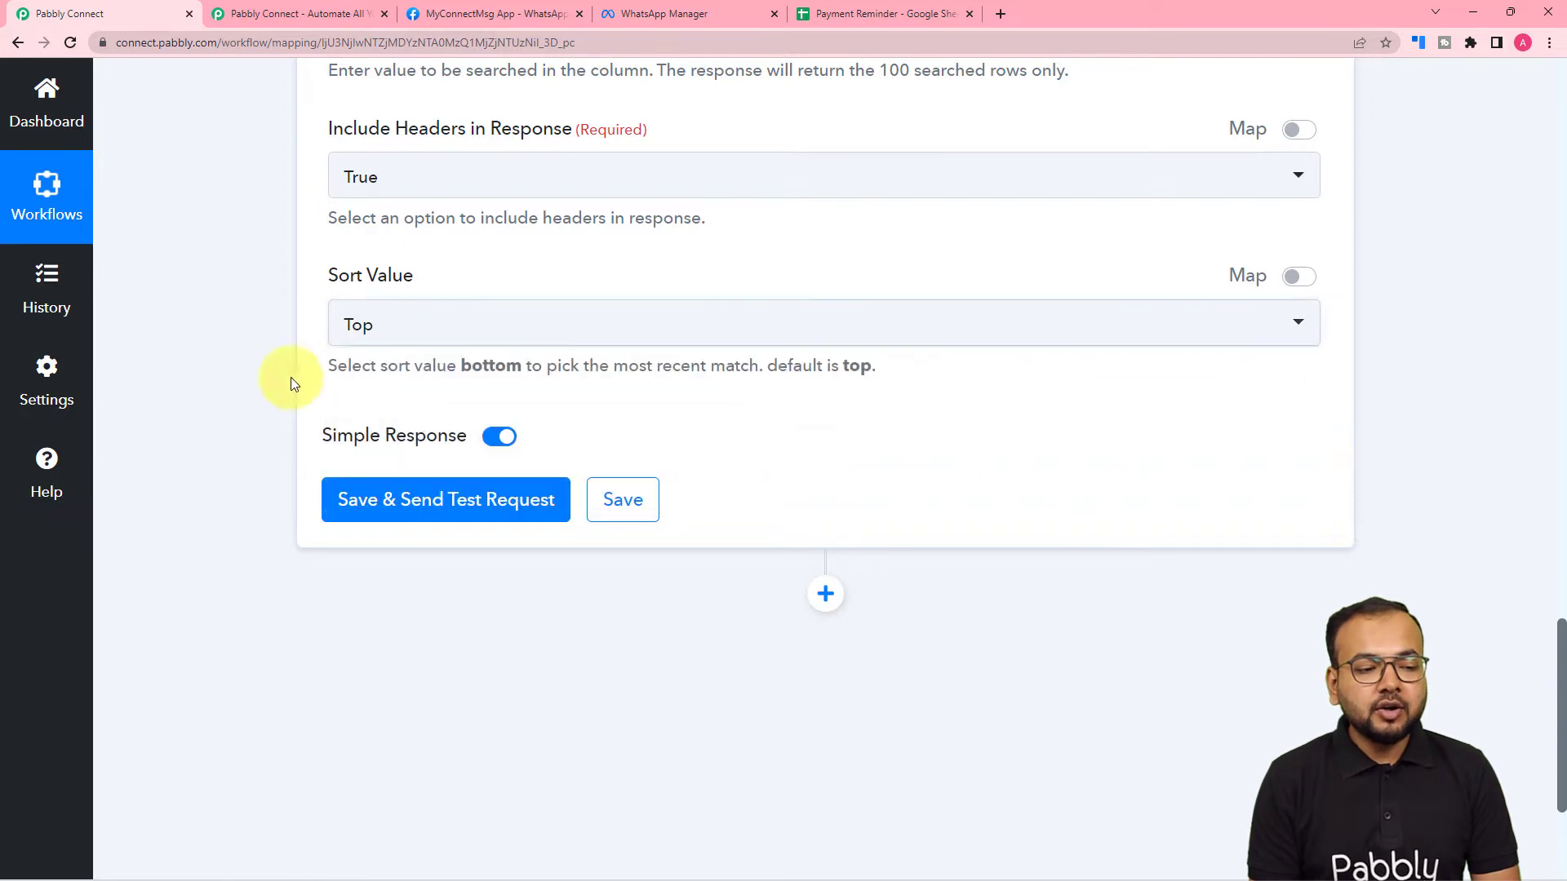
scroll(240, 350, down, 3)
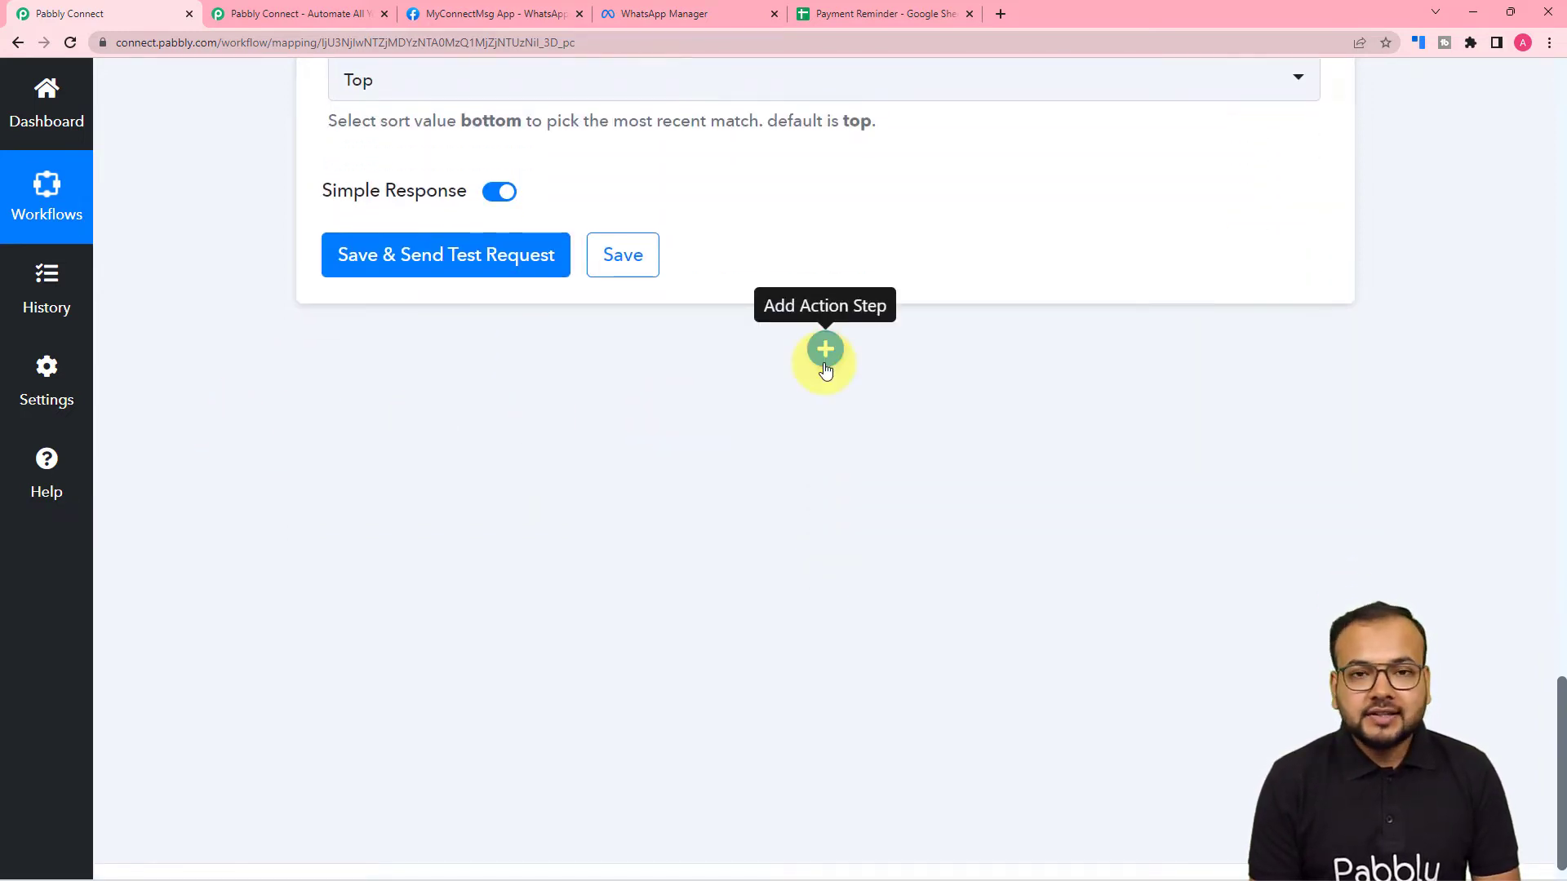
click(470, 267)
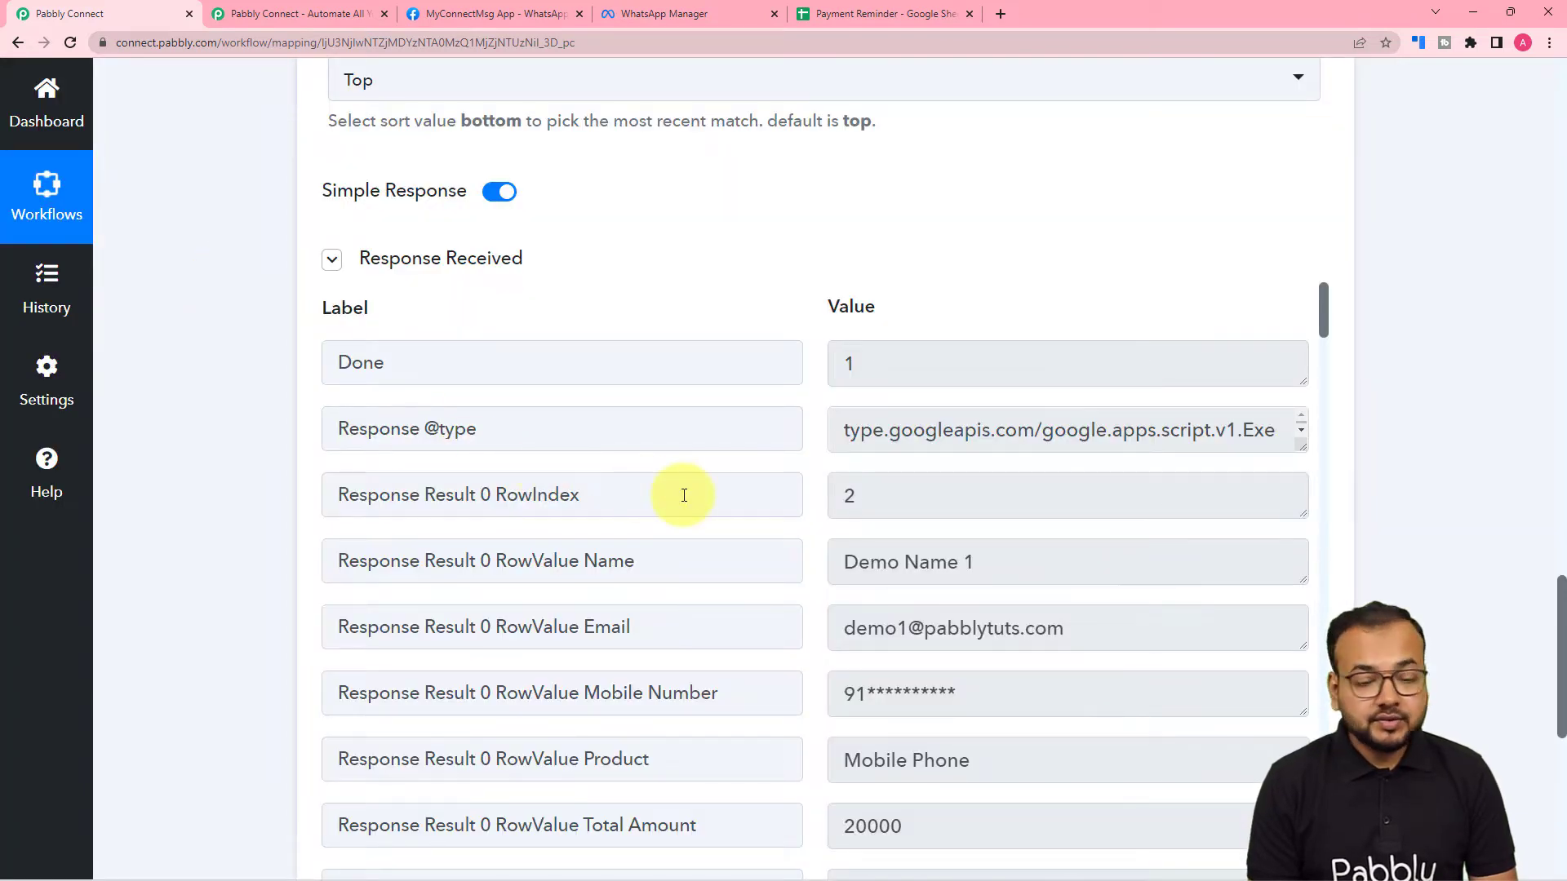
- Examine the returned client rows in the test response, including their payment status and due date fields
scroll(684, 496, down, 6)
scroll(684, 495, up, 2)
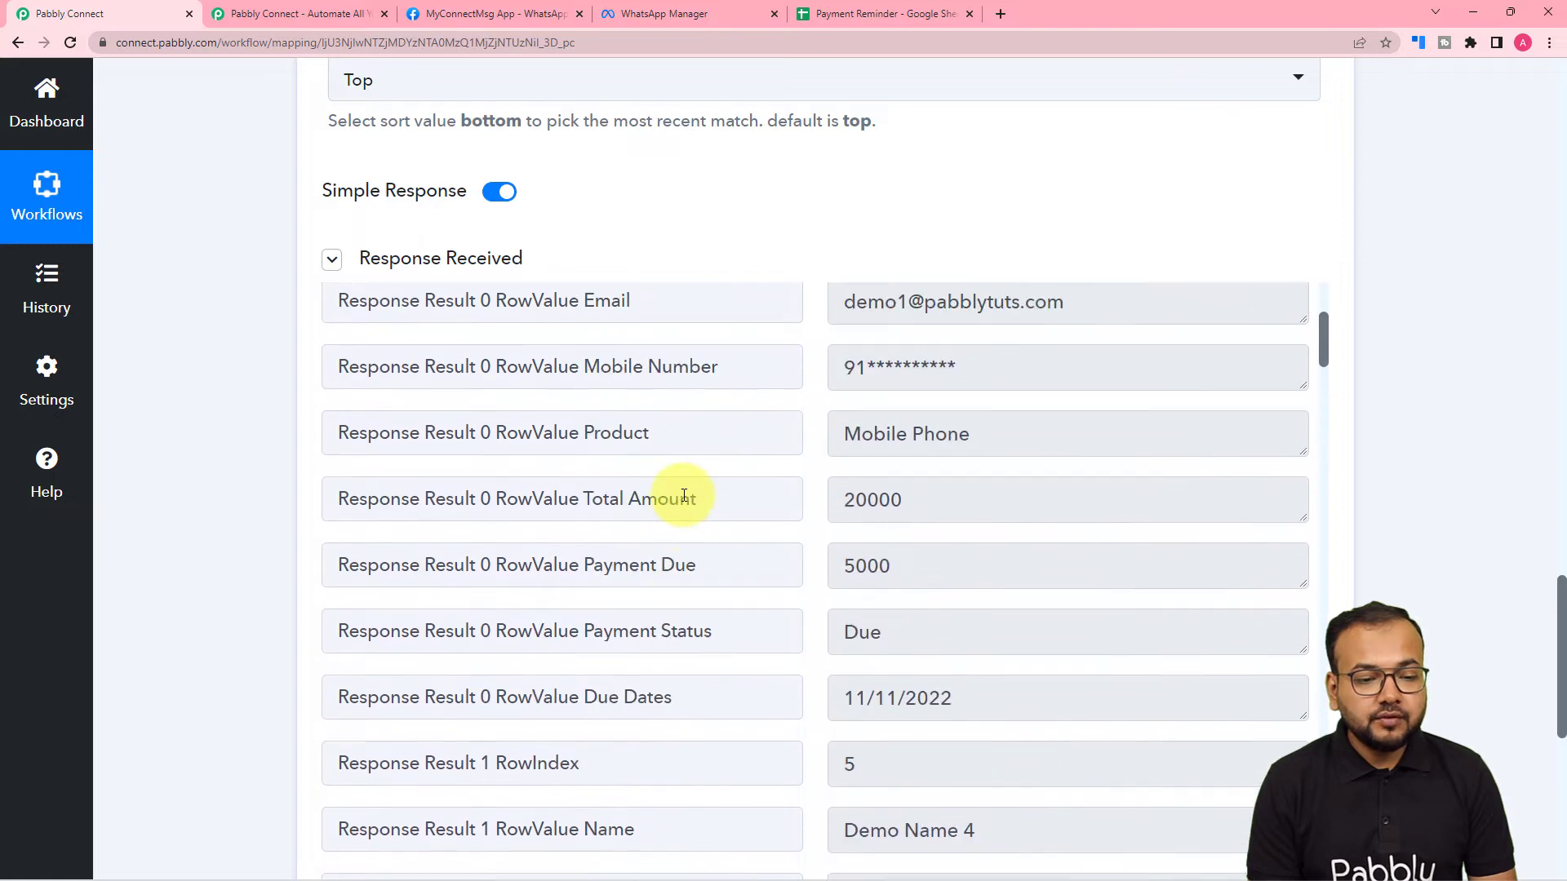
scroll(684, 496, up, 2)
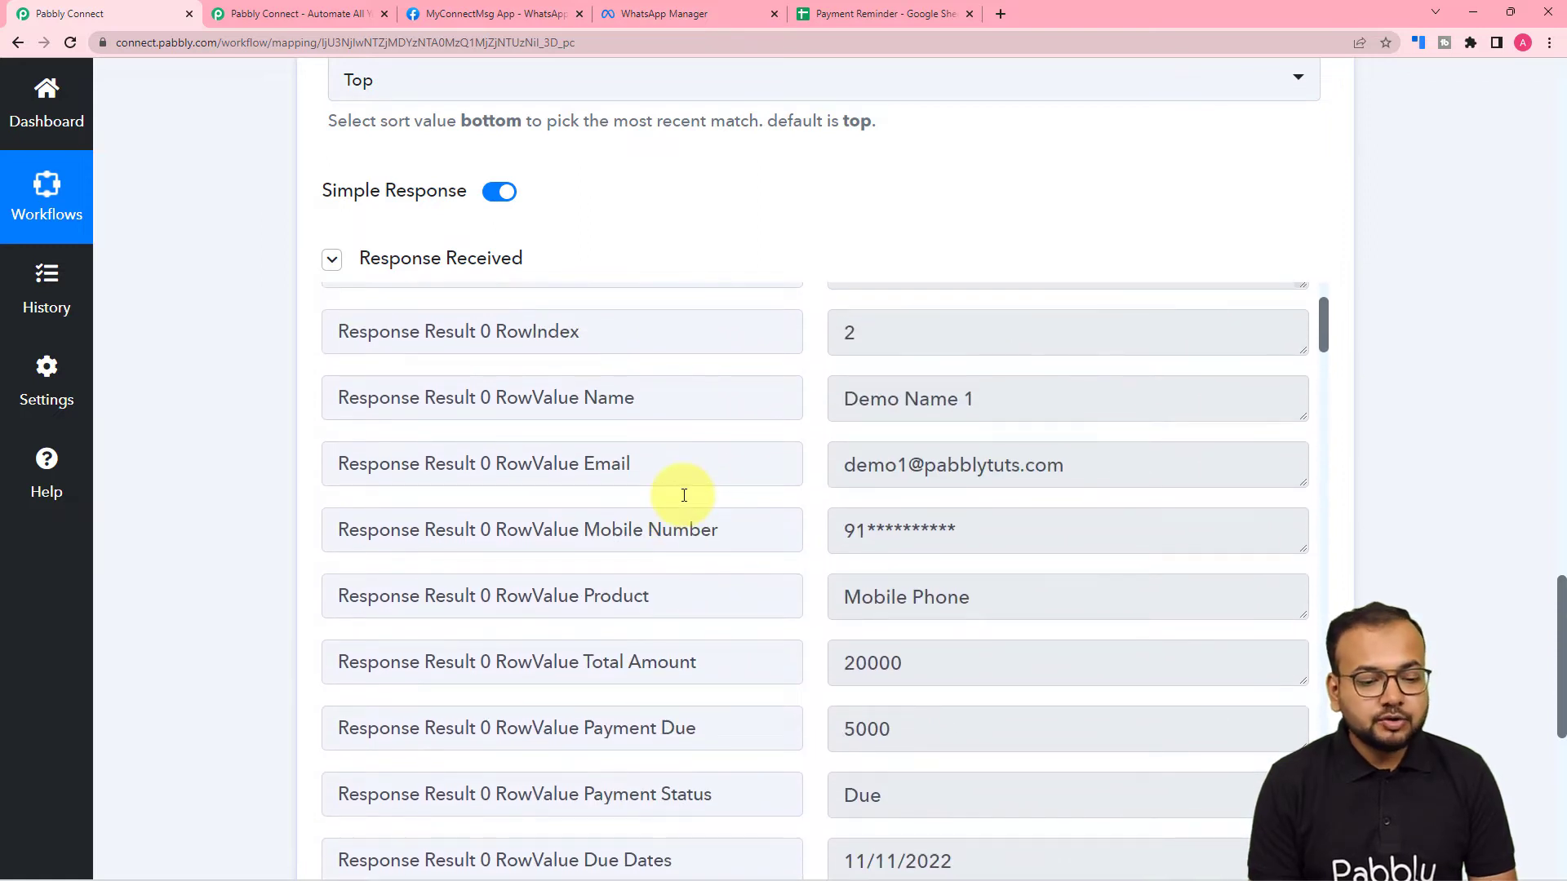
scroll(684, 495, down, 4)
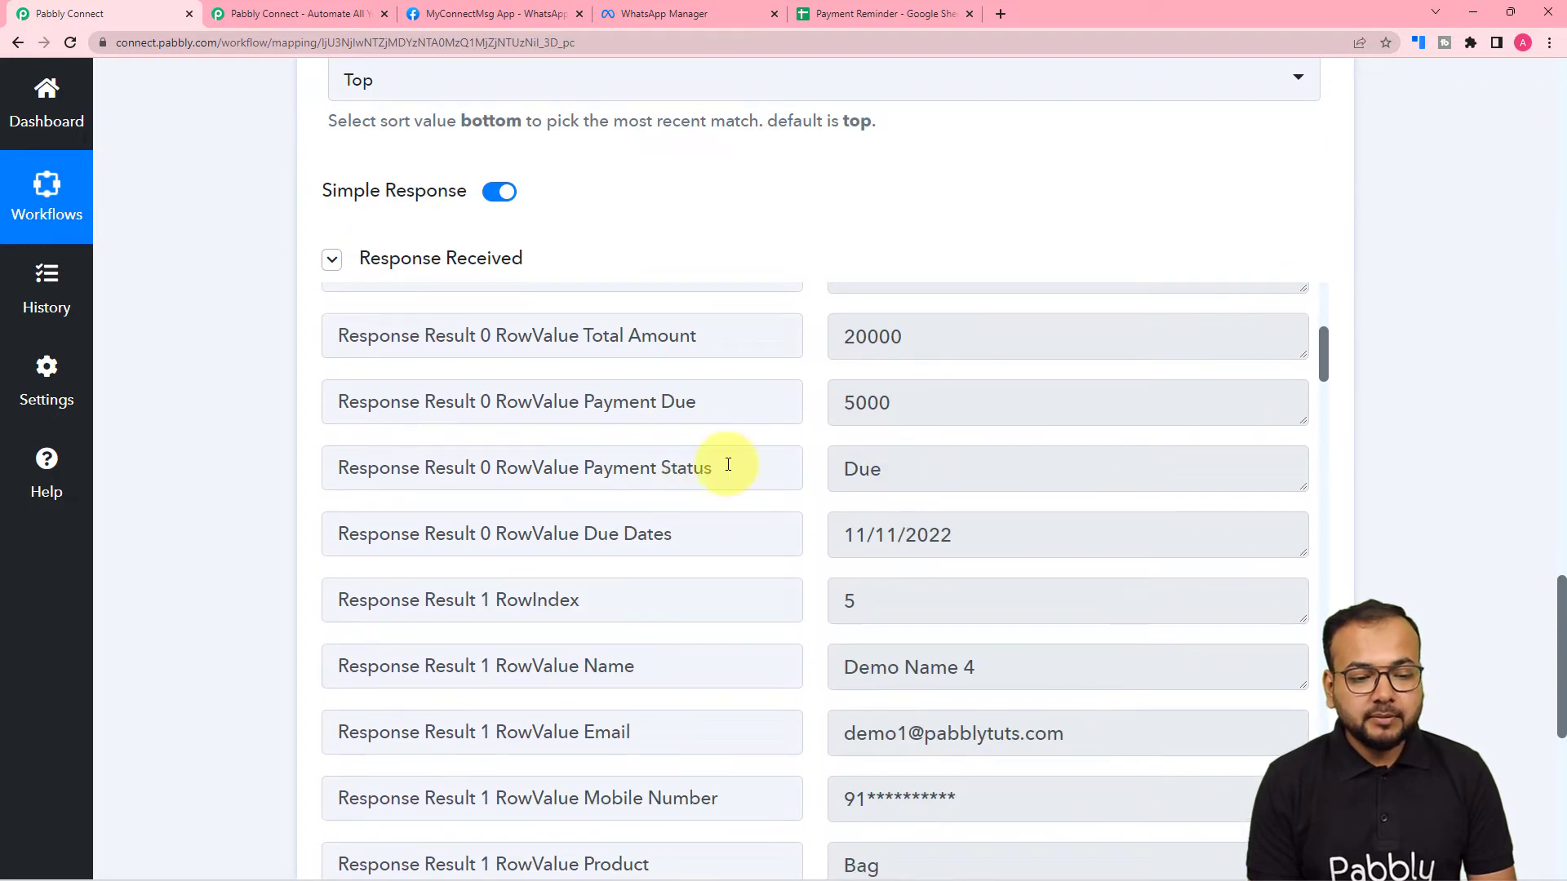
scroll(745, 479, up, 2)
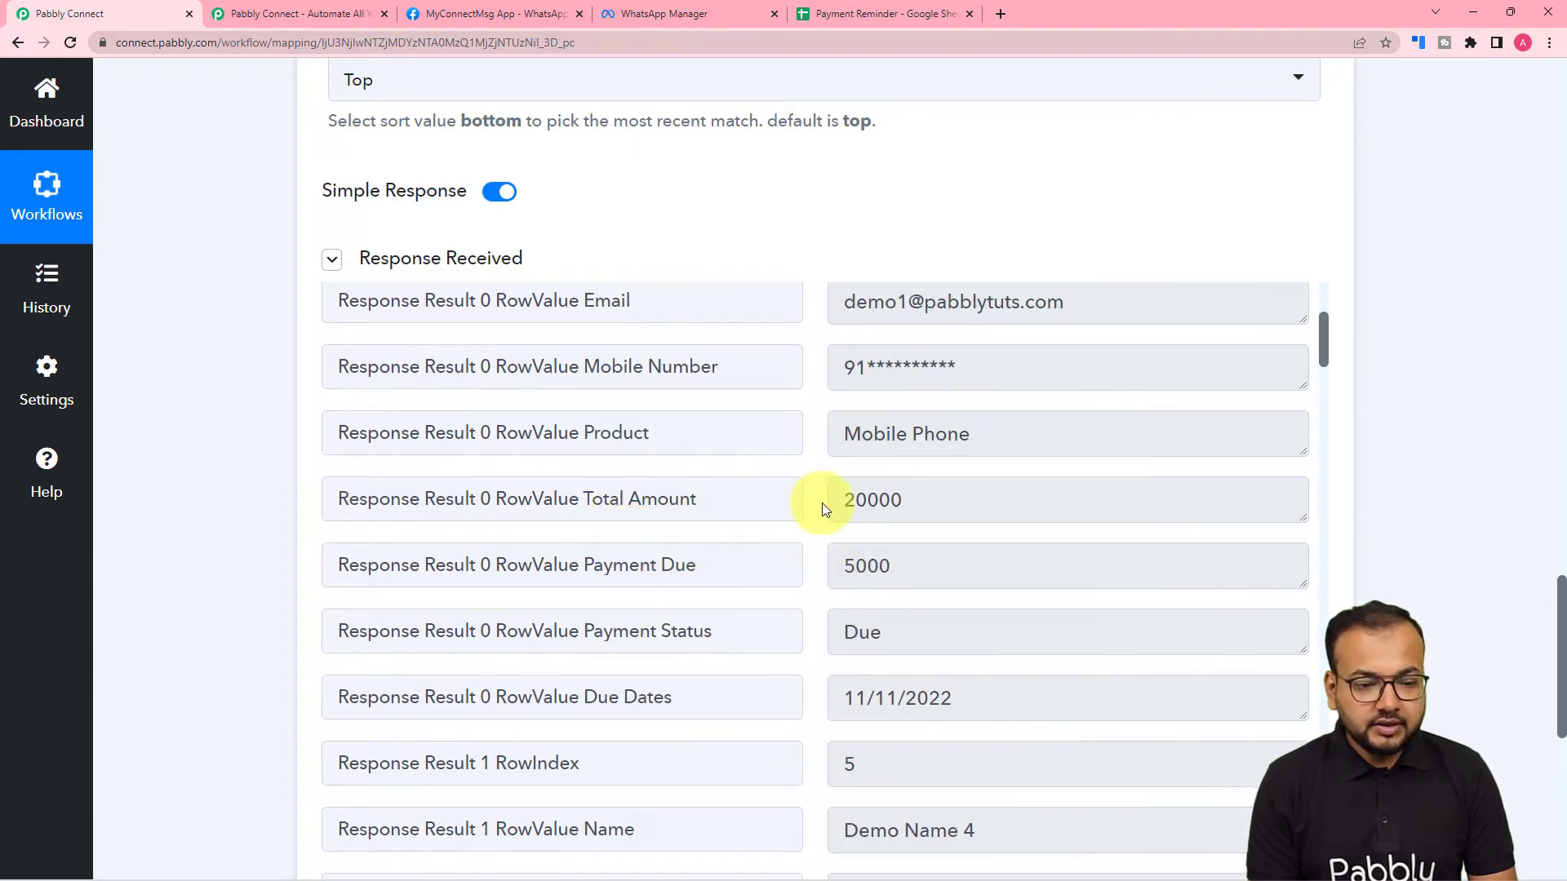
scroll(816, 504, up, 3)
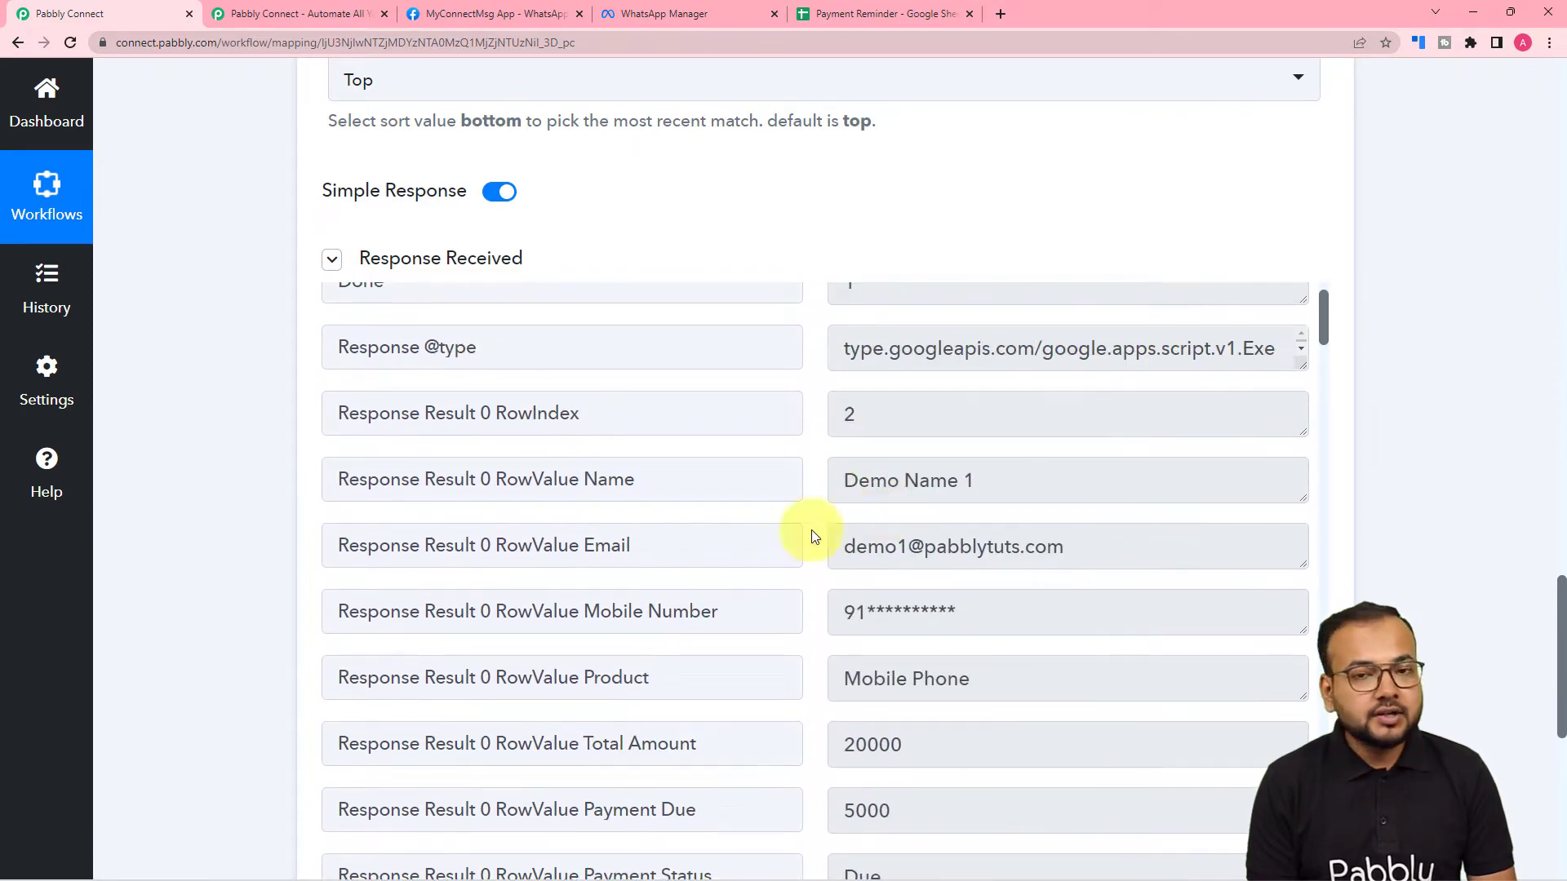
scroll(675, 542, down, 15)
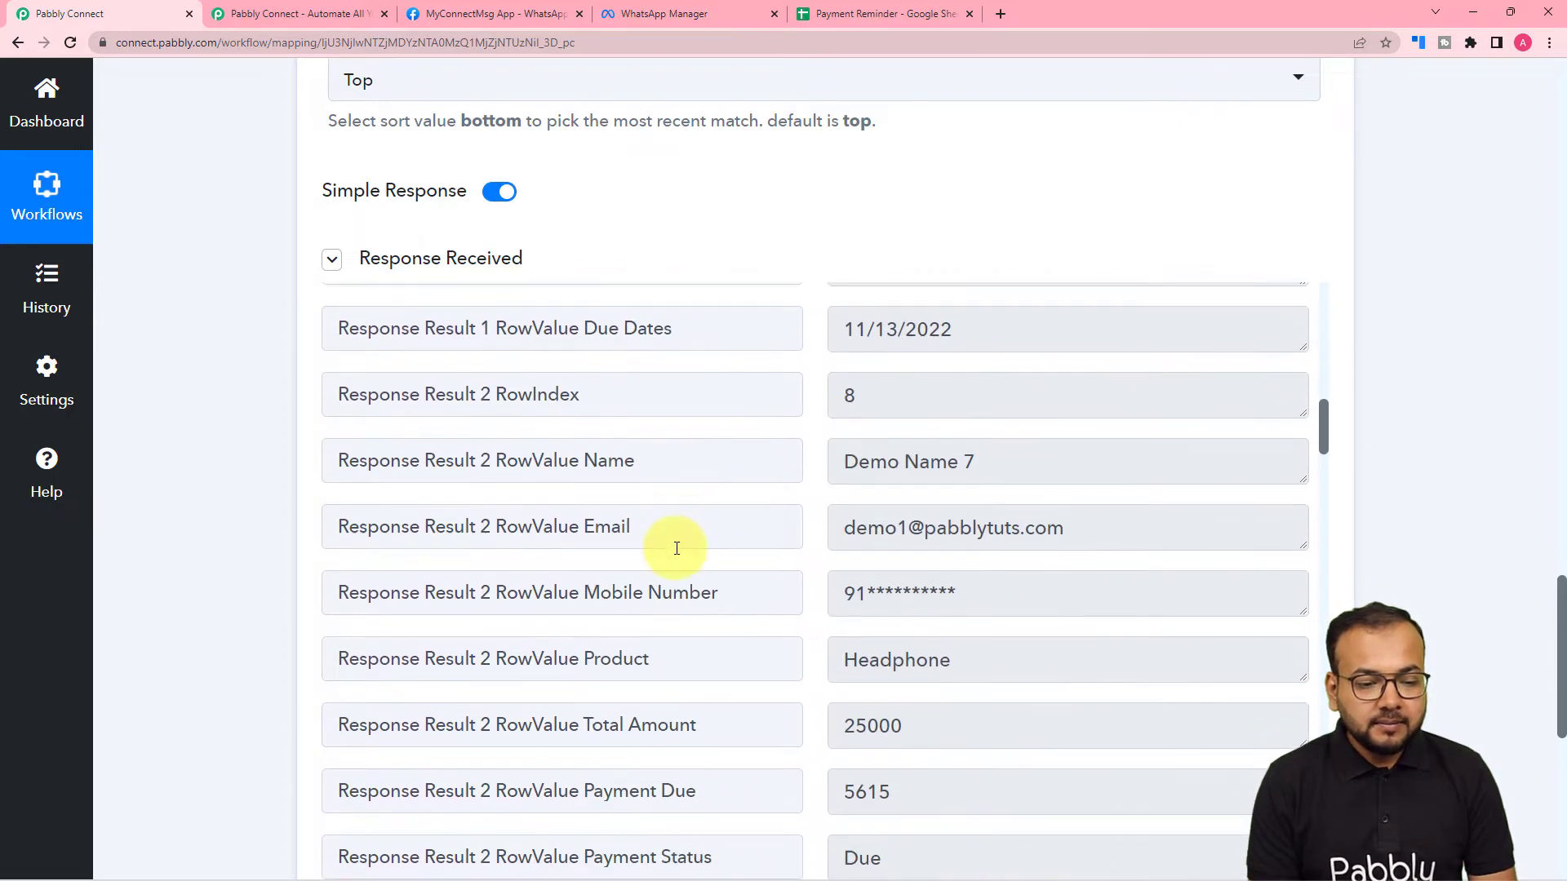
scroll(676, 547, down, 15)
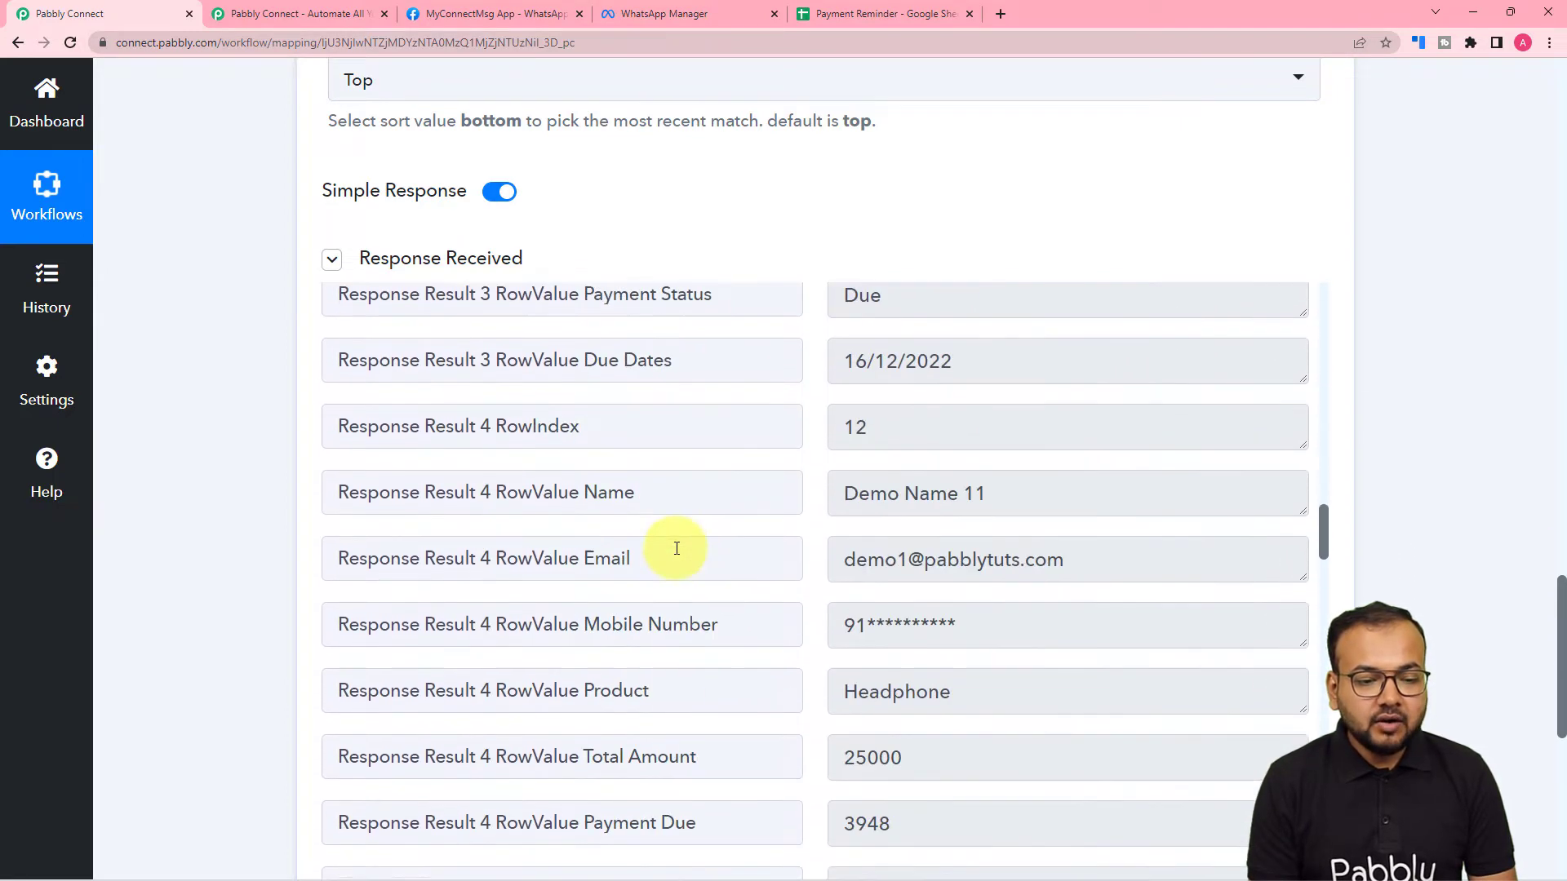
scroll(677, 548, down, 10)
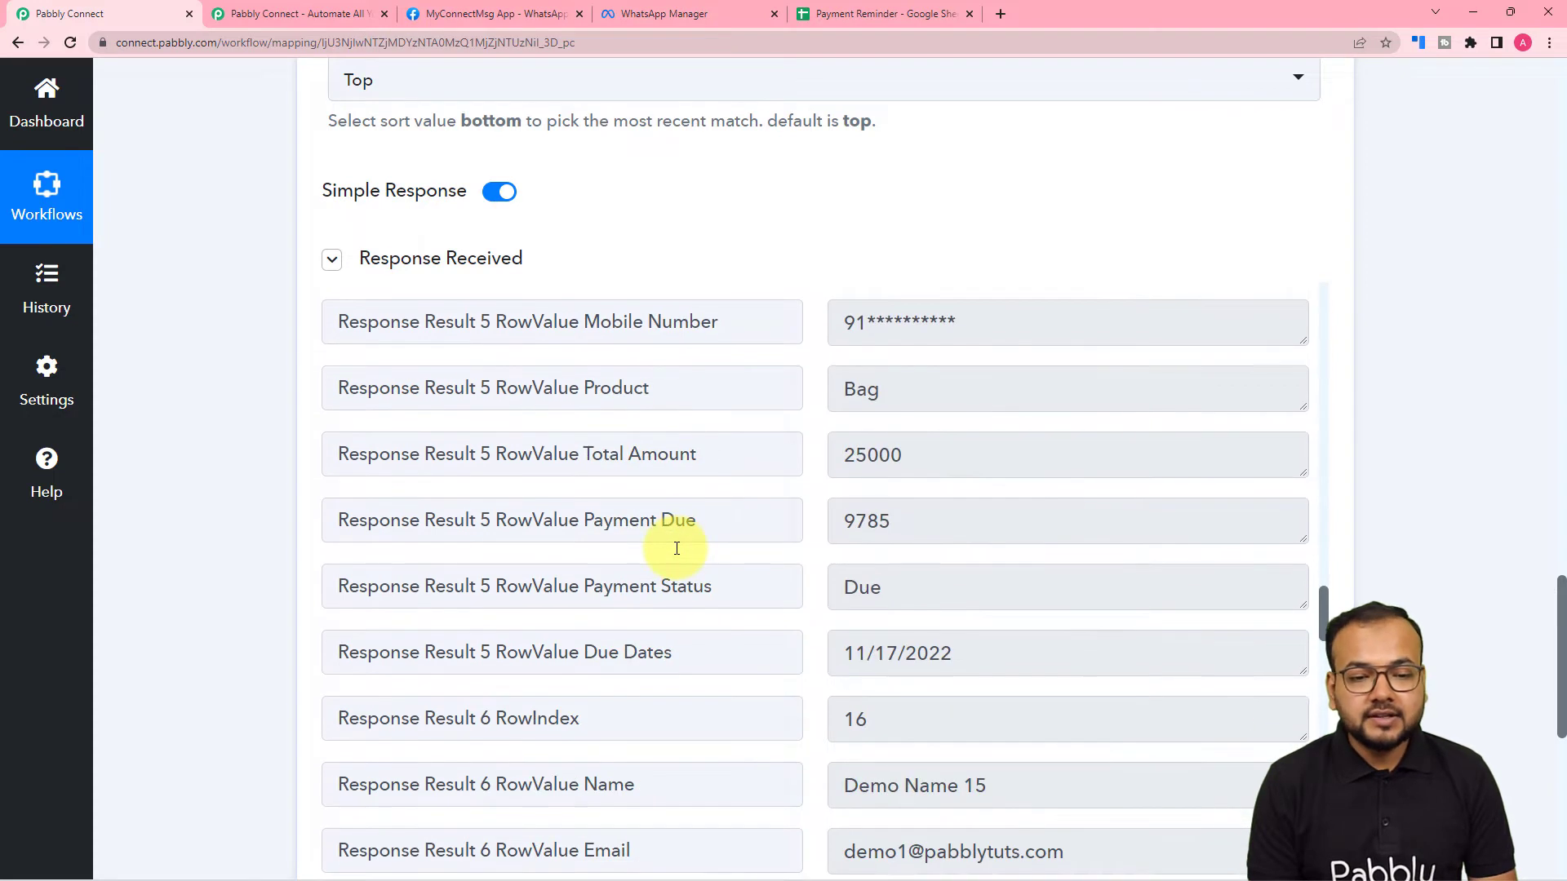
scroll(677, 548, down, 5)
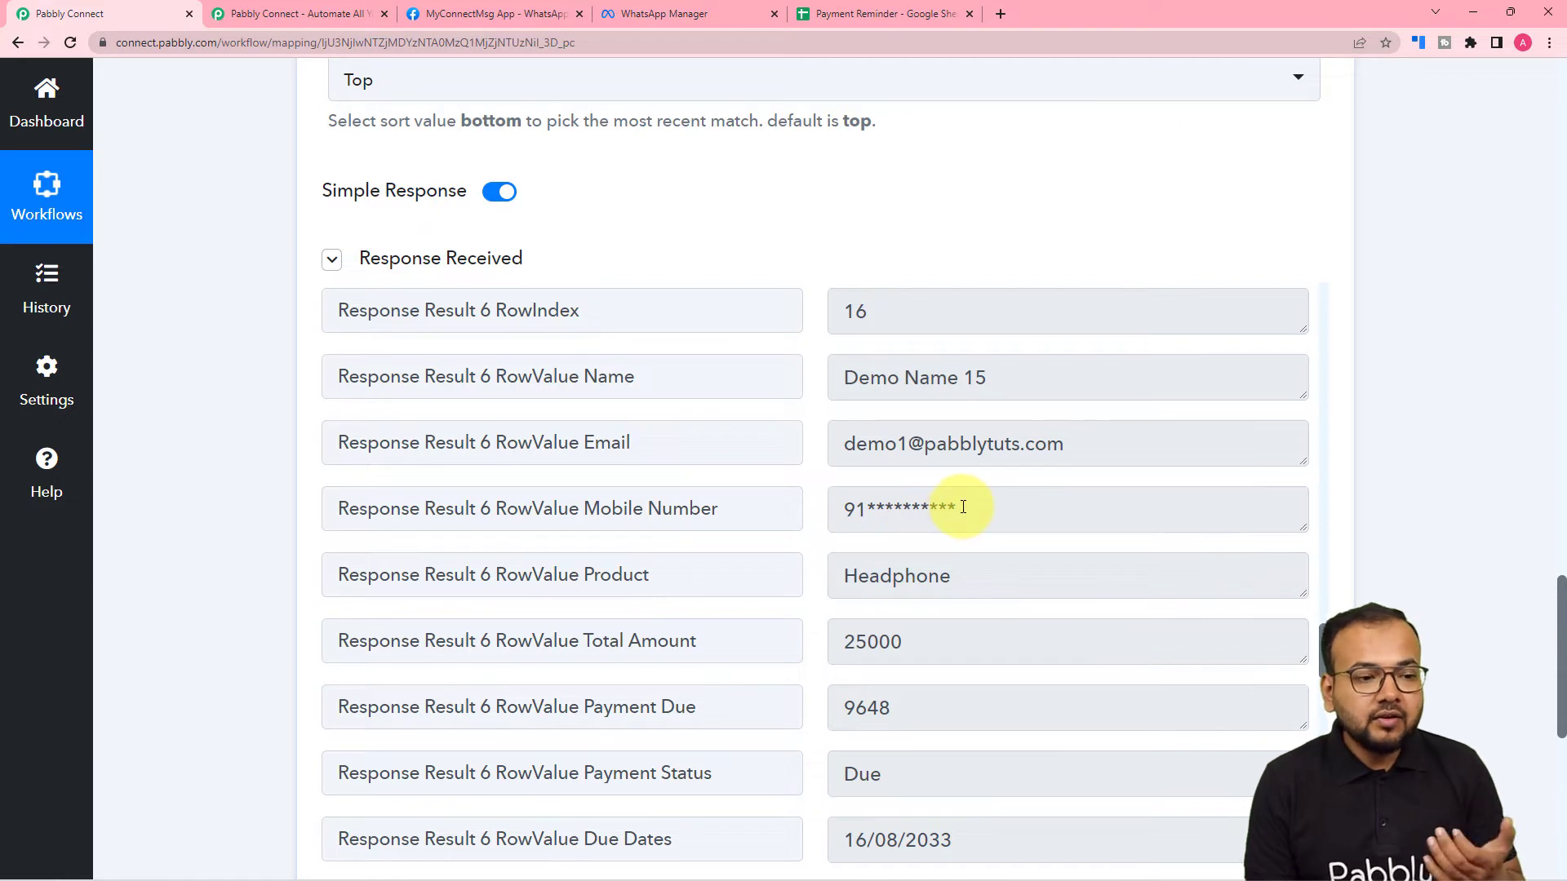
- Rerun the lookup test with Simple Response turned off and expand the Response Result value to review the raw rows
click(499, 192)
scroll(303, 270, down, 6)
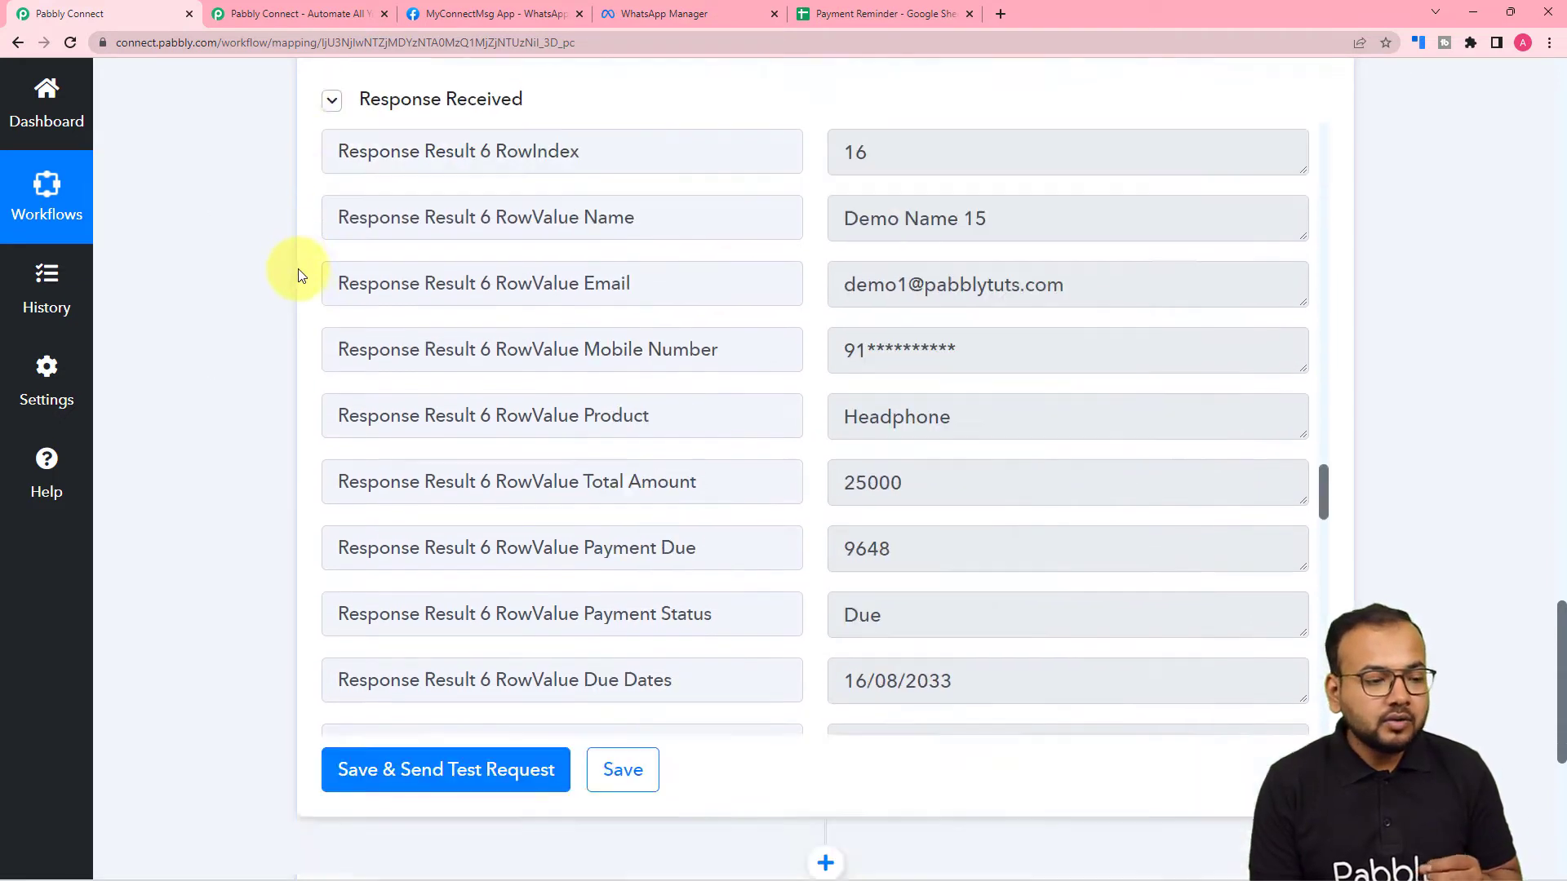
click(384, 449)
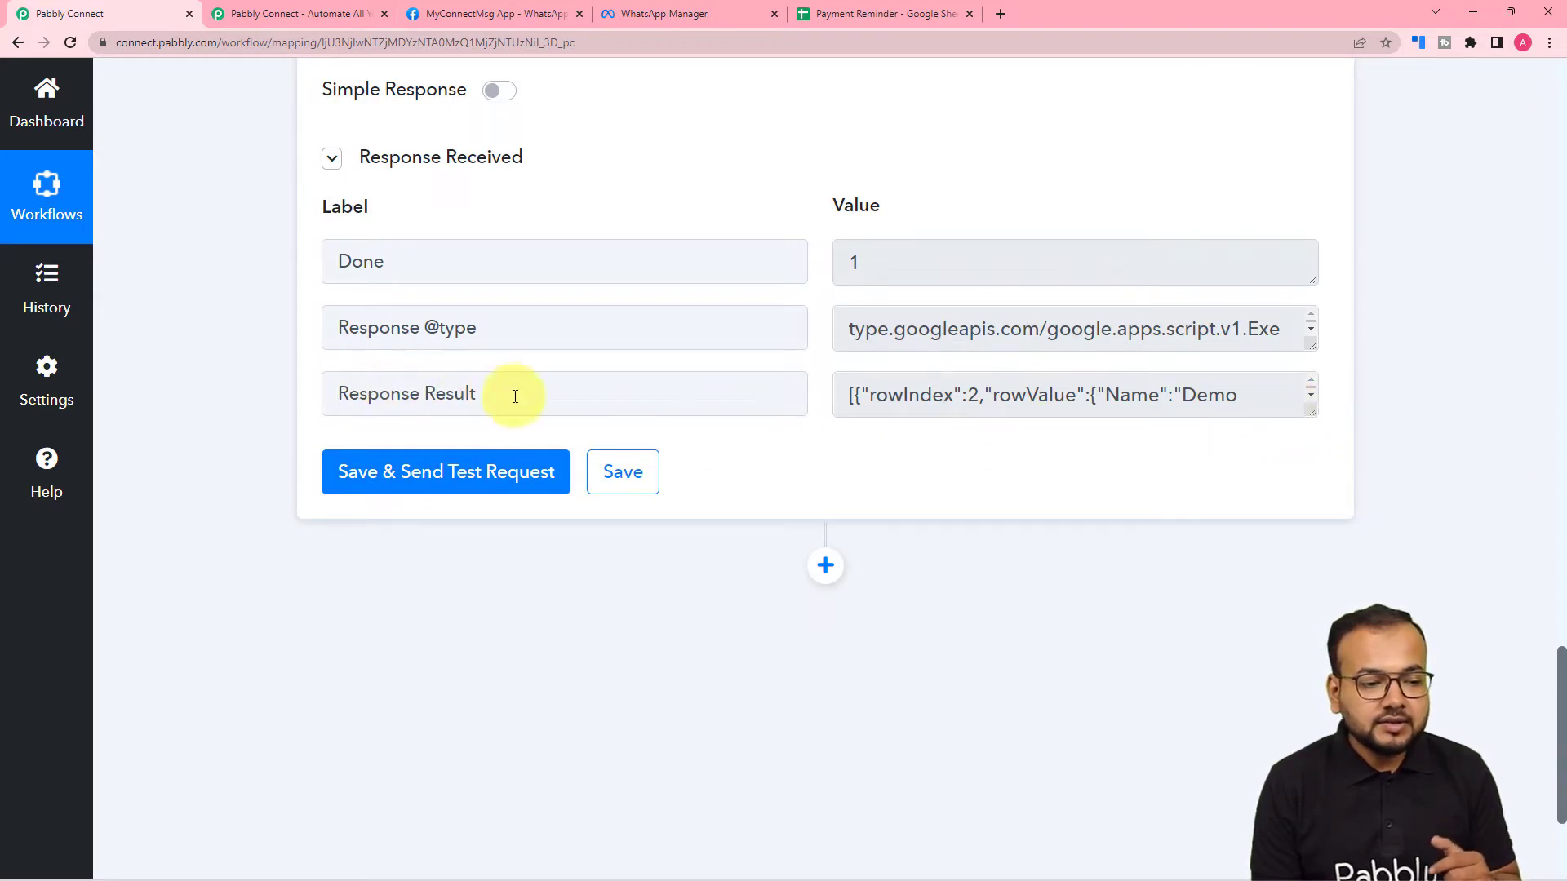
click(1311, 410)
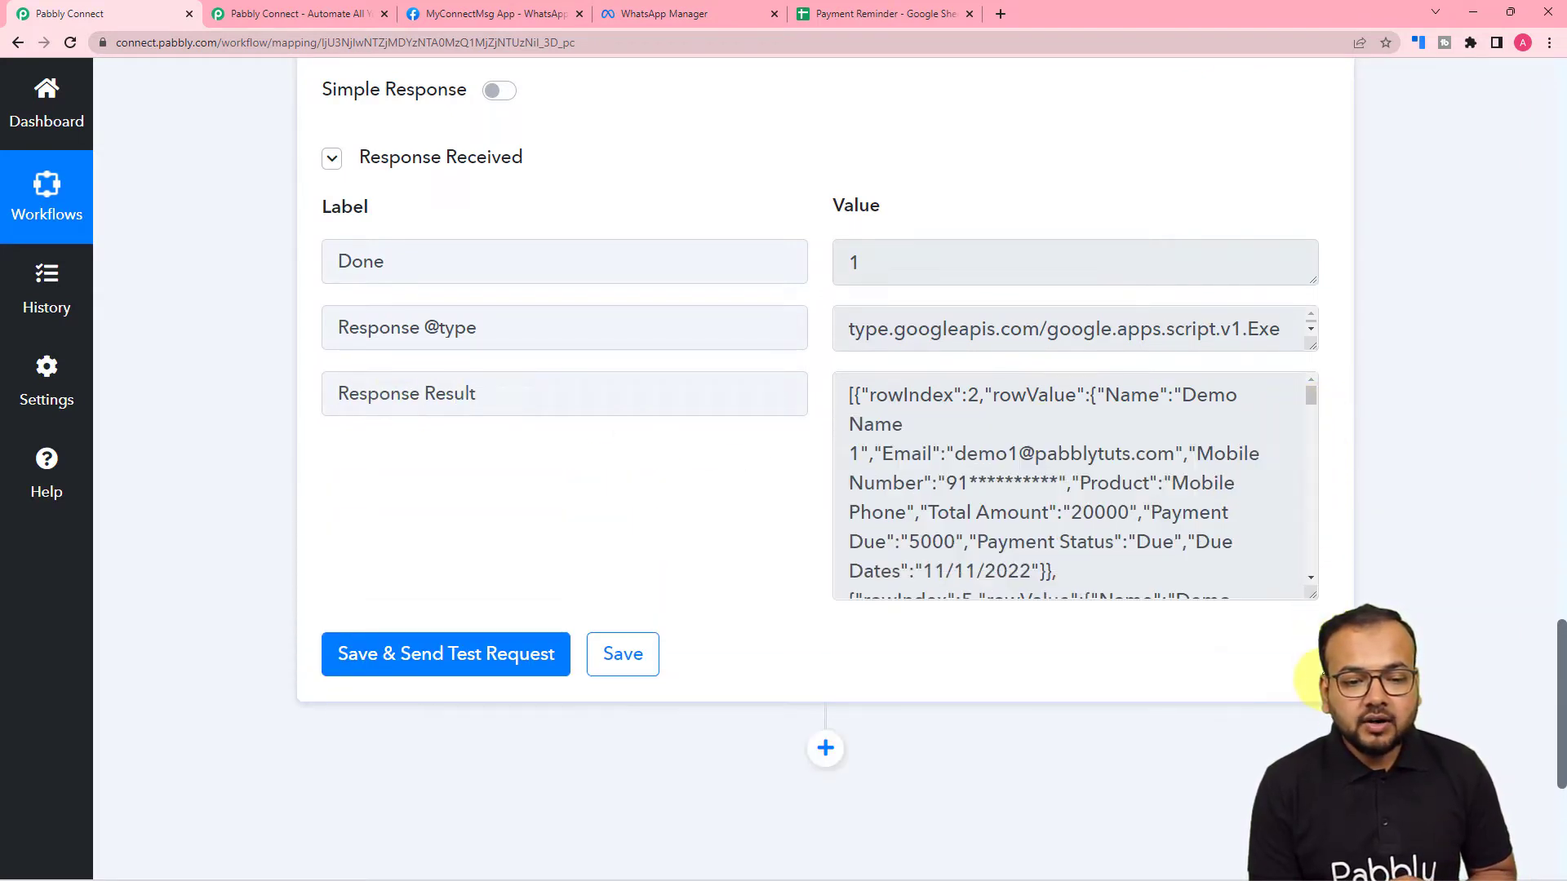
scroll(964, 551, down, 7)
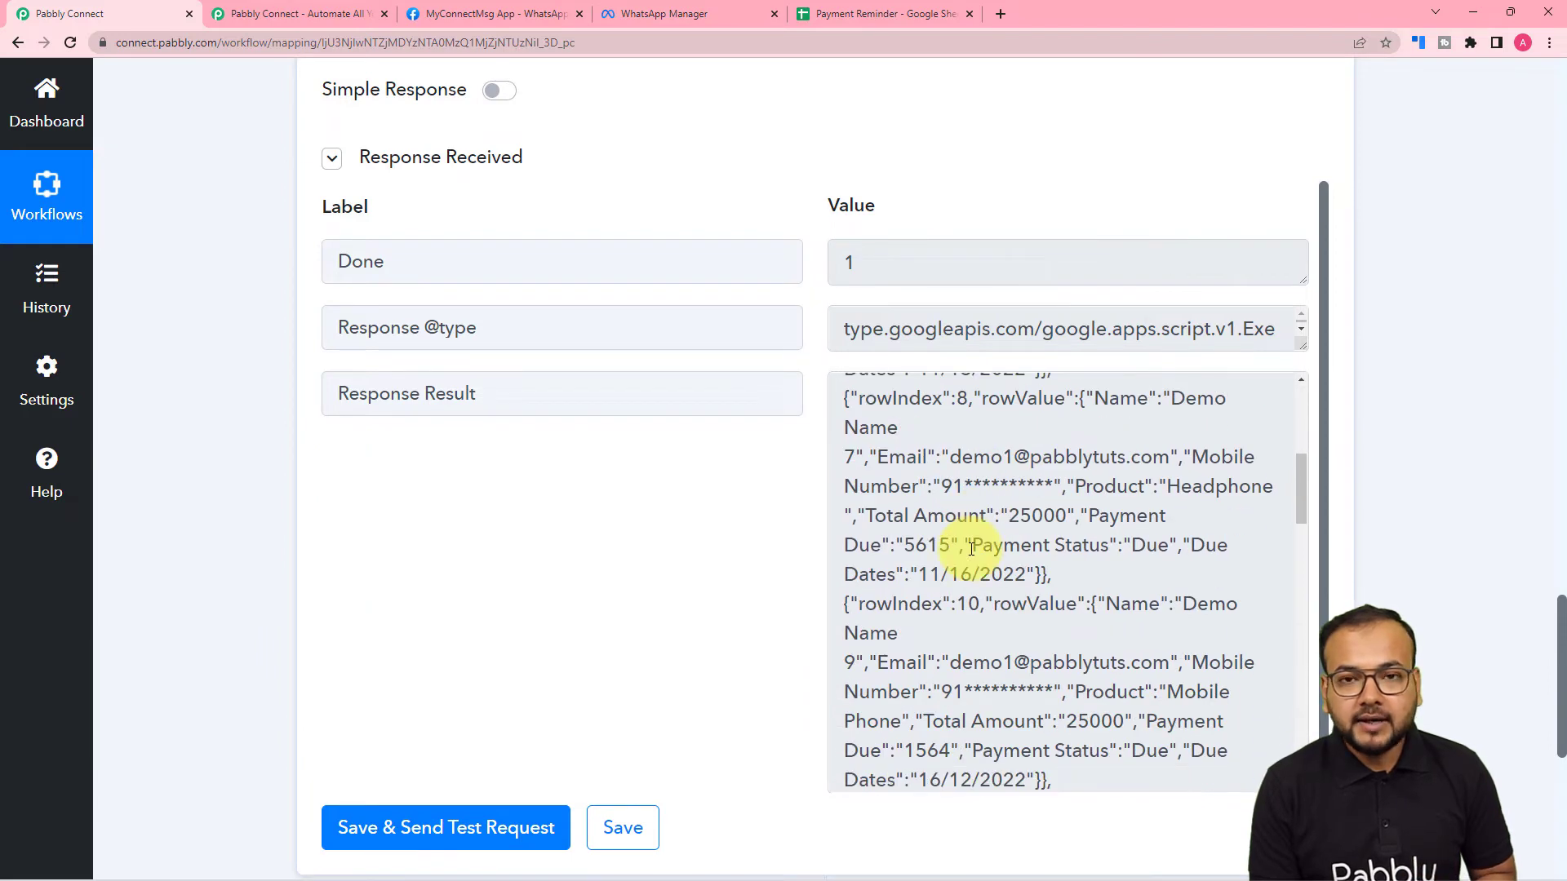
- Add an Iterator action after the lookup step and choose 2. Response Result [] as its array
scroll(972, 549, down, 2)
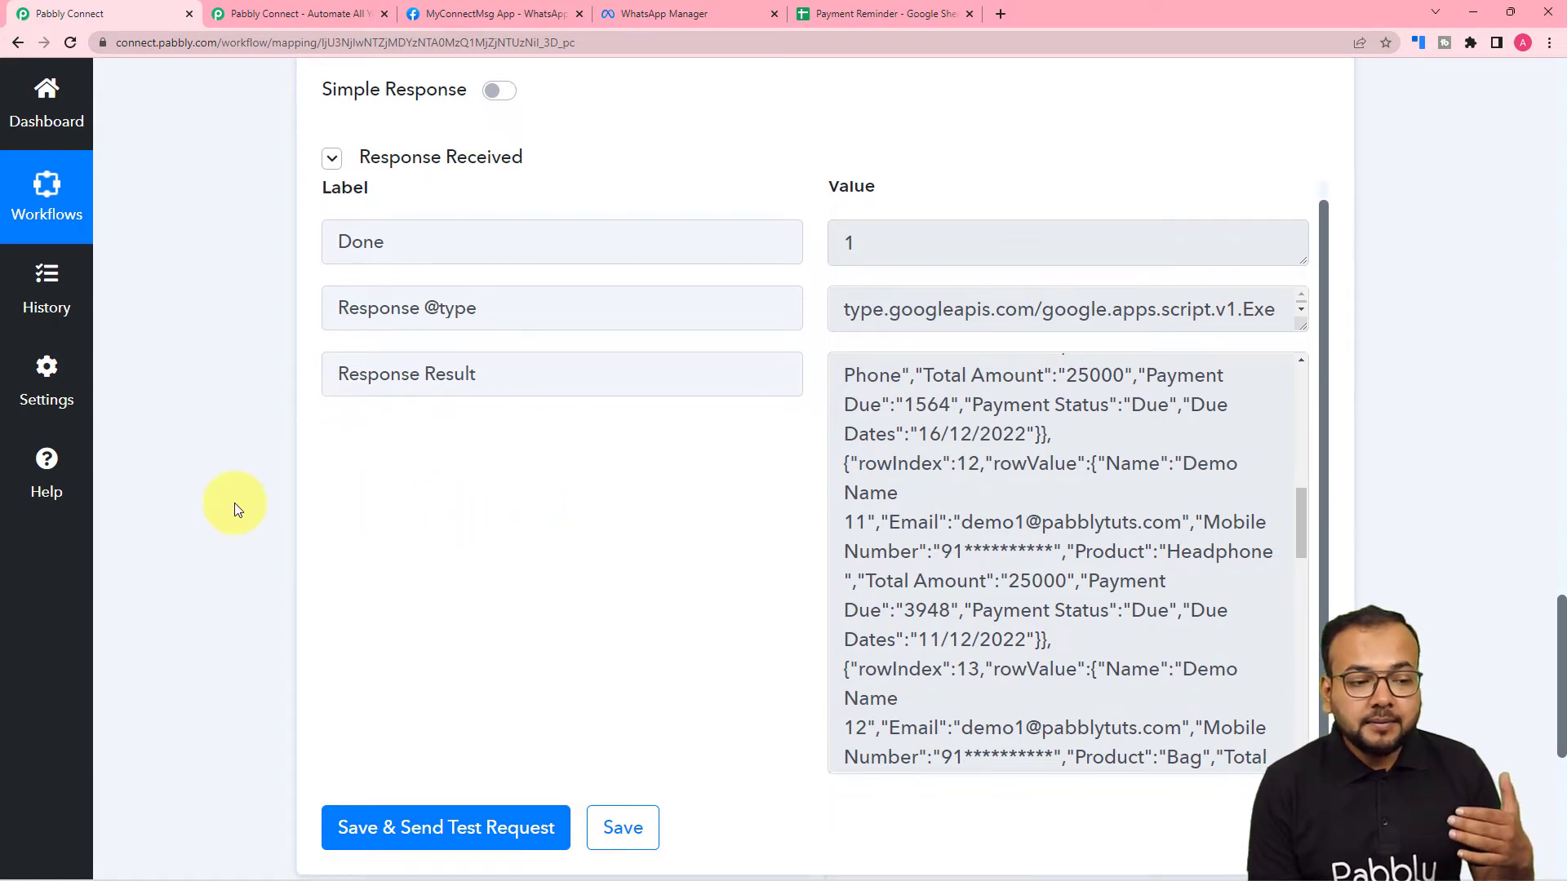
scroll(233, 502, down, 7)
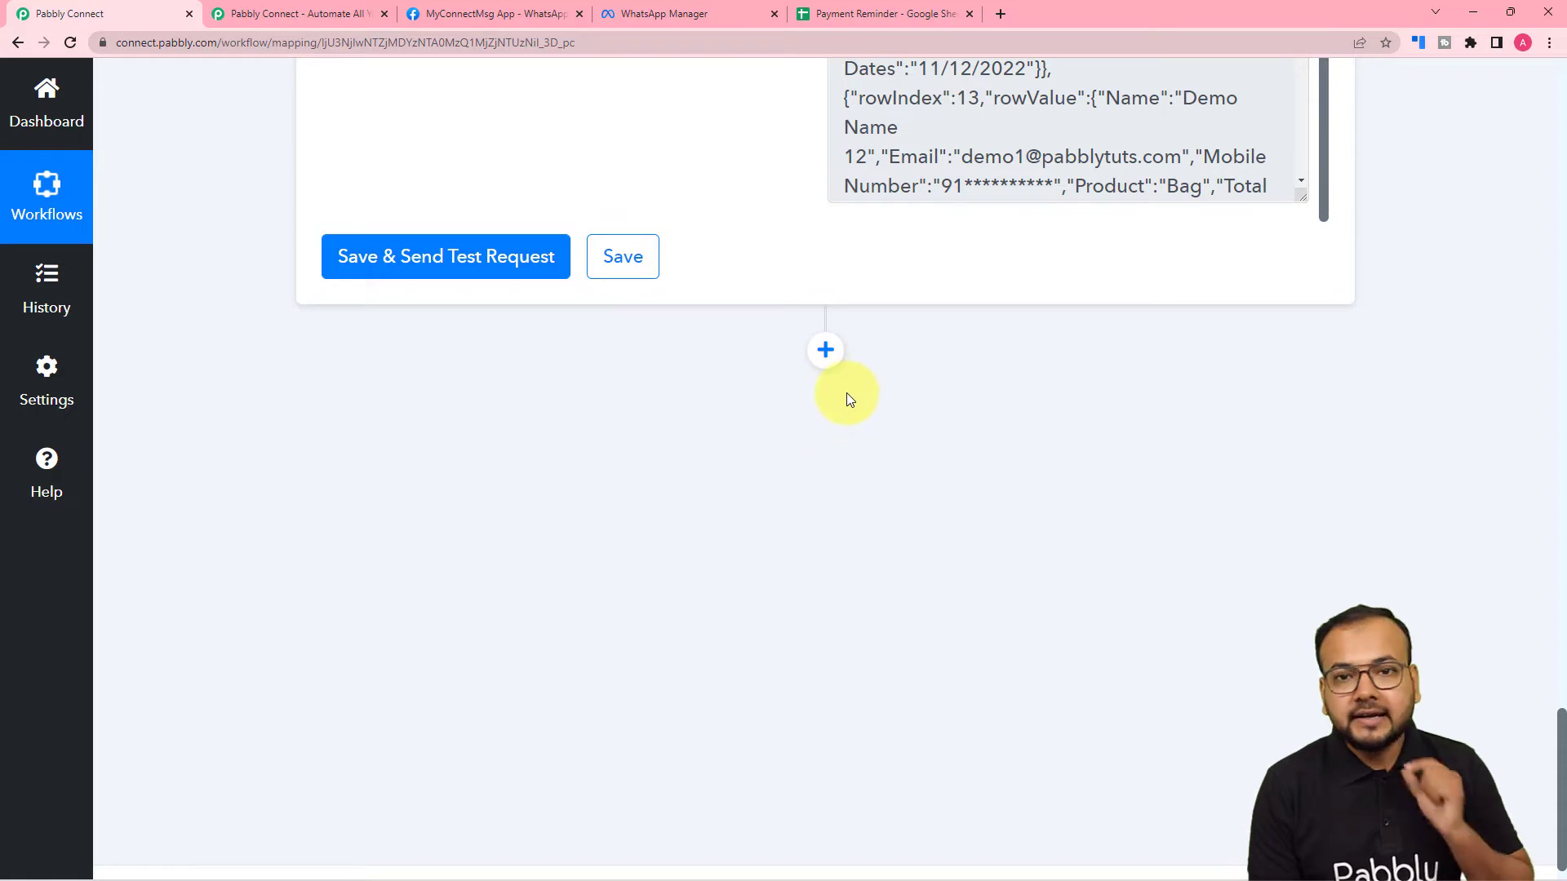
click(825, 349)
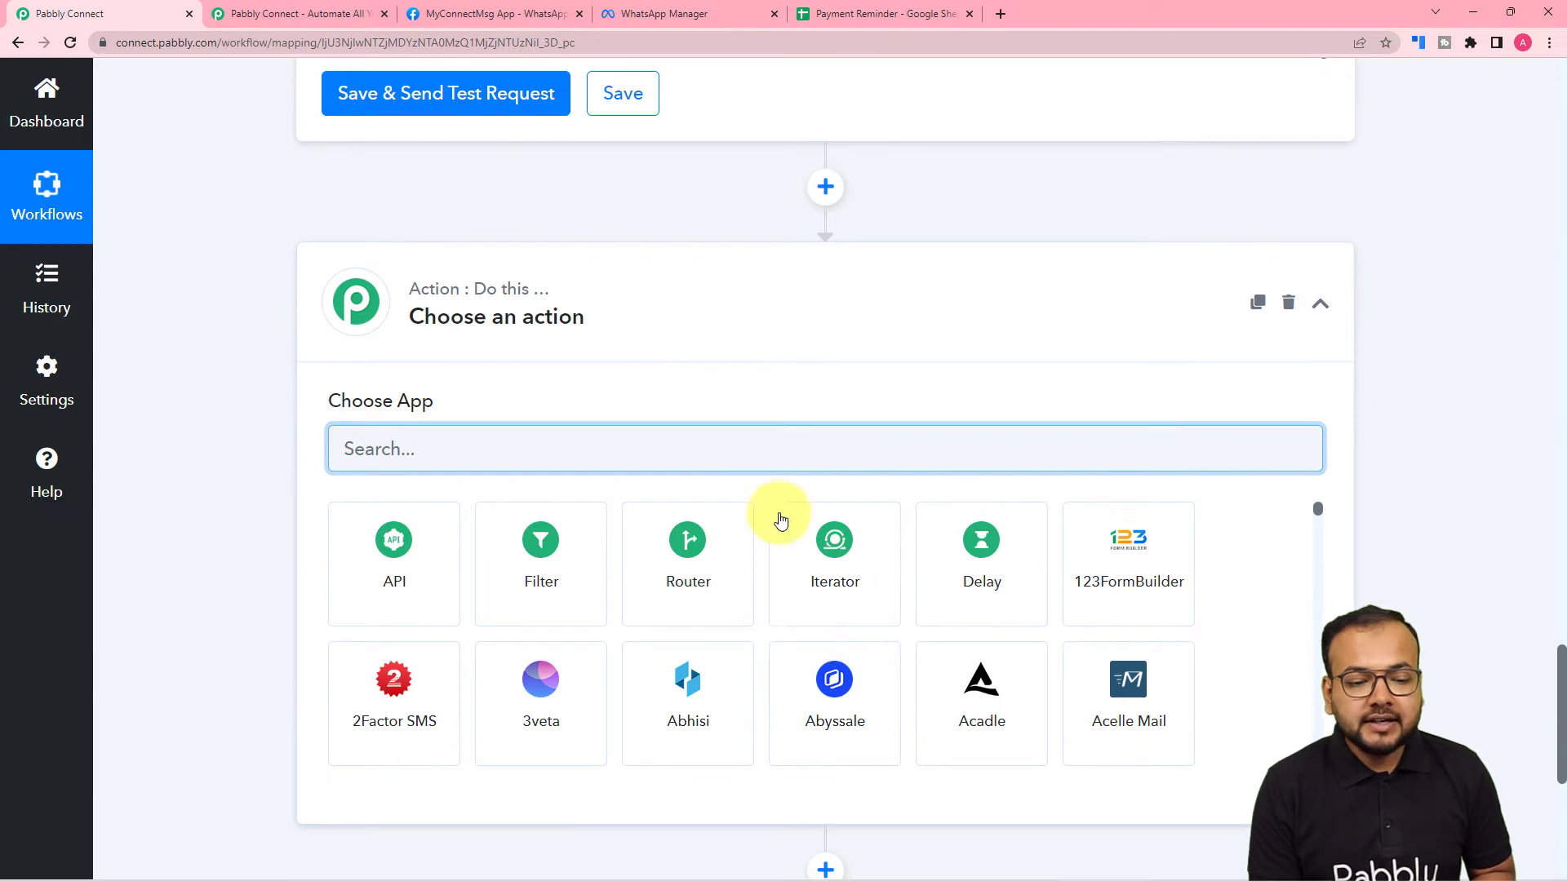
click(836, 584)
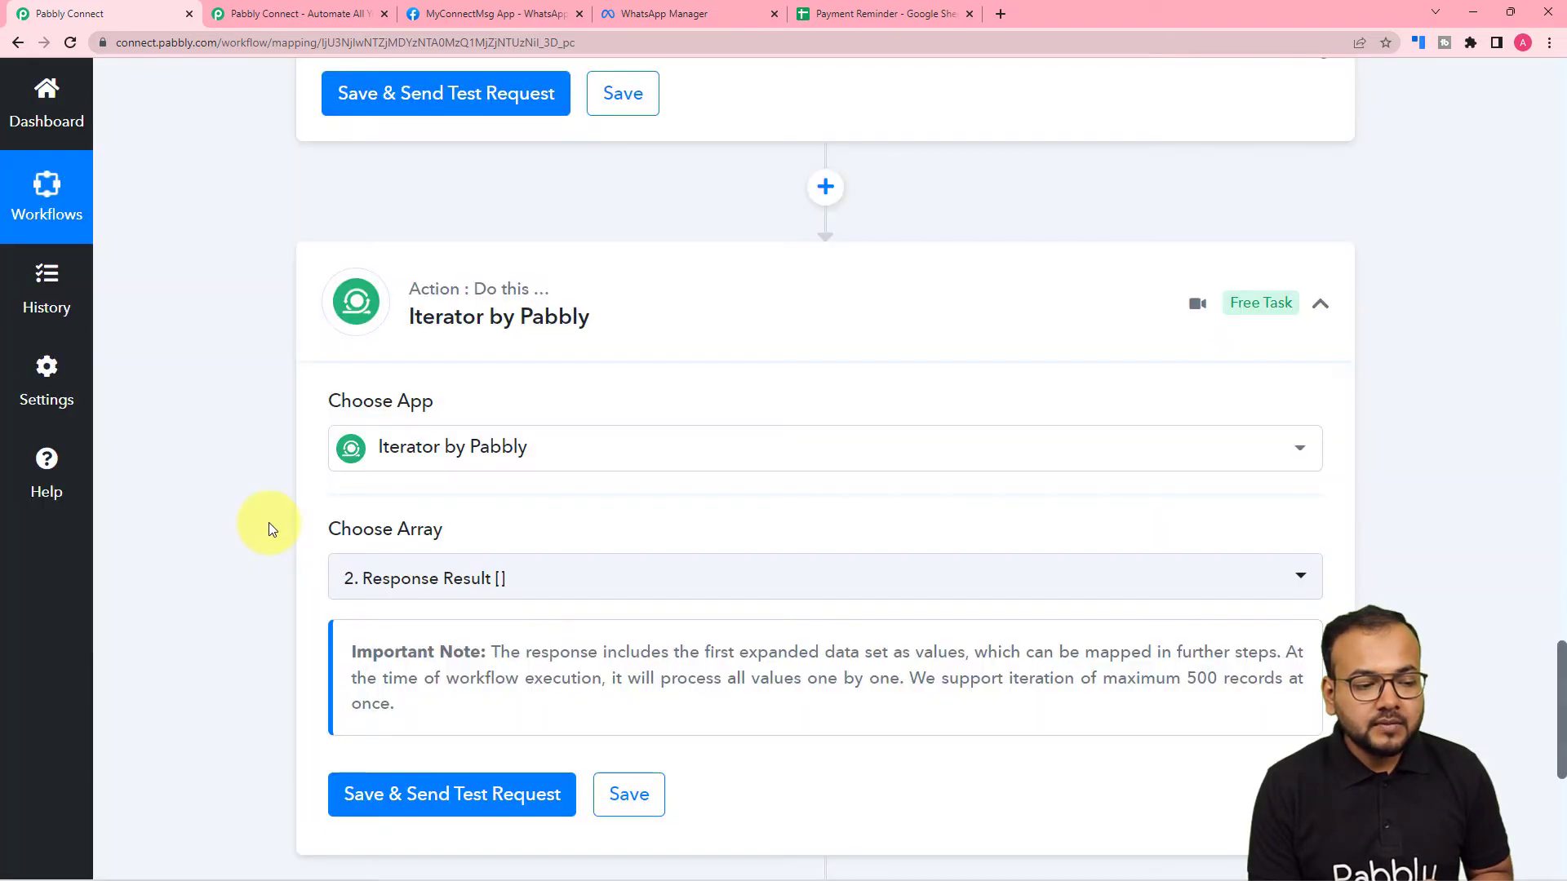
scroll(270, 524, down, 3)
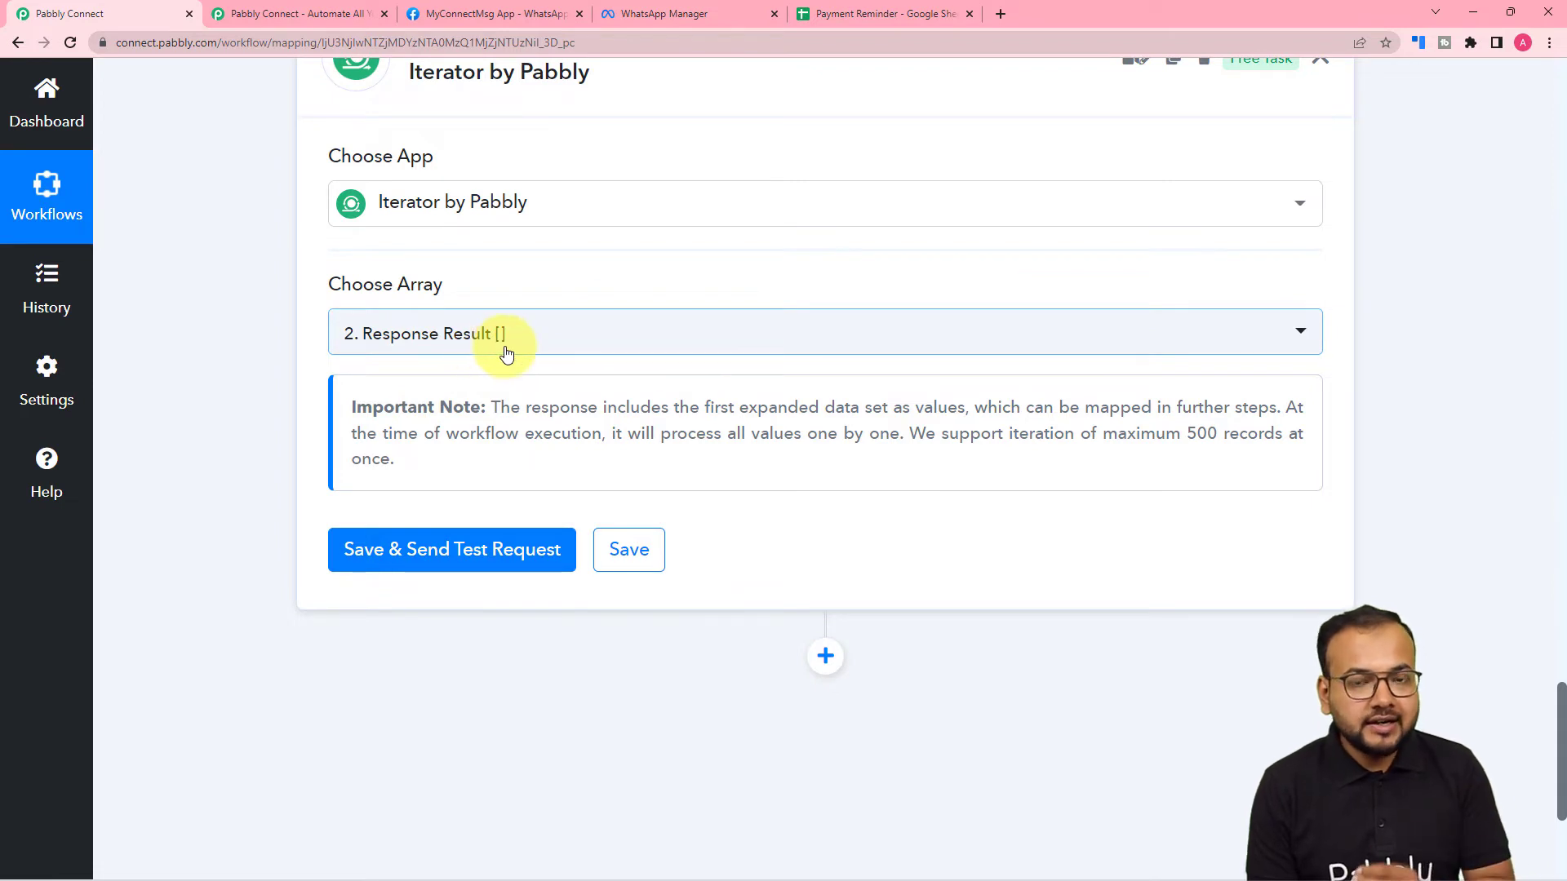
click(543, 355)
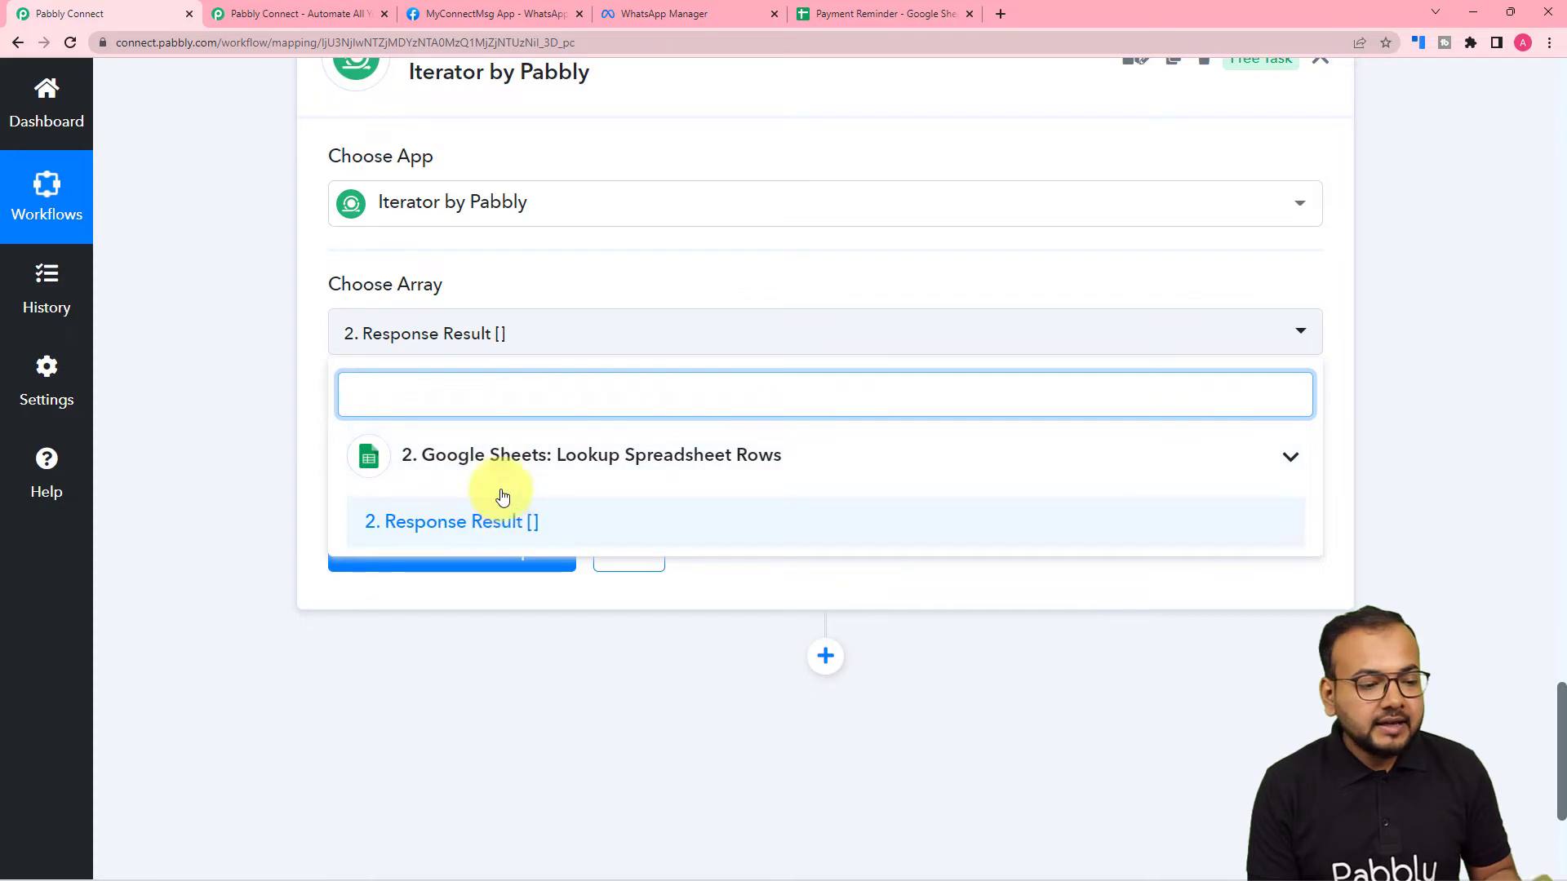
click(431, 529)
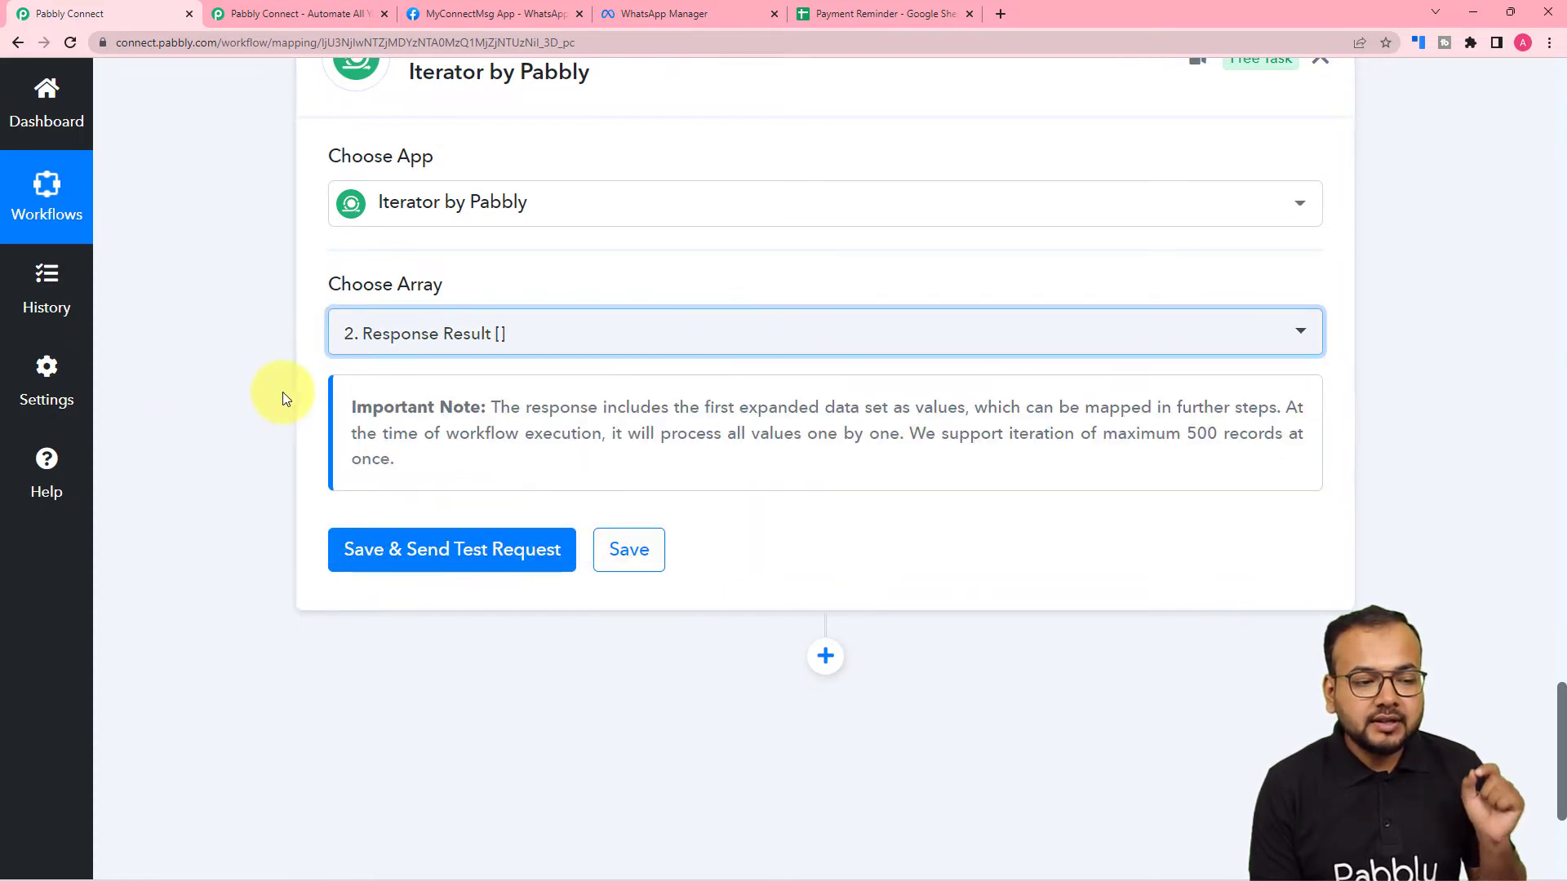
- Save the iterator step, send a test request and review the fields of the returned client row
scroll(266, 369, up, 10)
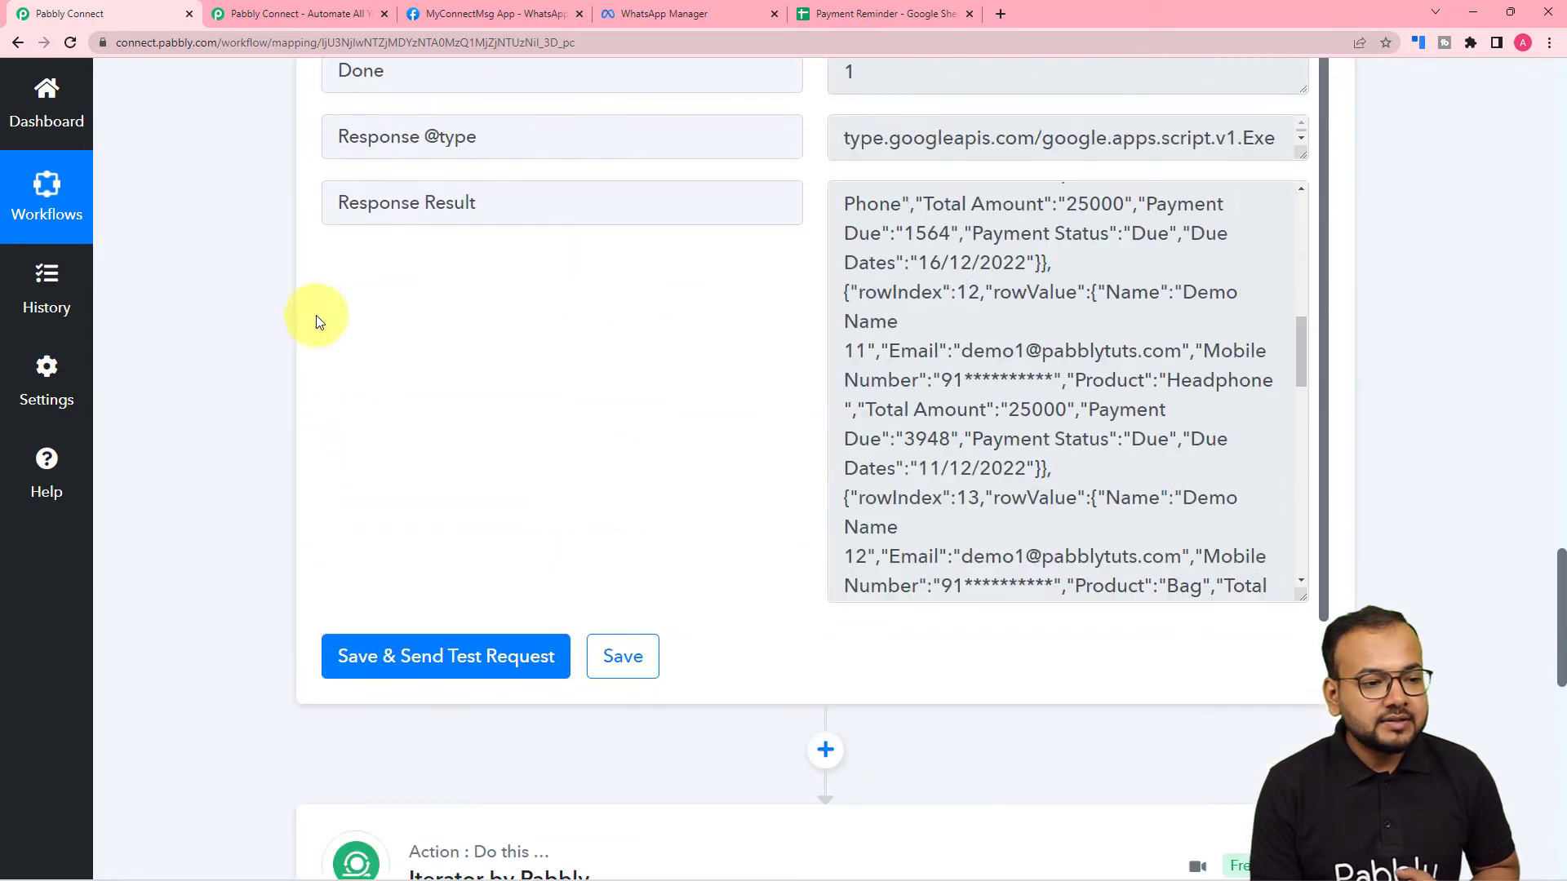
scroll(277, 399, down, 10)
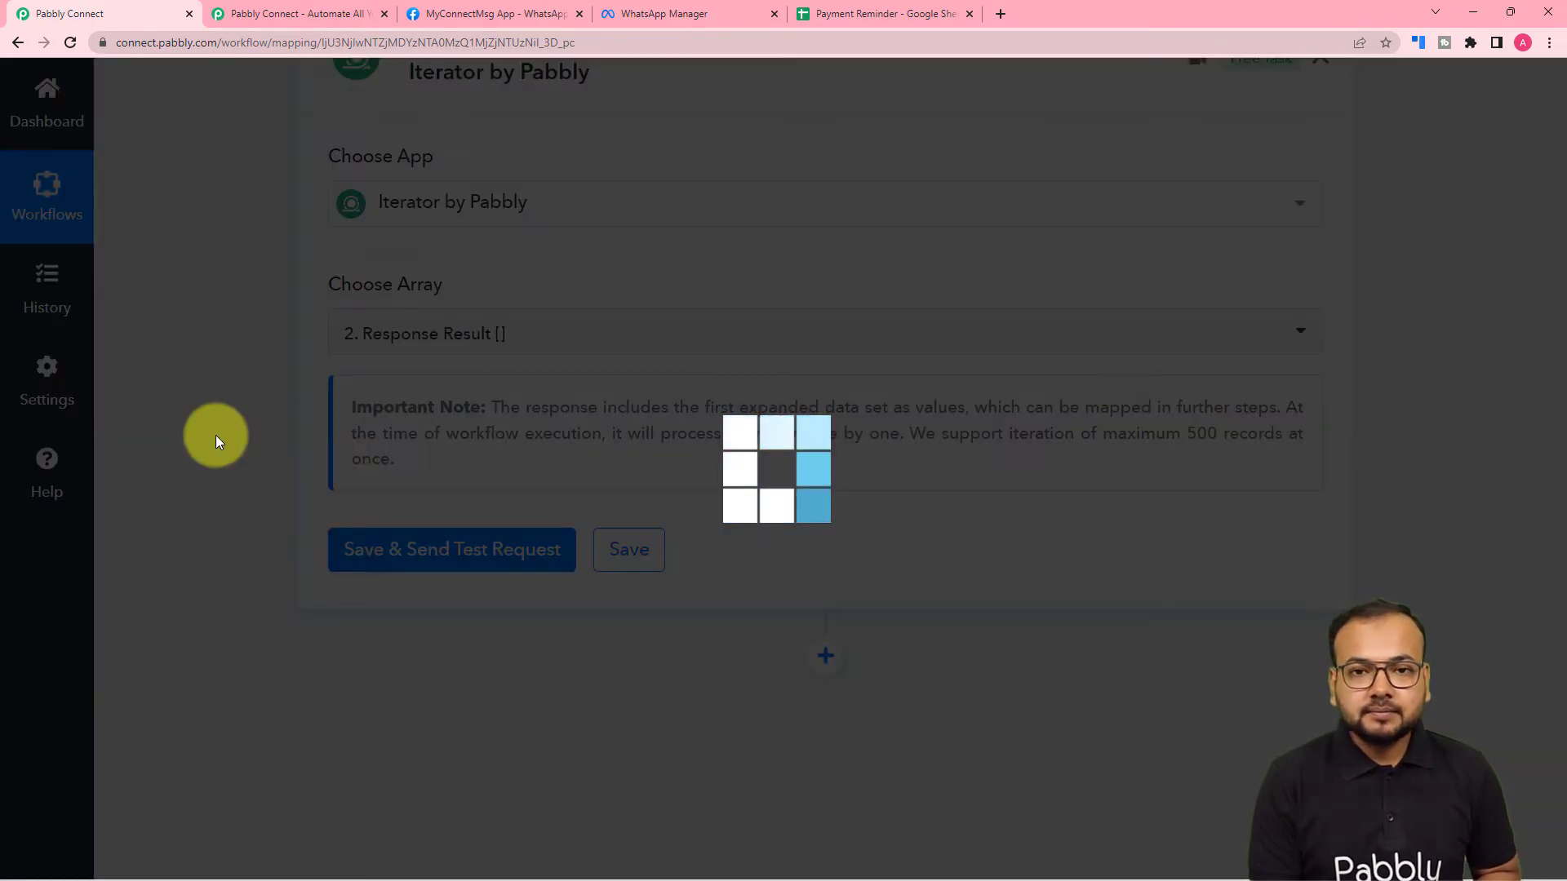
scroll(215, 435, down, 6)
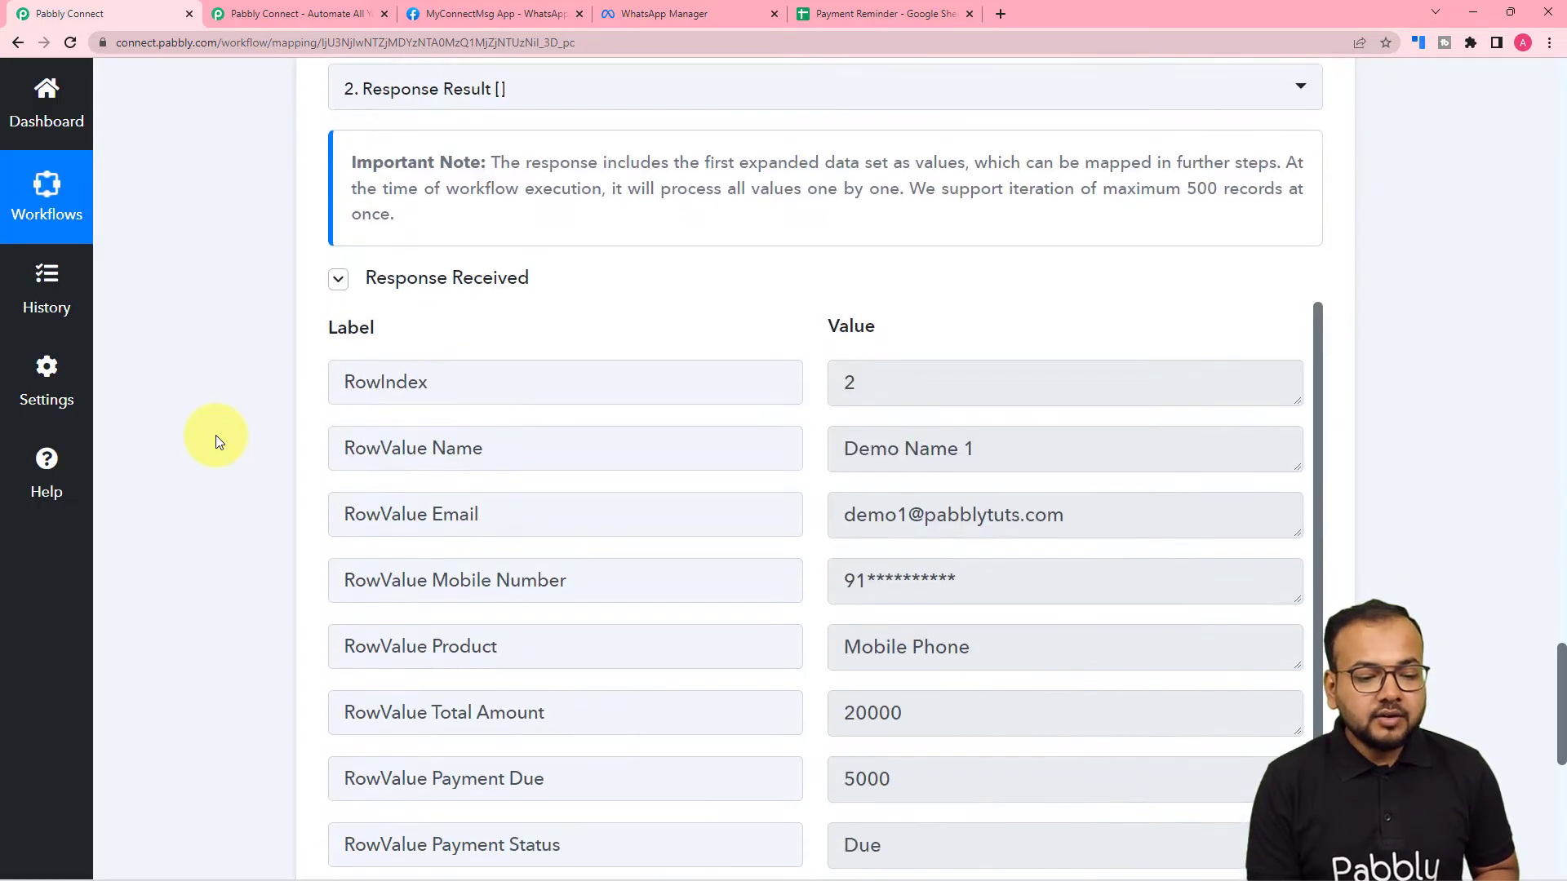
scroll(914, 394, down, 1)
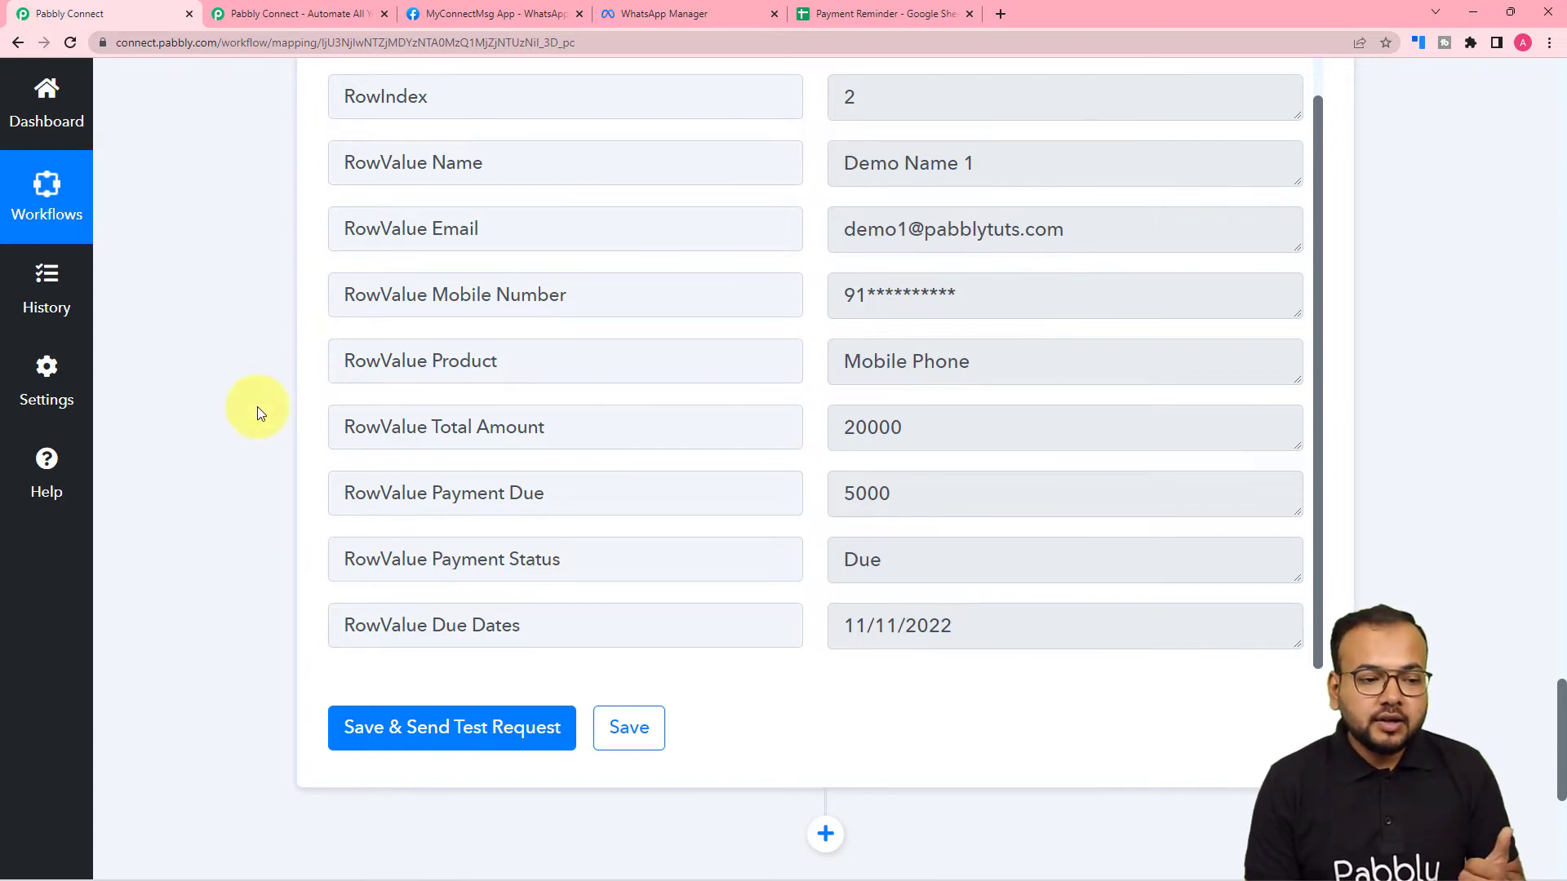
scroll(258, 409, down, 2)
scroll(257, 407, down, 2)
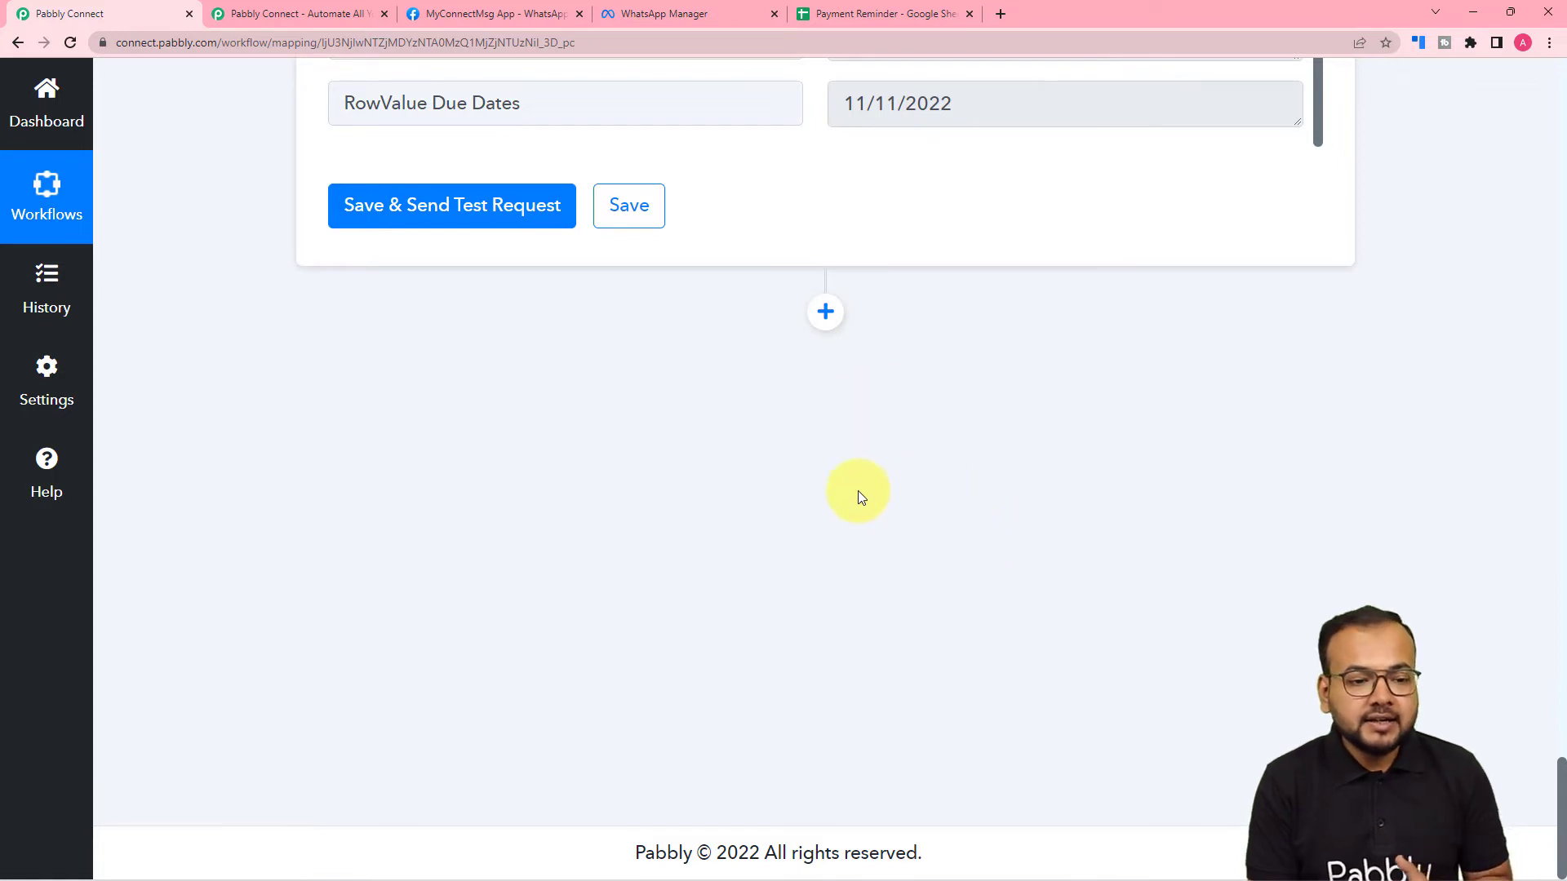
- Add a Date/Time Formatter by Pabbly action after the iterator step
click(824, 310)
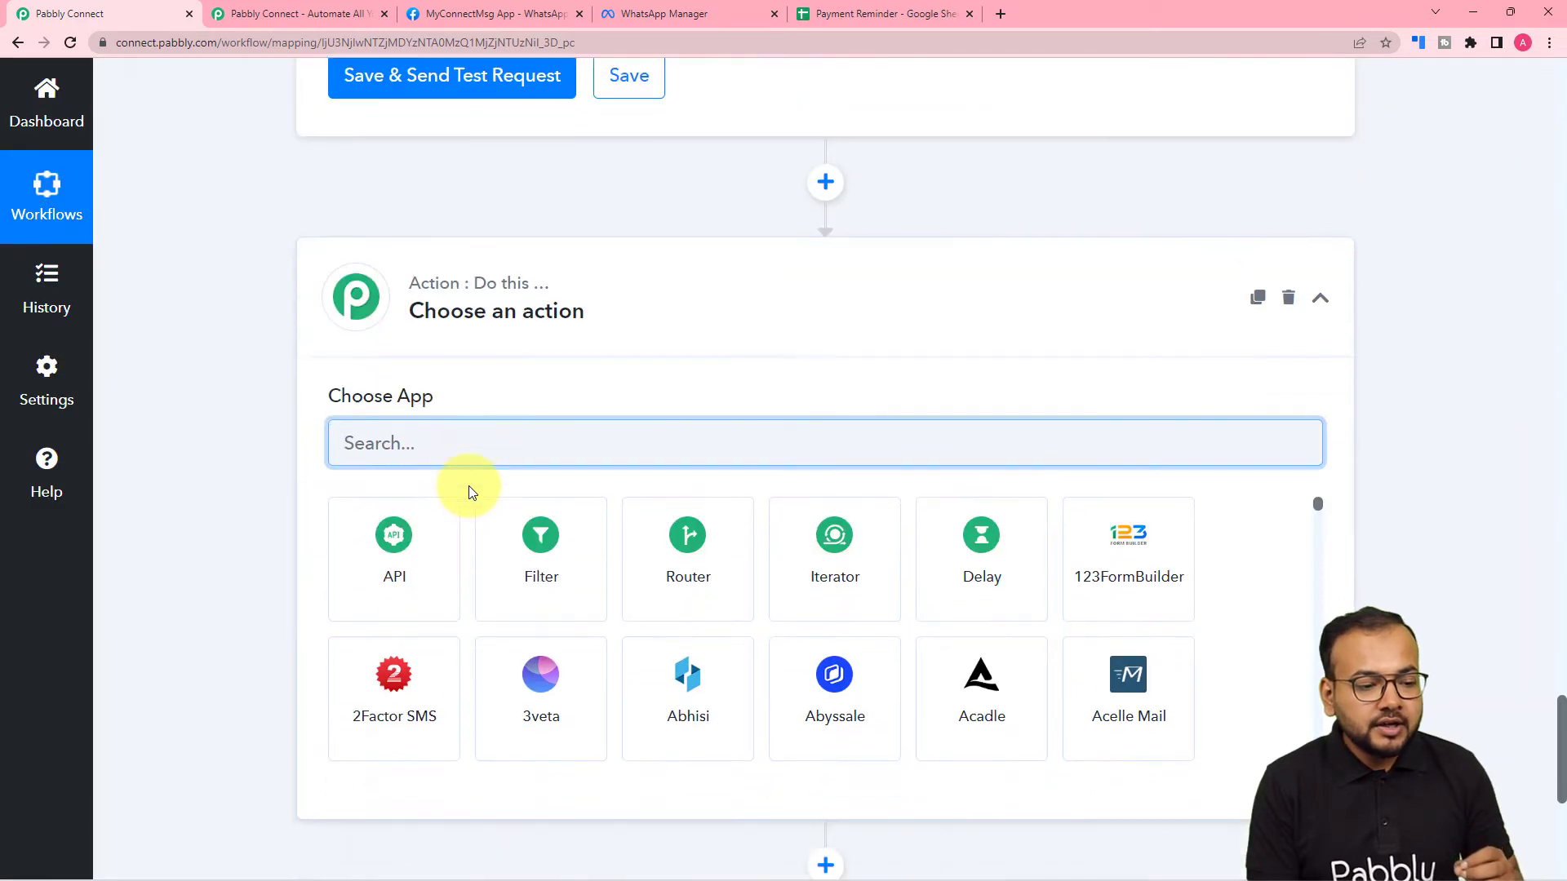
text(date)
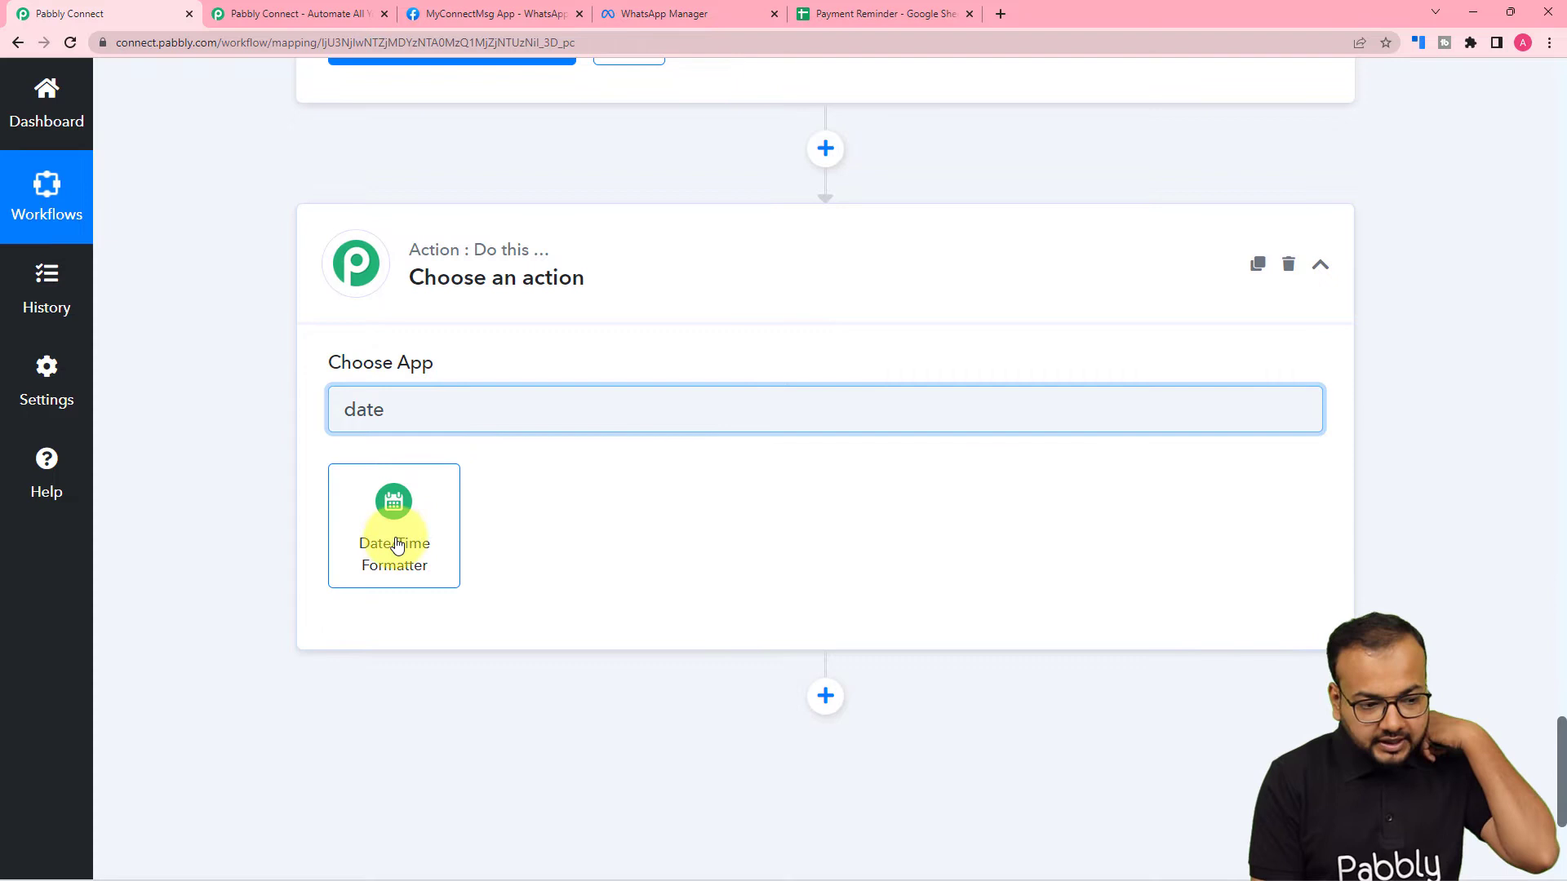
double_click(398, 545)
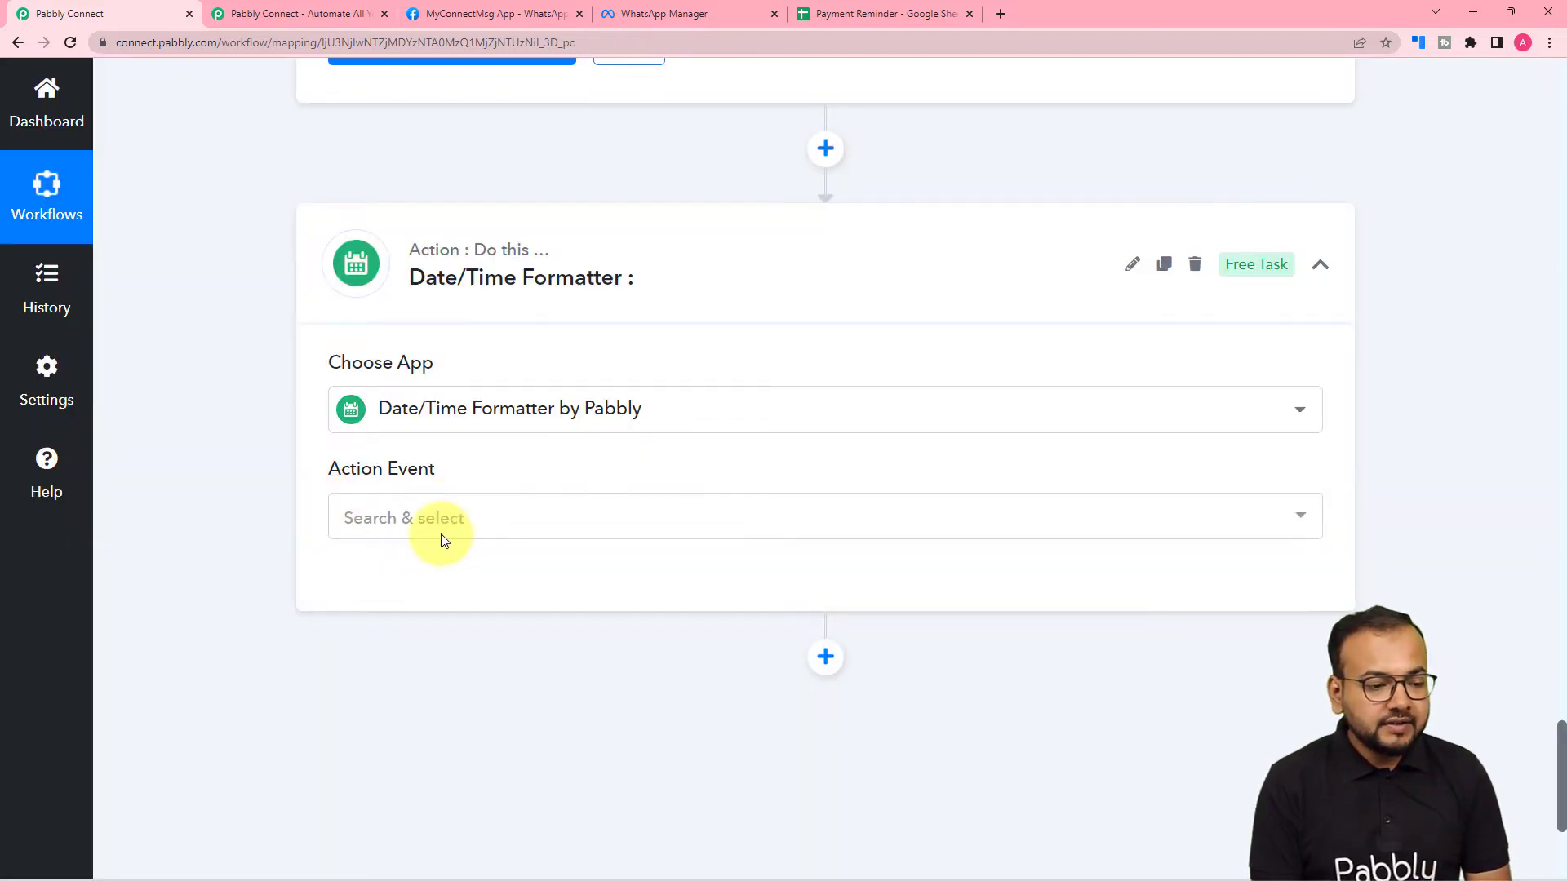
- Select Current Date as the Date/Time Formatter's action event and connect it
click(376, 514)
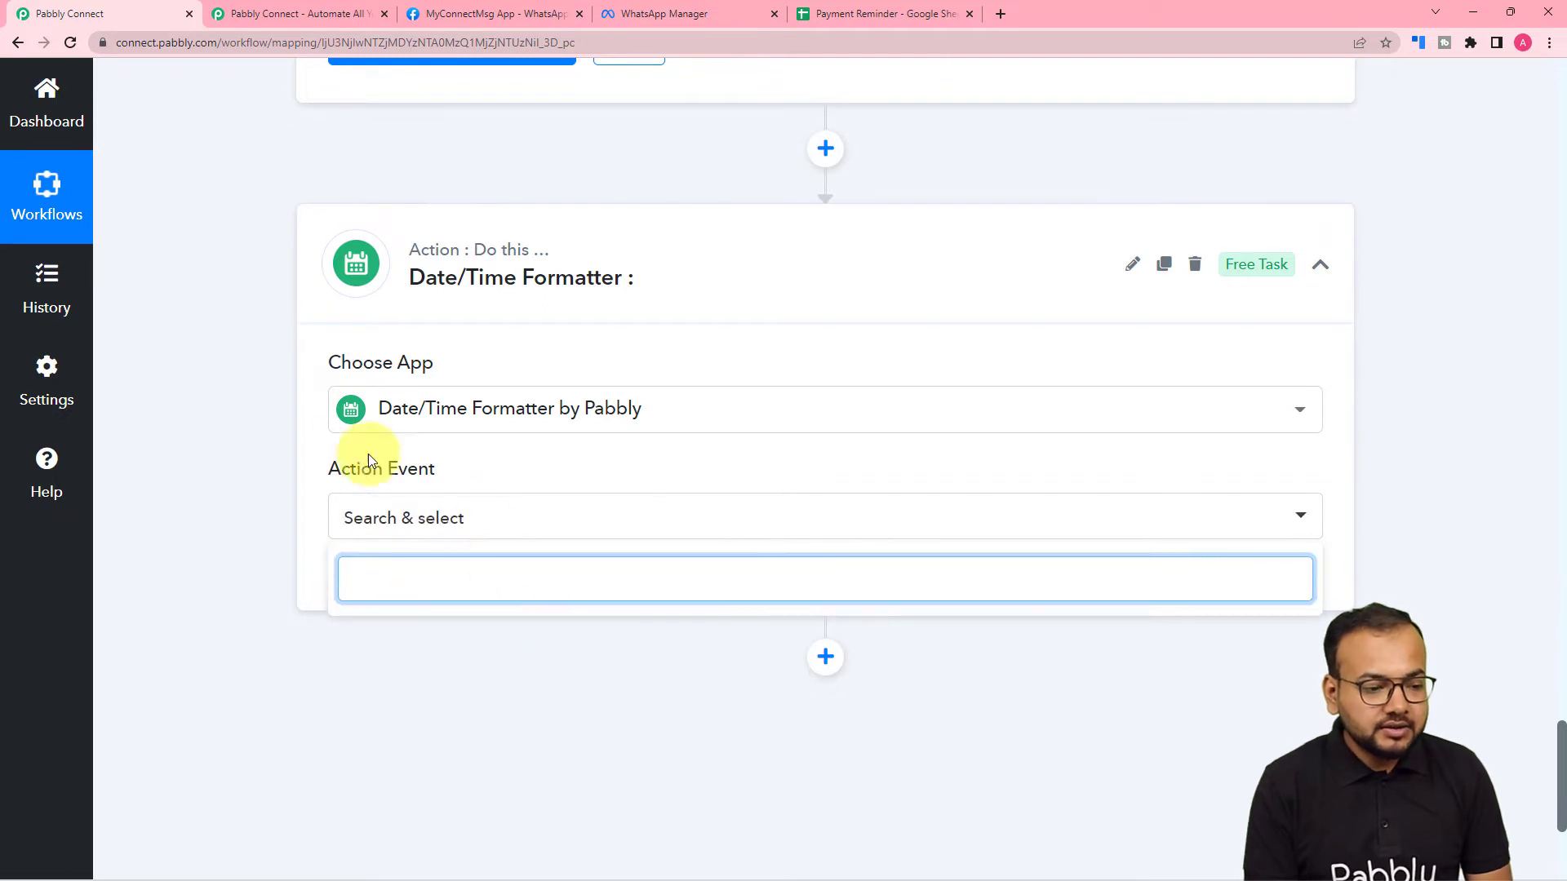
click(395, 514)
click(395, 514)
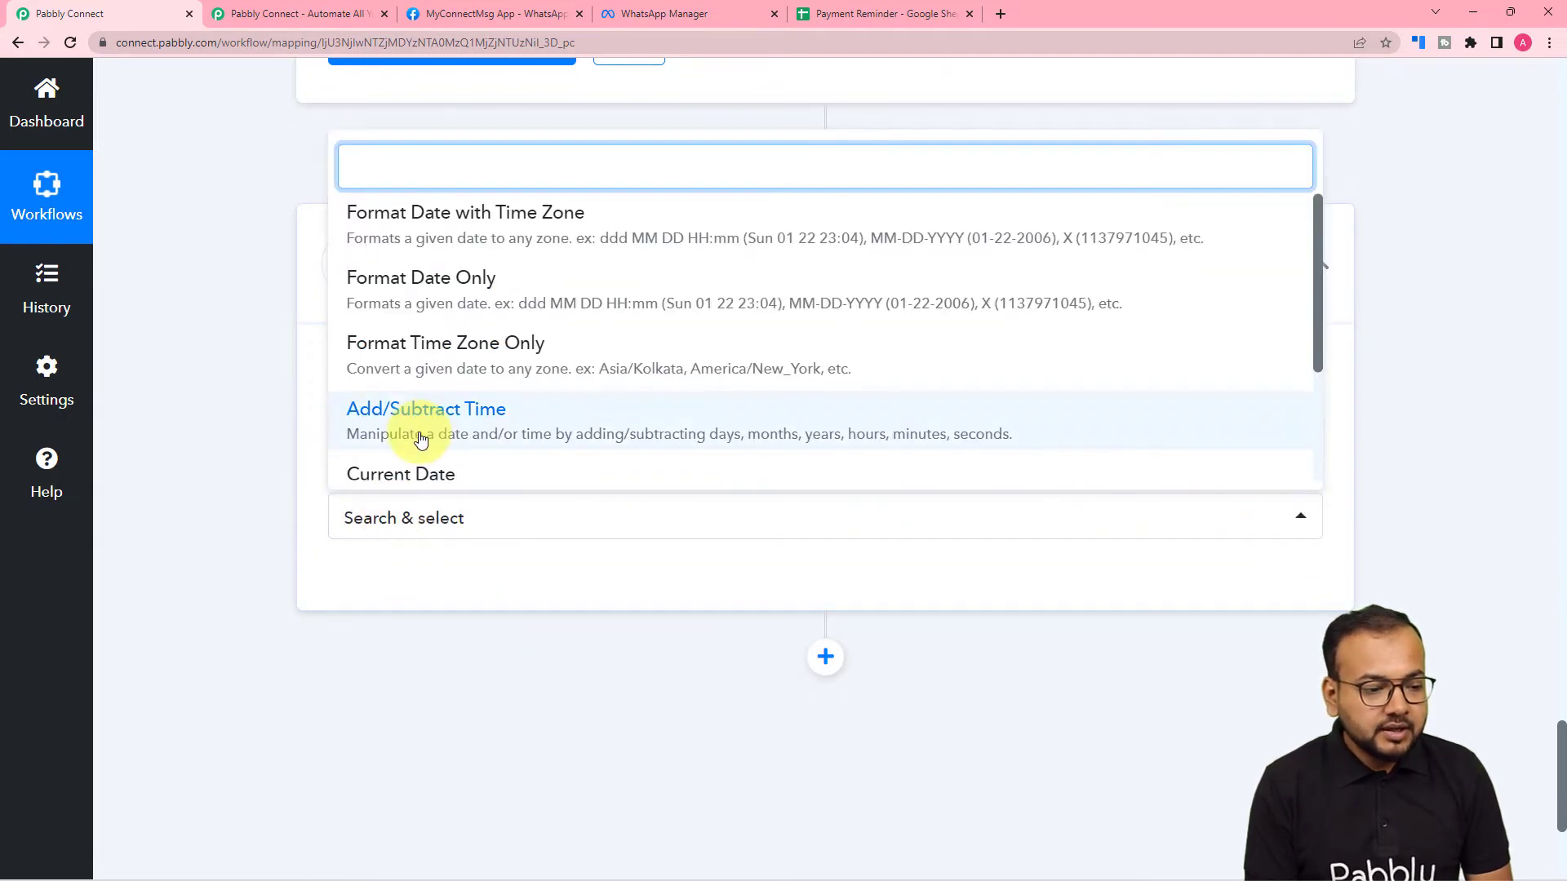
scroll(553, 329, down, 2)
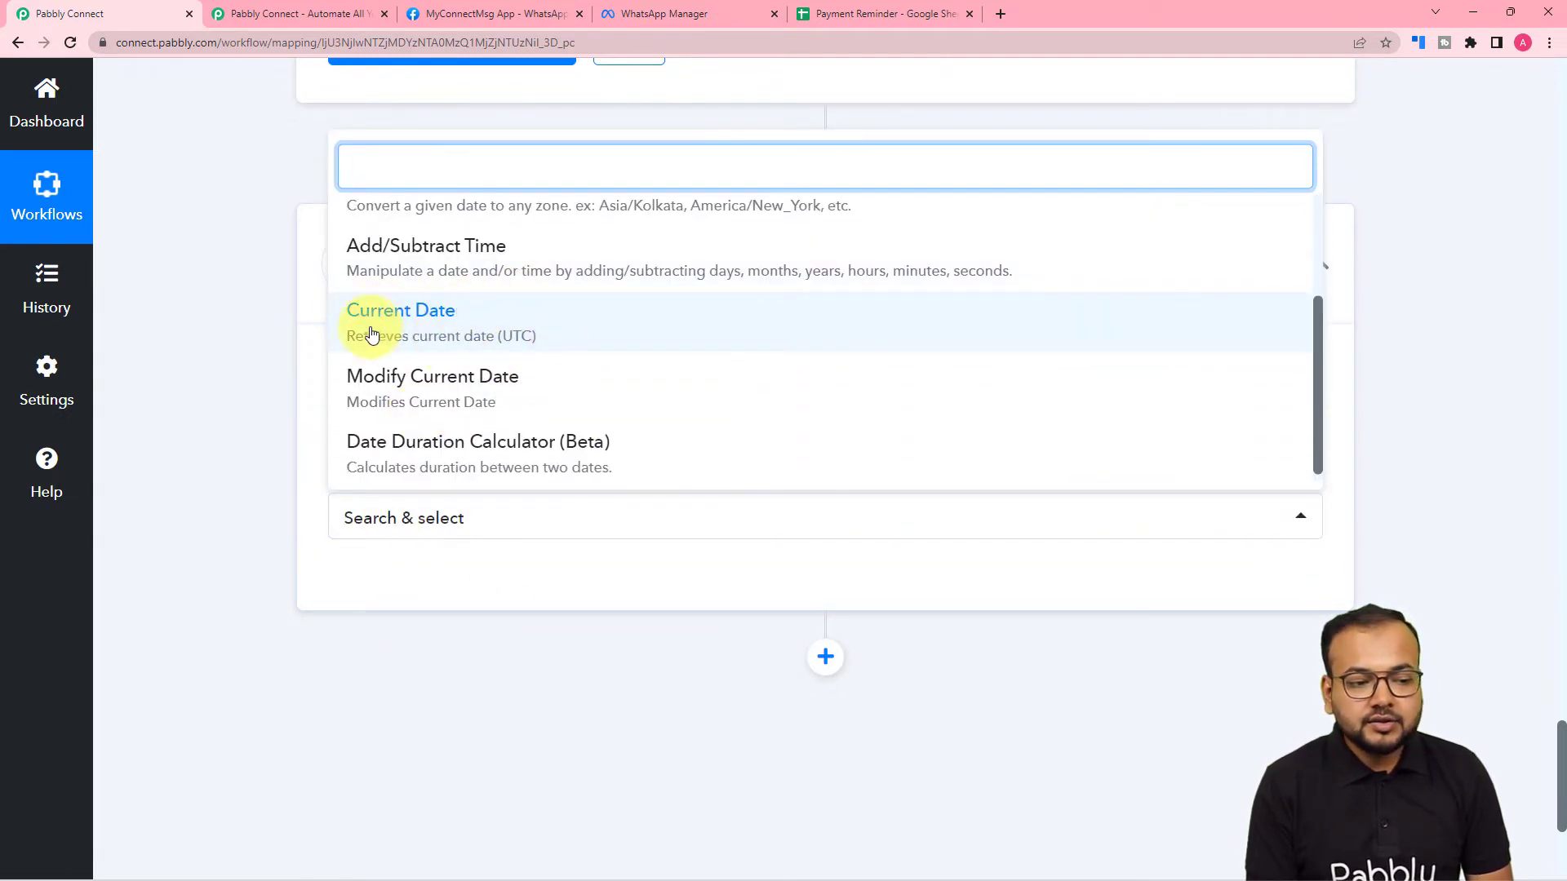
click(423, 329)
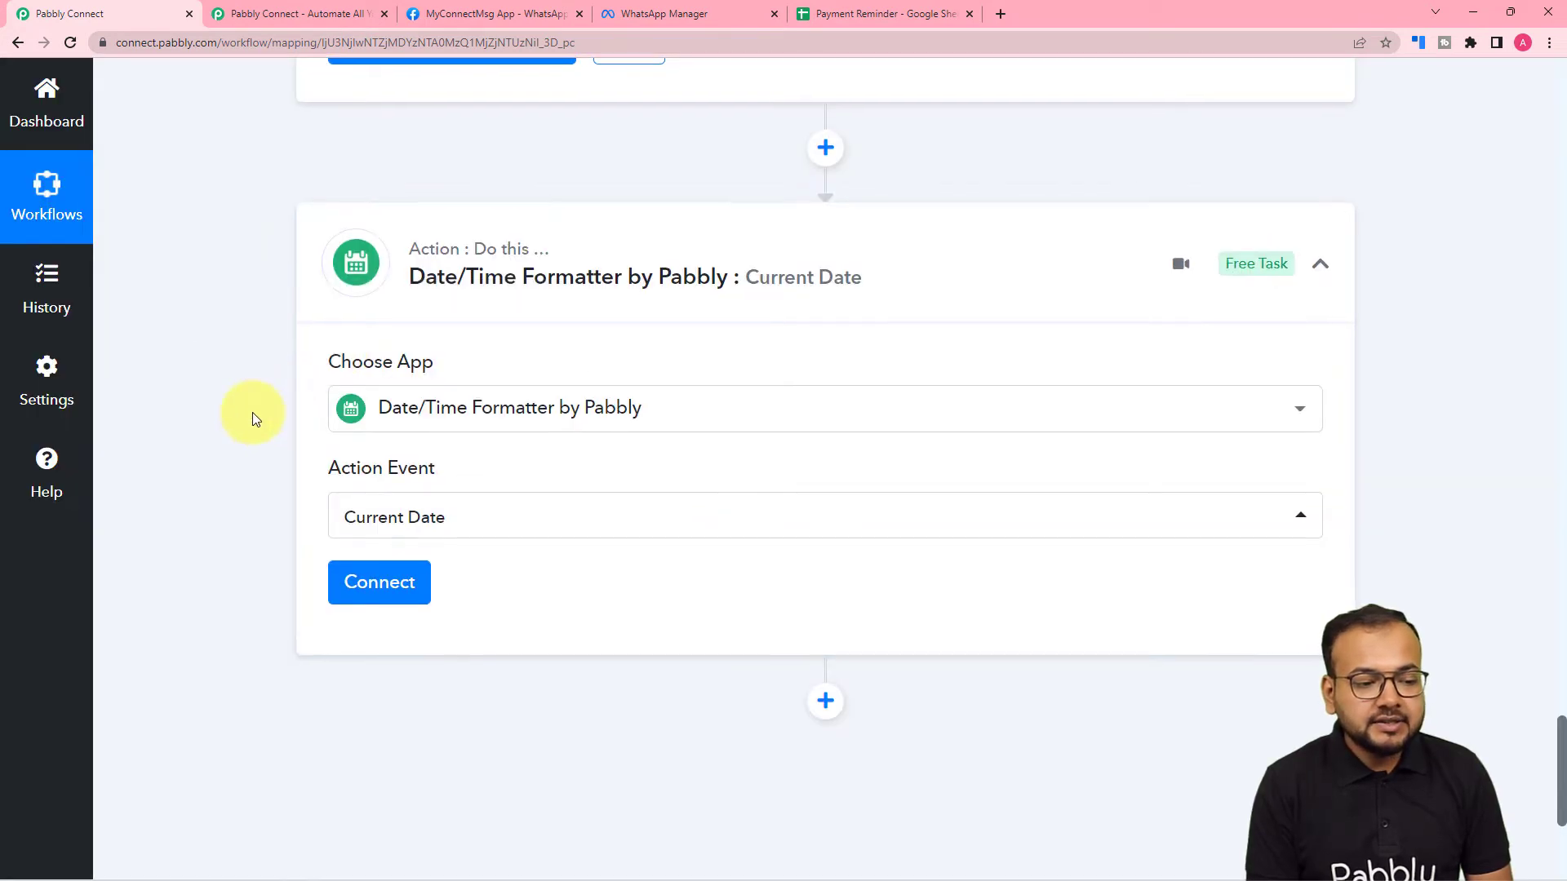
scroll(252, 413, down, 2)
scroll(252, 413, down, 3)
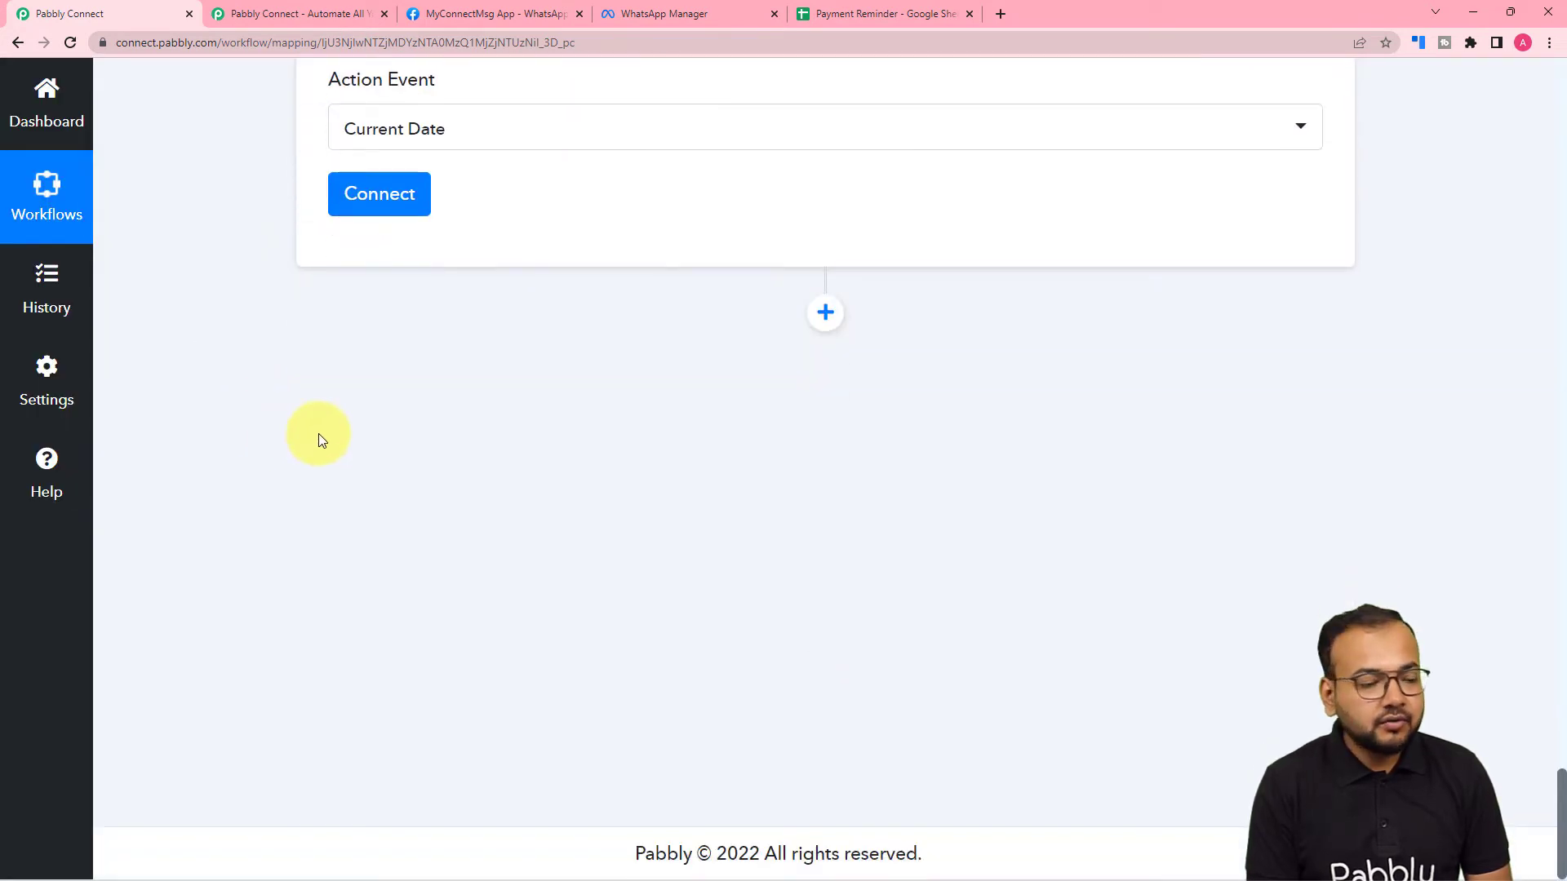
click(352, 209)
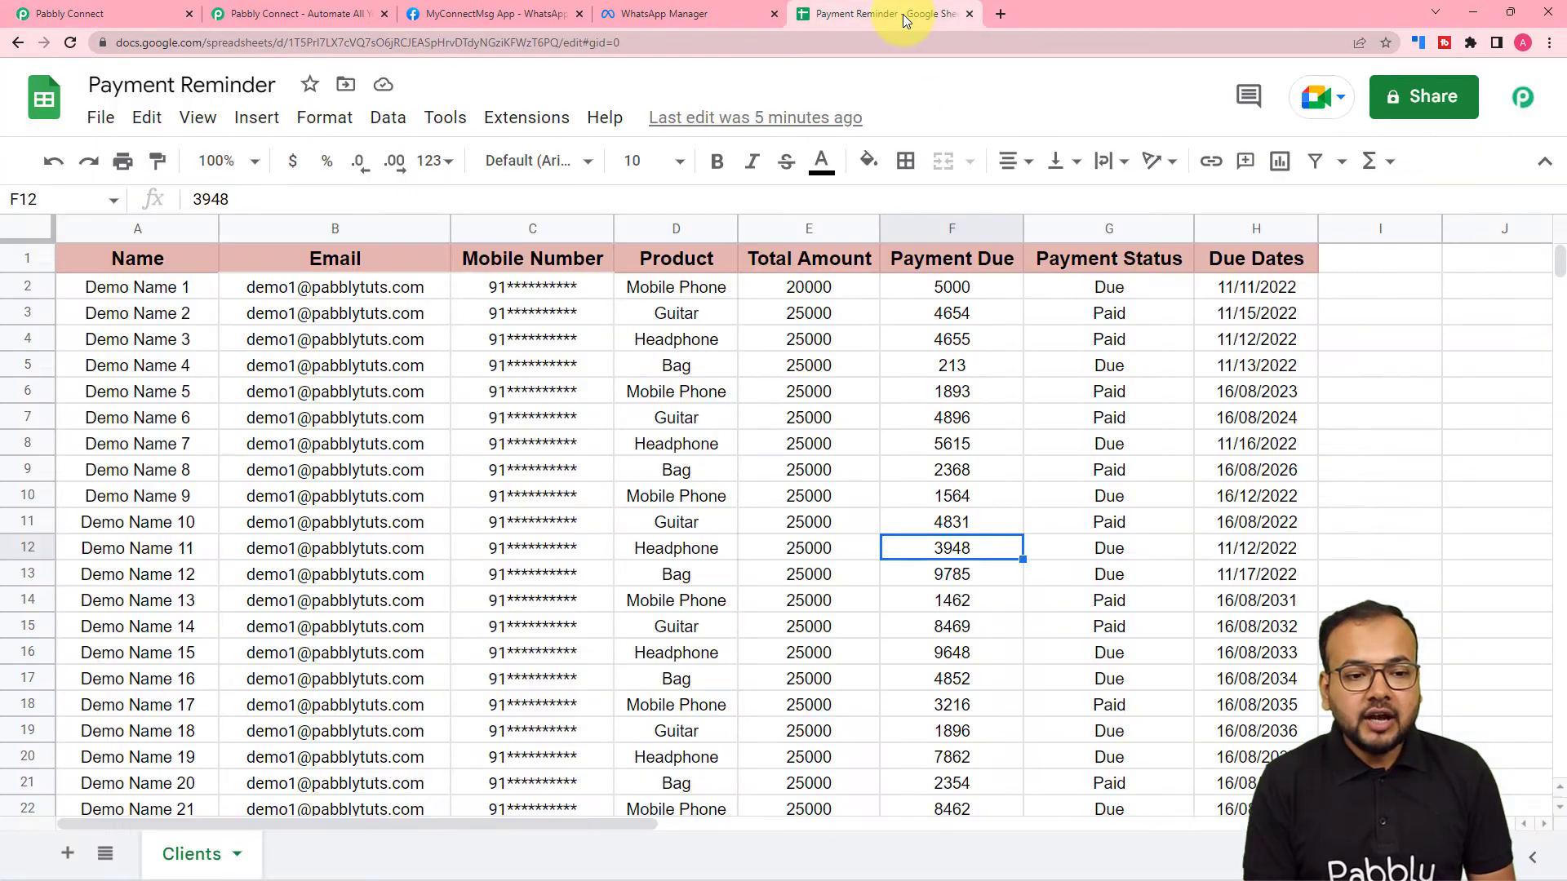
- Check how the Due Dates are written in the Payment Reminder sheet and set the formatter's basic format to MM-DD-YYYY
click(903, 13)
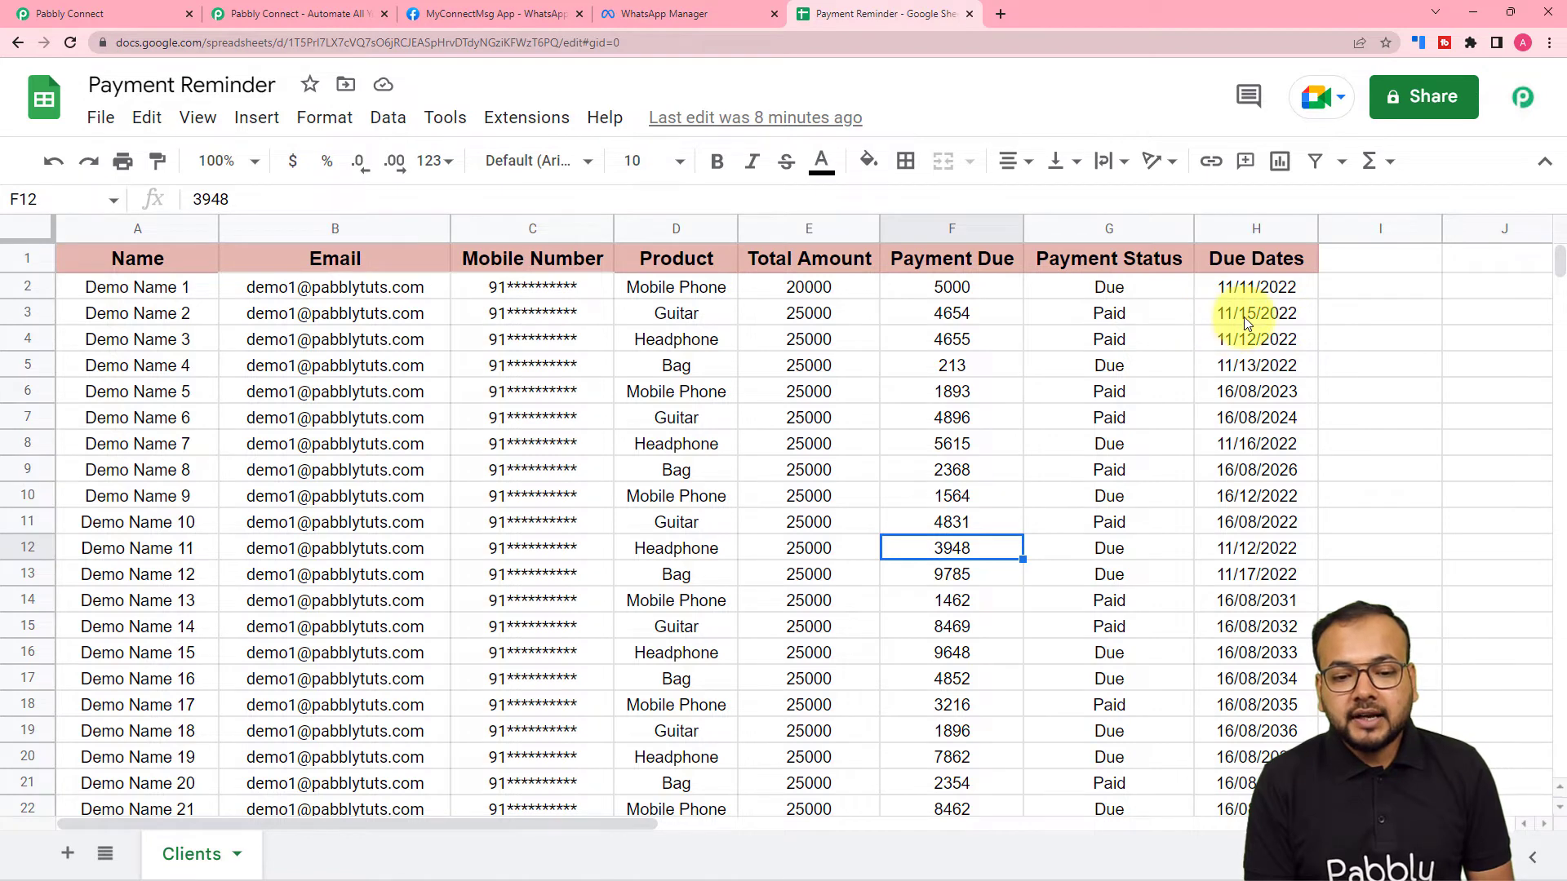
click(123, 10)
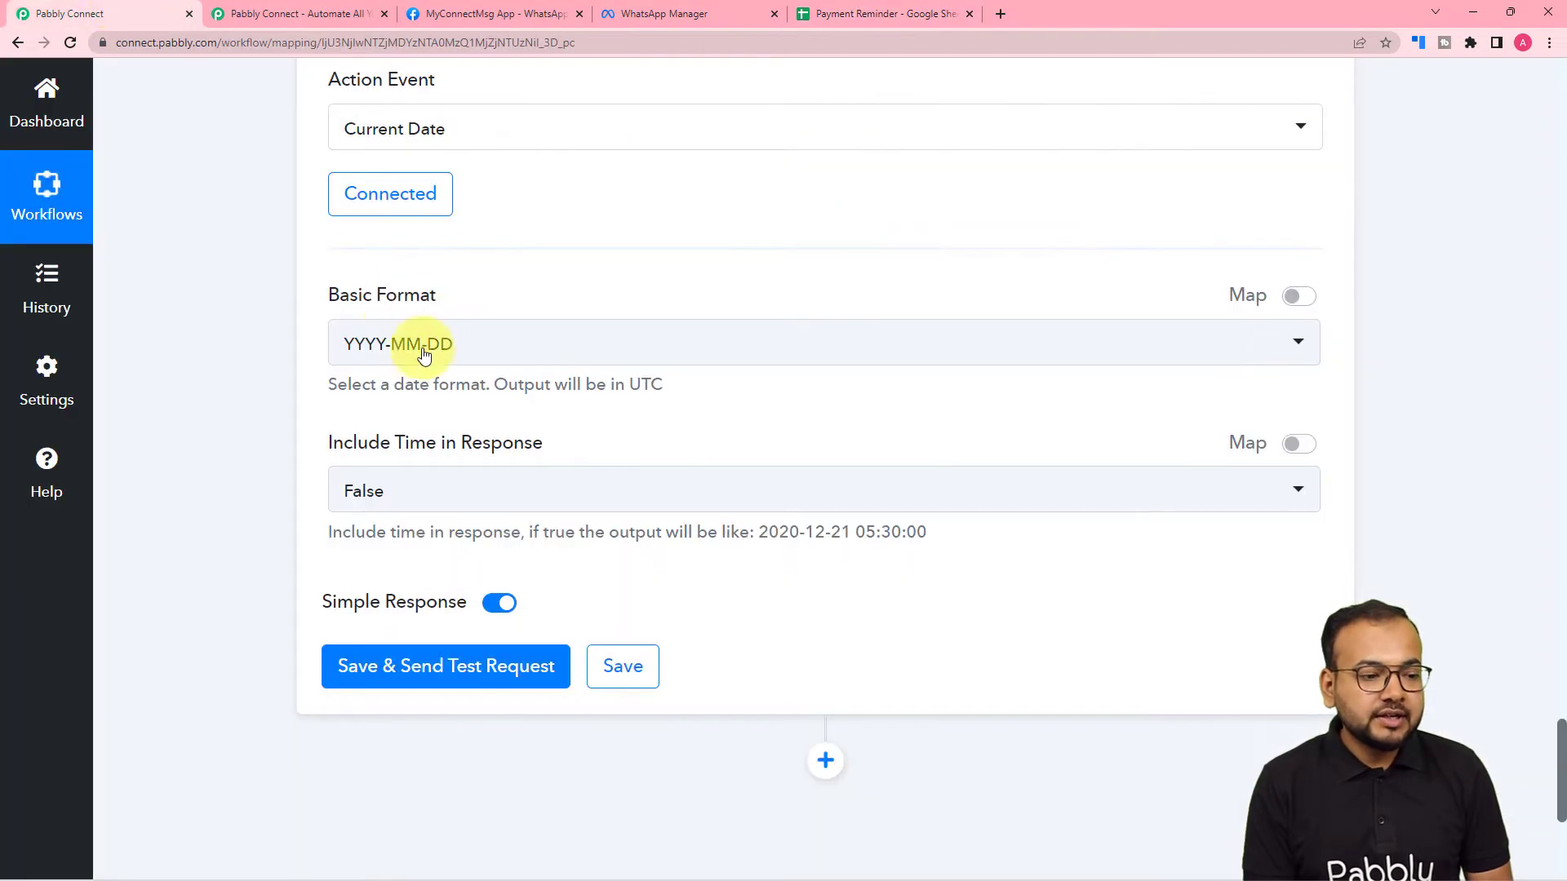
click(391, 343)
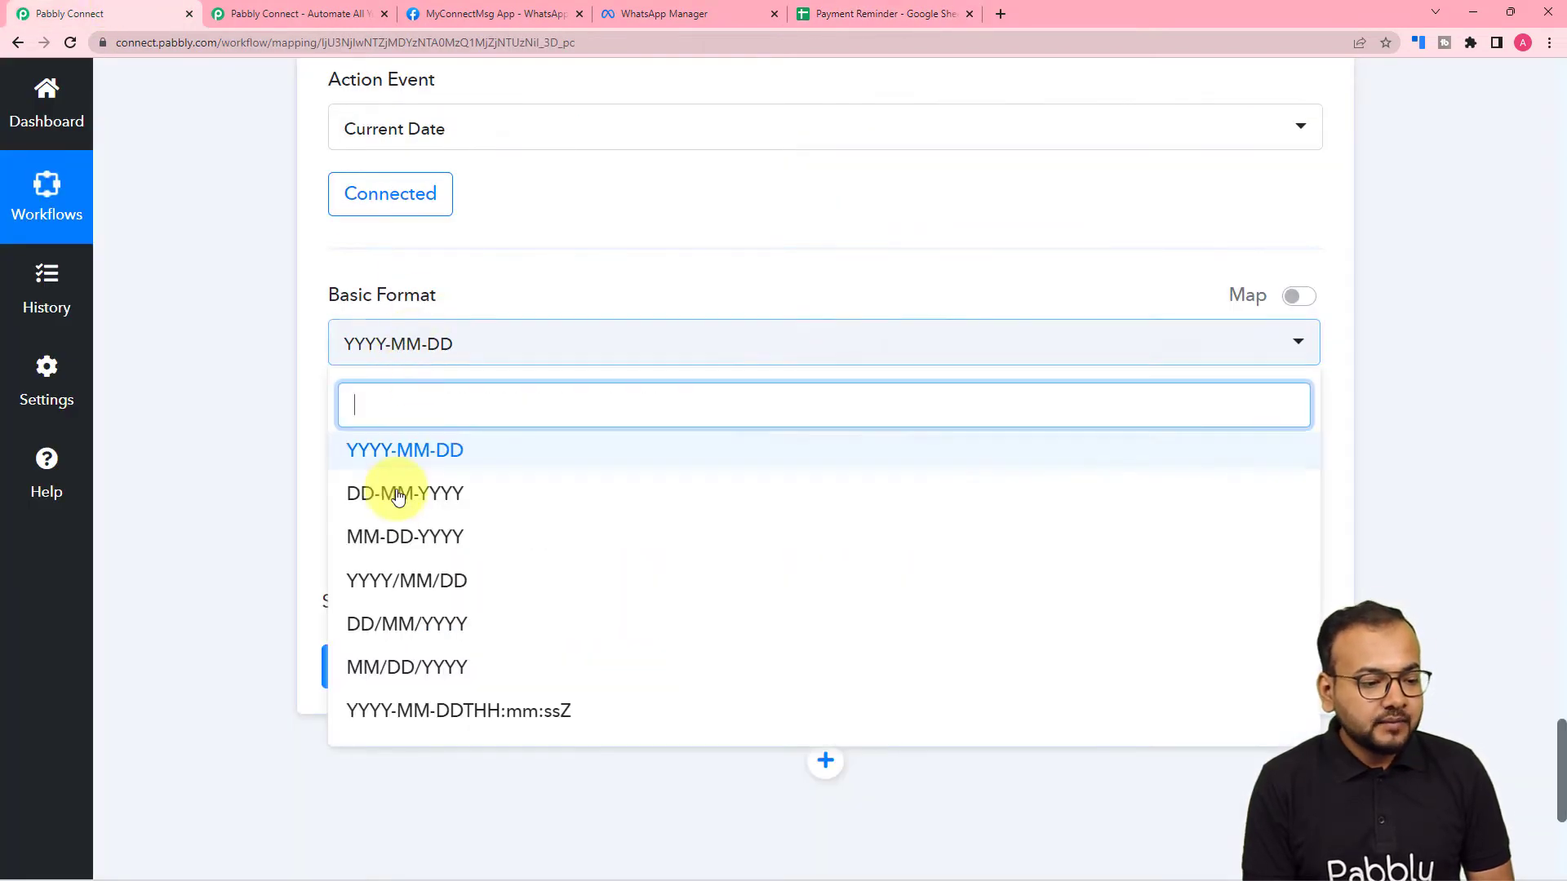
click(455, 536)
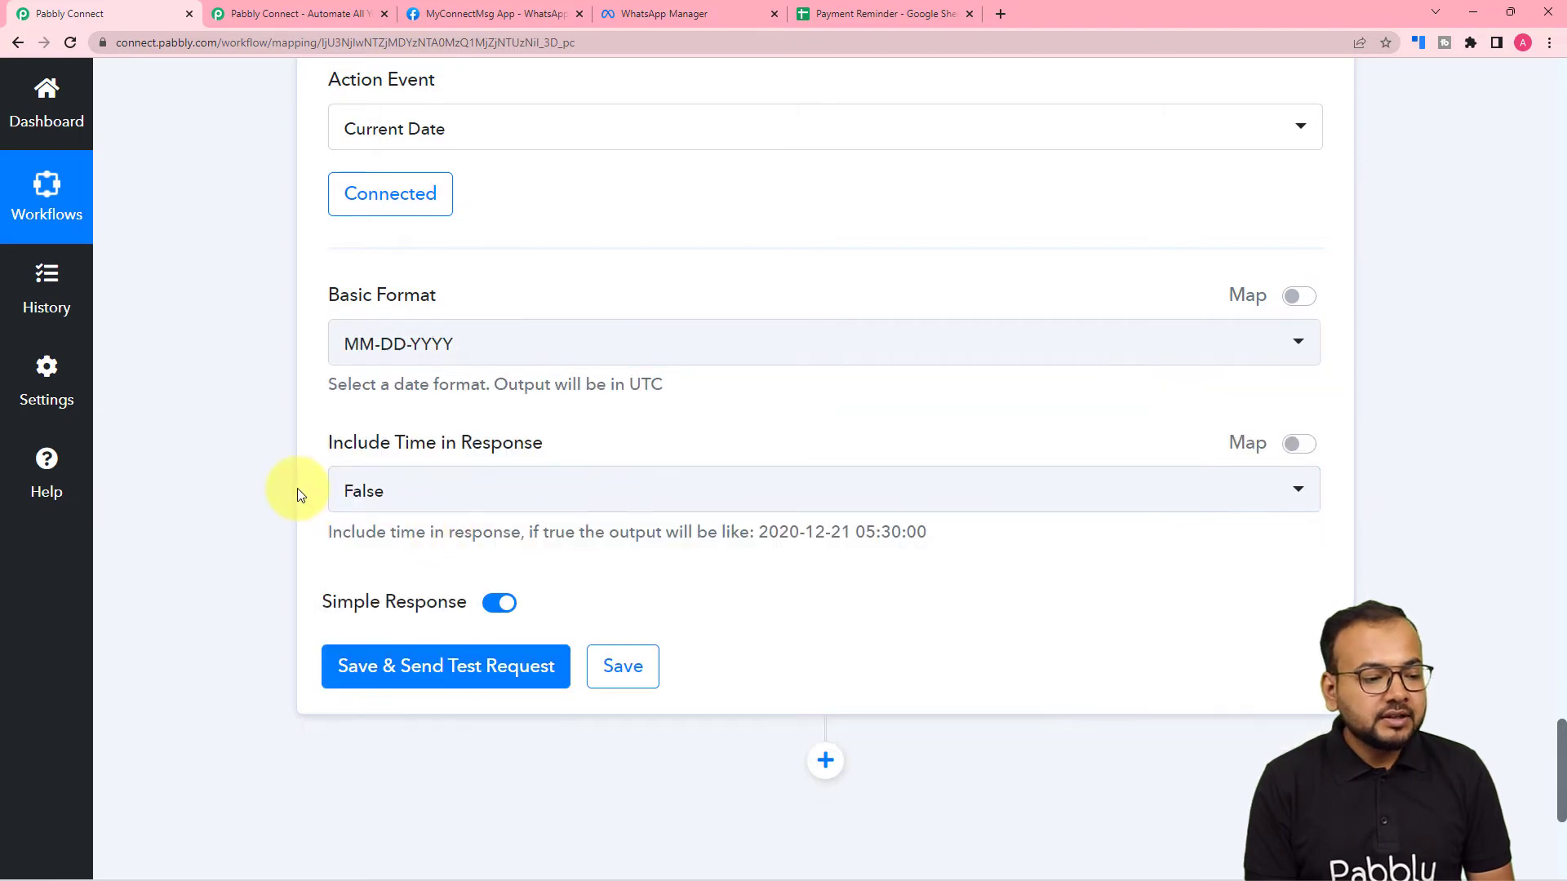
- Save the Current Date step and send a test request to retrieve today's date
scroll(364, 537, down, 2)
click(364, 522)
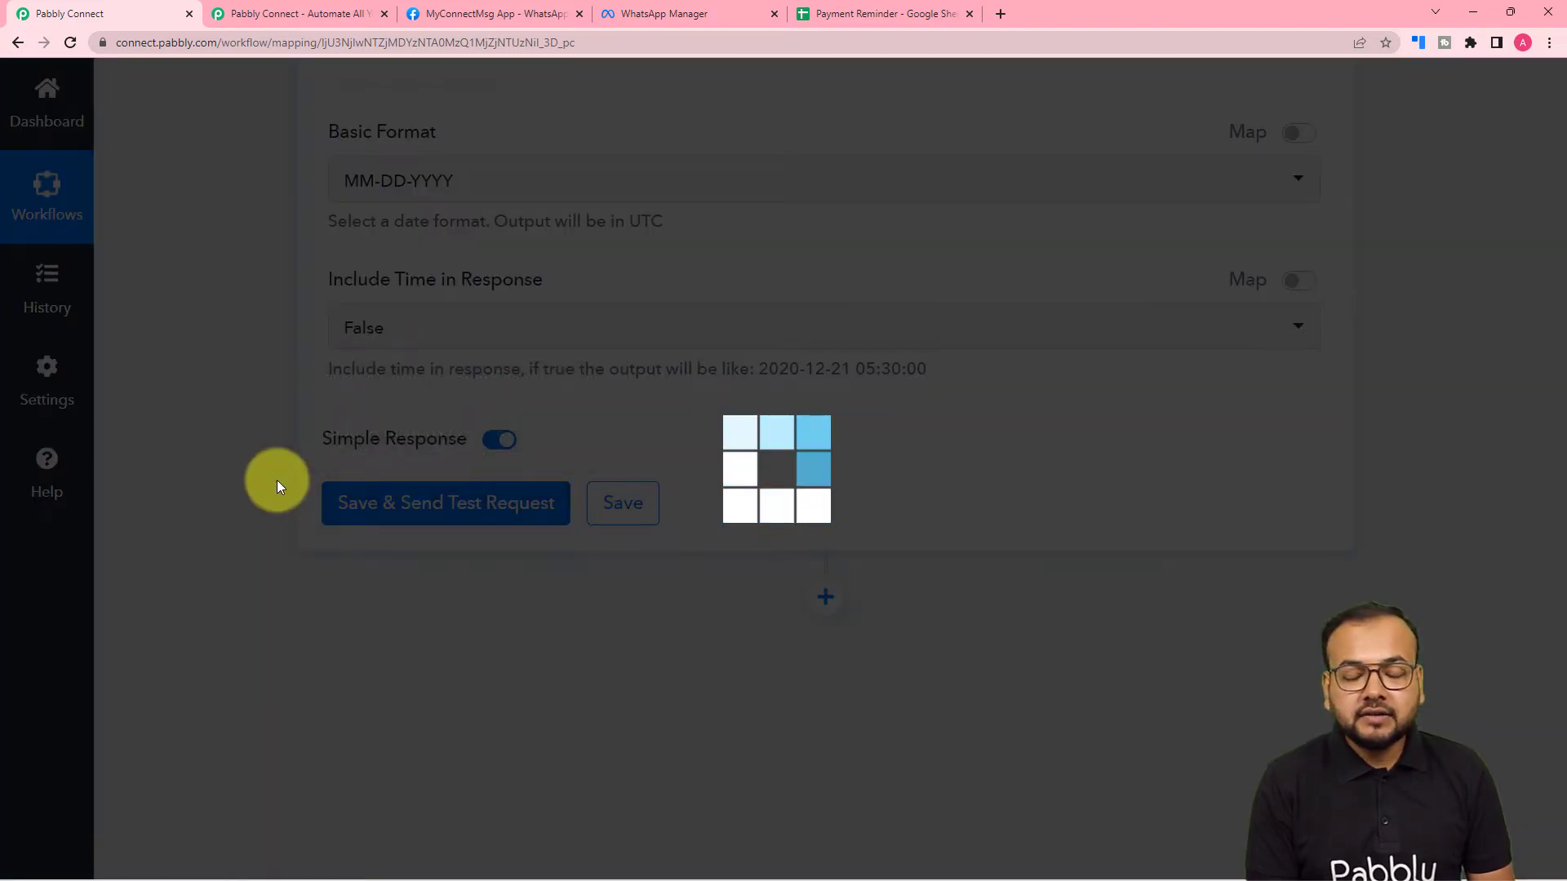
scroll(277, 480, down, 3)
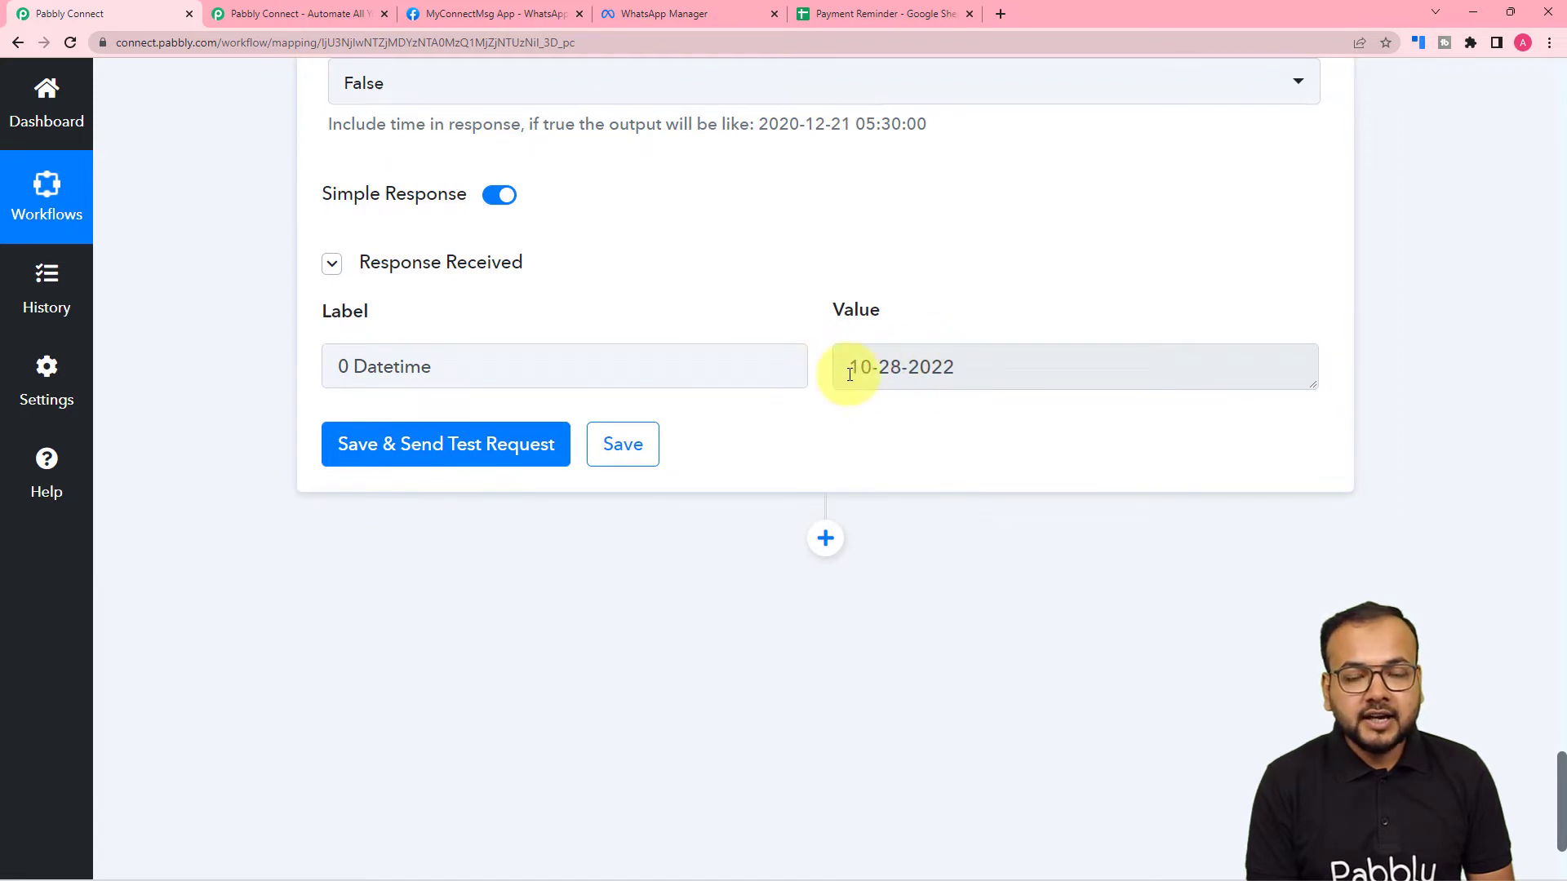
- Add a Number Formatter by Pabbly action after the Current Date step
scroll(849, 374, down, 2)
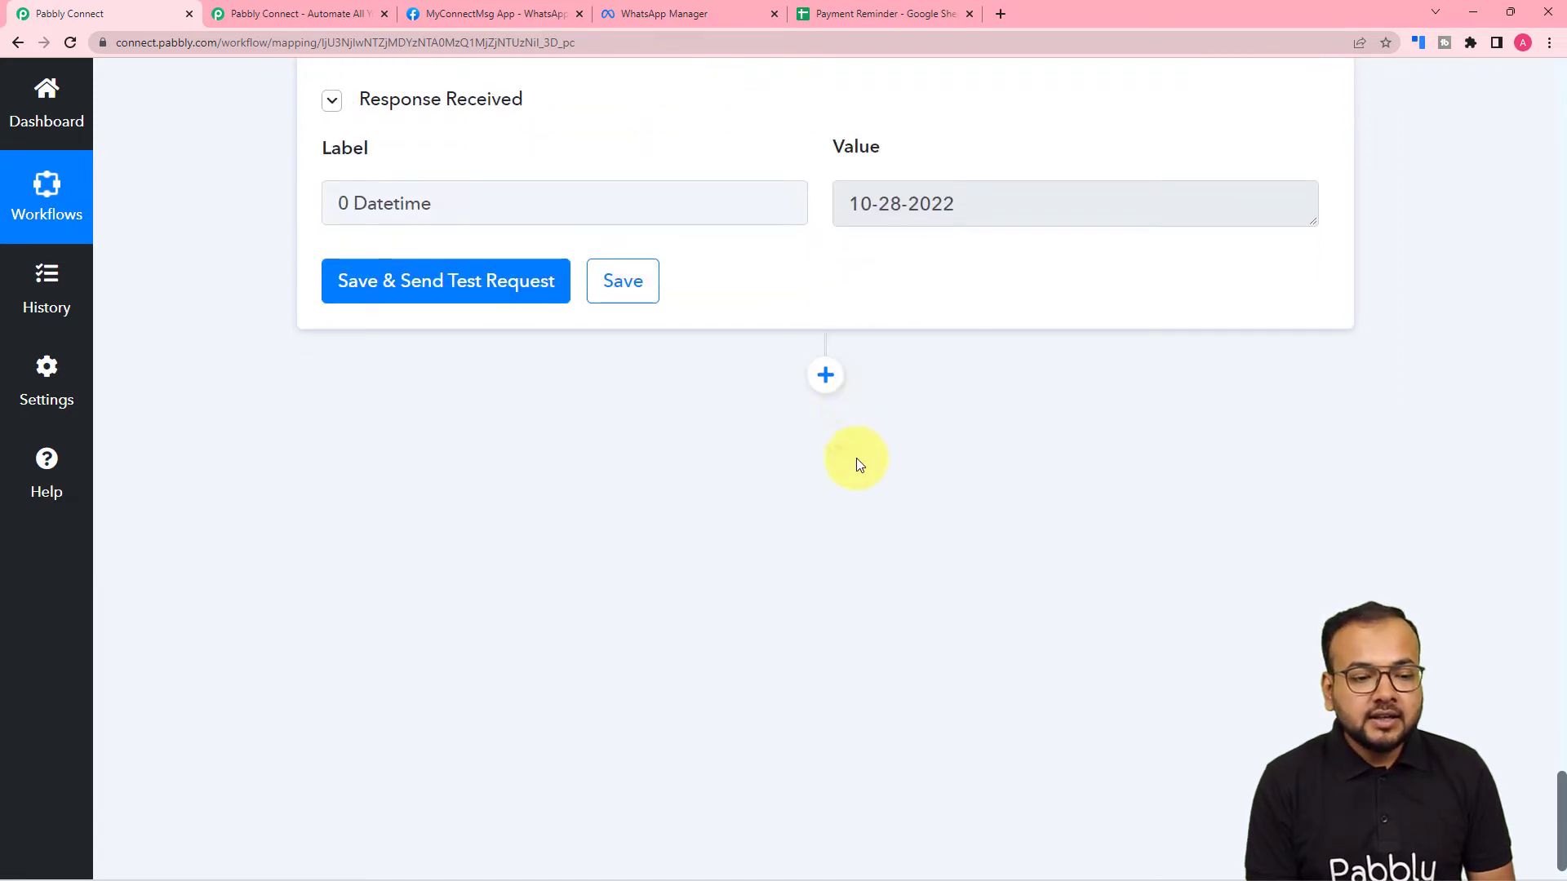
click(826, 375)
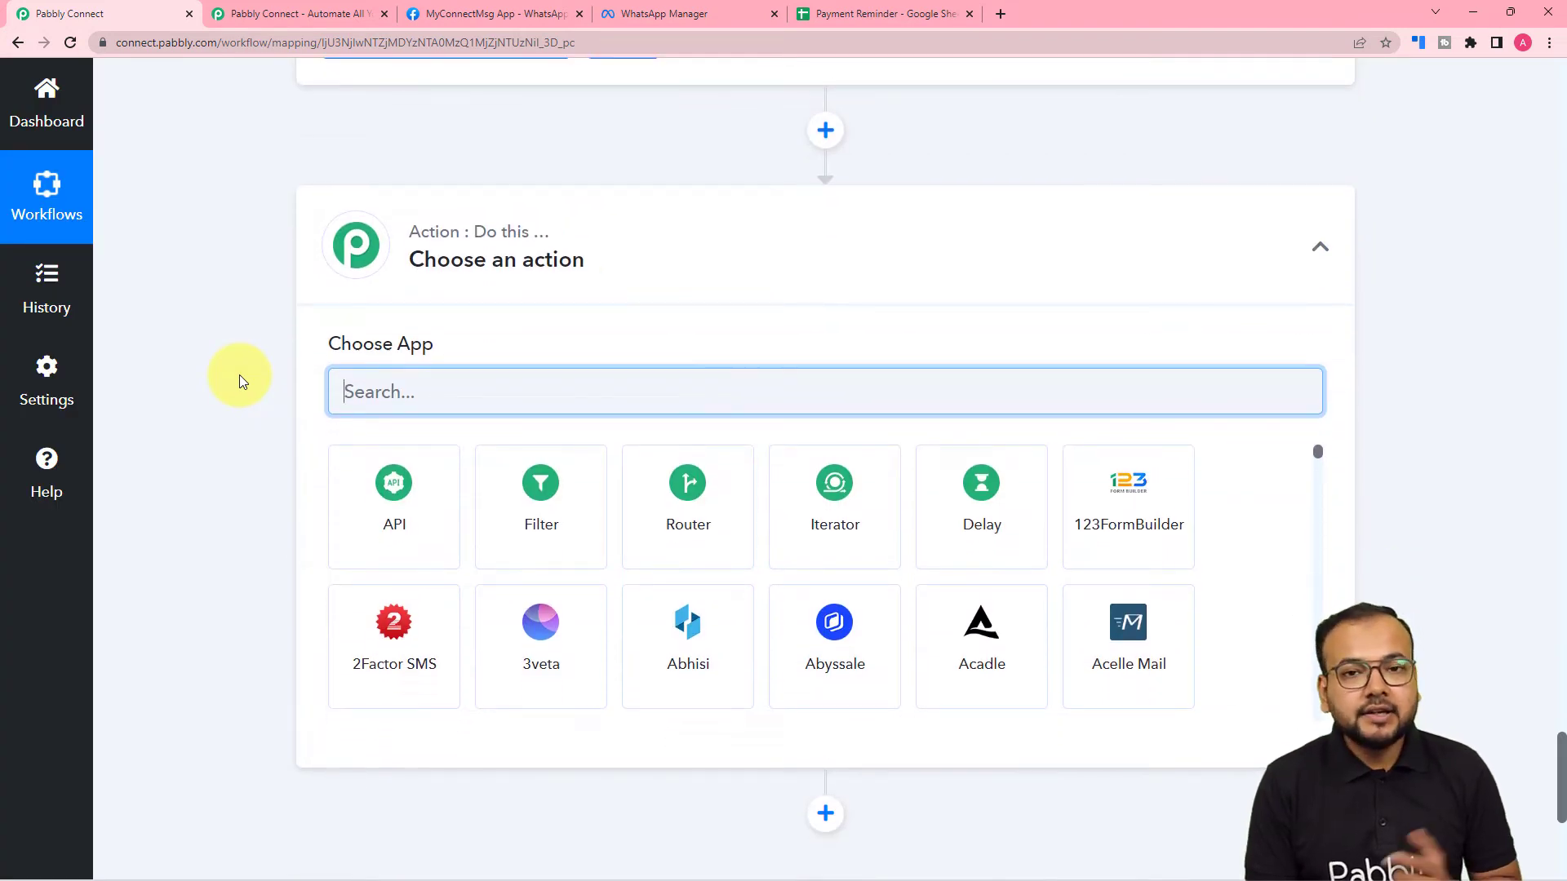
scroll(239, 375, down, 2)
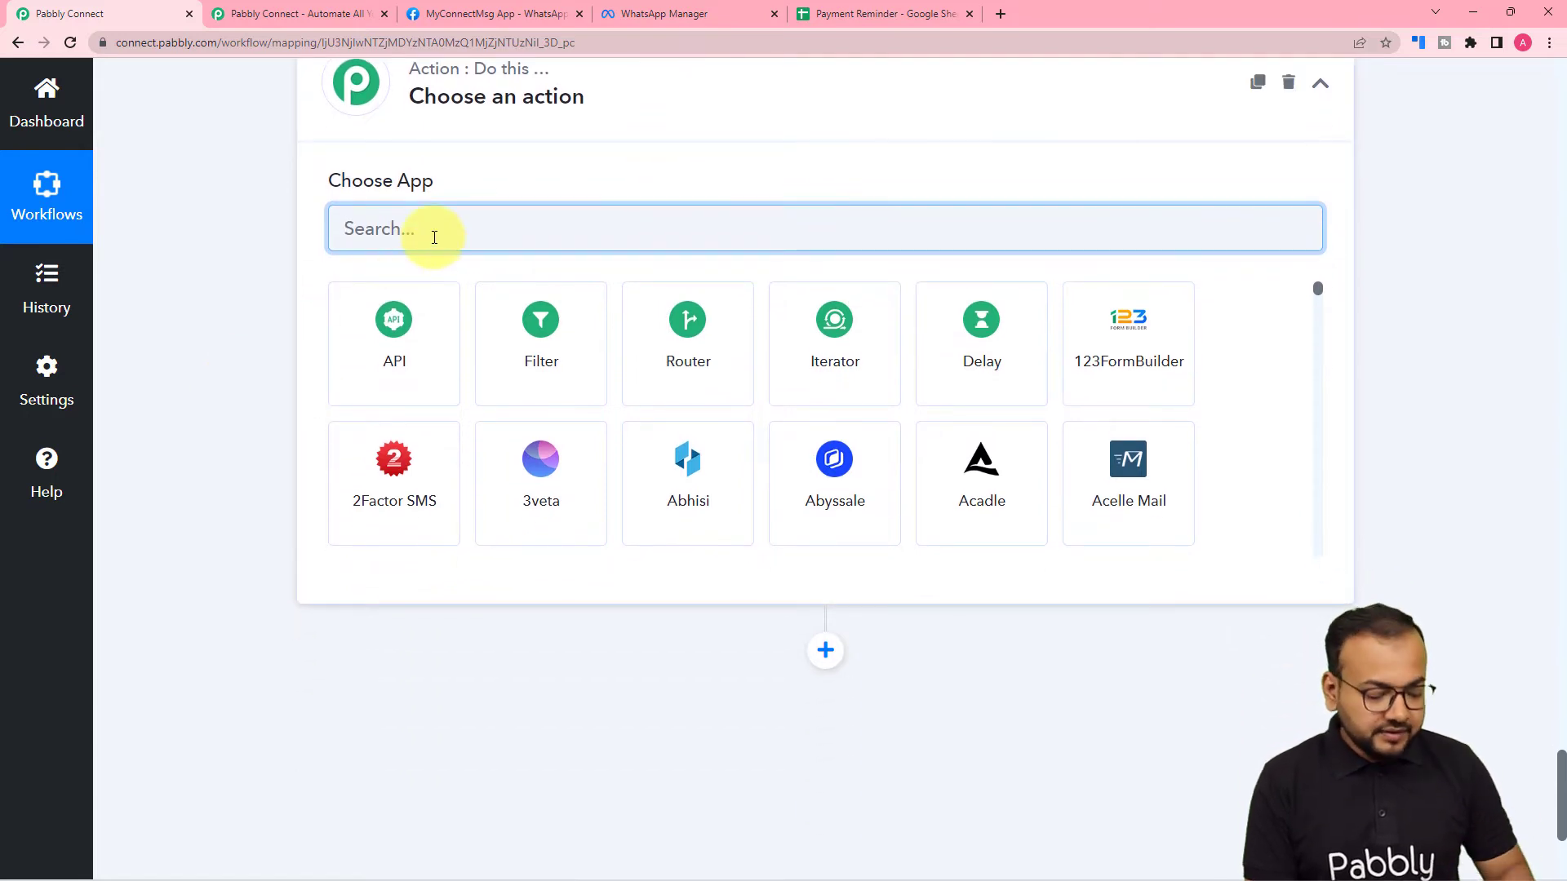
text(n)
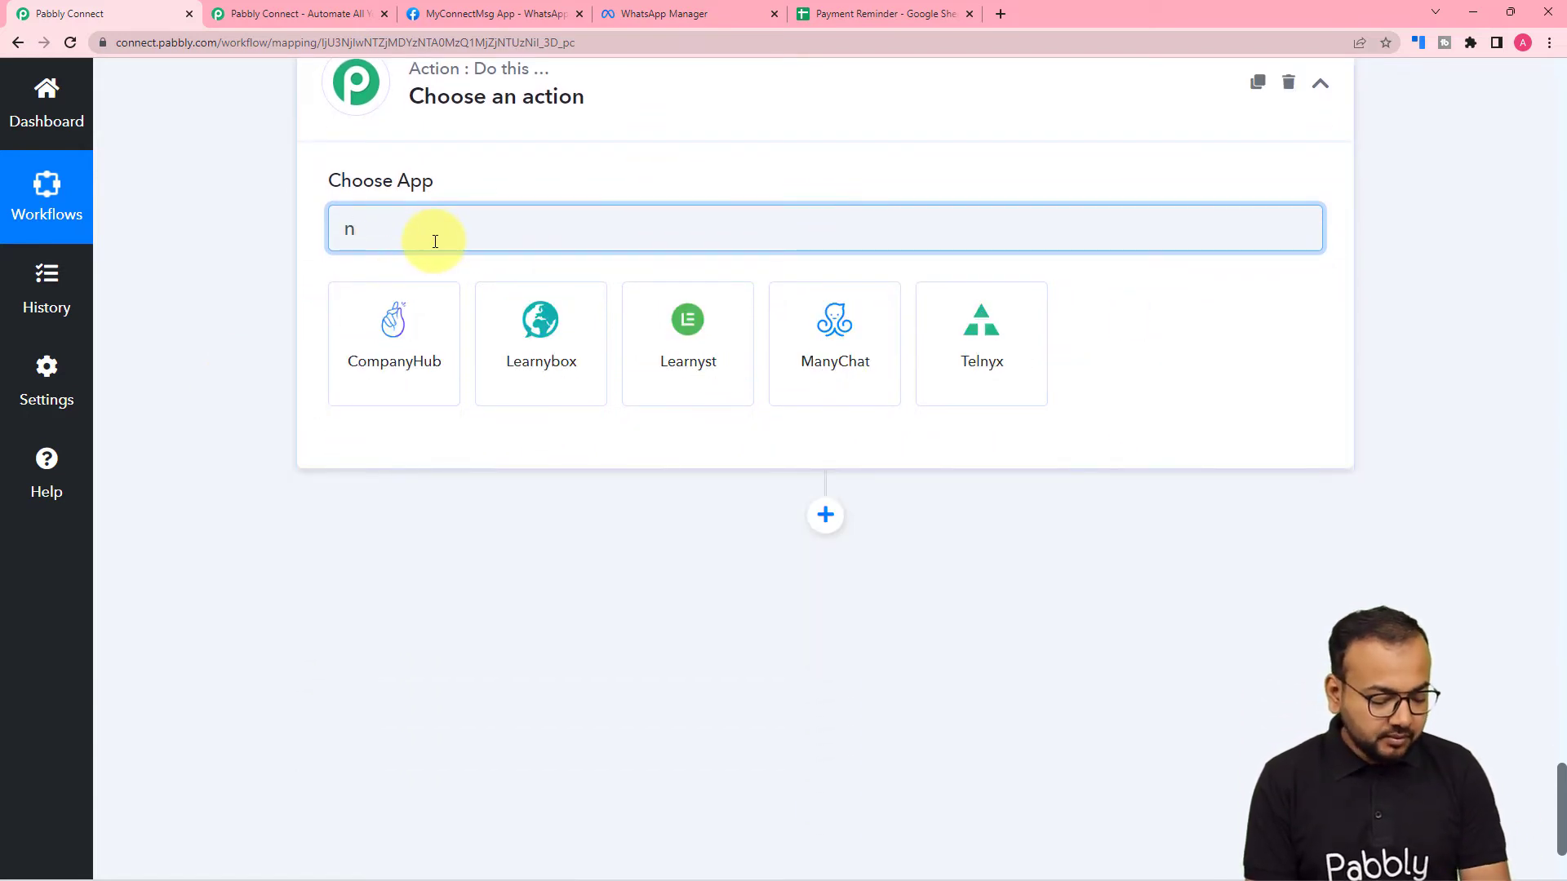
text(yum)
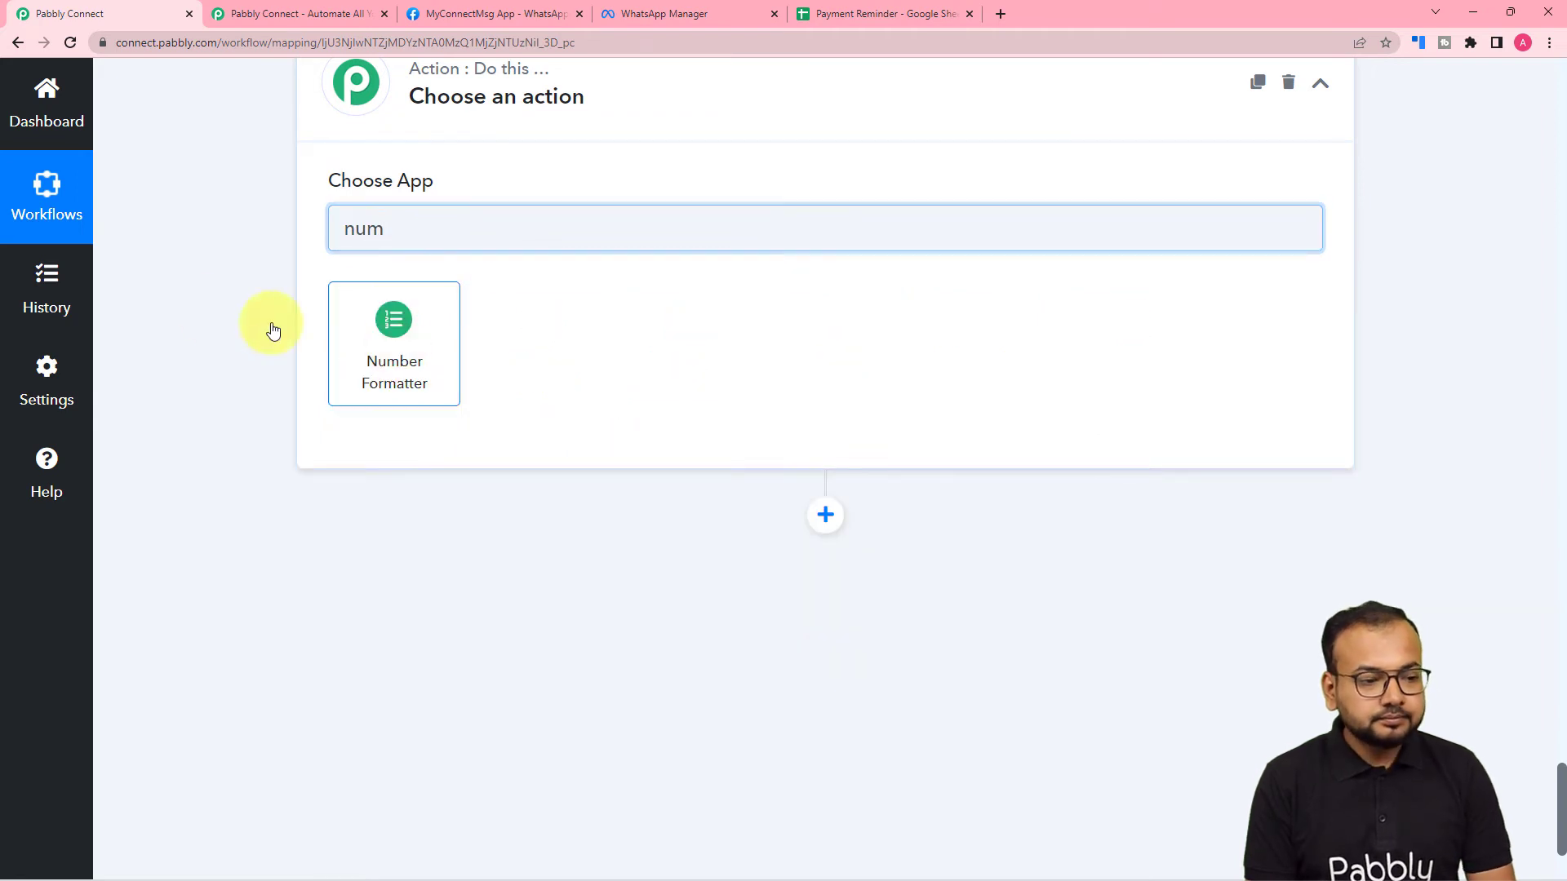
click(387, 351)
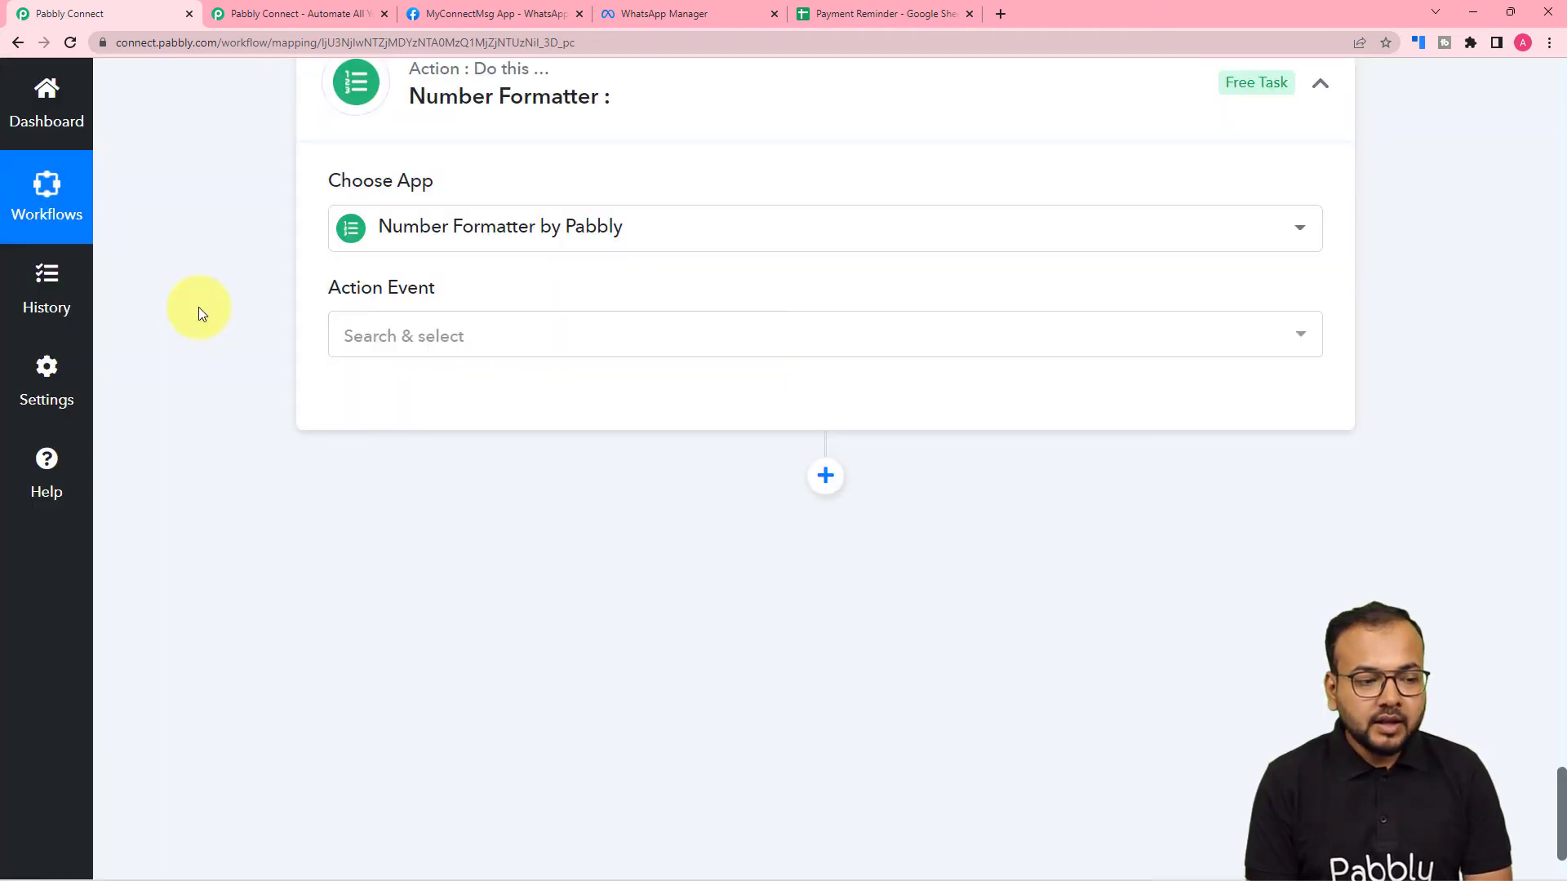
- Select Spreadsheet Formulas as the Number Formatter's action event and connect it
scroll(208, 311, down, 1)
click(340, 255)
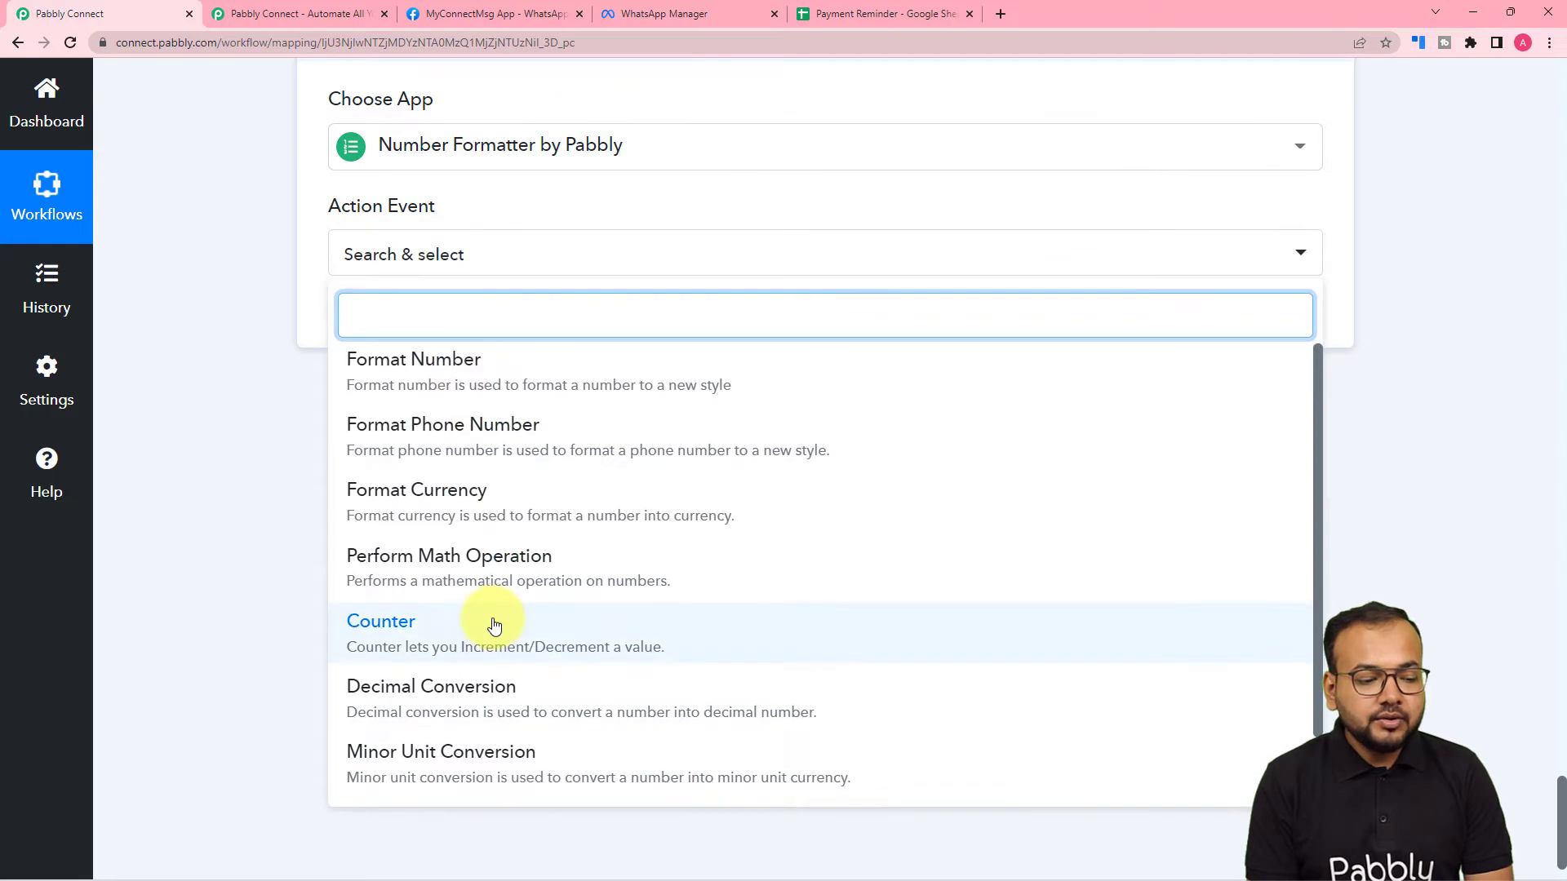
scroll(494, 625, down, 3)
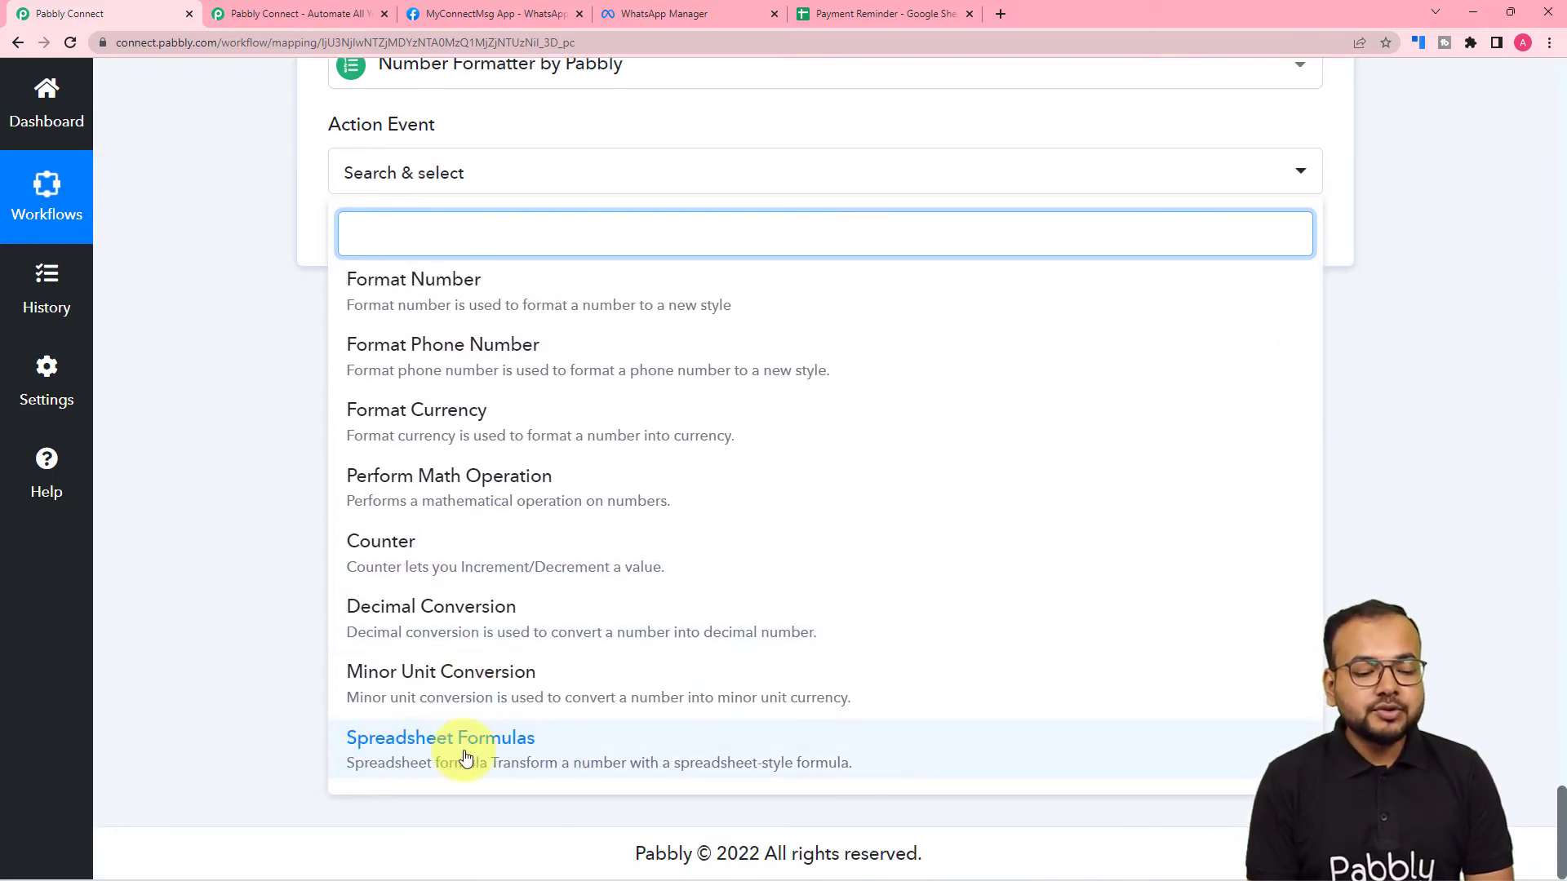
click(465, 758)
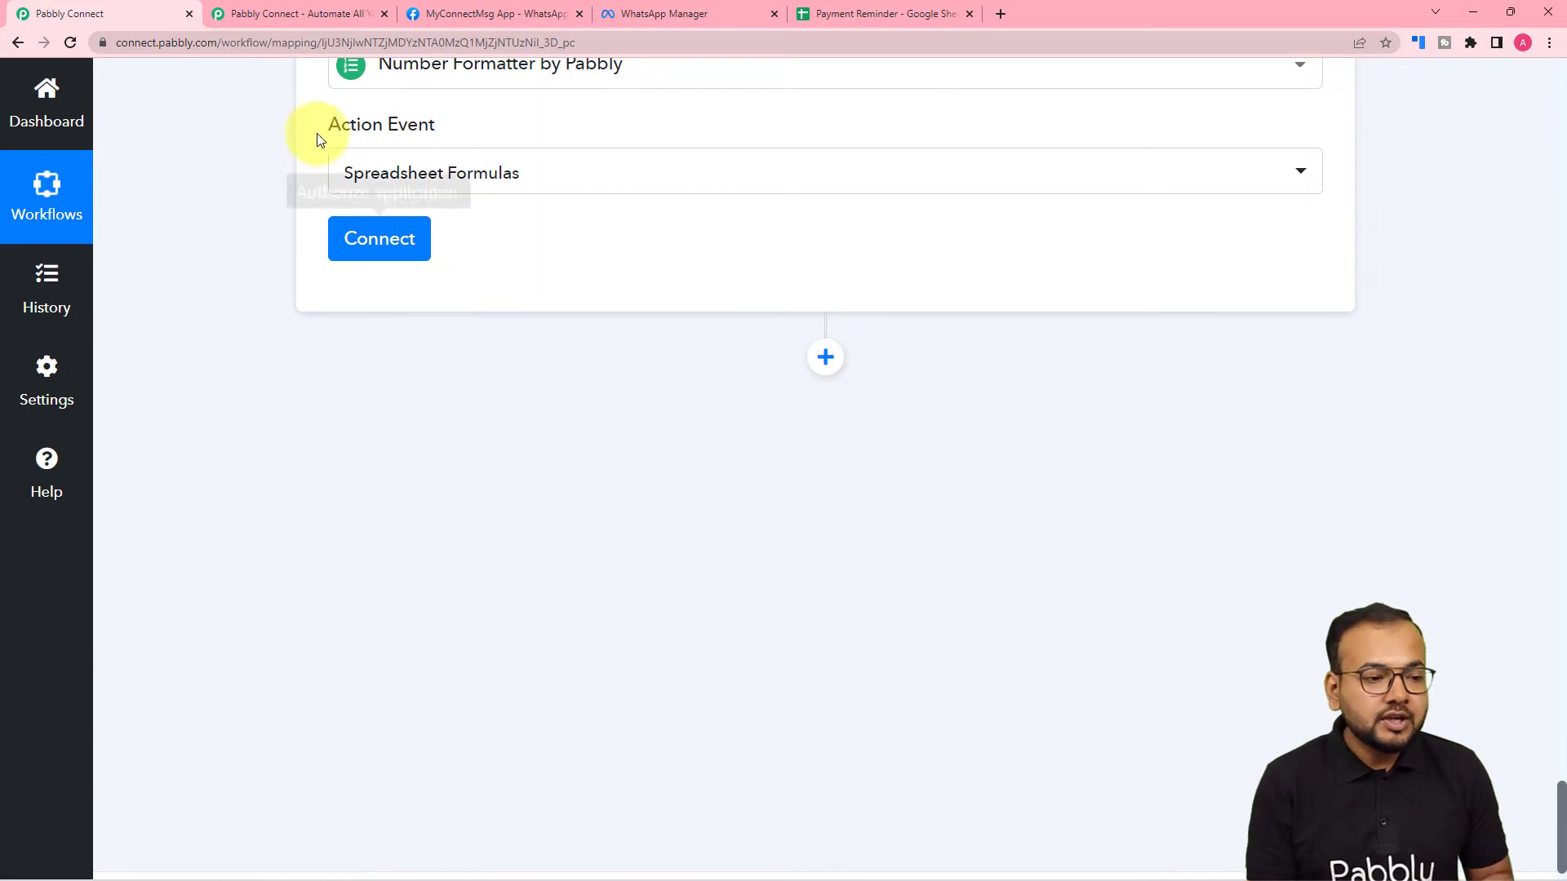
click(400, 245)
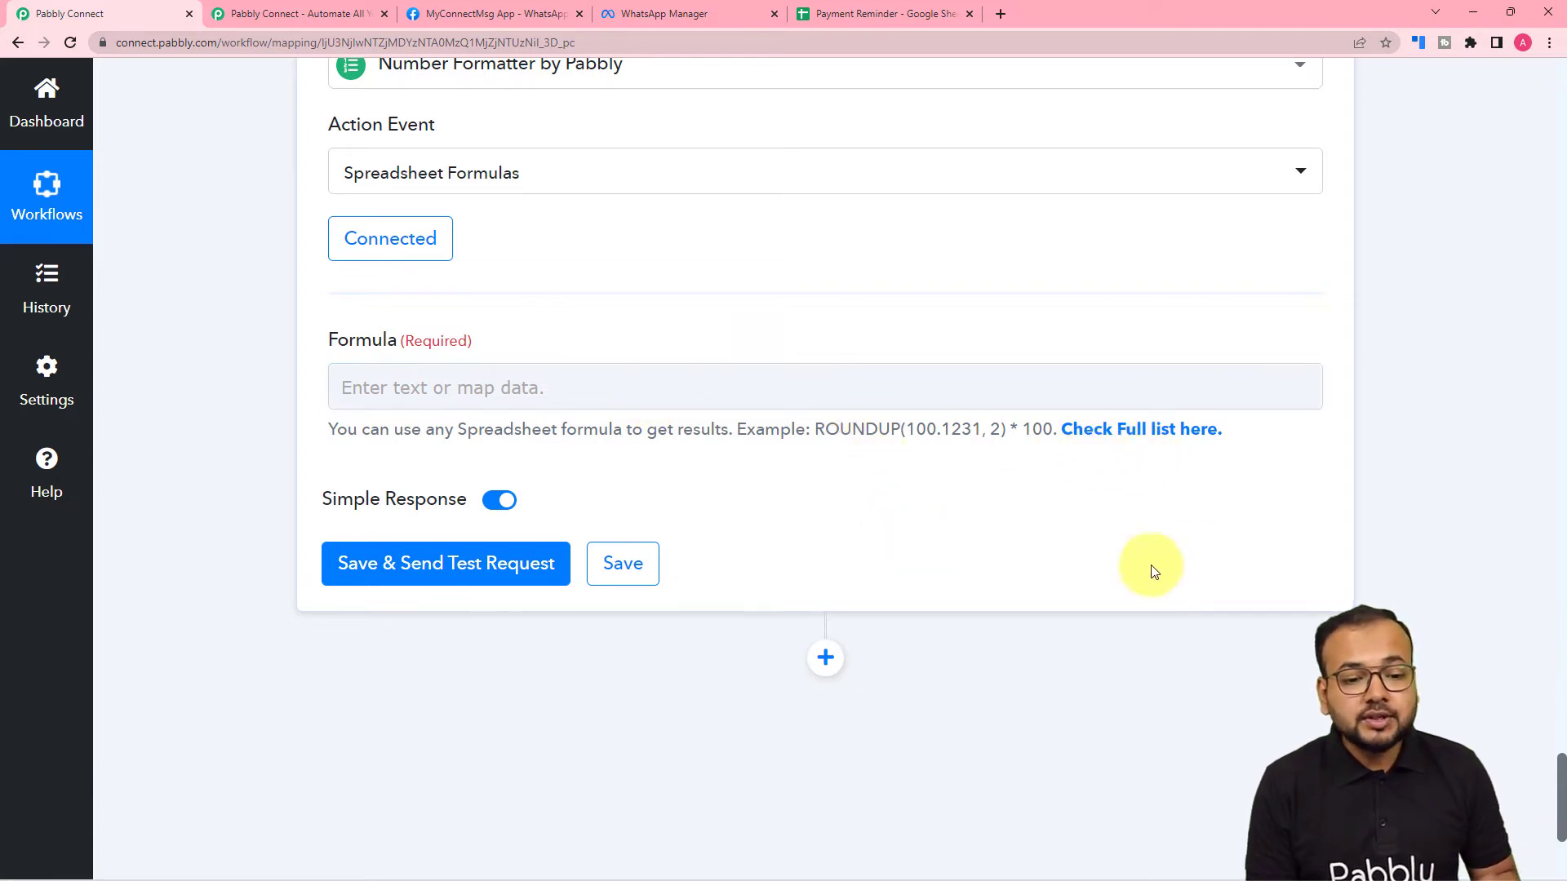
- Look up the DAYS function in Pabbly's full list of supported spreadsheet formulas and copy its example call DAYS('3/15/11', '2/1/11')
click(1093, 440)
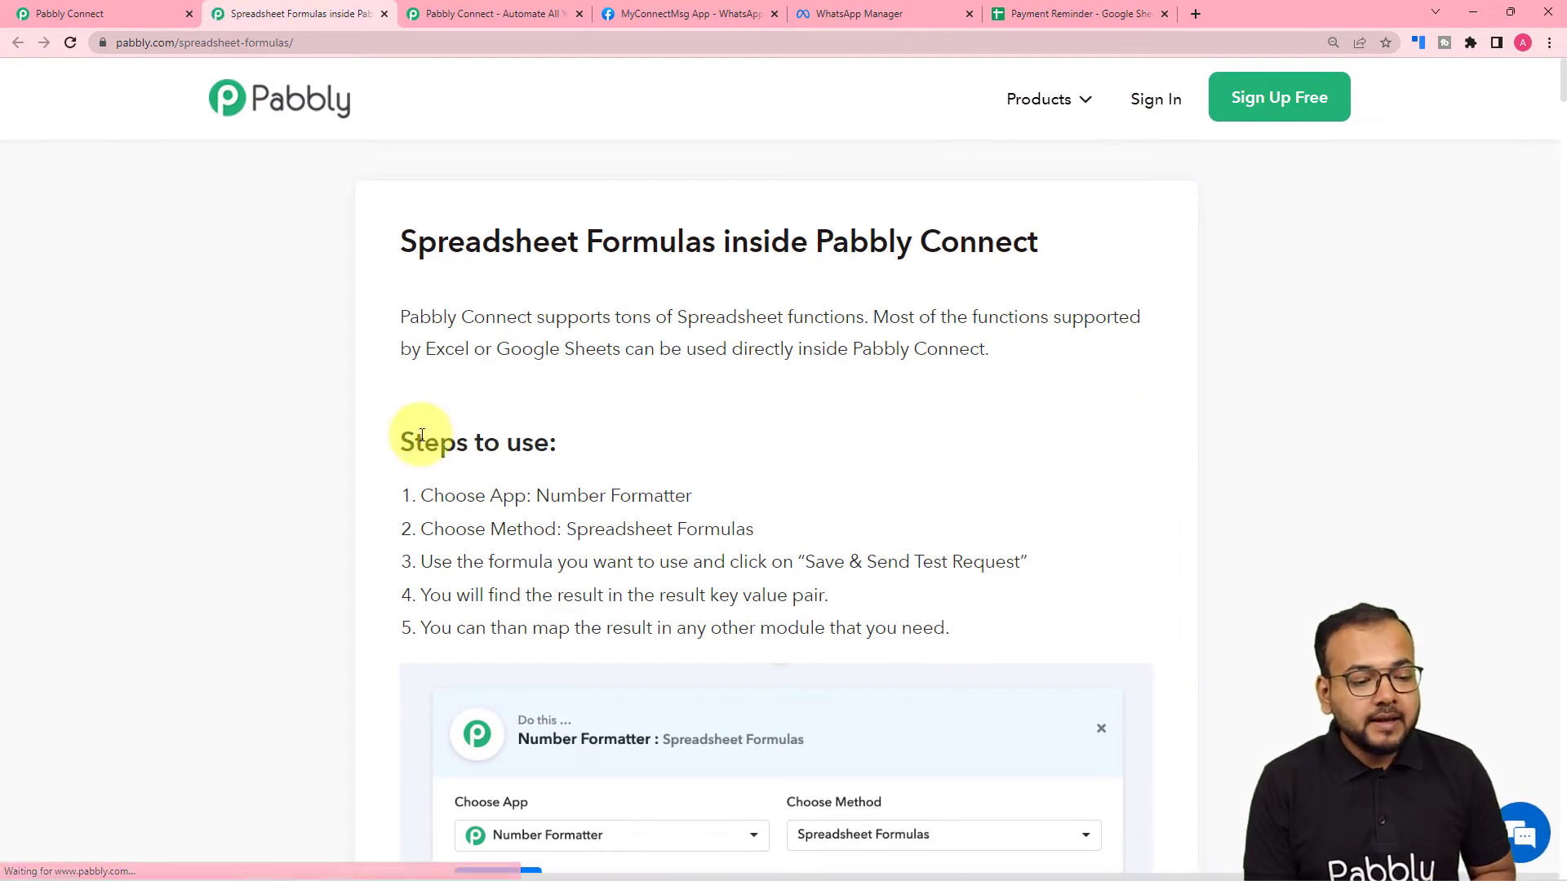
scroll(421, 437, down, 15)
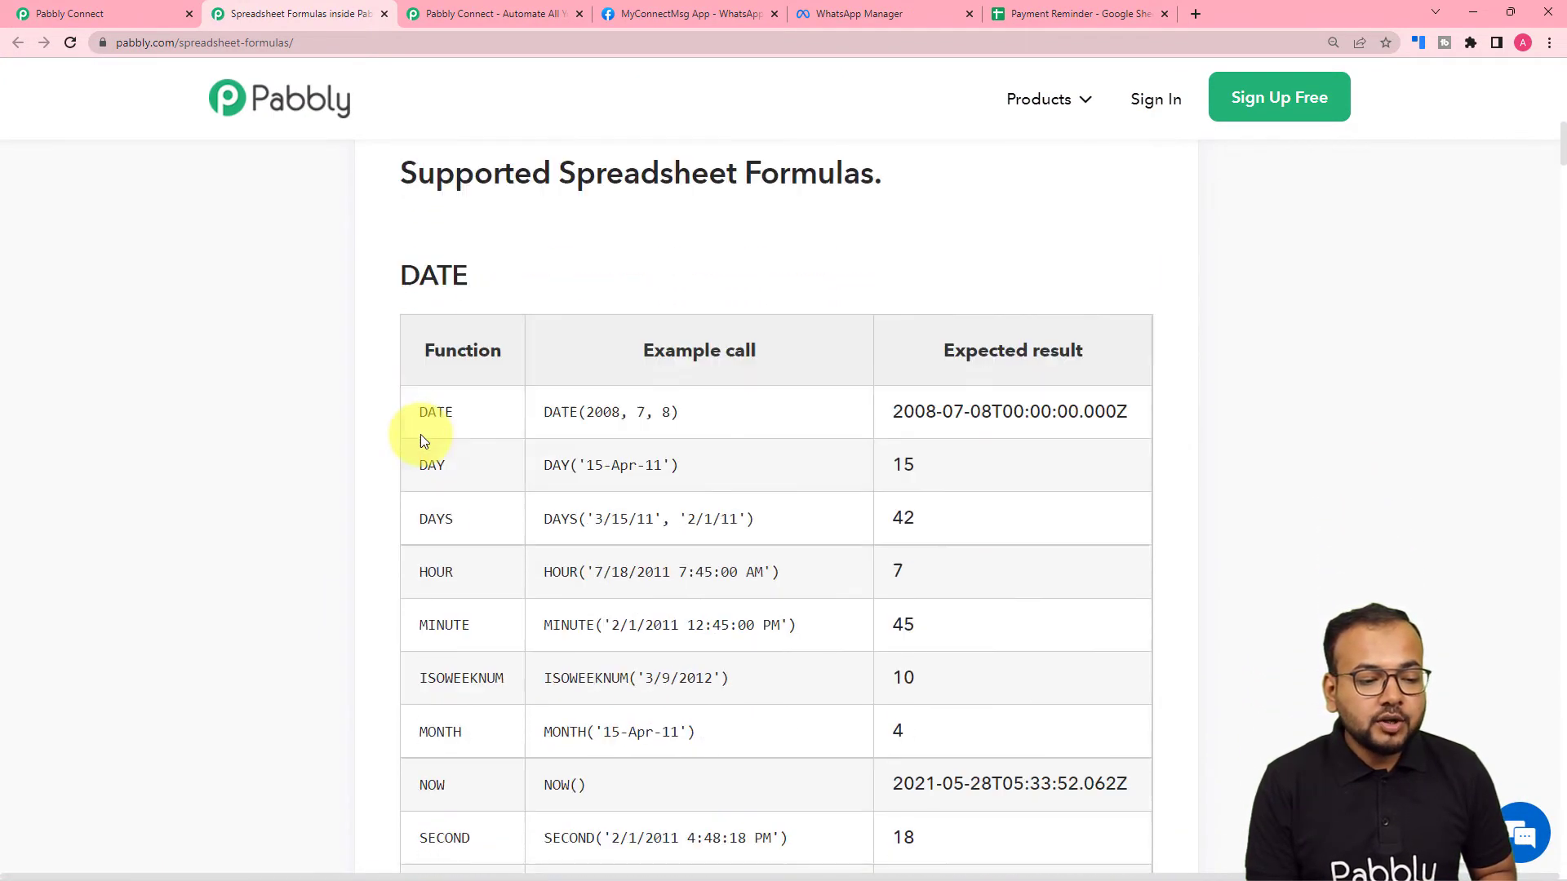
scroll(423, 441, down, 2)
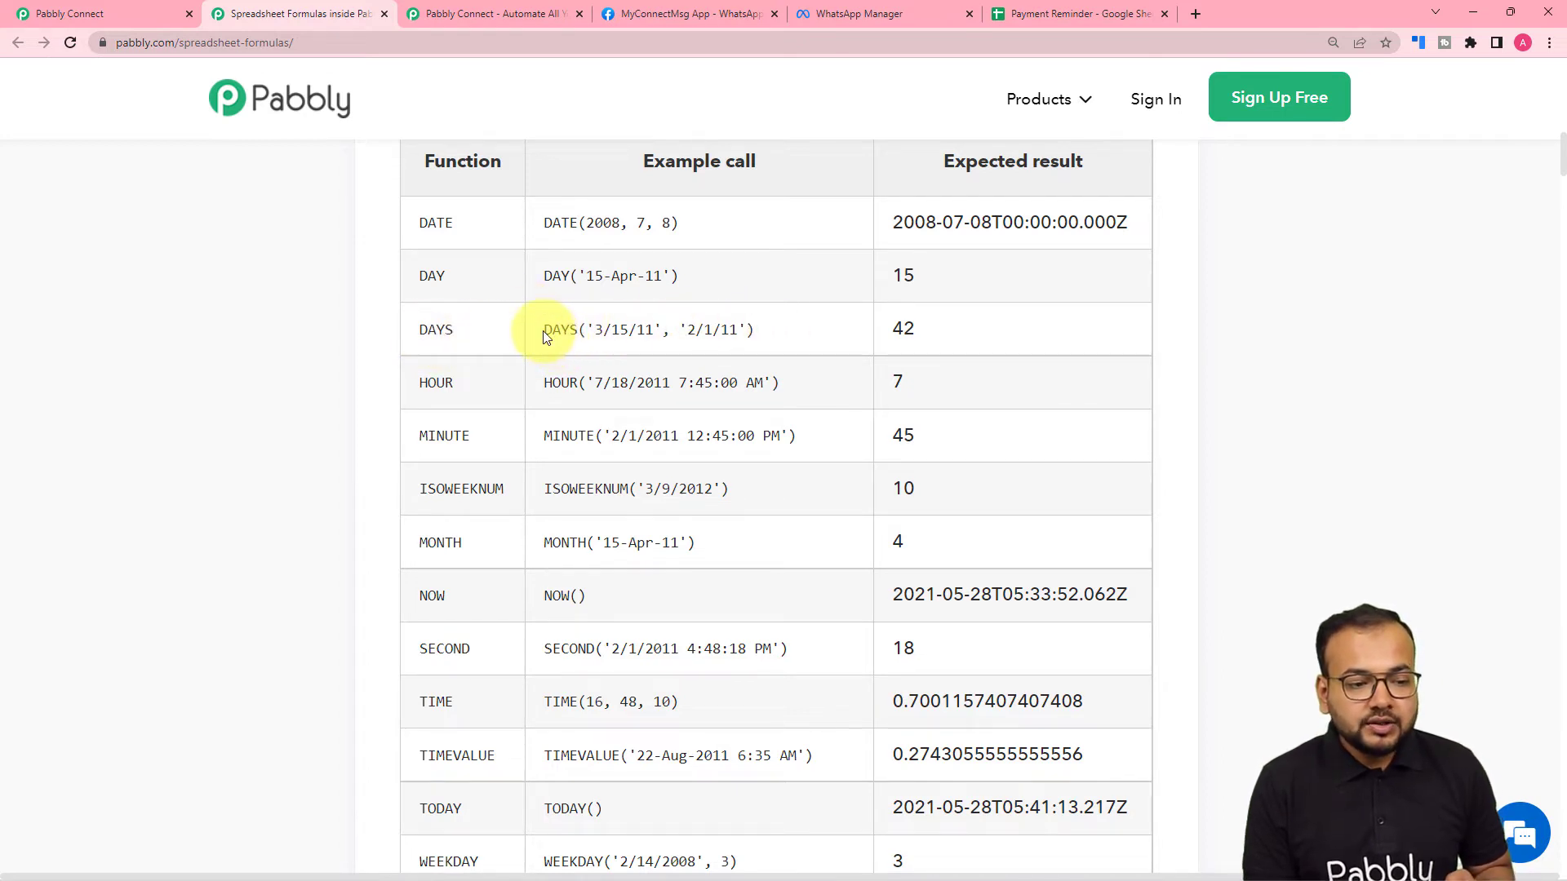
drag(544, 338, 720, 351)
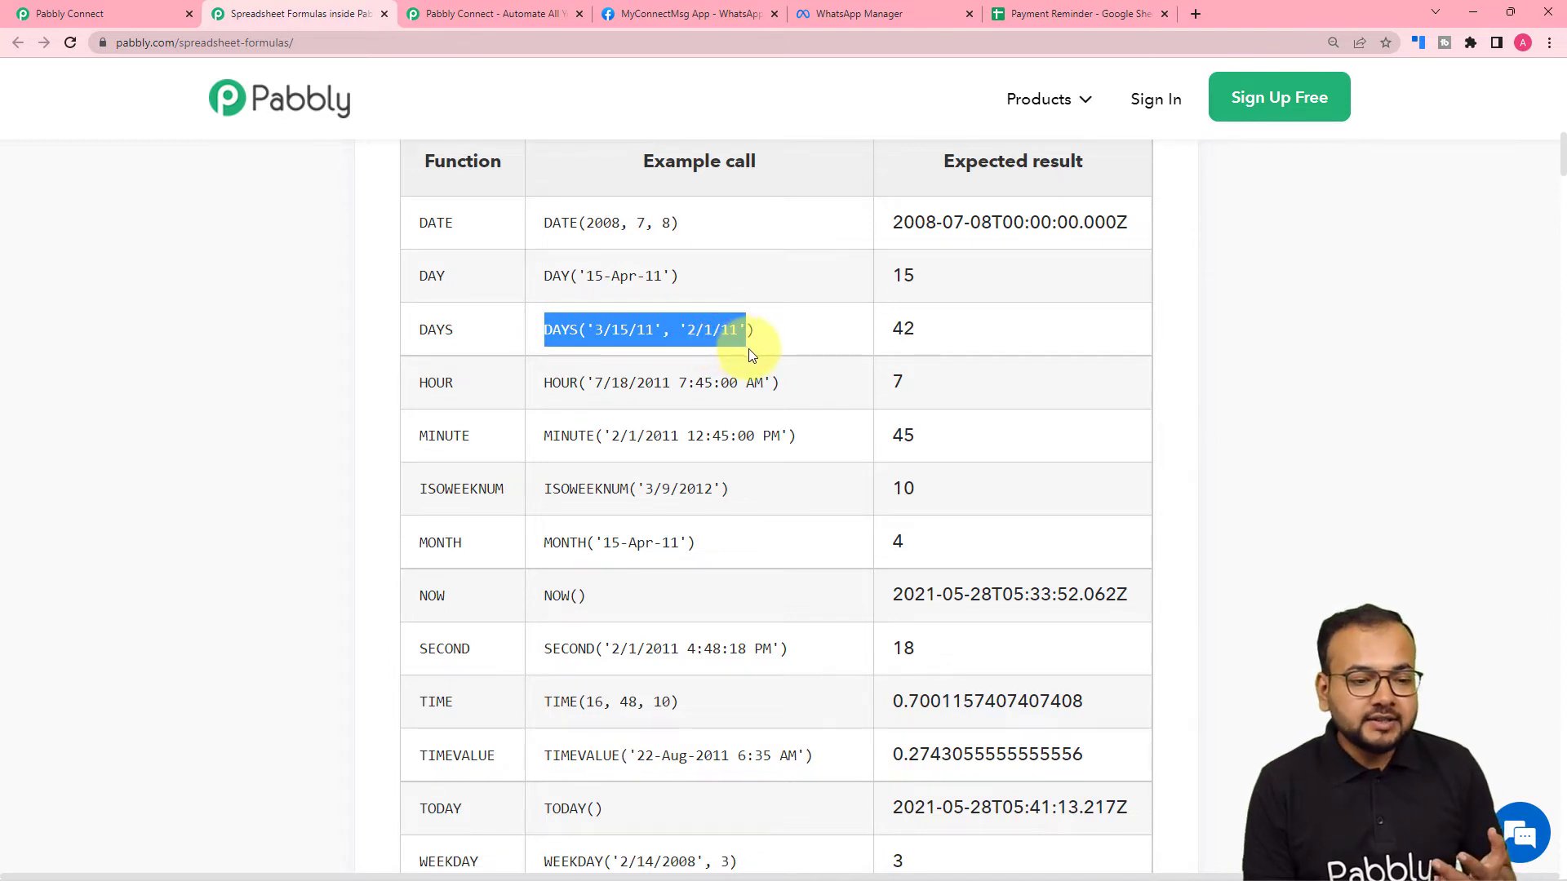
drag(751, 355, 755, 358)
key(ctrl+c)
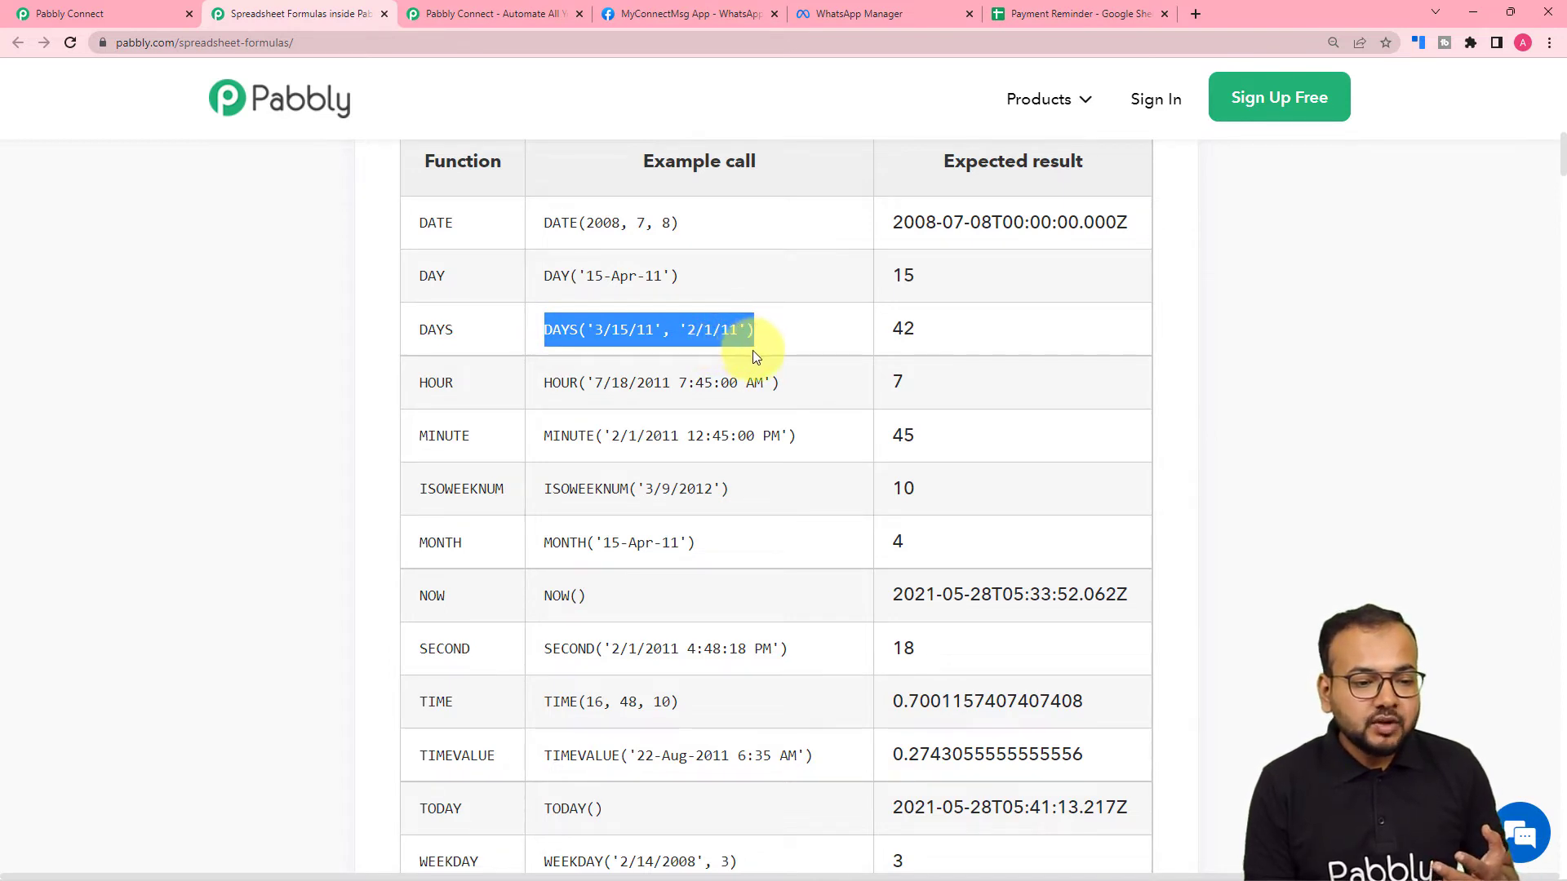
right_click(698, 328)
click(702, 339)
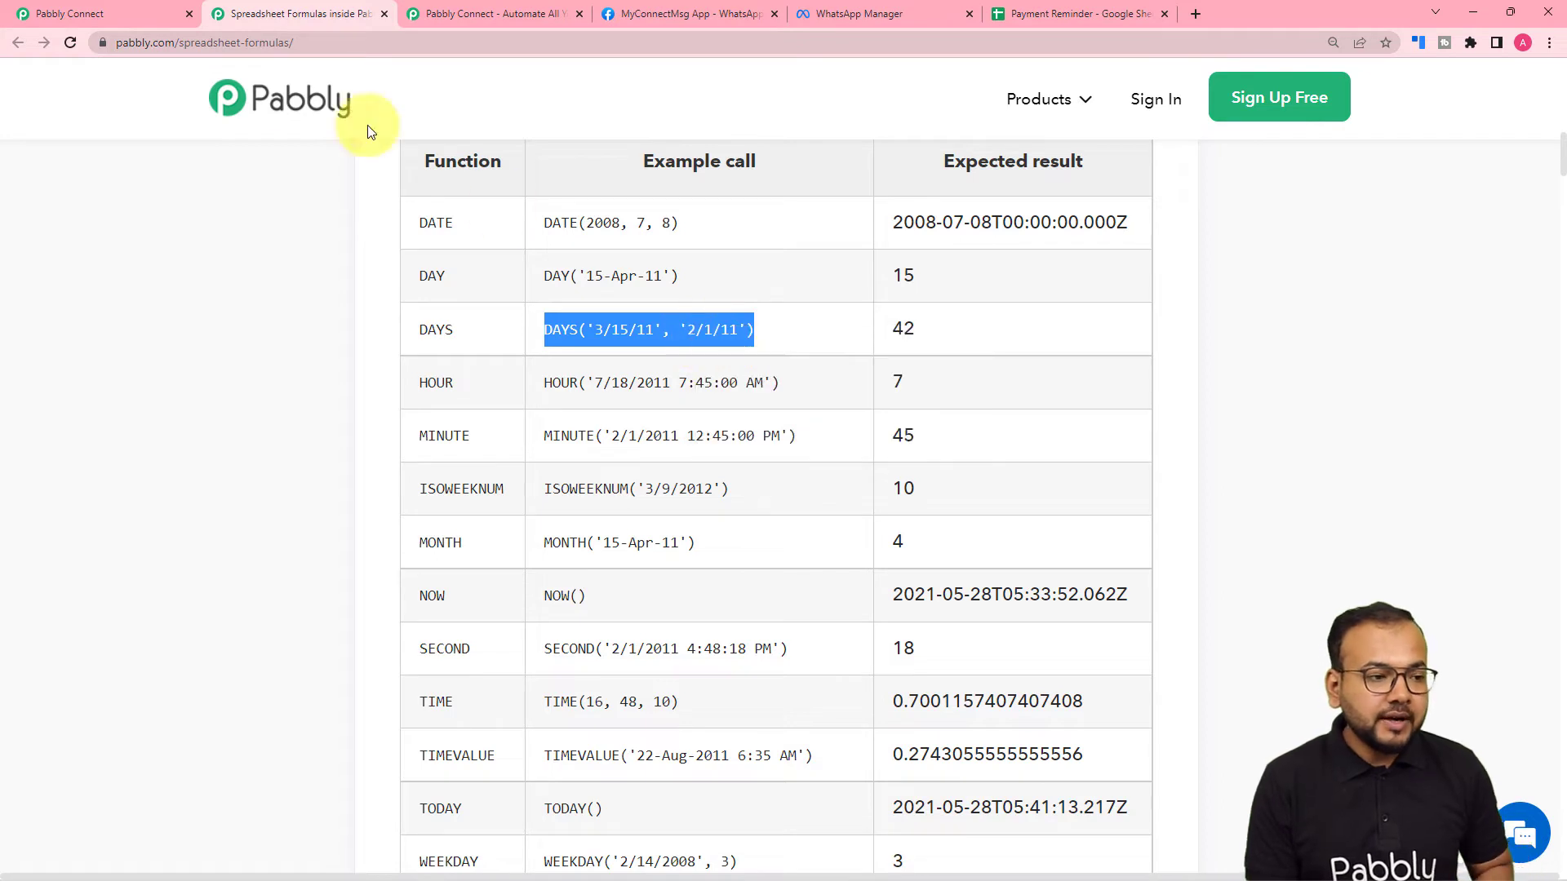
- Return to the workflow and paste the copied DAYS example into the Number Formatter's Formula field
click(135, 8)
click(542, 387)
right_click(480, 396)
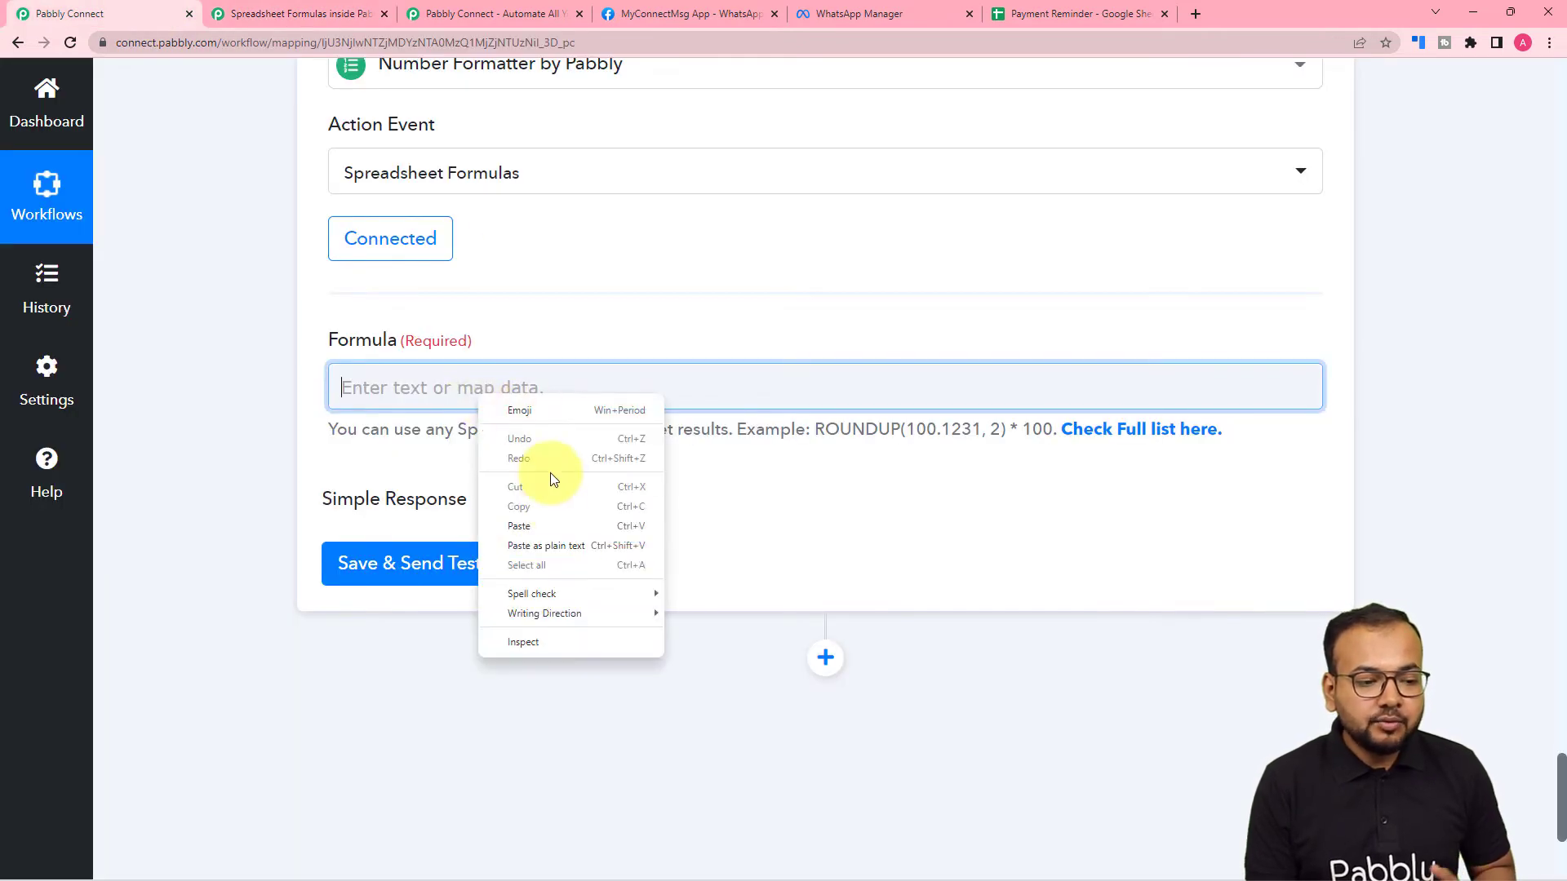
click(547, 526)
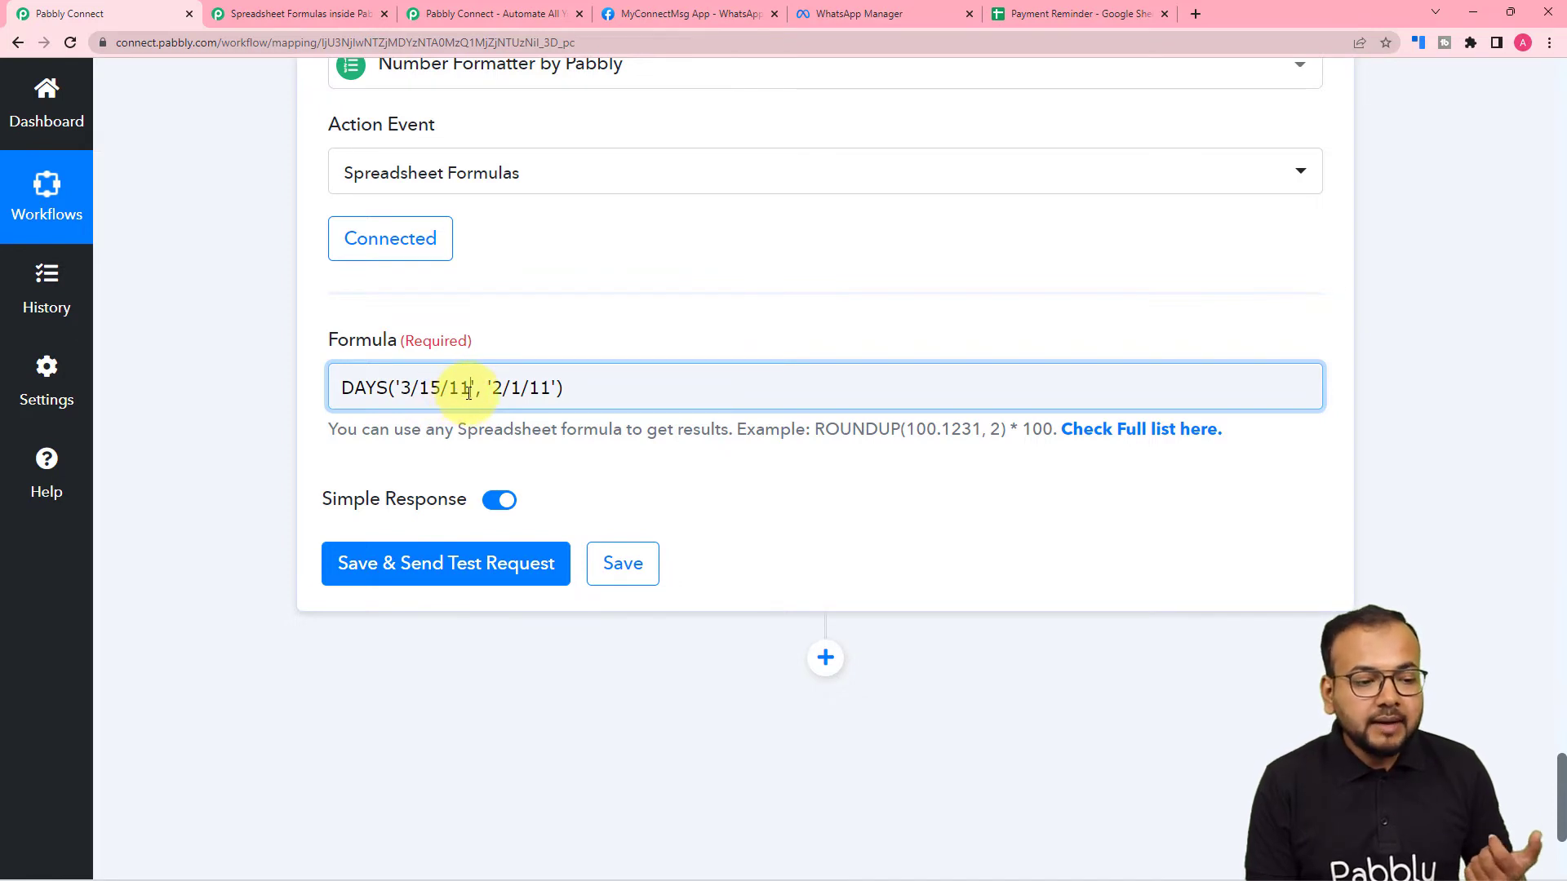
- Remove both sample dates from the formula, leaving DAYS('', '')
click(470, 391)
key(BackSpace)
key(BackSpace)
key(BackSpace)
key(BackSpace)
key(BackSpace)
key(BackSpace)
key(BackSpace)
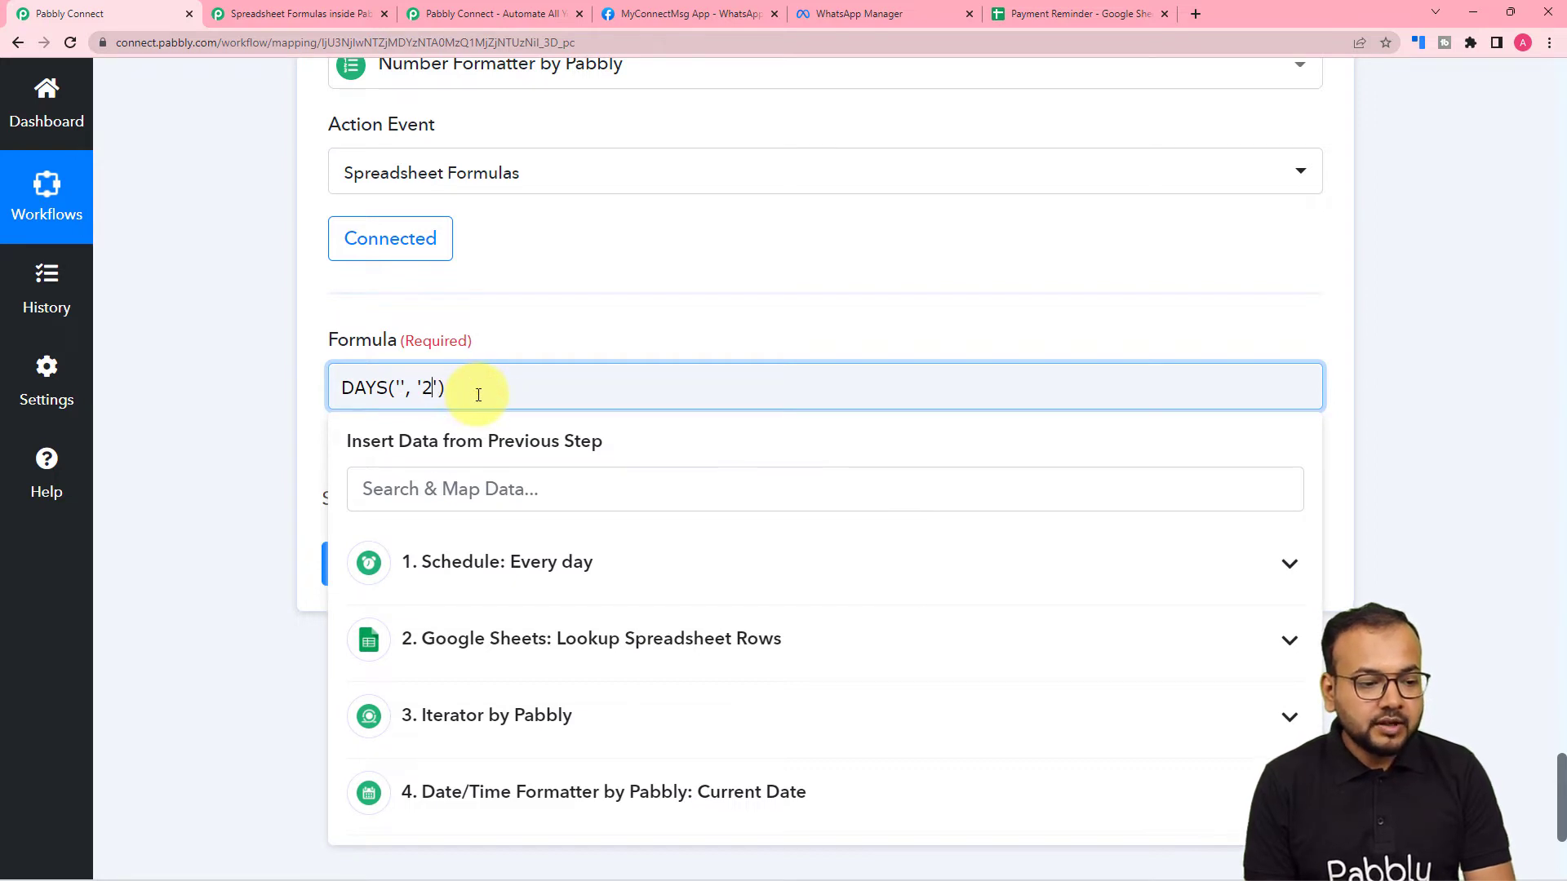
key(BackSpace)
- Map the Iterator's RowValue Due Dates between the first pair of quotes in the DAYS formula
click(401, 395)
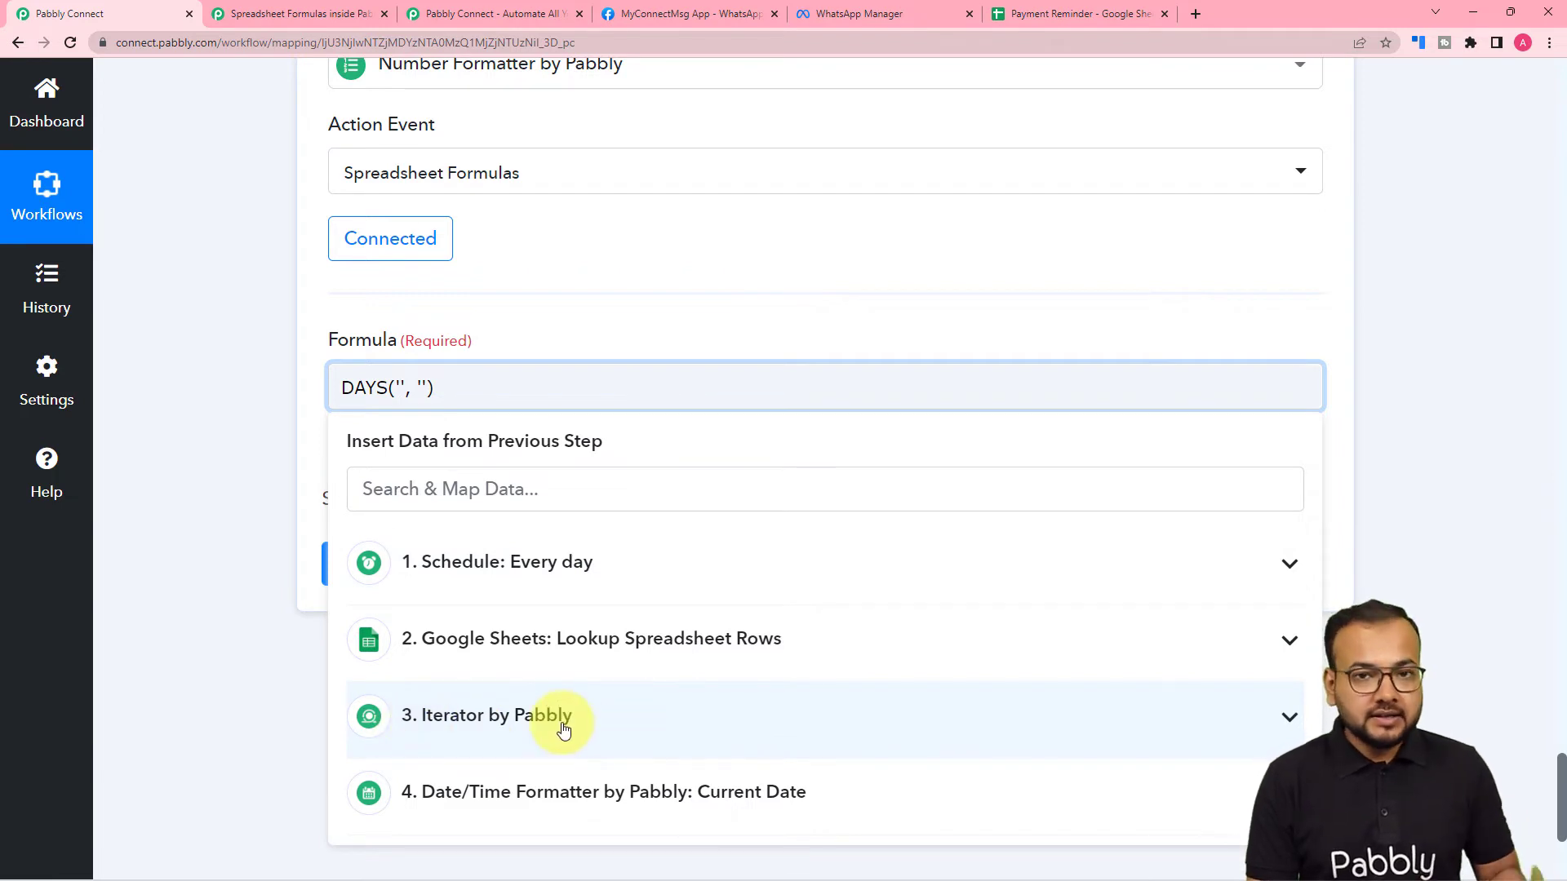
click(509, 724)
scroll(569, 735, down, 2)
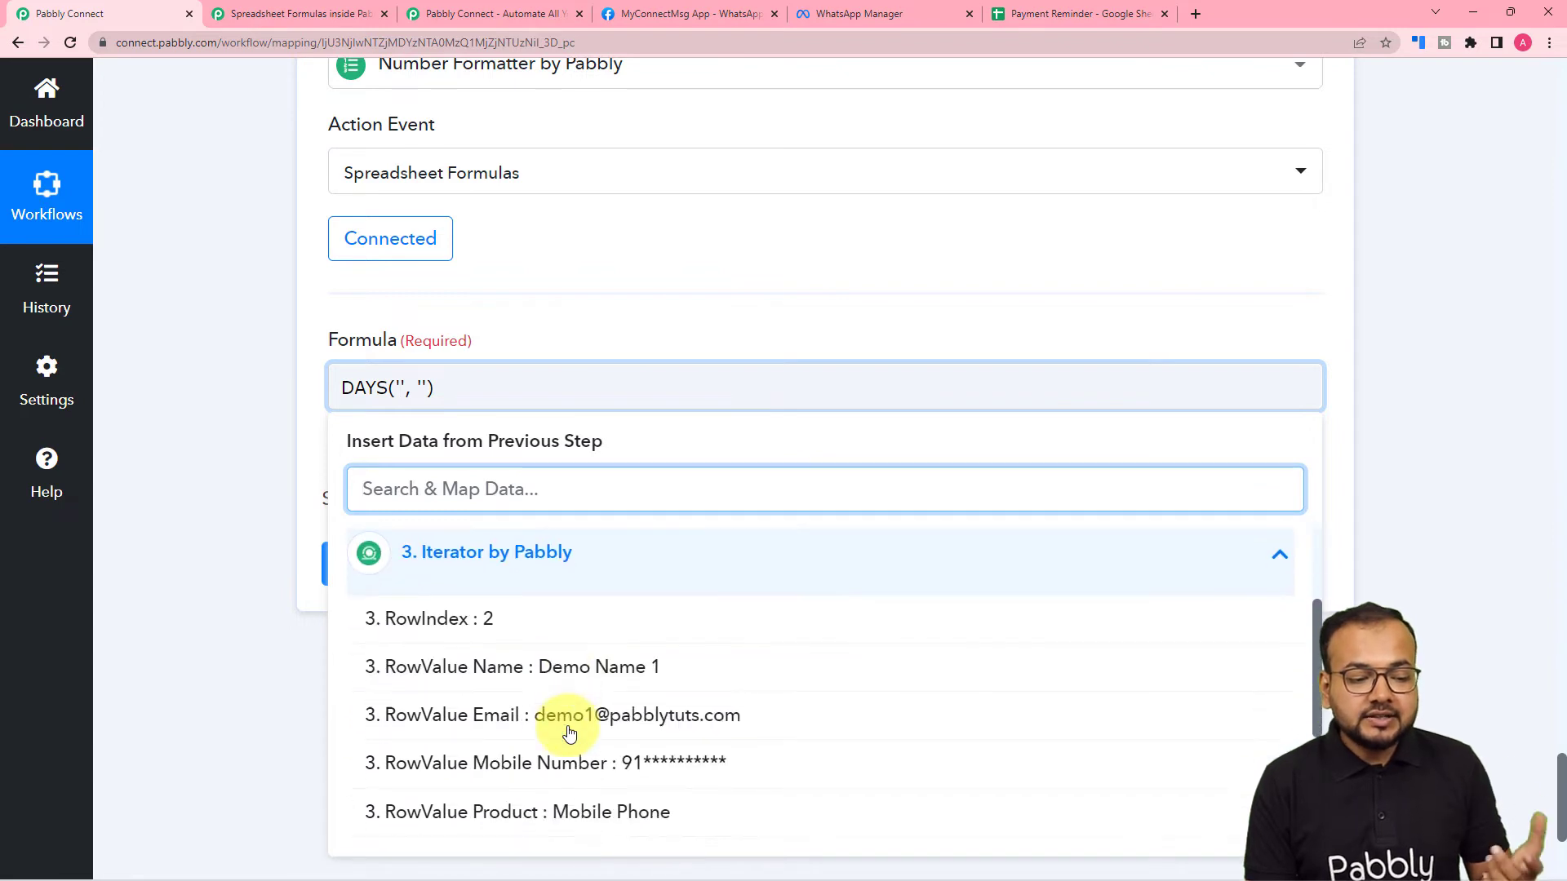
scroll(559, 746, down, 3)
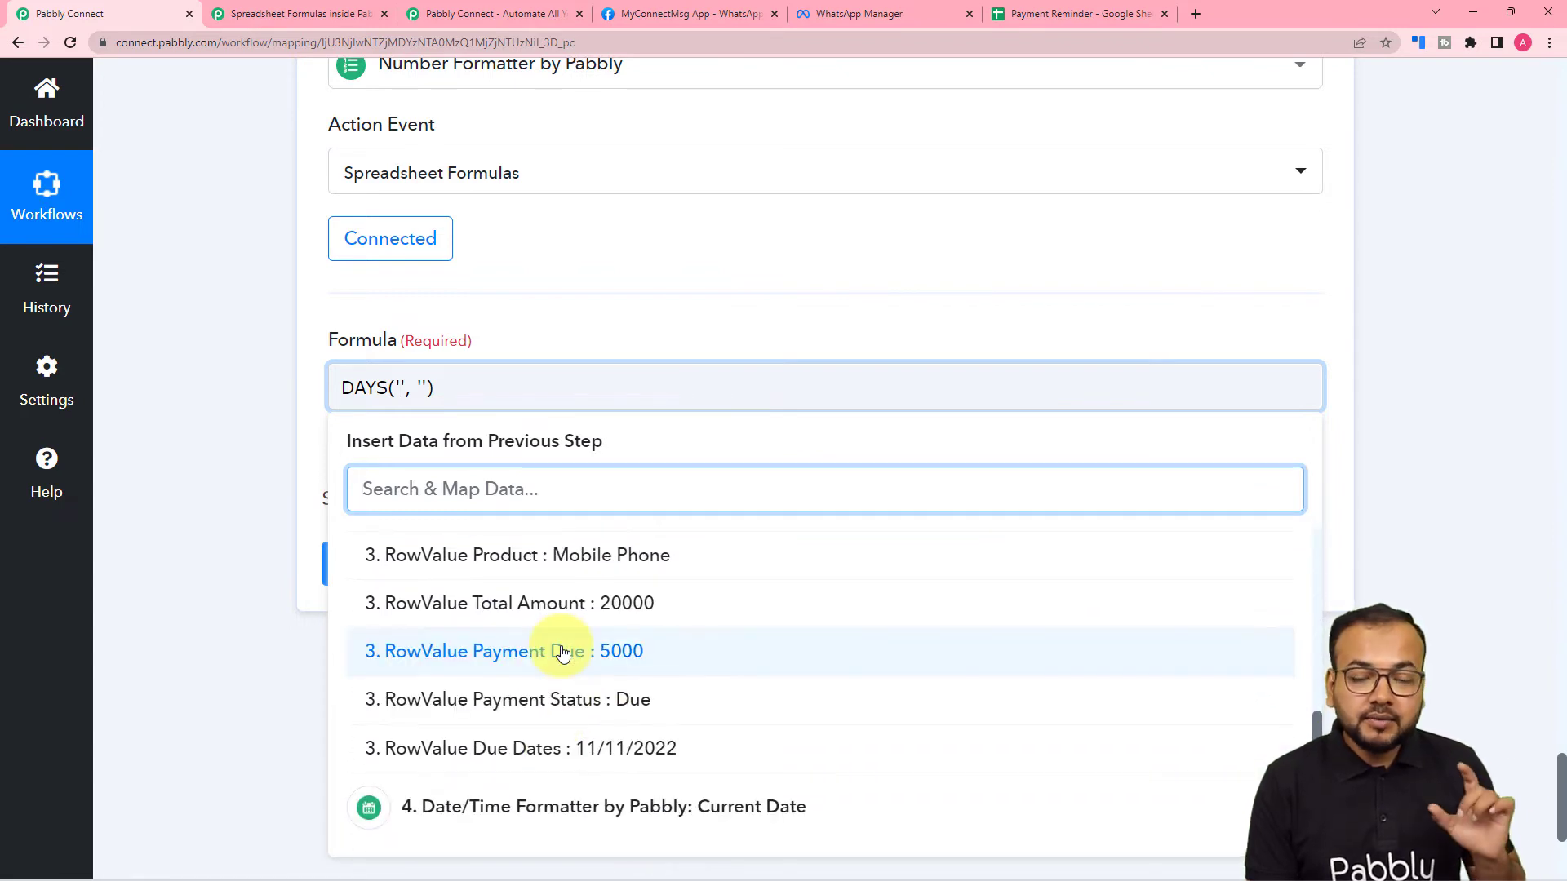
click(578, 752)
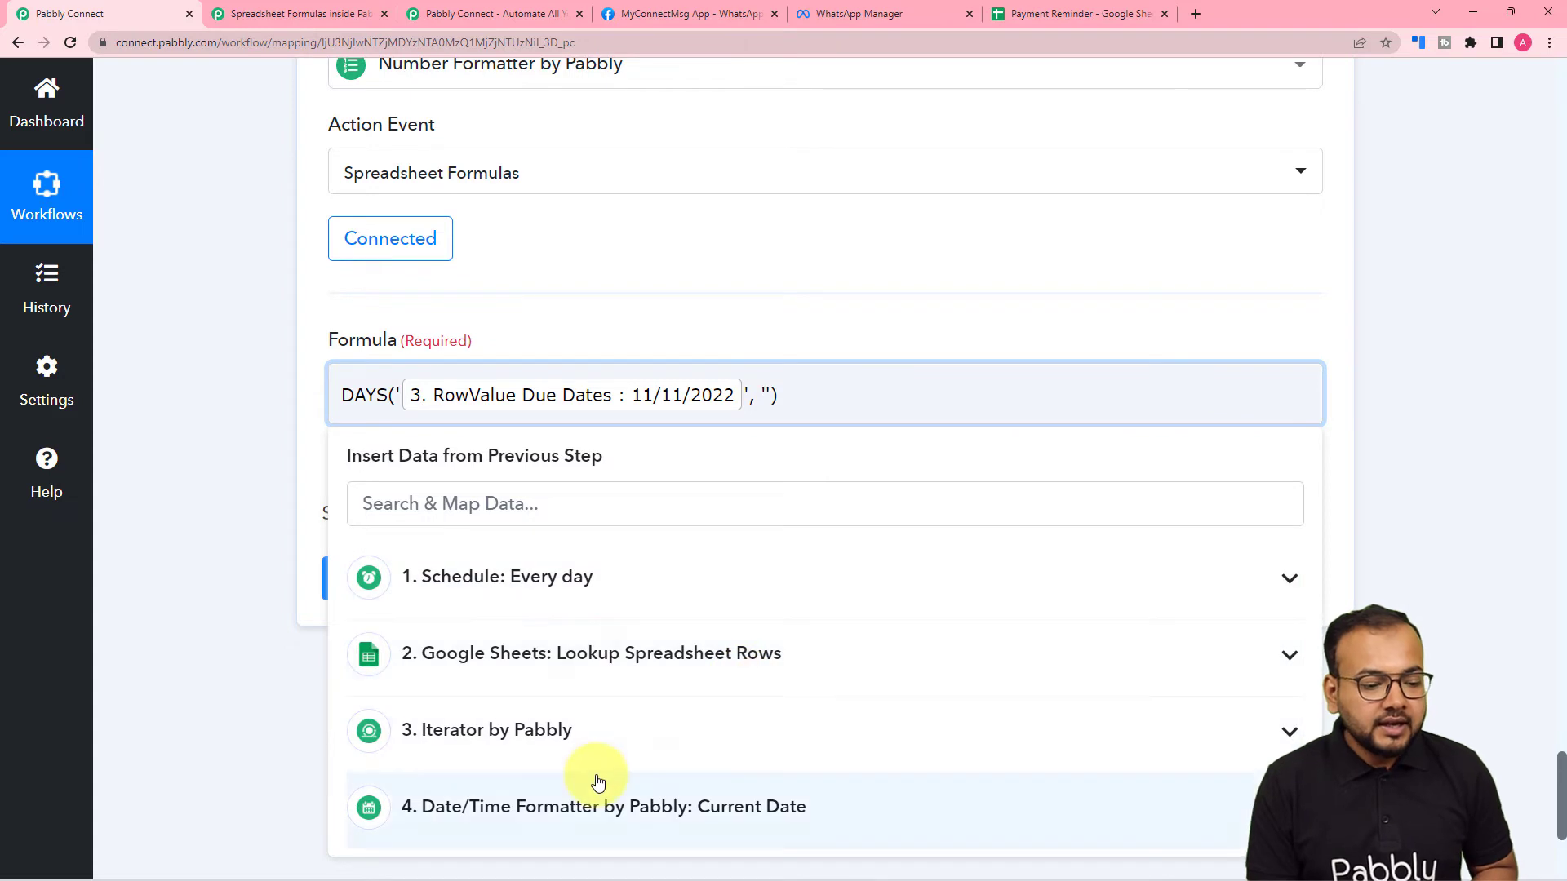
- Map the Current Date step's Datetime as the second DAYS argument, and save the step with a test request
scroll(599, 782, down, 2)
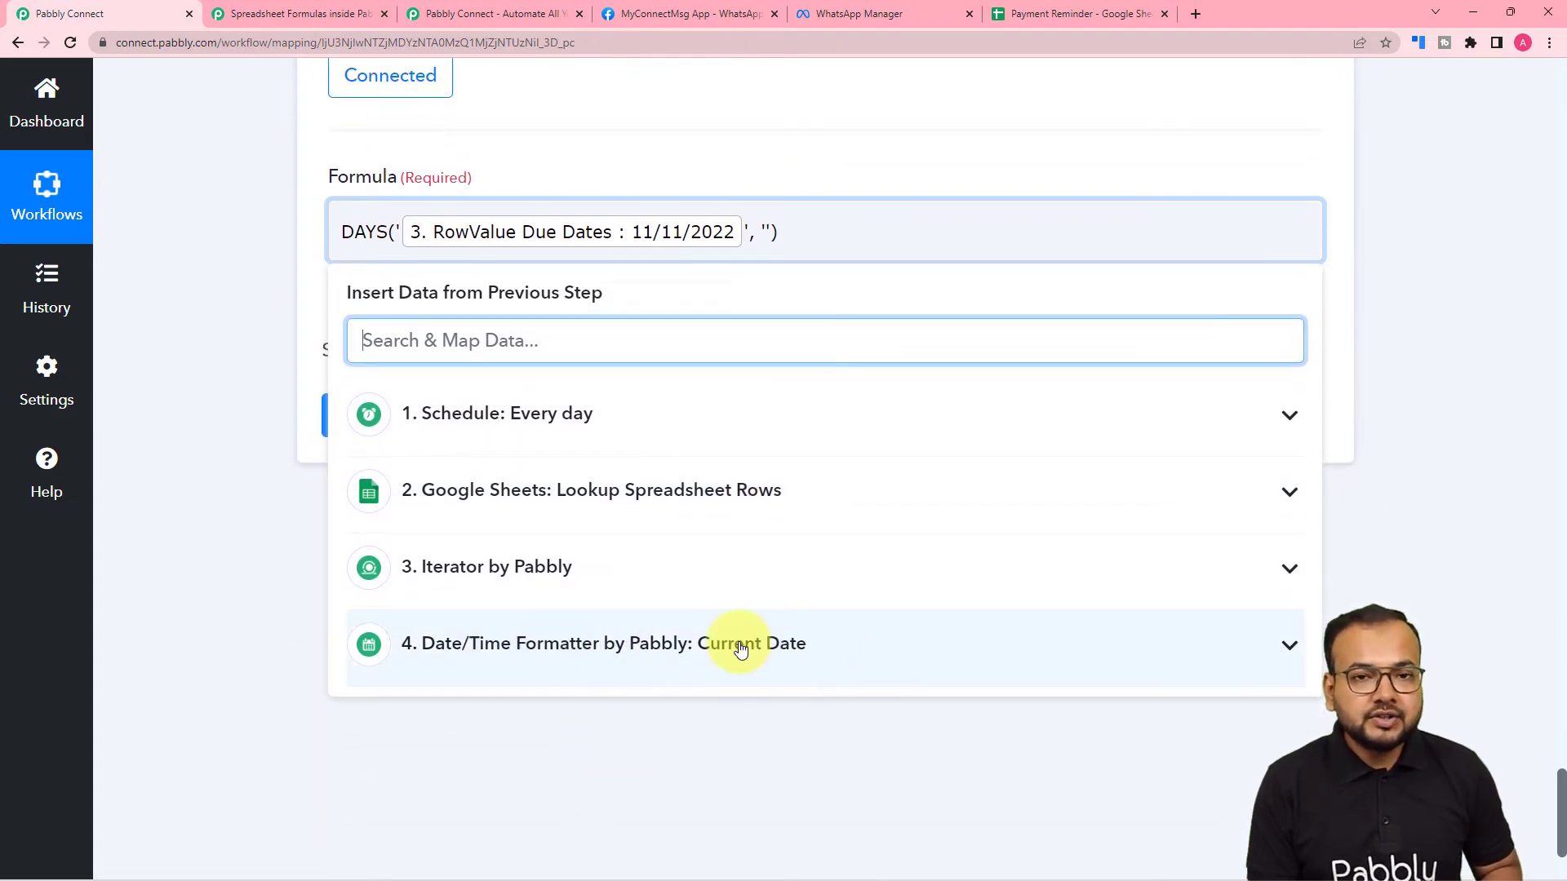
click(737, 650)
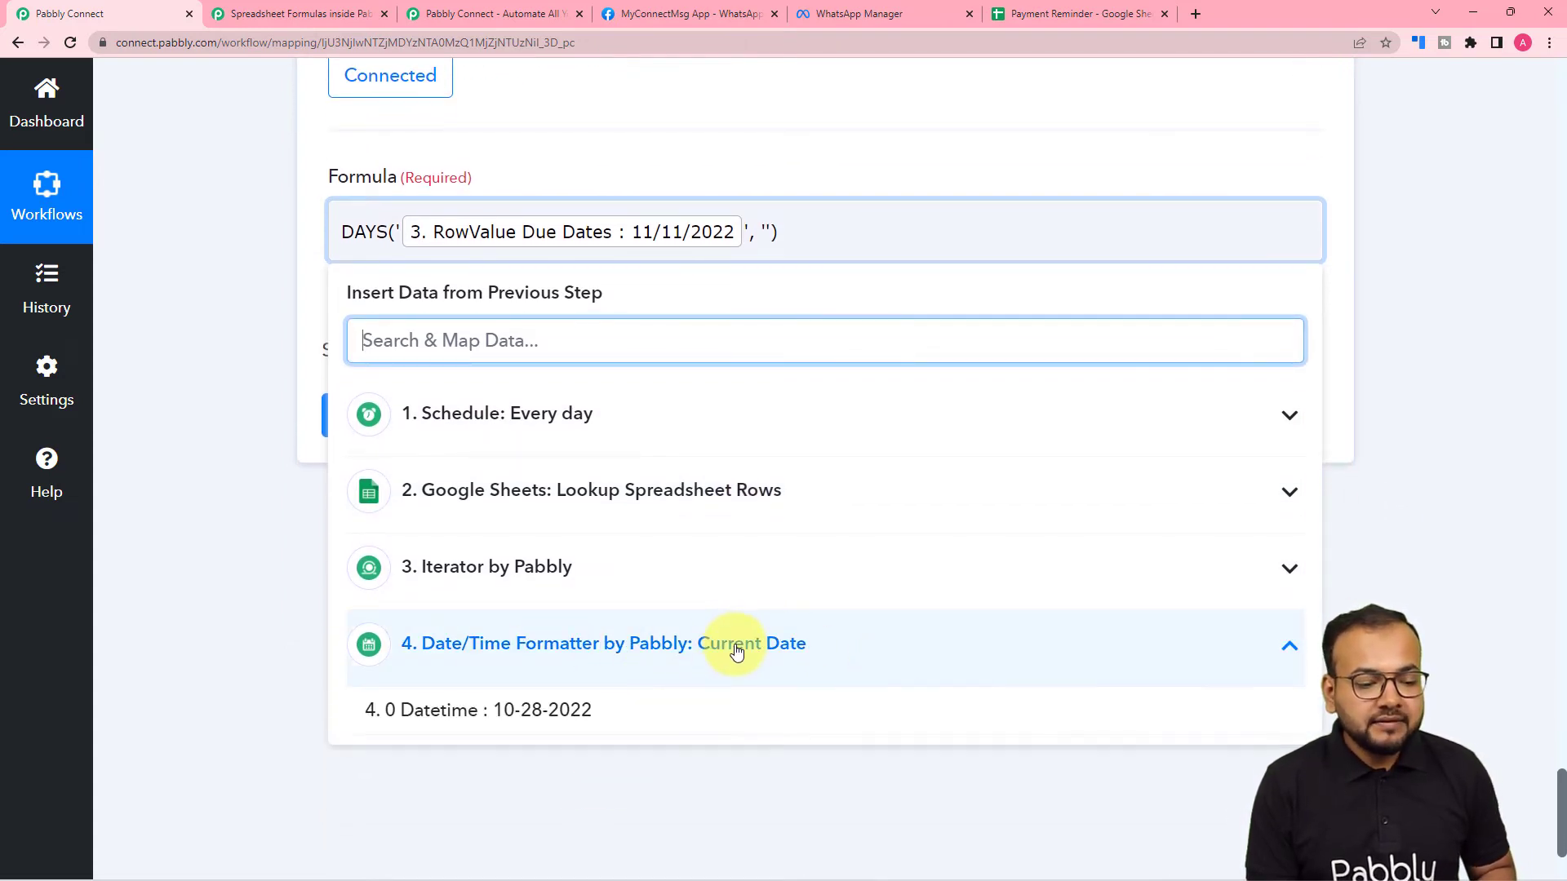
click(552, 714)
click(245, 550)
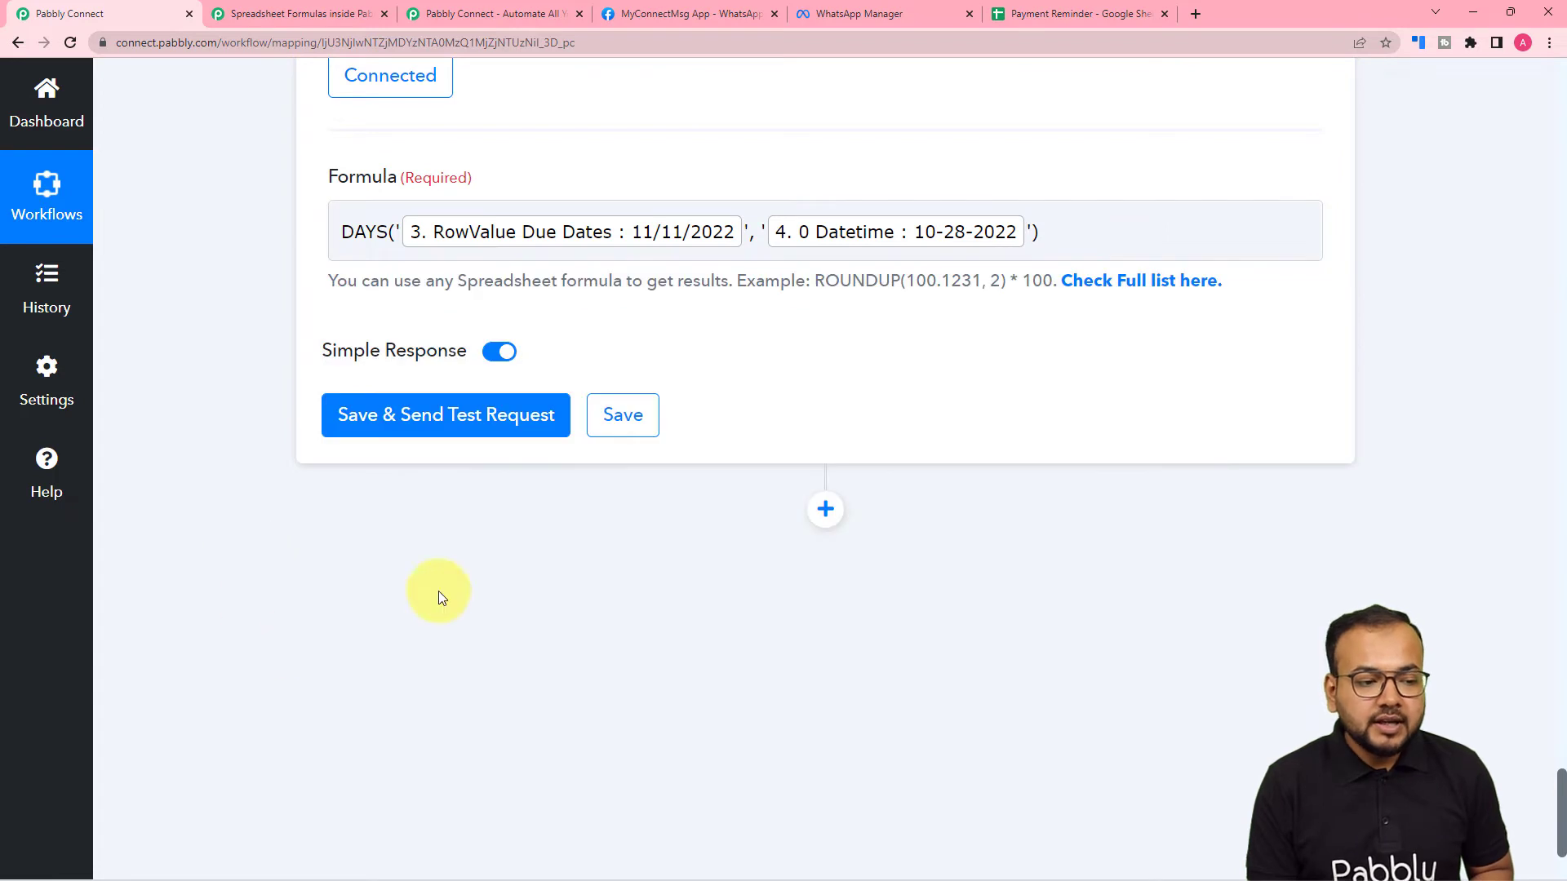
click(408, 418)
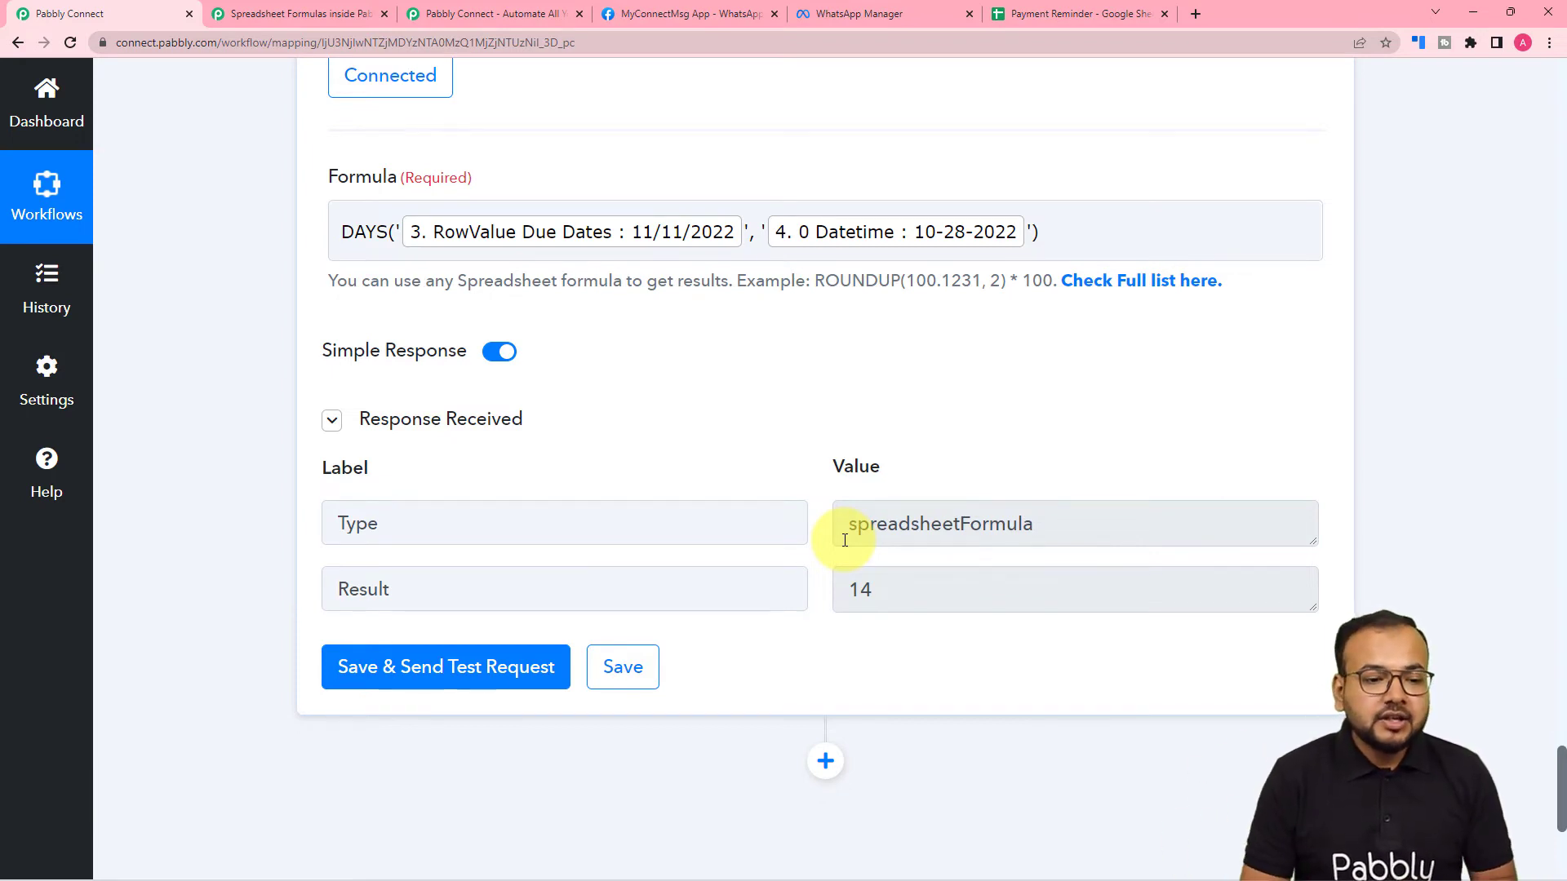
- Add a Filter by Pabbly action after the Number Formatter step
scroll(843, 539, down, 4)
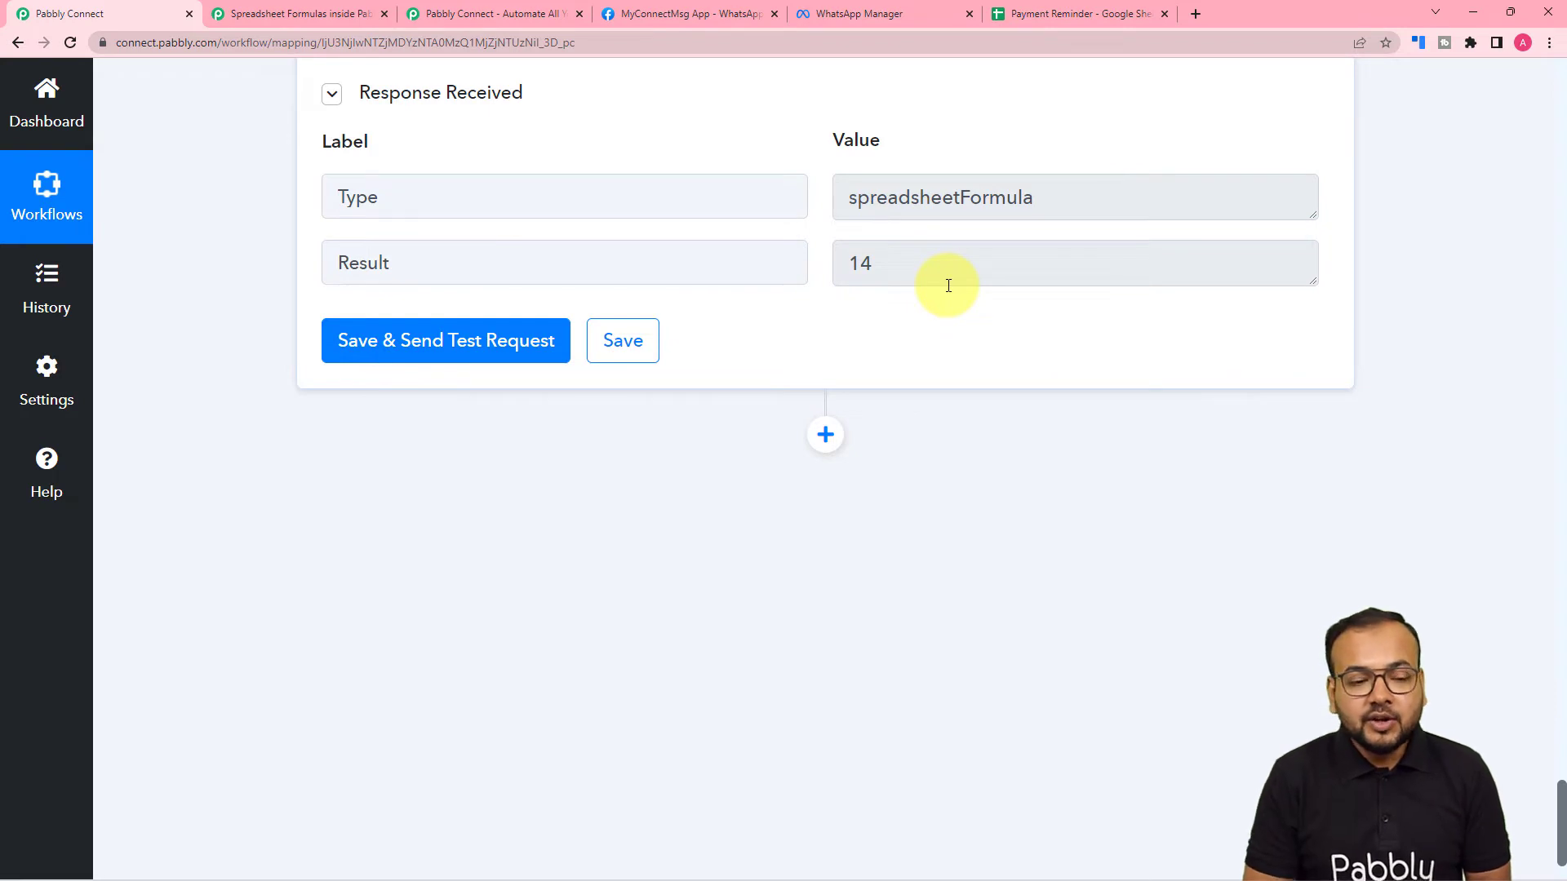
click(825, 434)
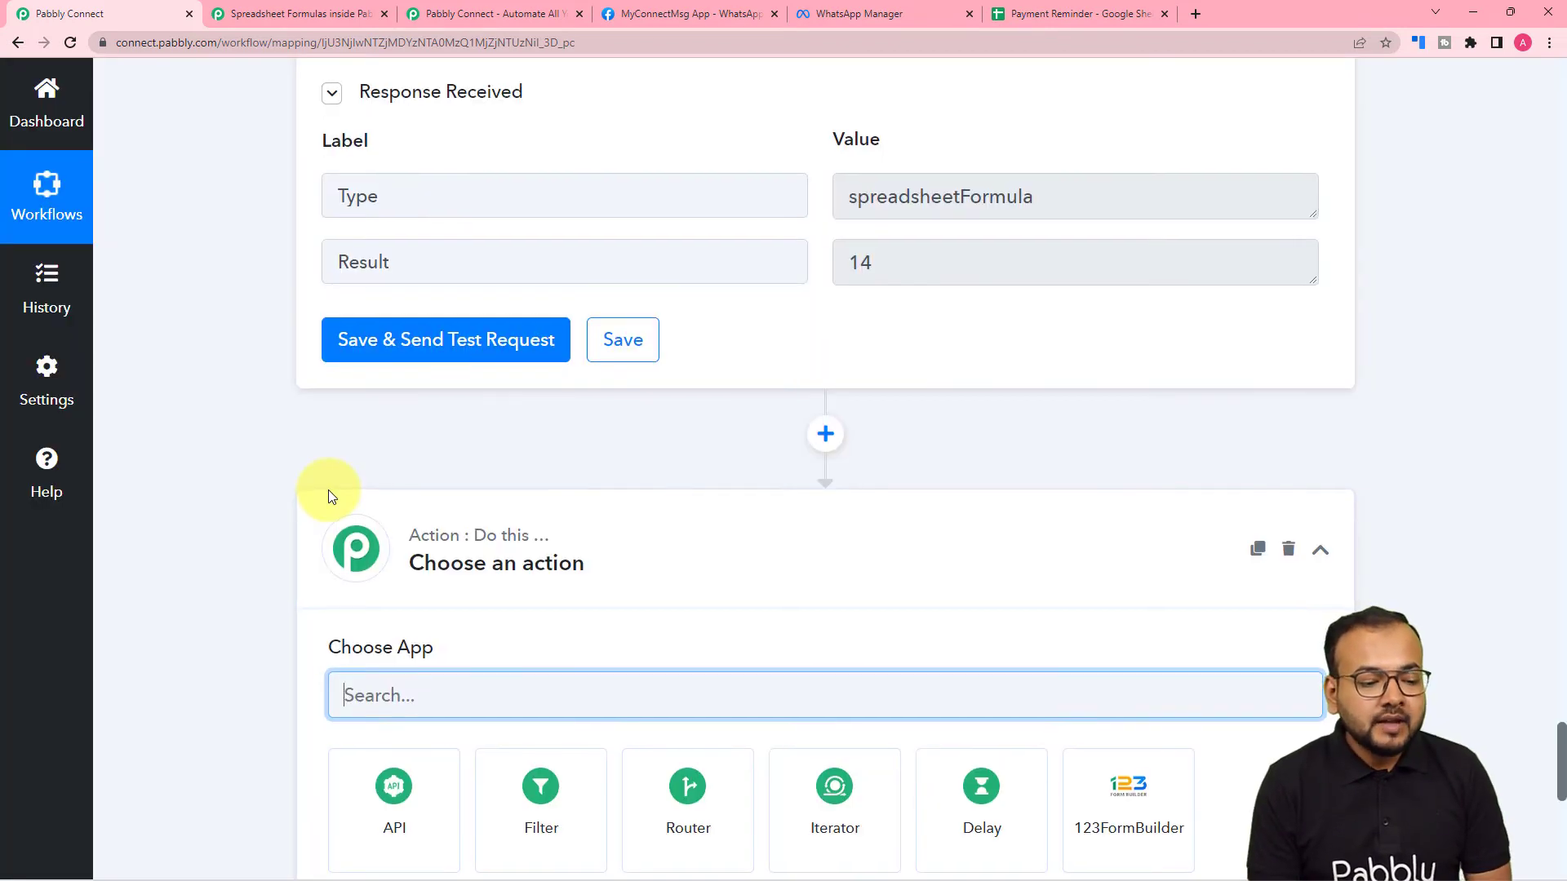
click(539, 575)
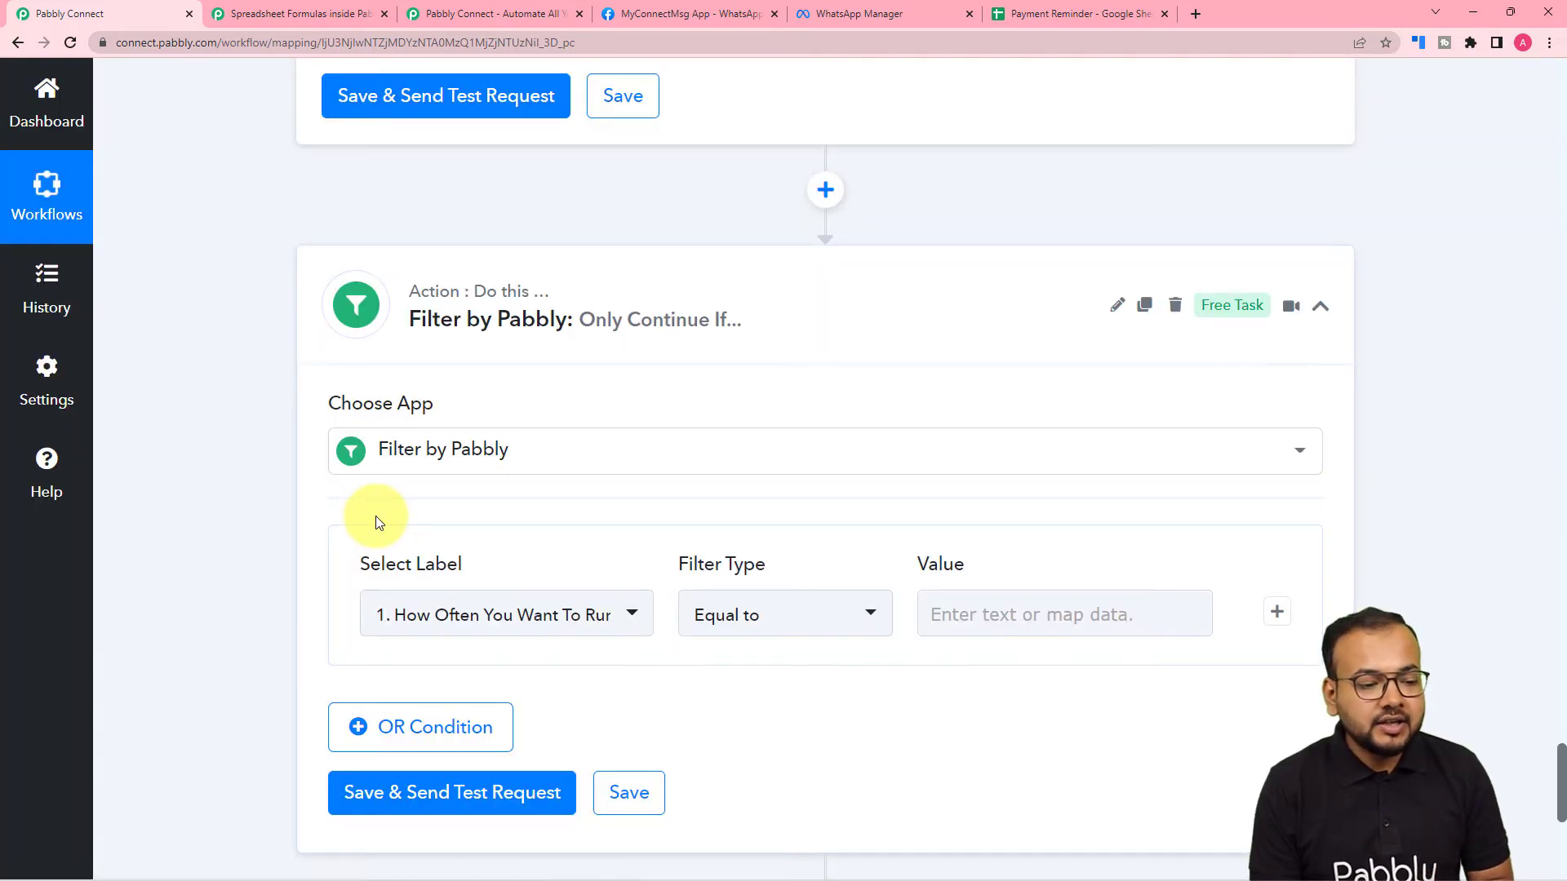
- Set the filter condition's label to the Result from the Number Formatter step
scroll(377, 521, down, 2)
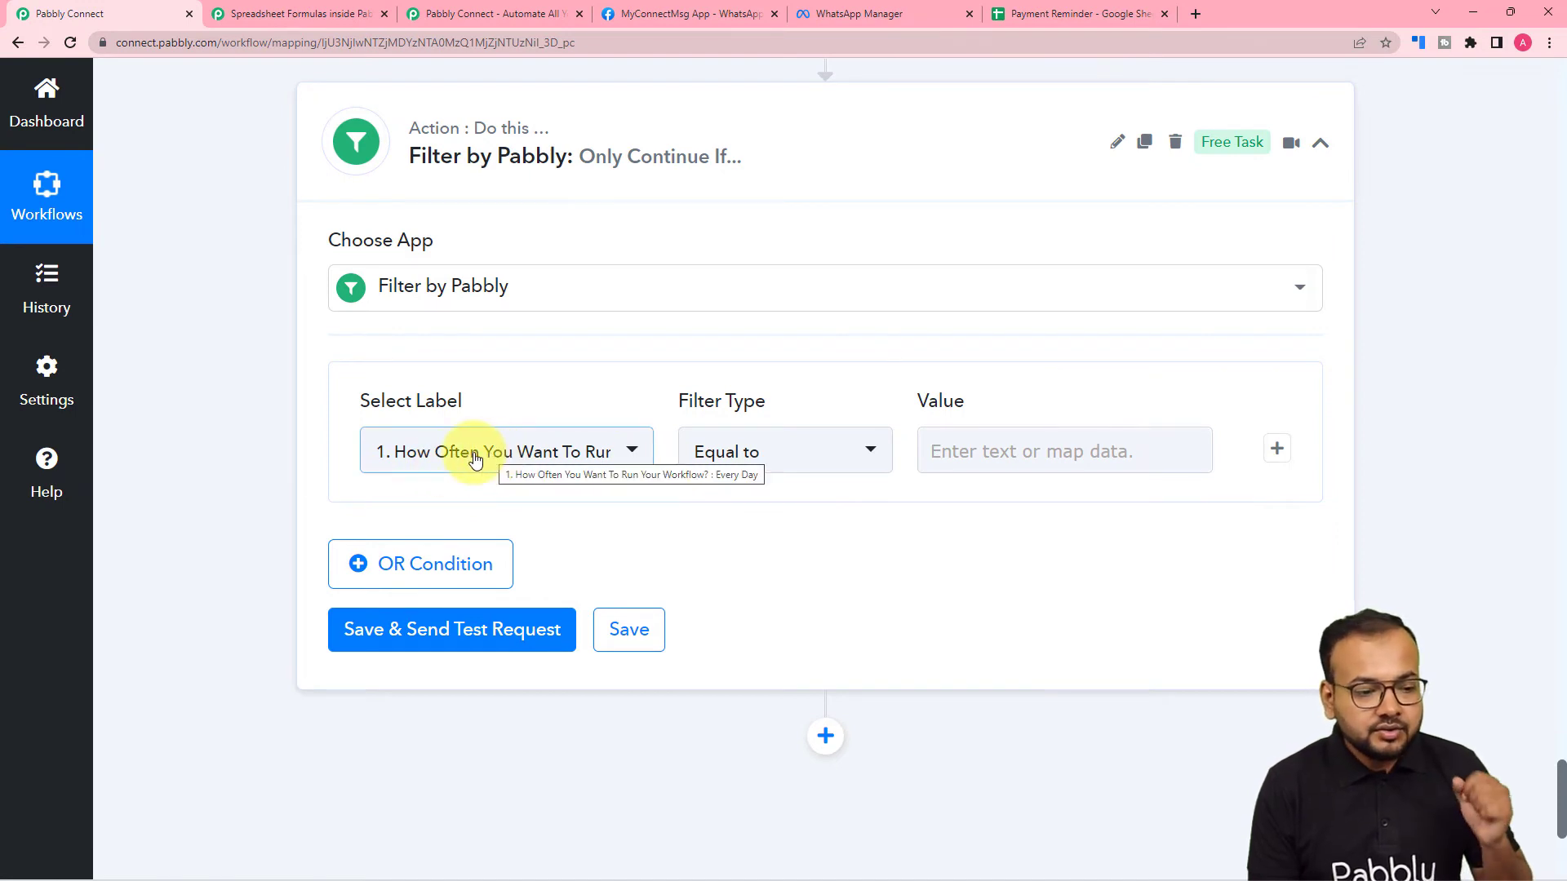
click(473, 451)
scroll(554, 625, down, 5)
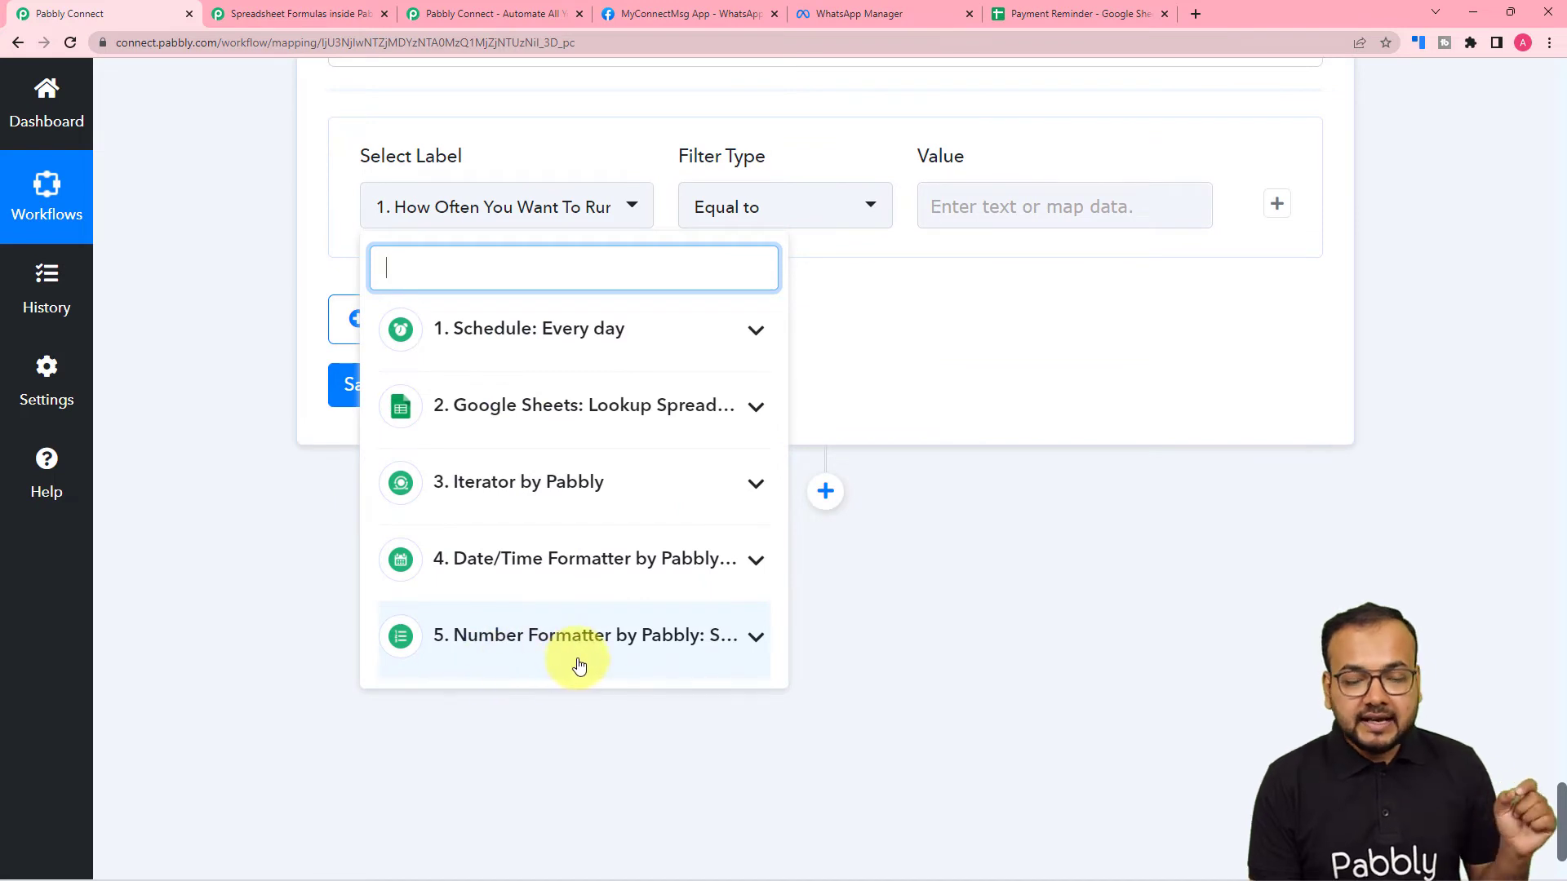
click(582, 664)
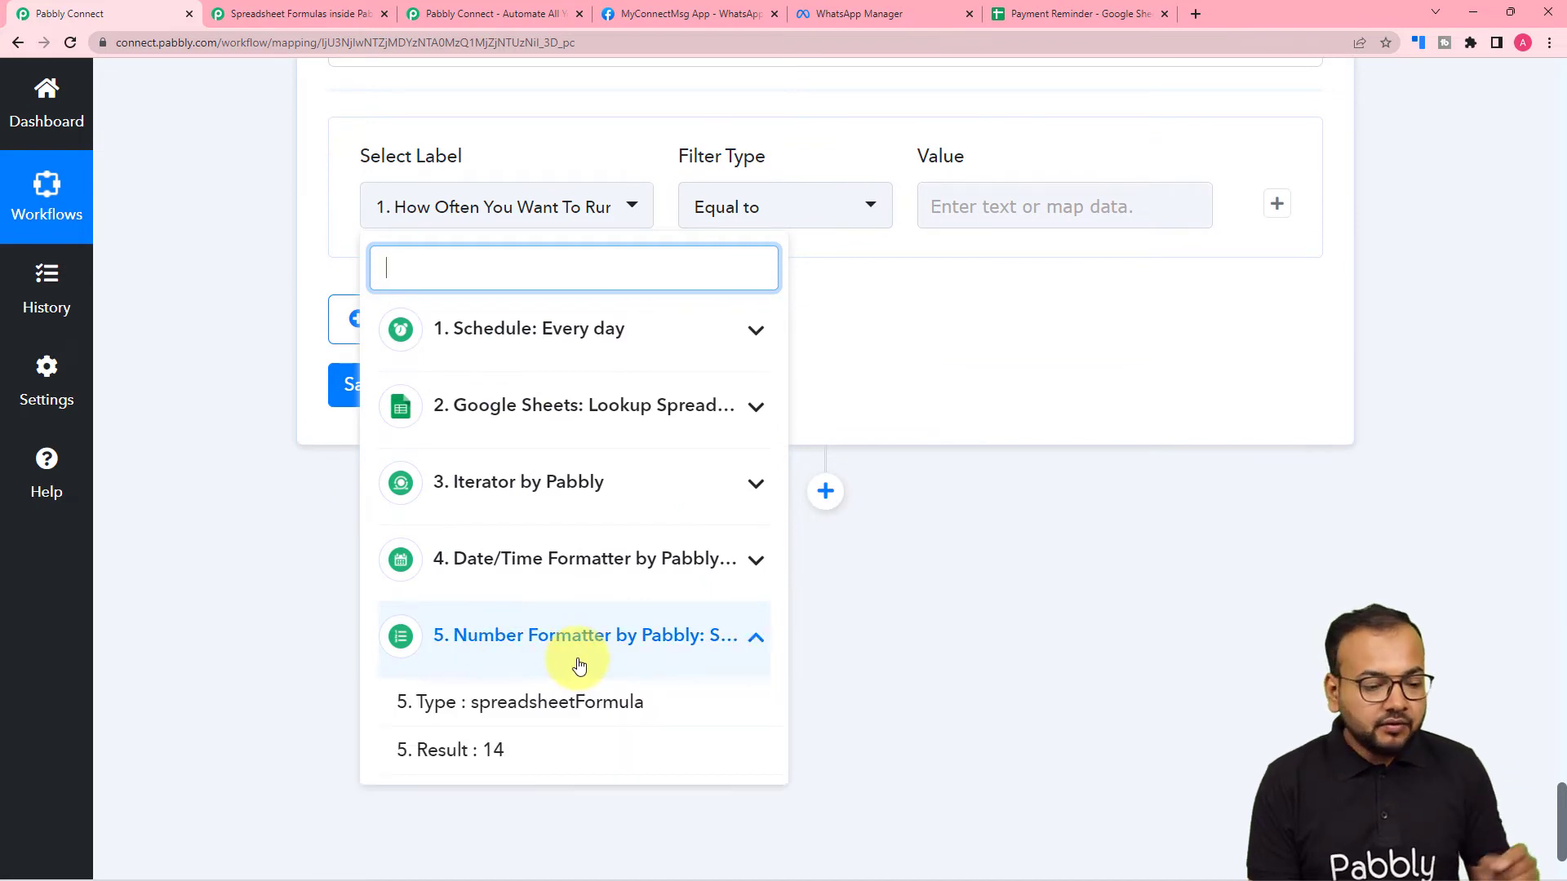
click(492, 759)
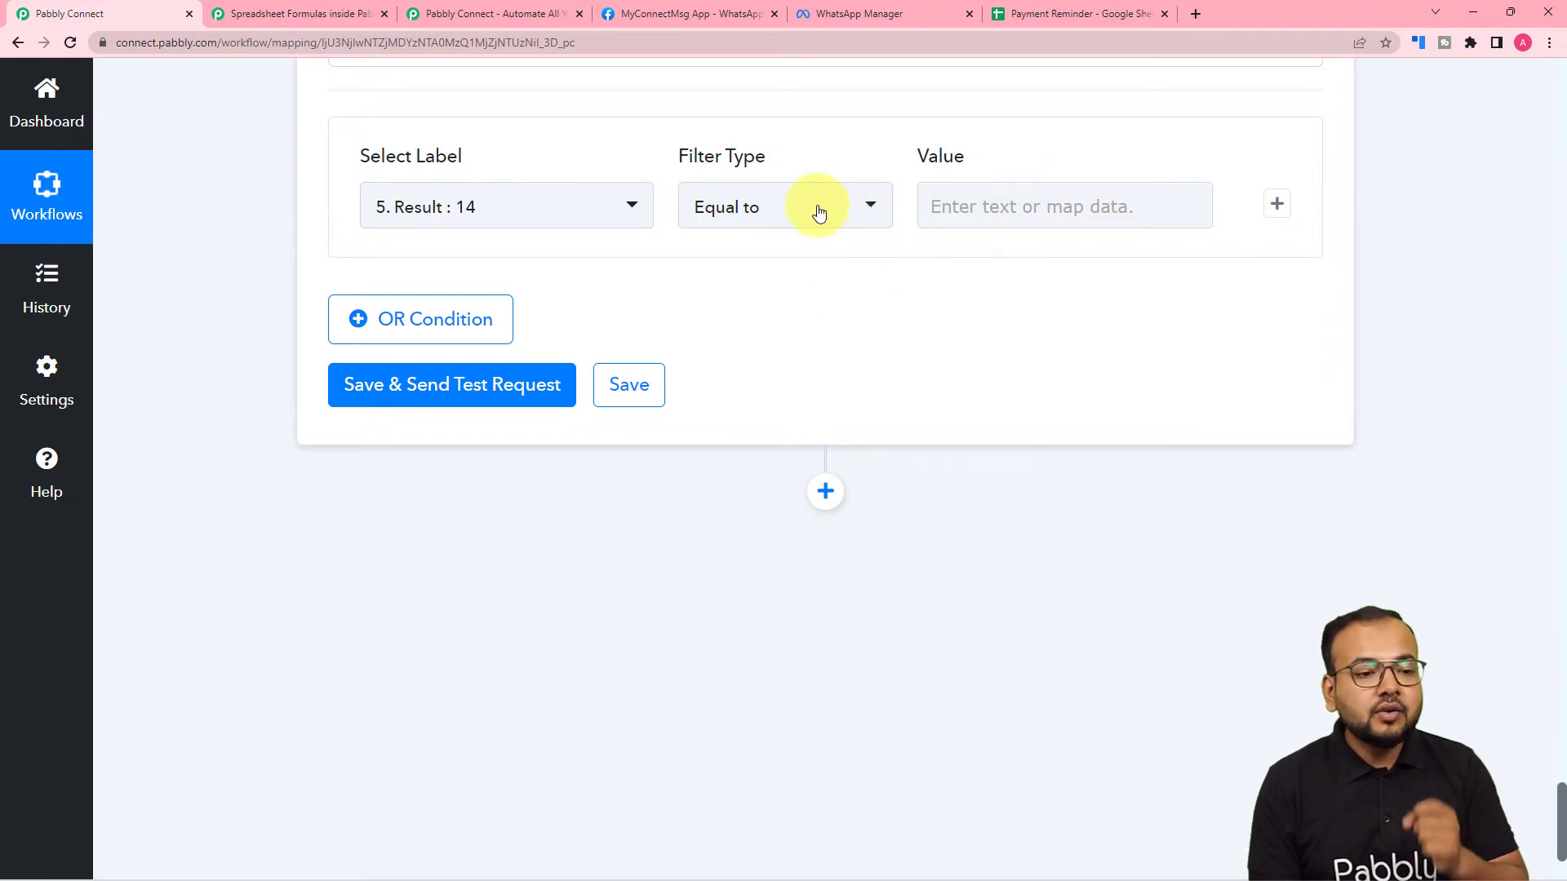
- Set the filter type to Greater than and its value to 0
click(736, 215)
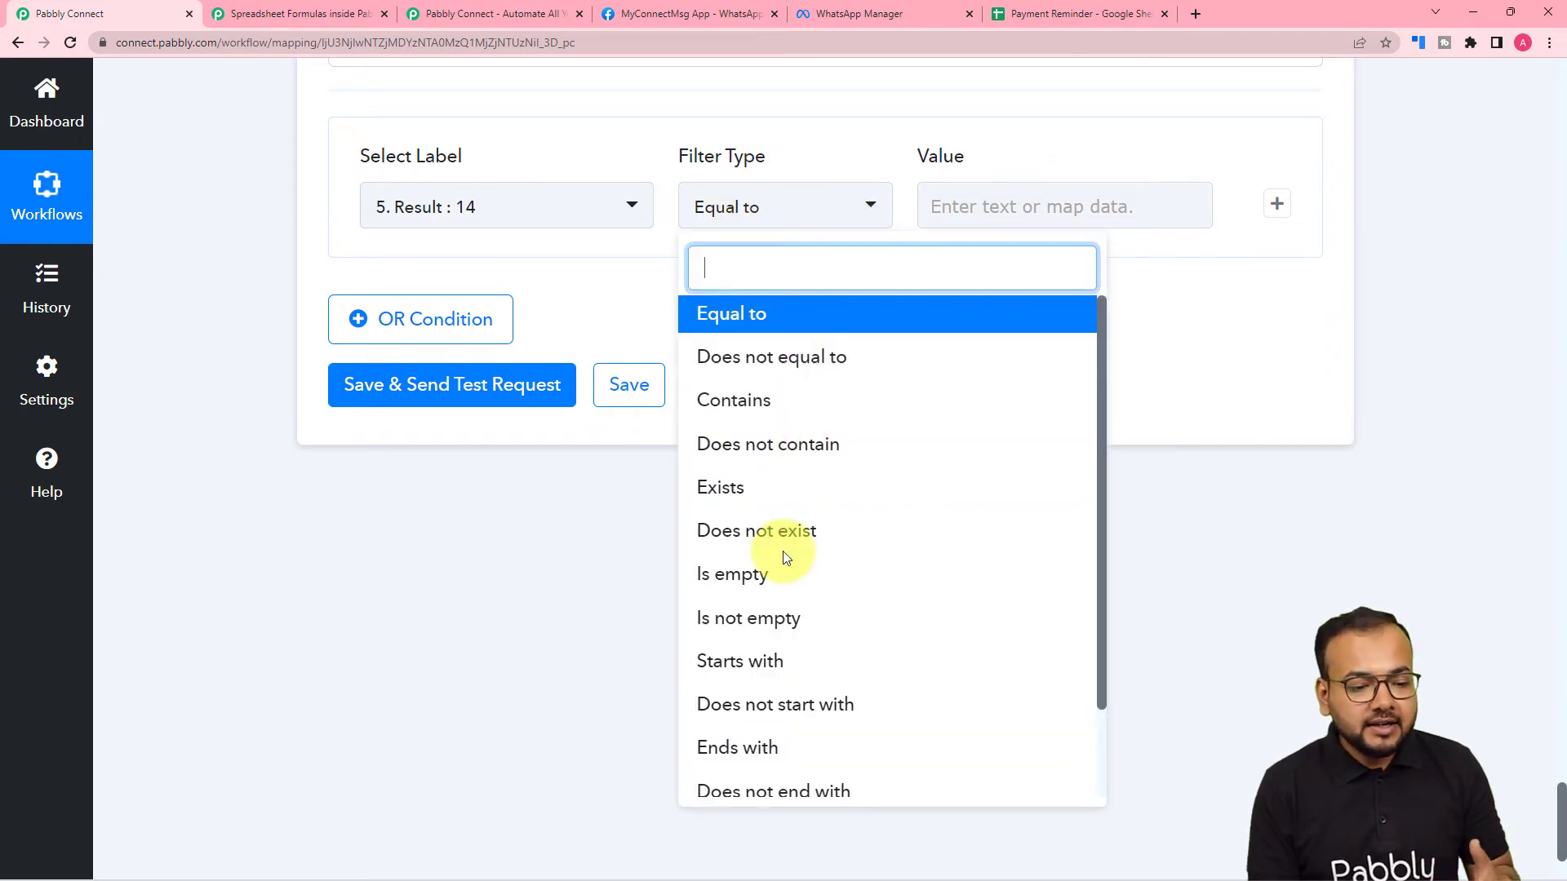
scroll(782, 551, down, 2)
click(785, 775)
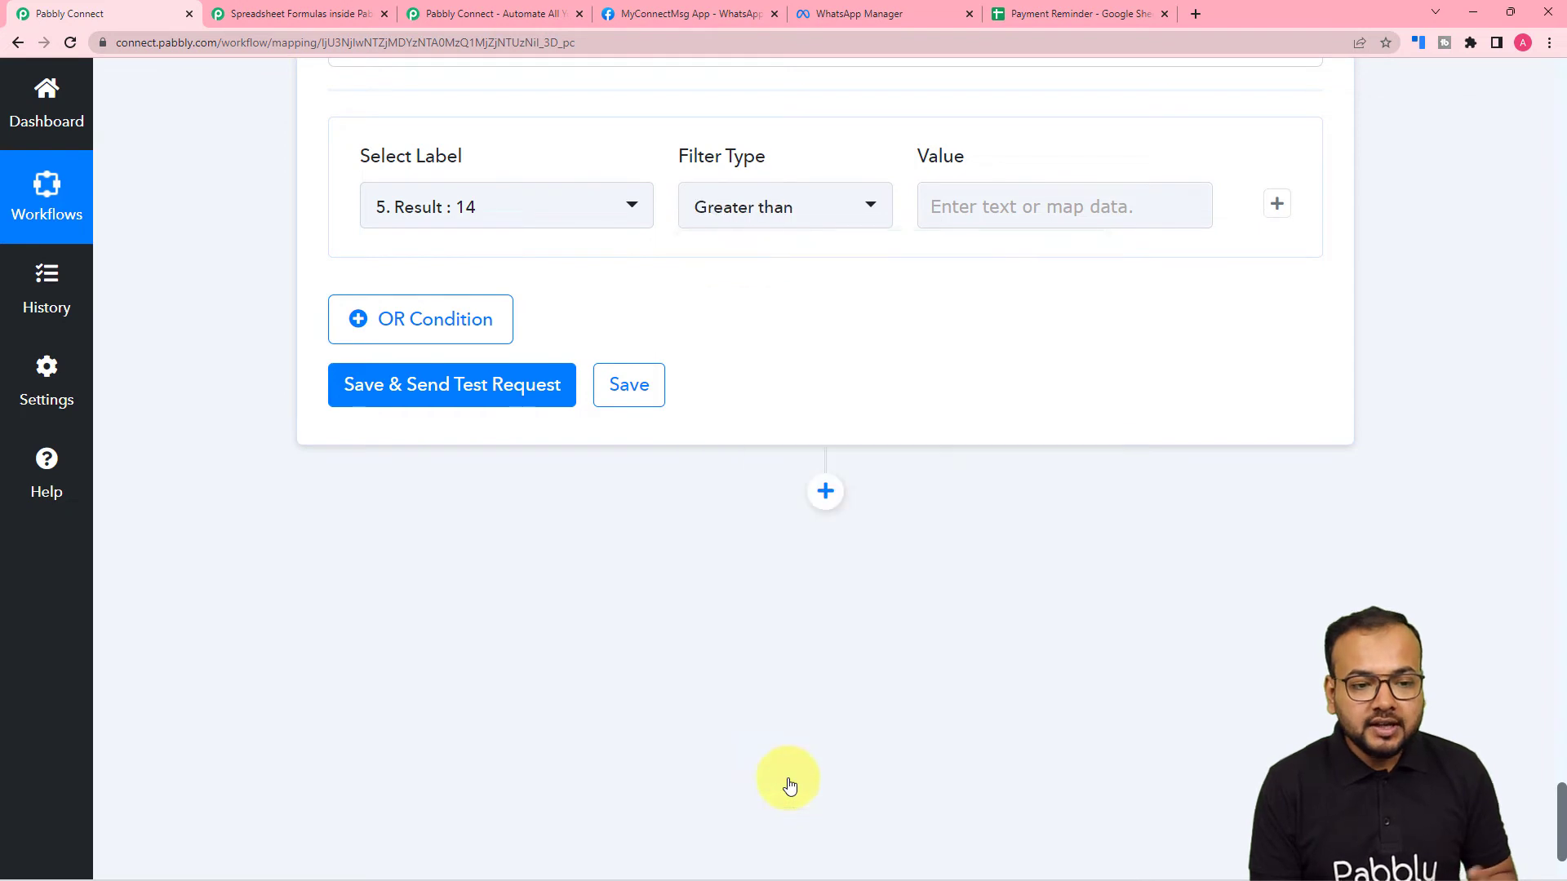
click(980, 218)
text(0)
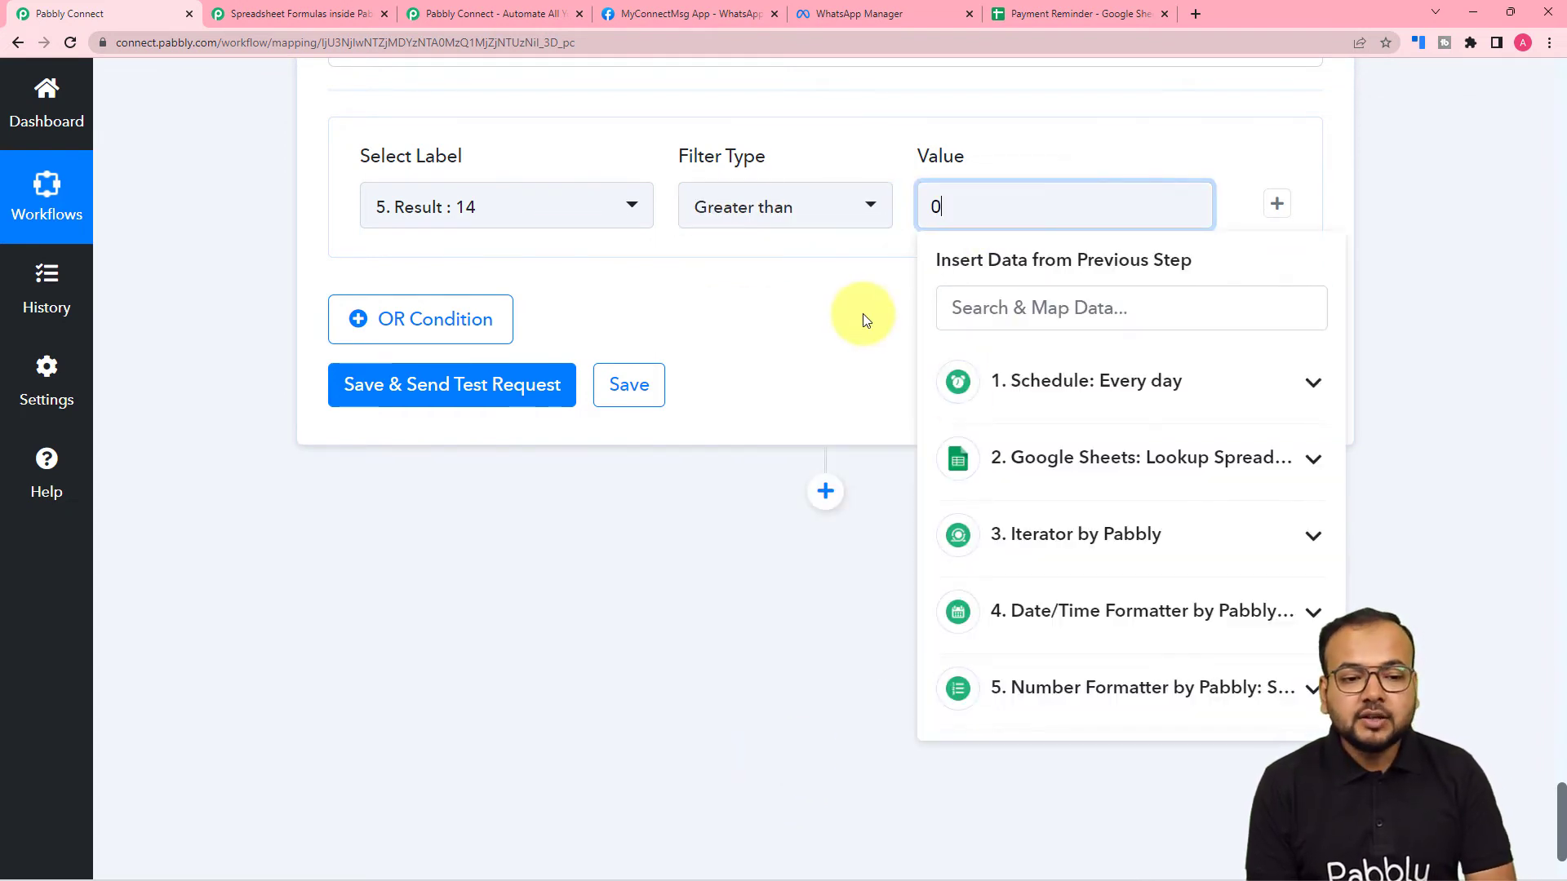
click(863, 314)
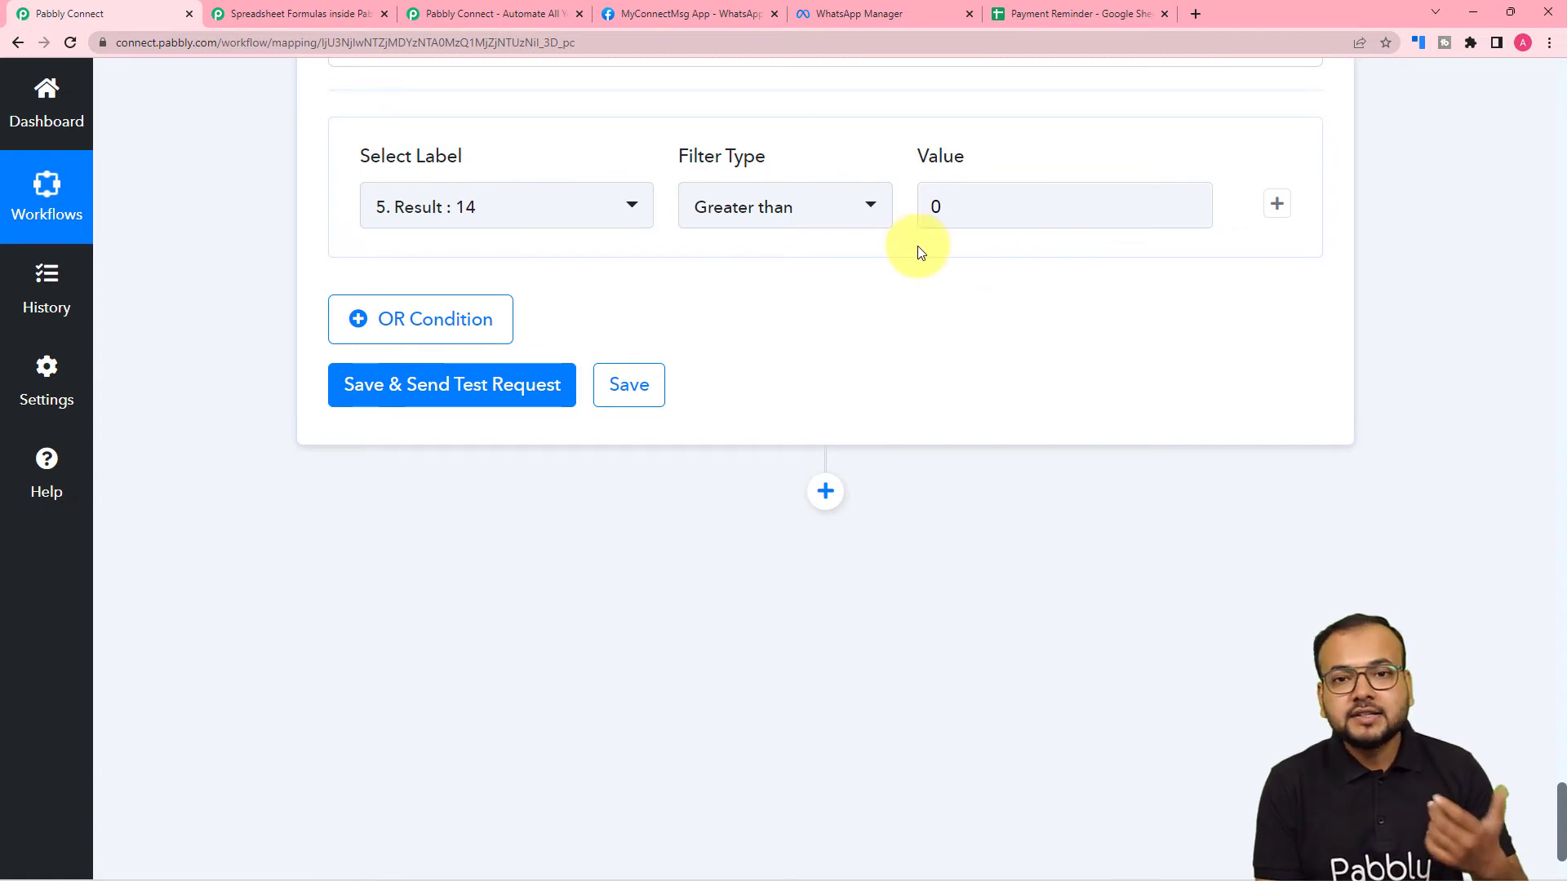
- Save the filter, send a test request and review the response received
click(504, 395)
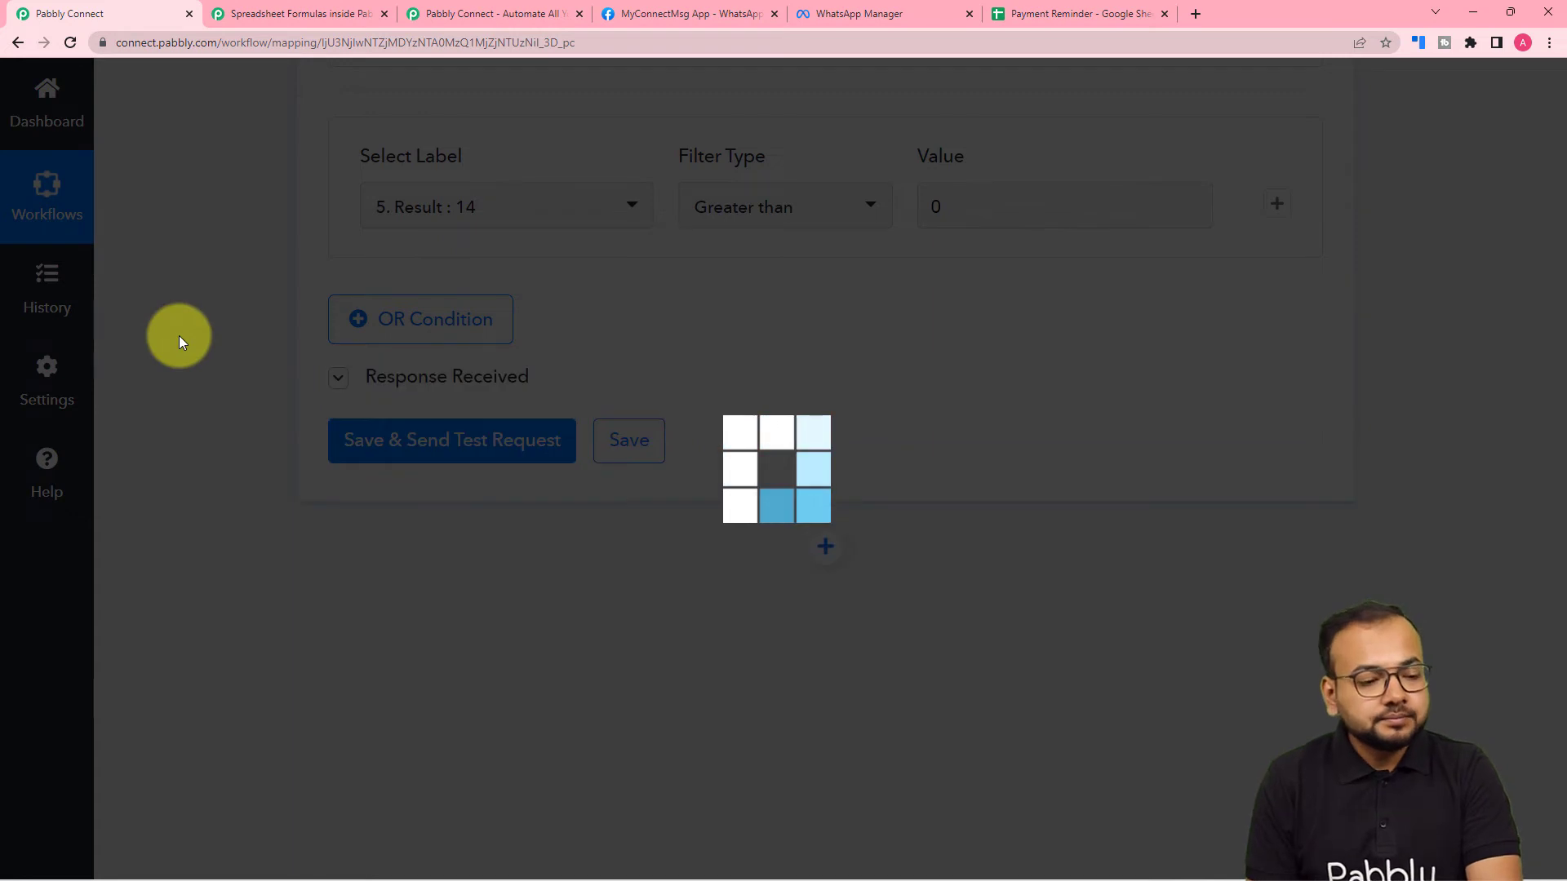
scroll(178, 336, down, 1)
scroll(179, 336, down, 1)
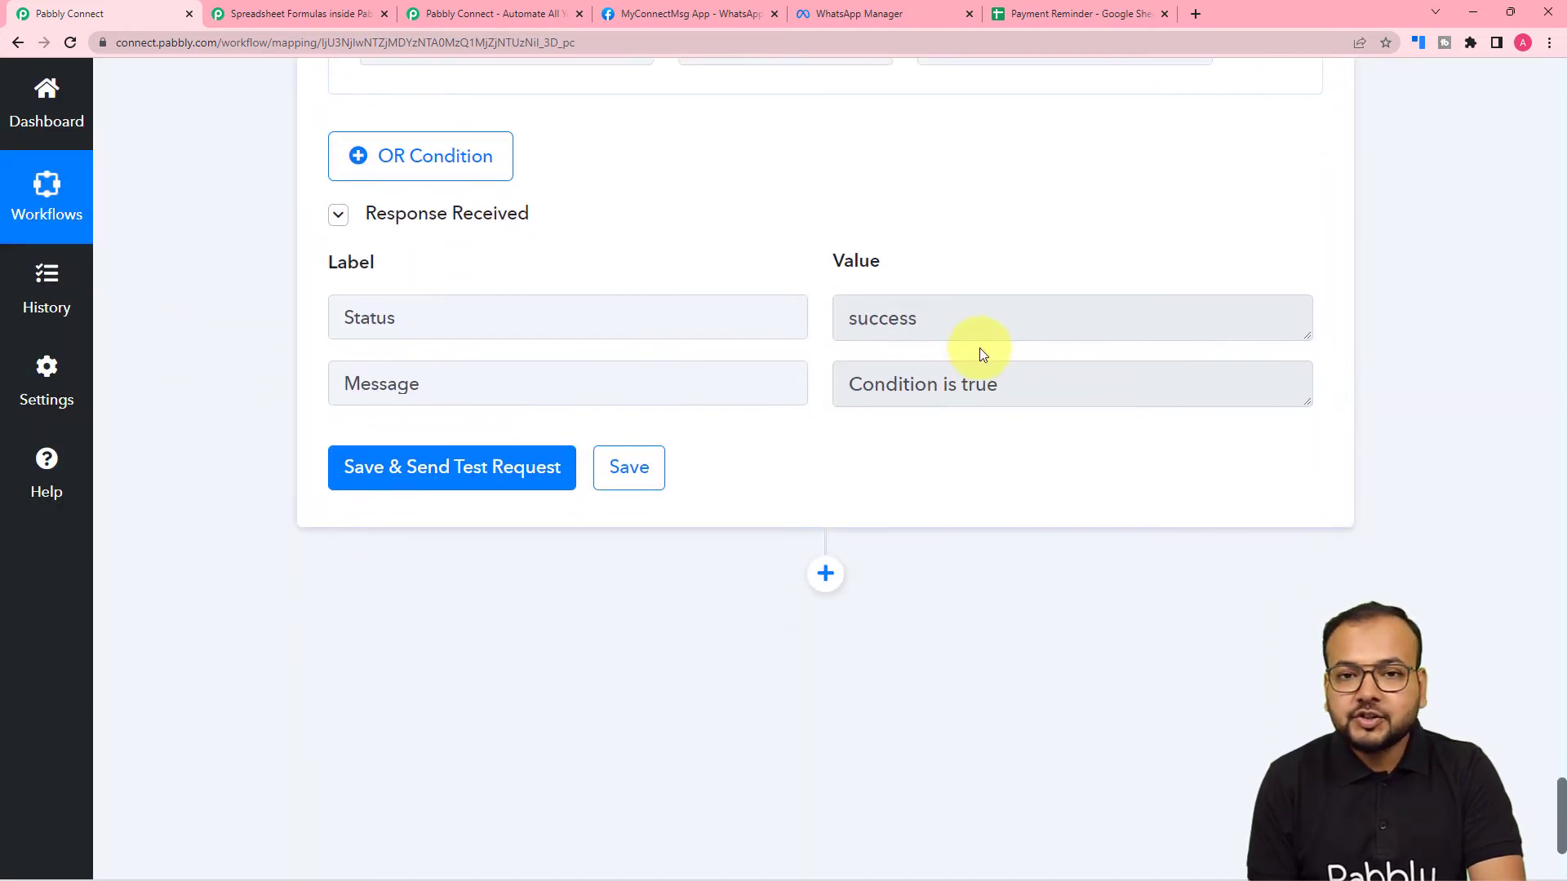
scroll(850, 362, down, 3)
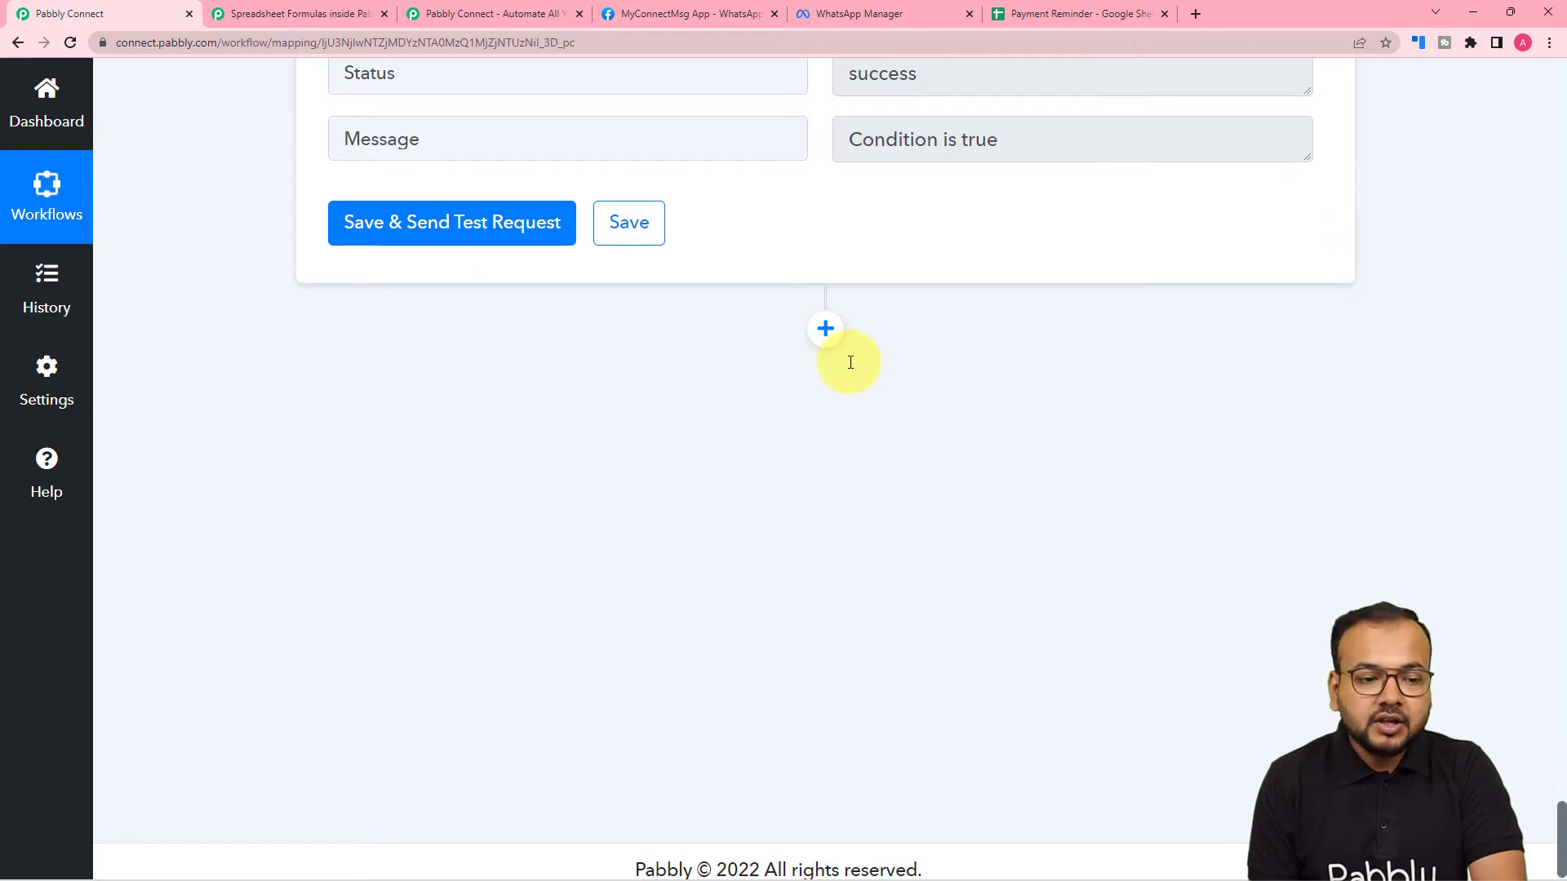
- Add a WhatsApp Cloud API action after the filter, set its event to Send Template Message, and open its connection setup
click(824, 330)
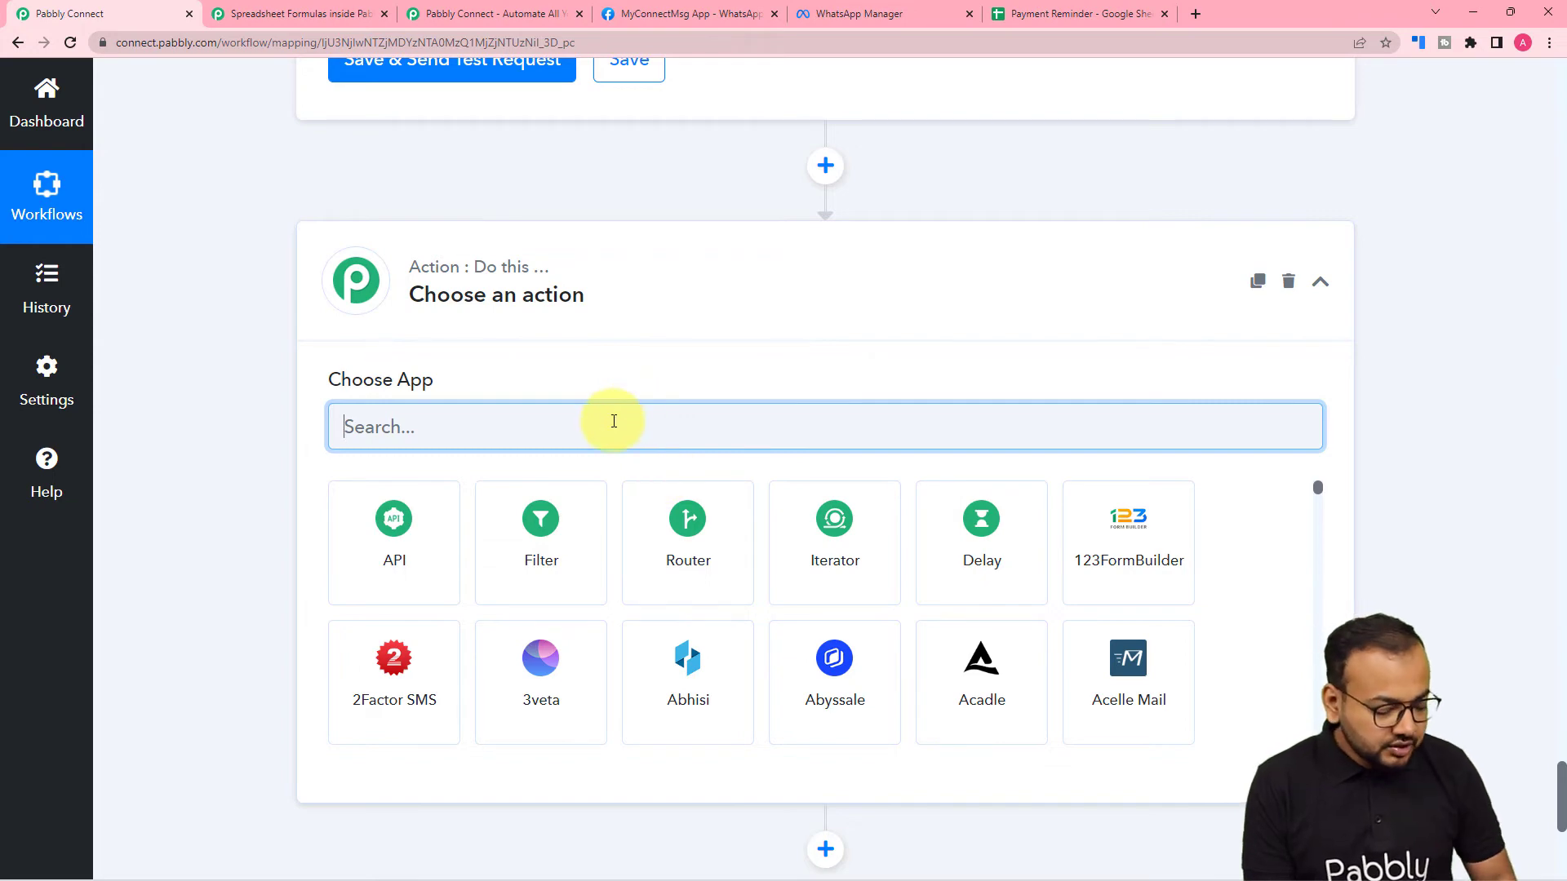
text(clou)
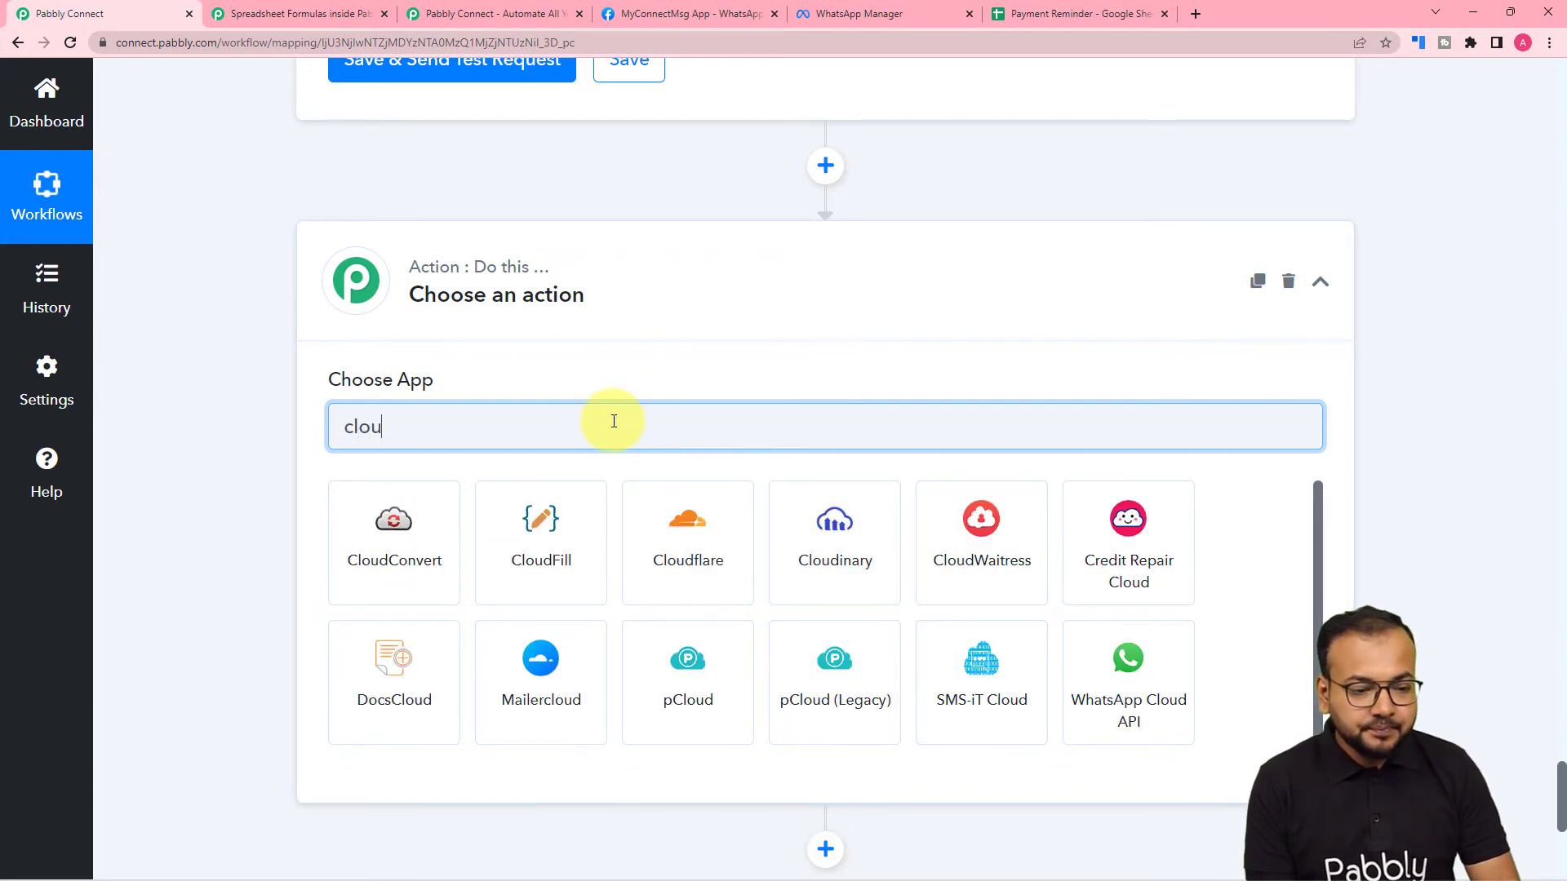
click(1129, 718)
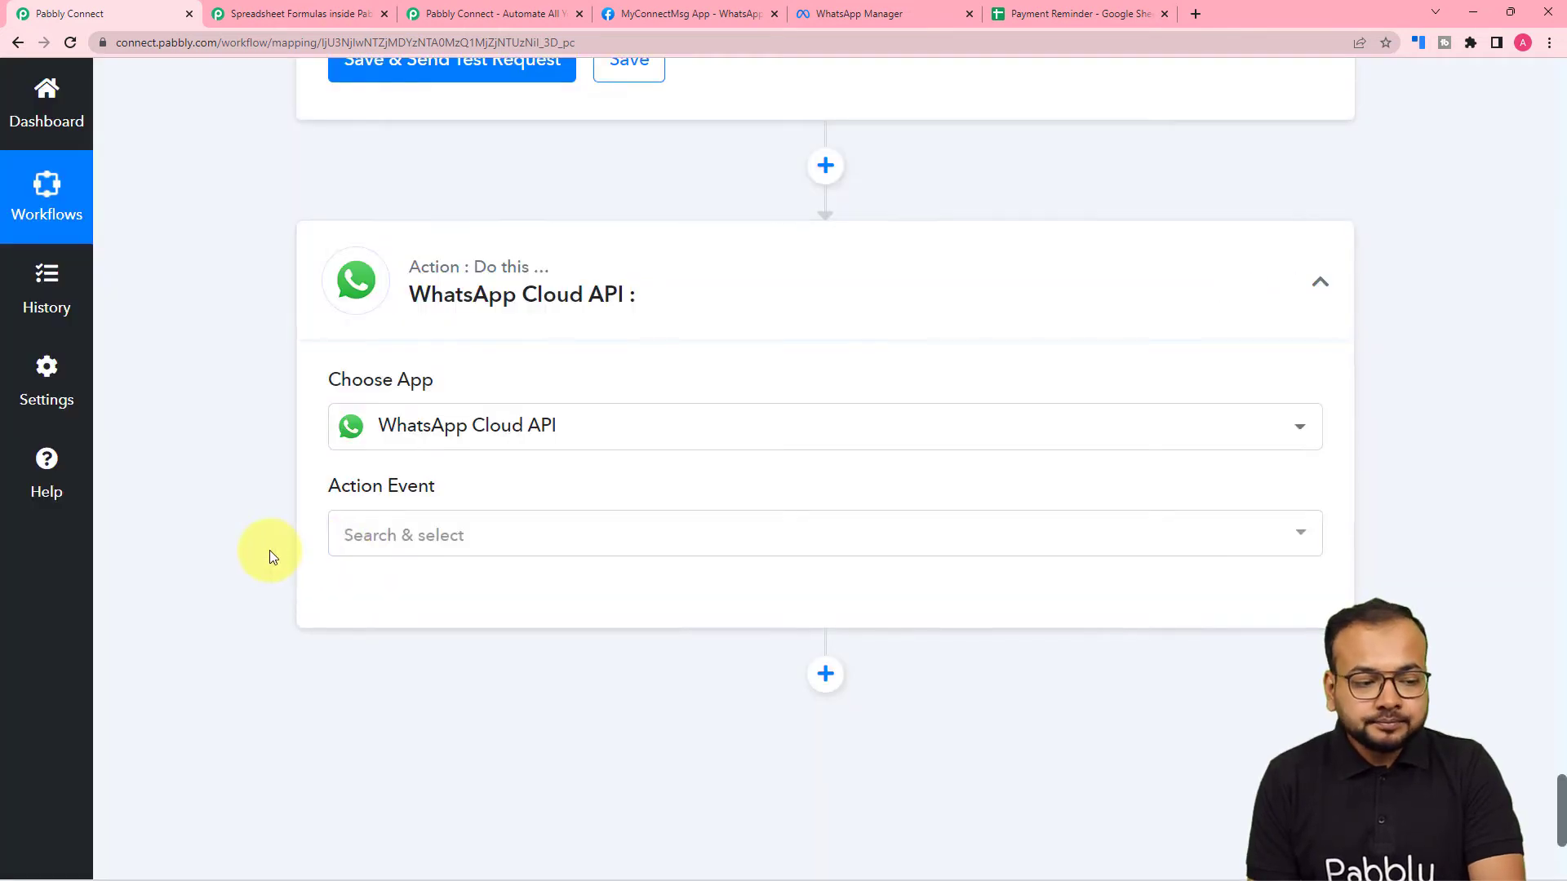
scroll(530, 495, down, 3)
click(455, 299)
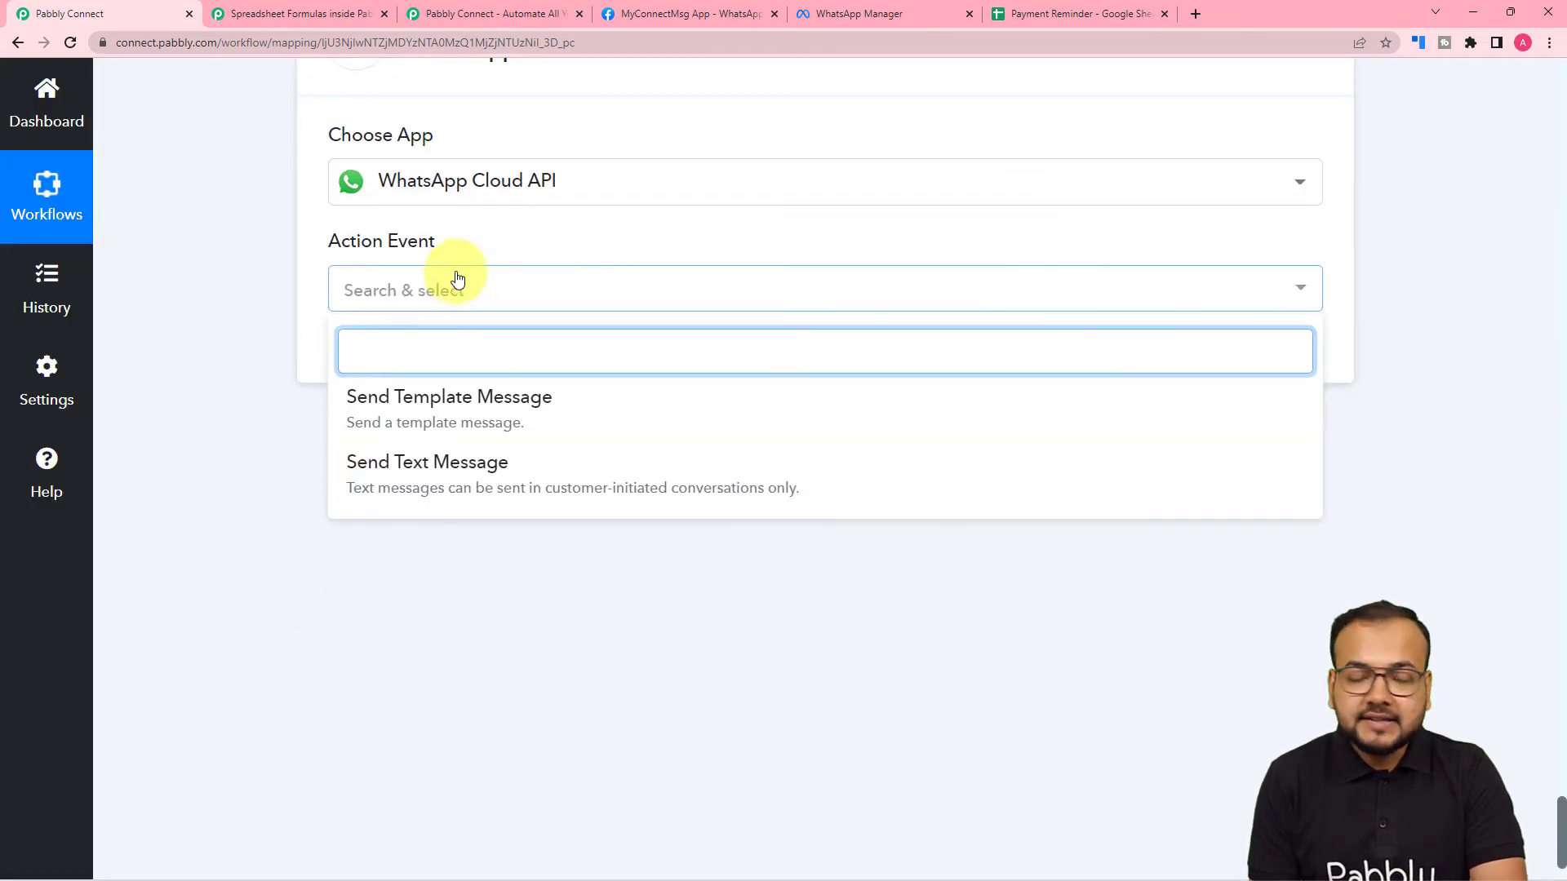
click(458, 414)
click(384, 360)
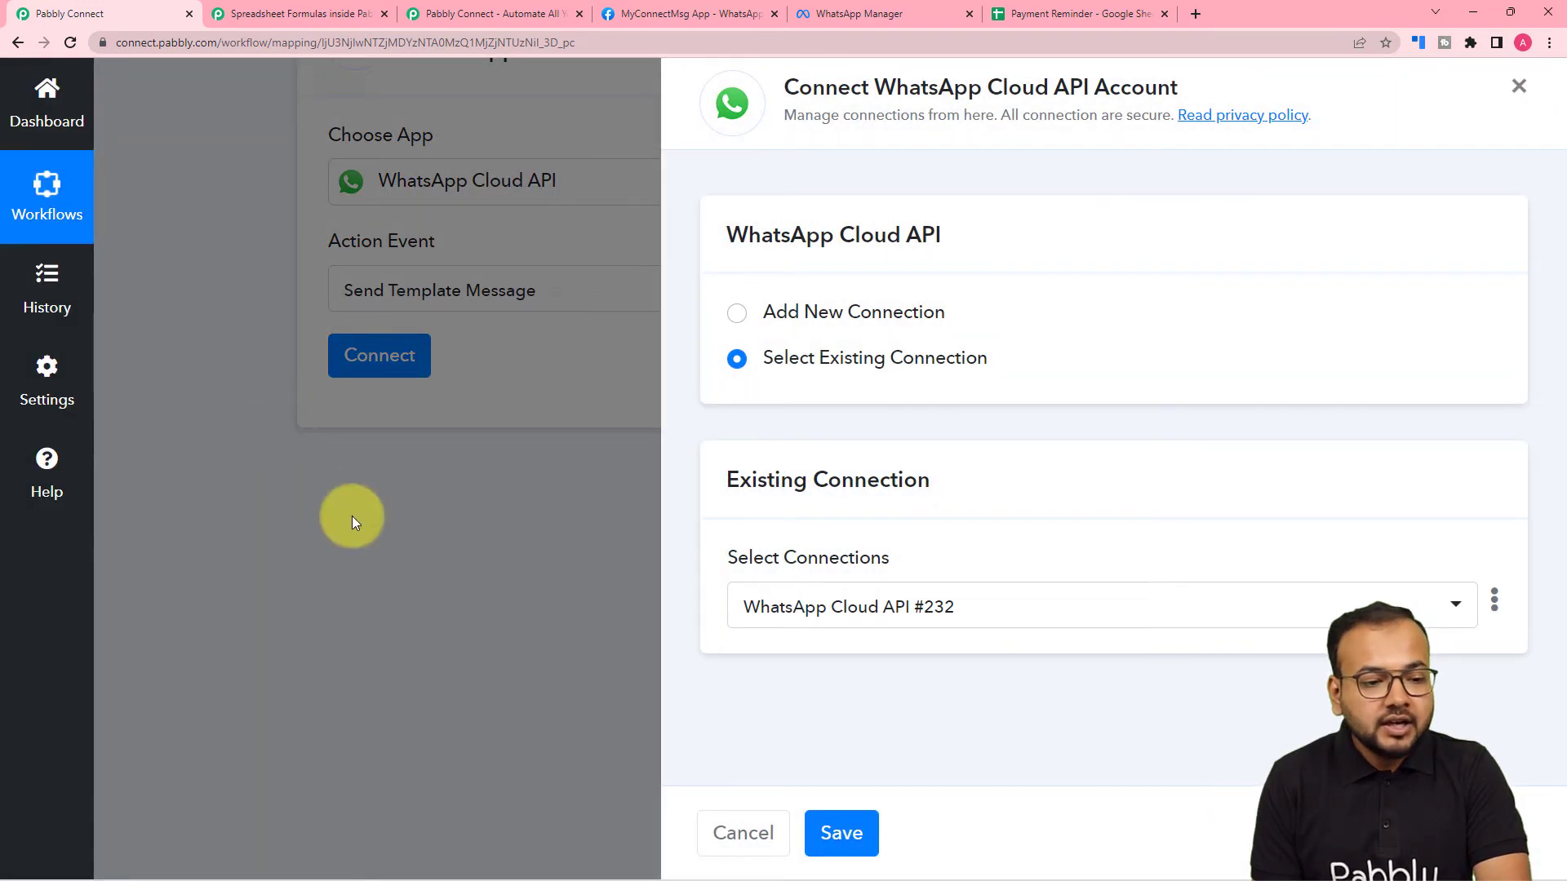
- Choose to add a new WhatsApp Cloud API connection and review the credentials it requires
click(737, 315)
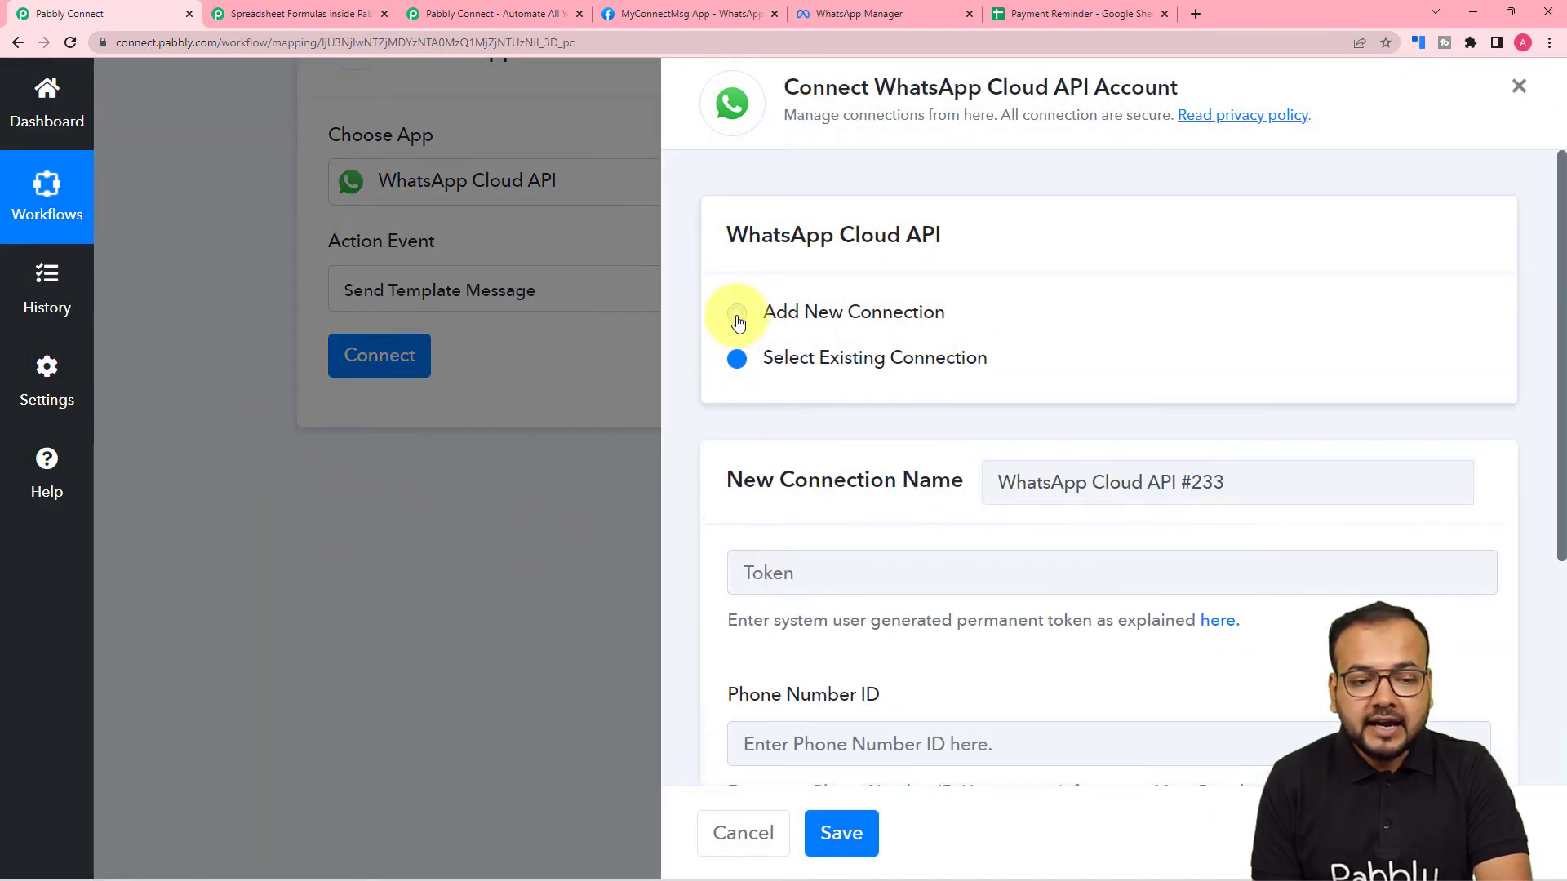
scroll(1026, 327, down, 4)
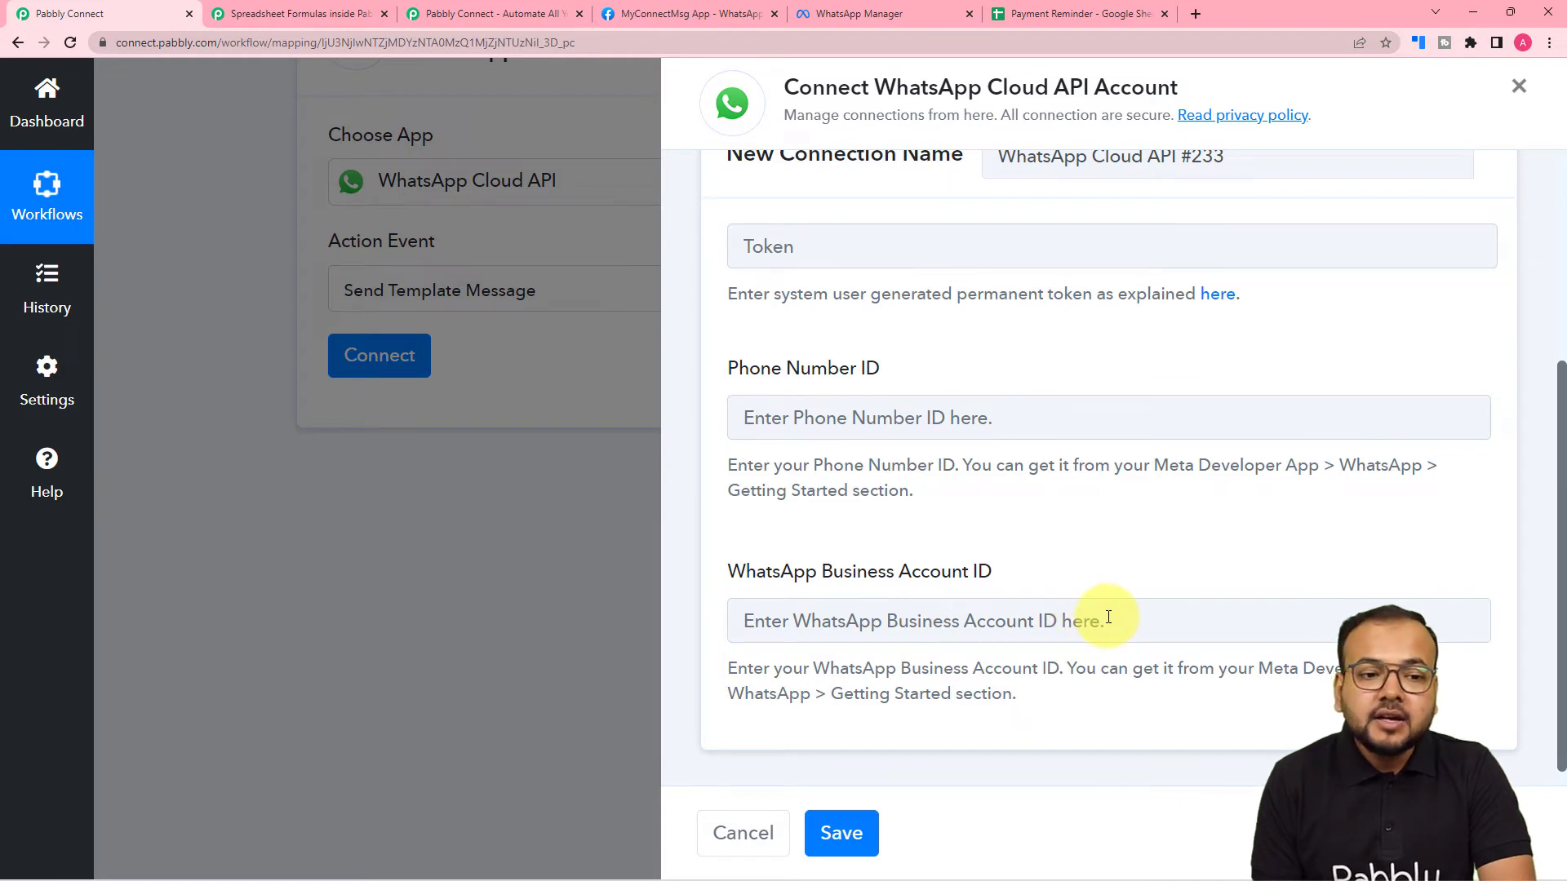
scroll(1109, 618, up, 3)
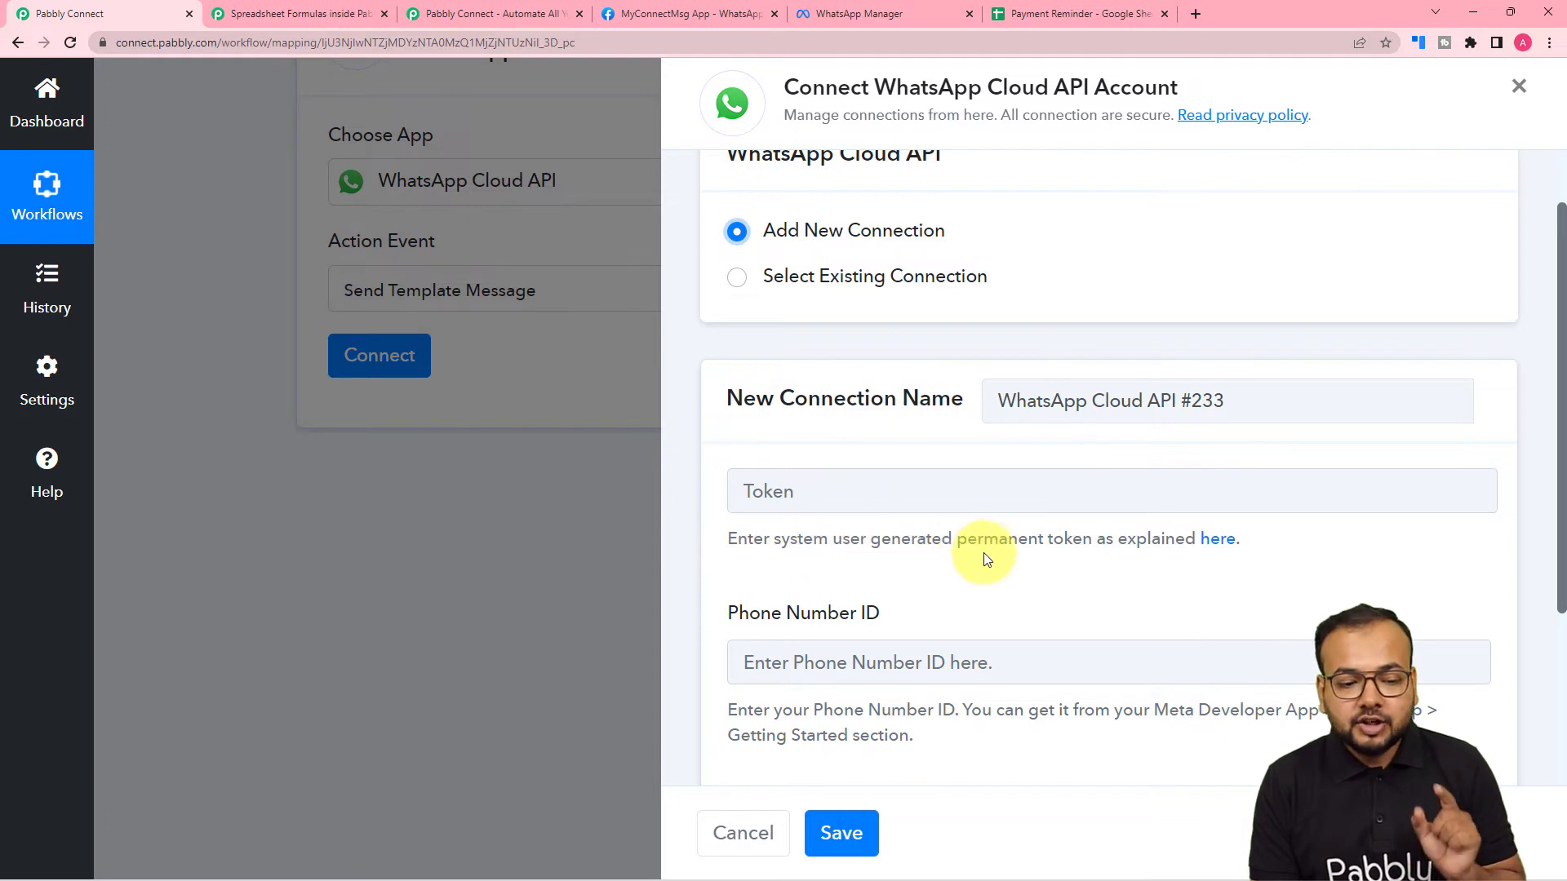
- Open the linked forum guide on the permanent token and examine its WhatsApp Cloud API setup videos and webhook instructions
click(1211, 556)
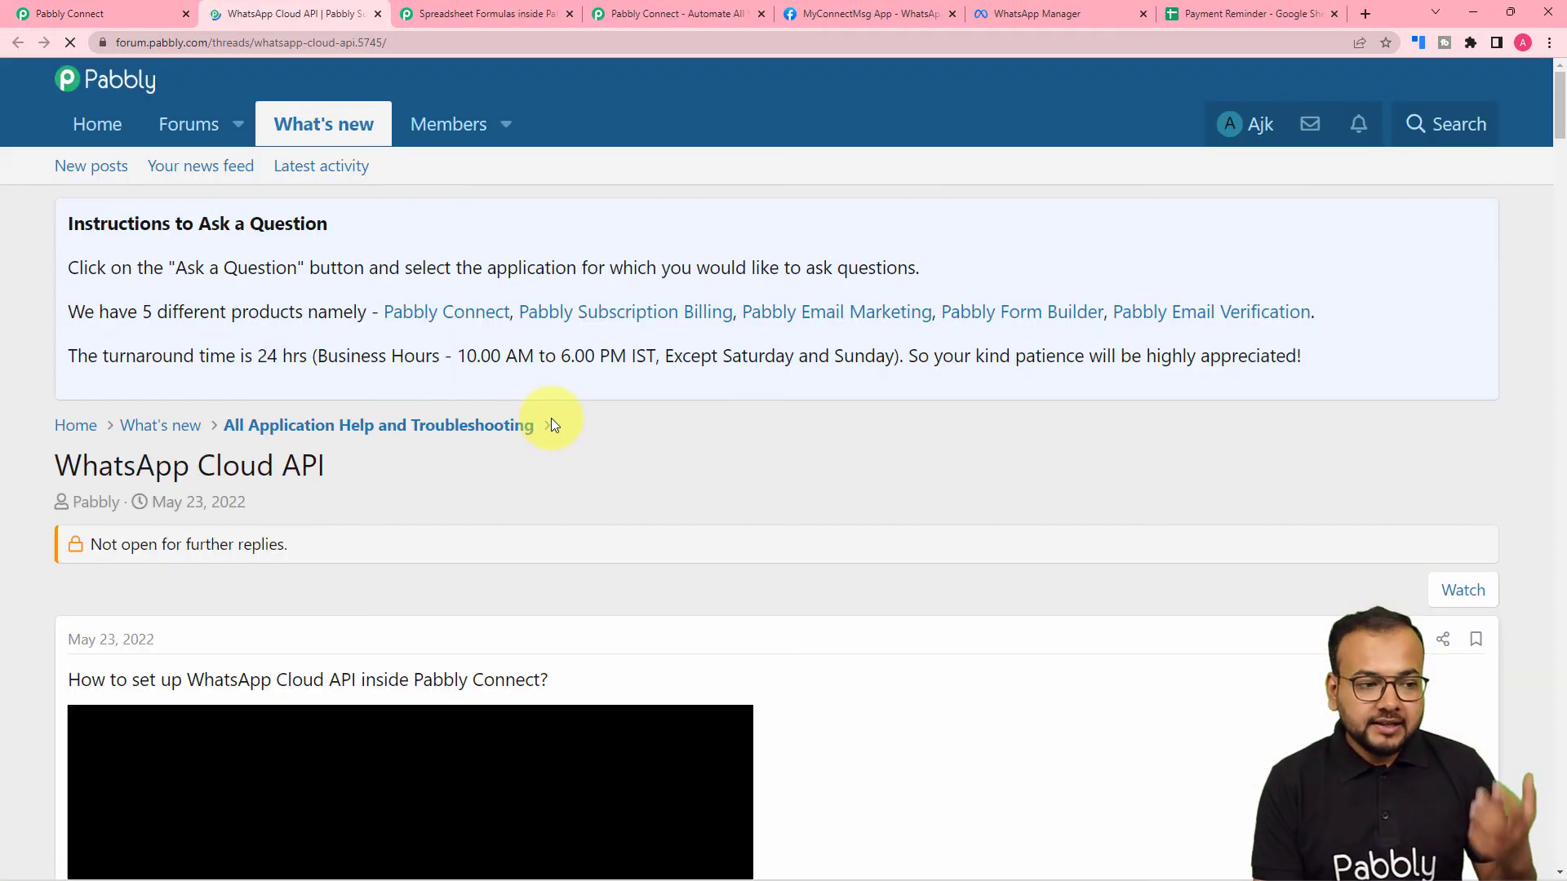
scroll(551, 418, down, 3)
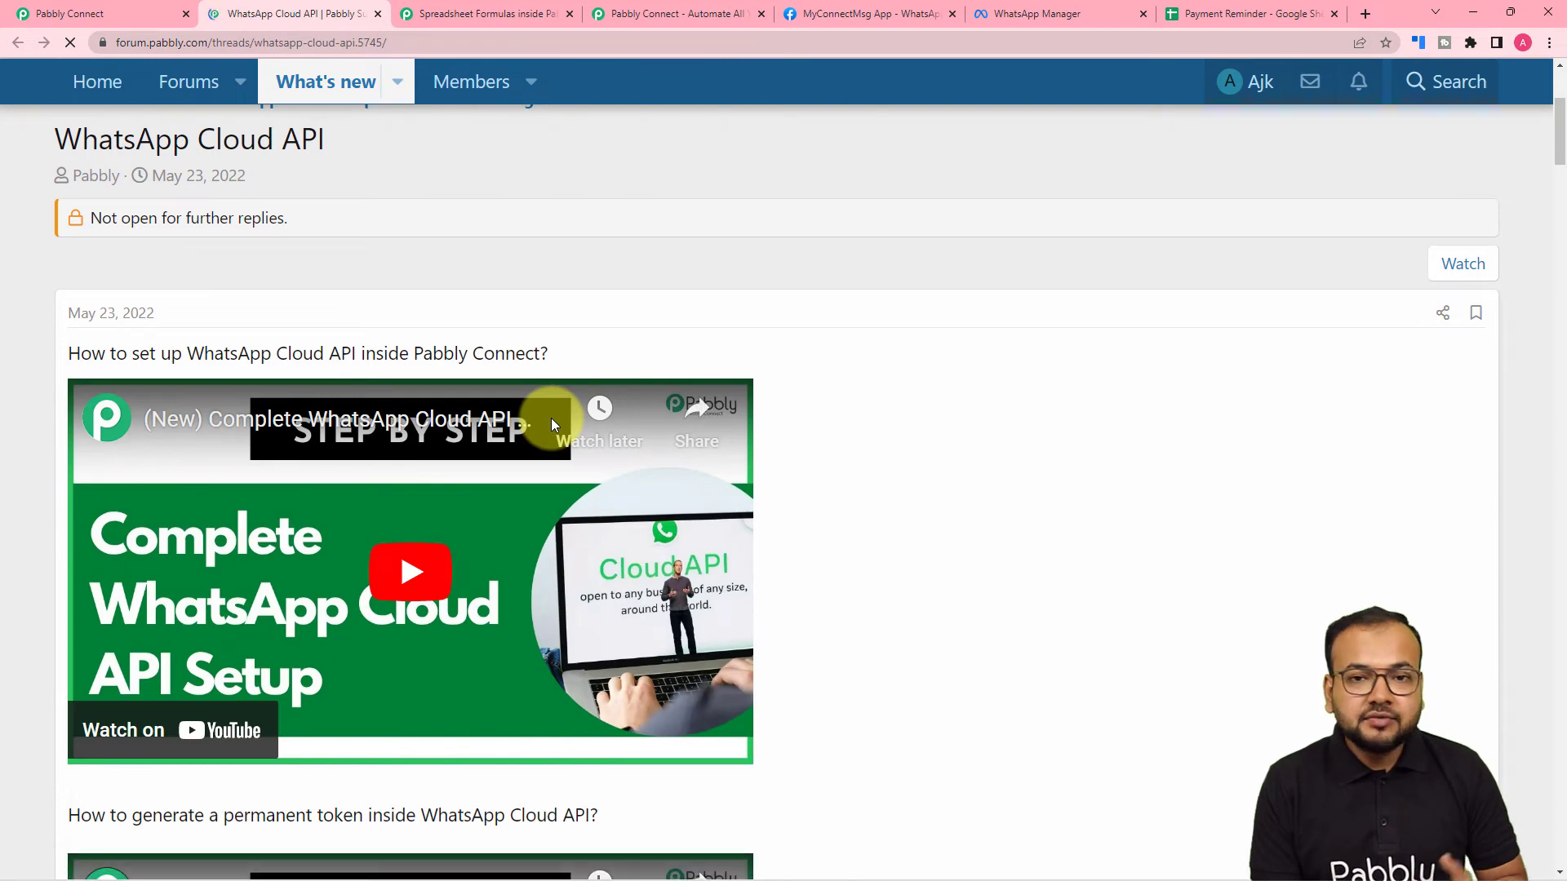
scroll(551, 418, down, 2)
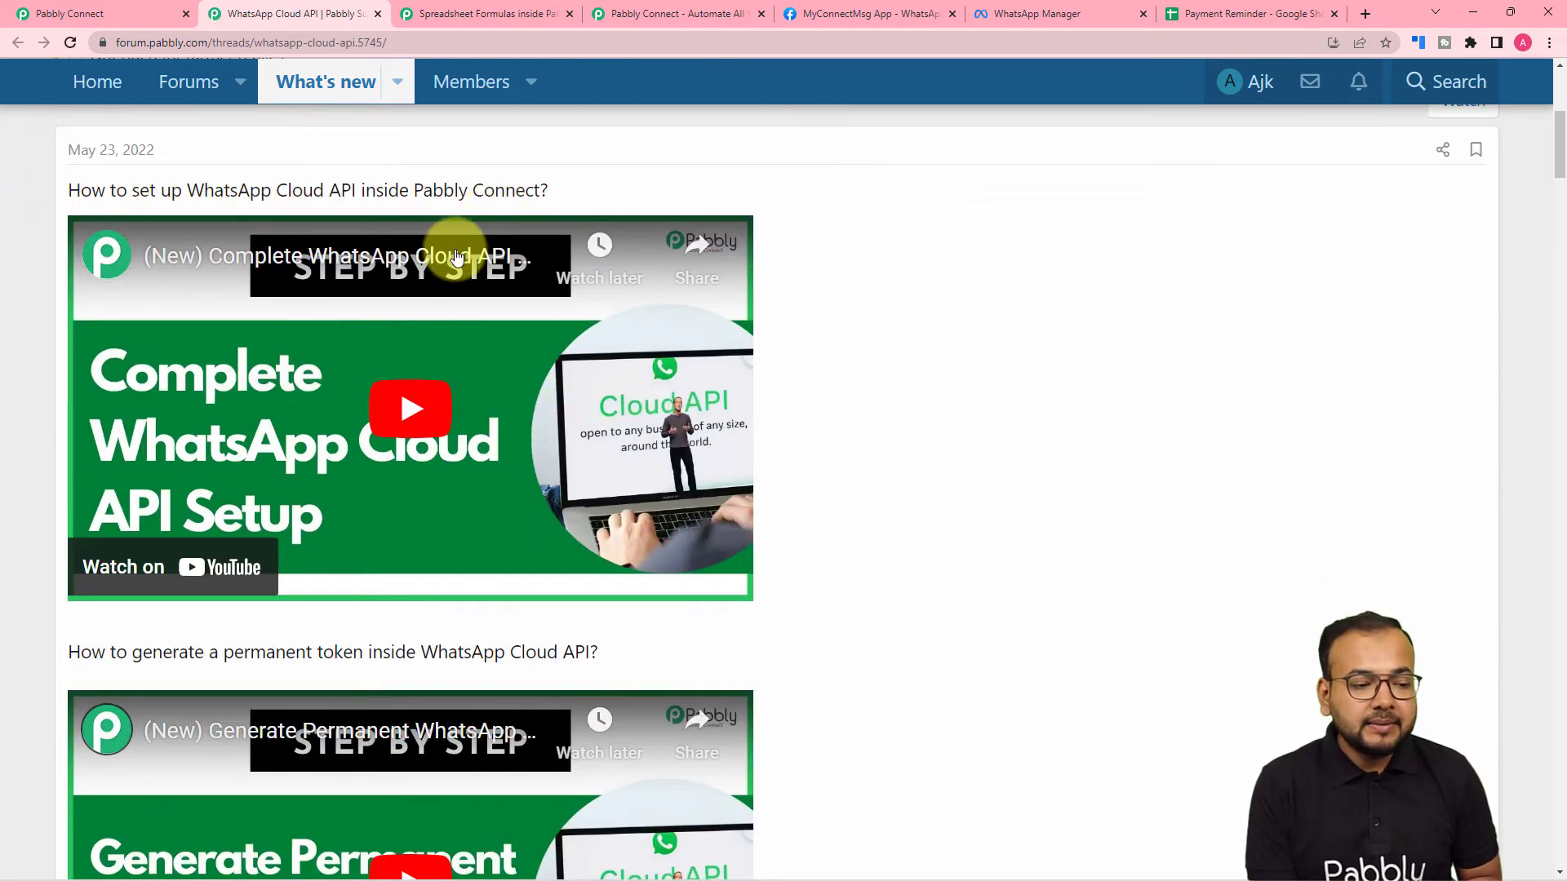
scroll(455, 255, down, 5)
mouse_move(187, 325)
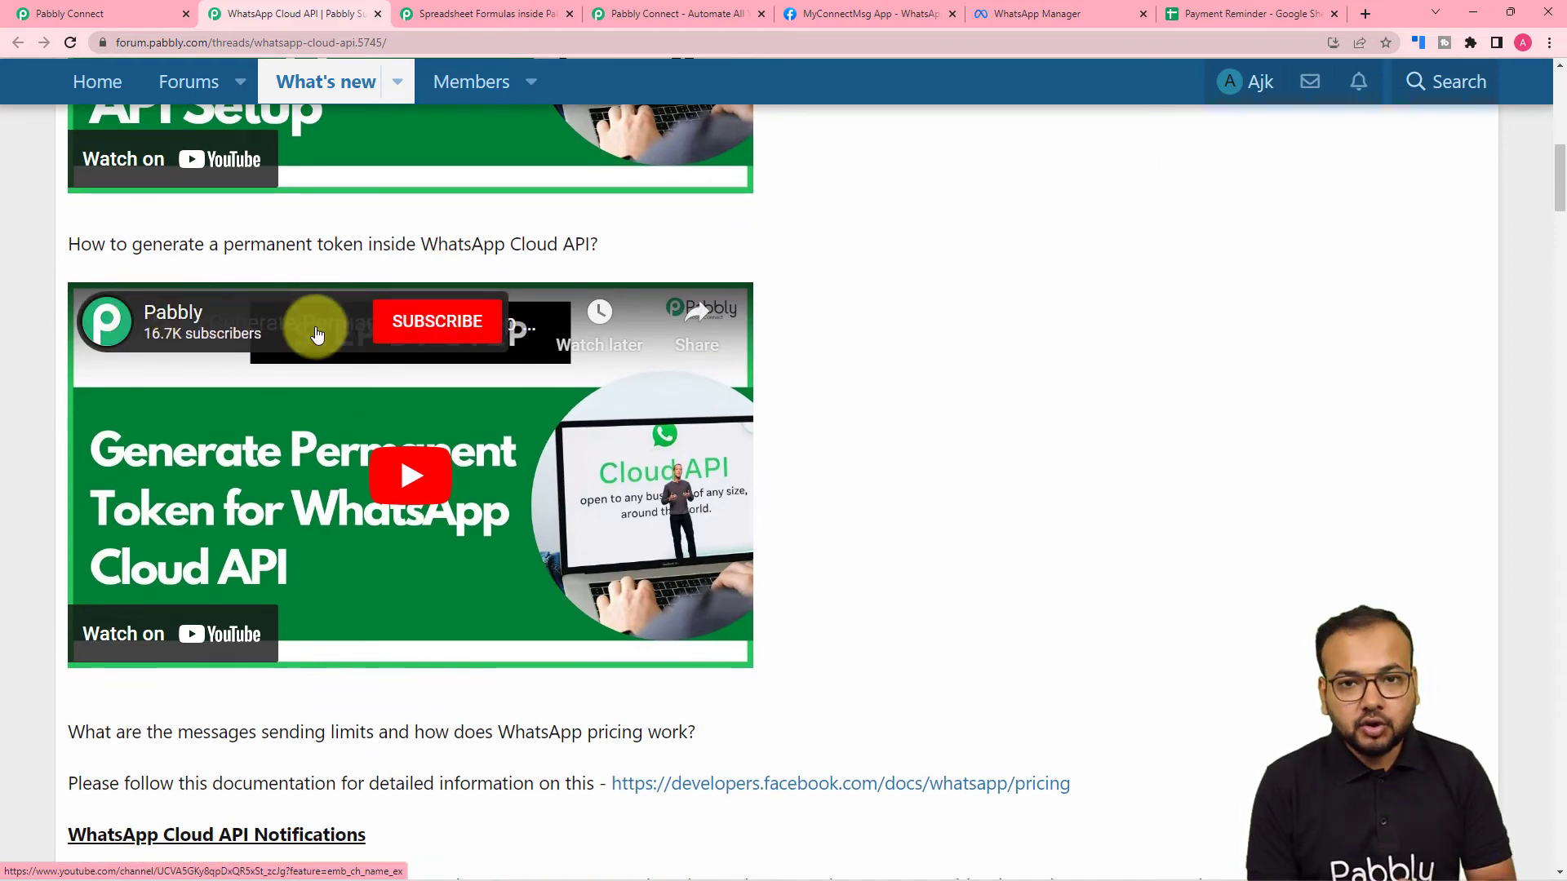
scroll(317, 334, down, 4)
scroll(317, 334, down, 13)
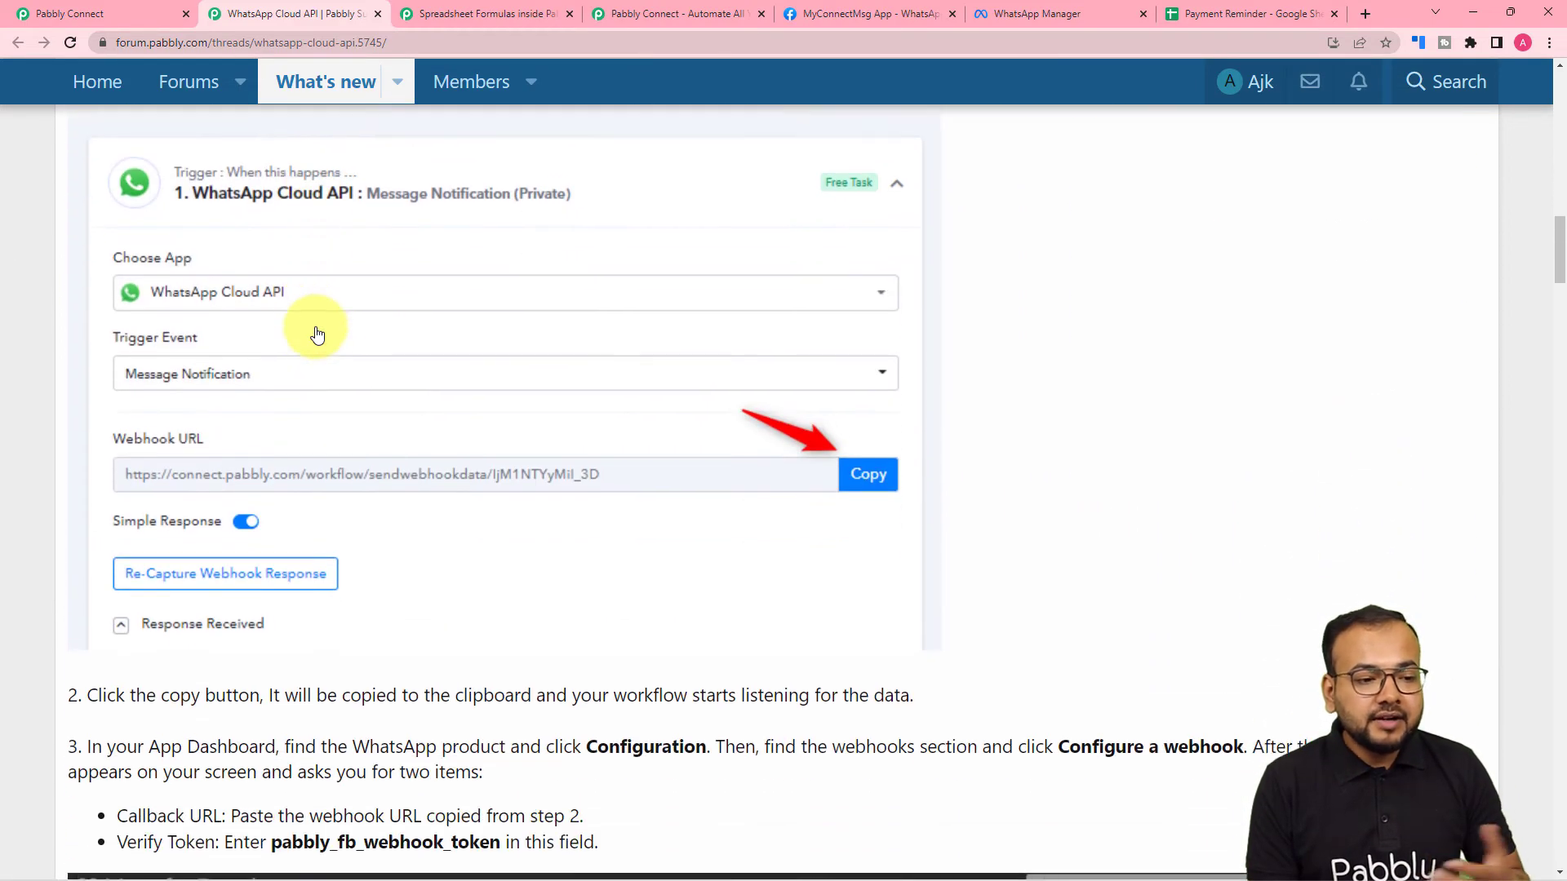
scroll(318, 334, down, 6)
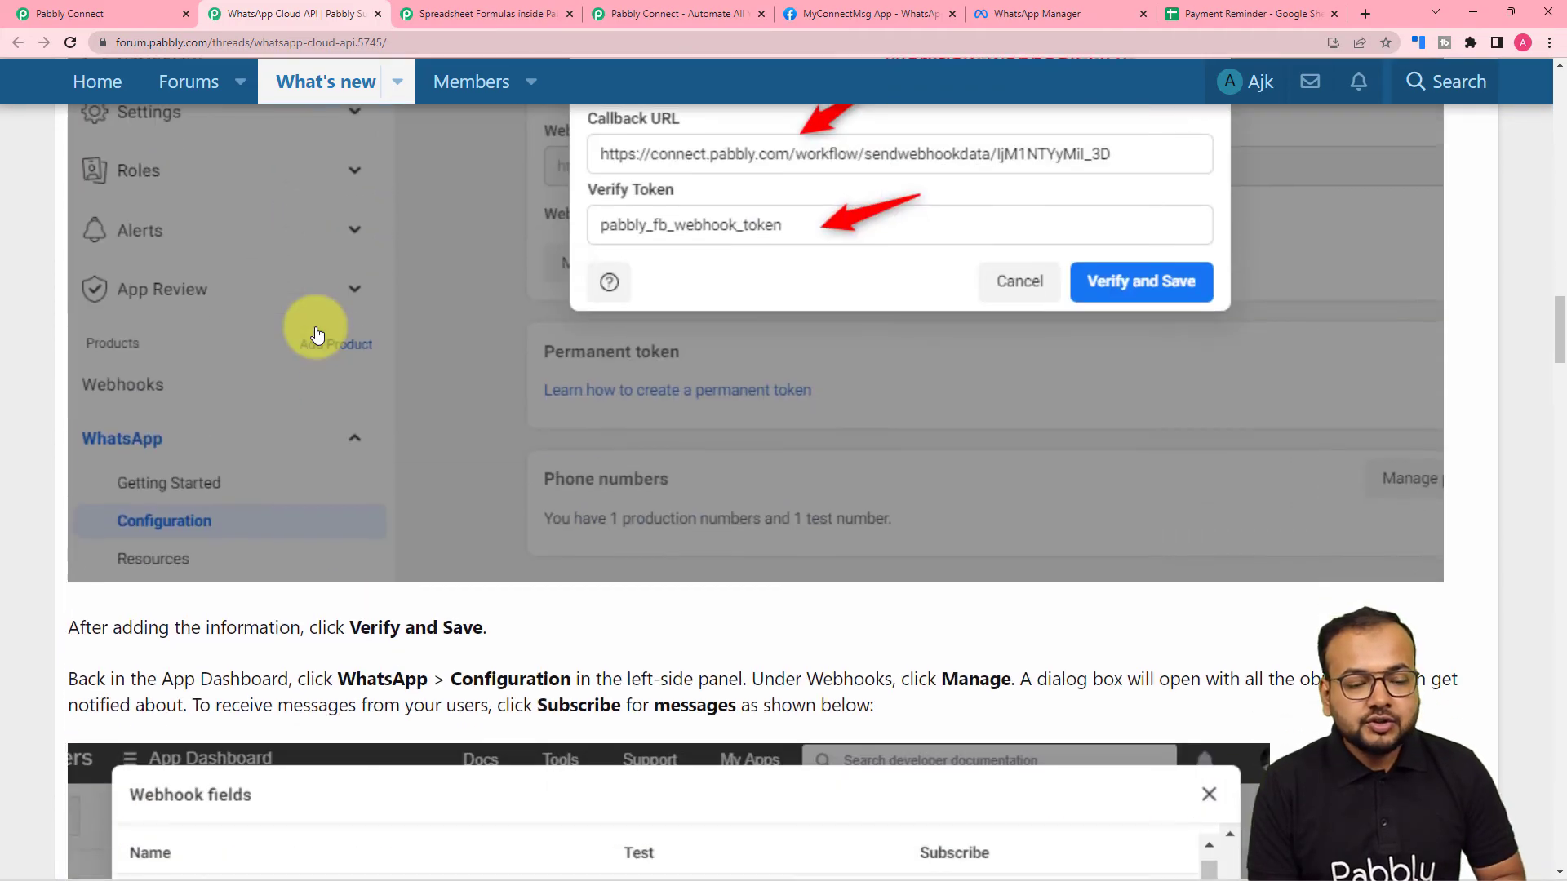
scroll(317, 334, up, 9)
scroll(317, 334, up, 14)
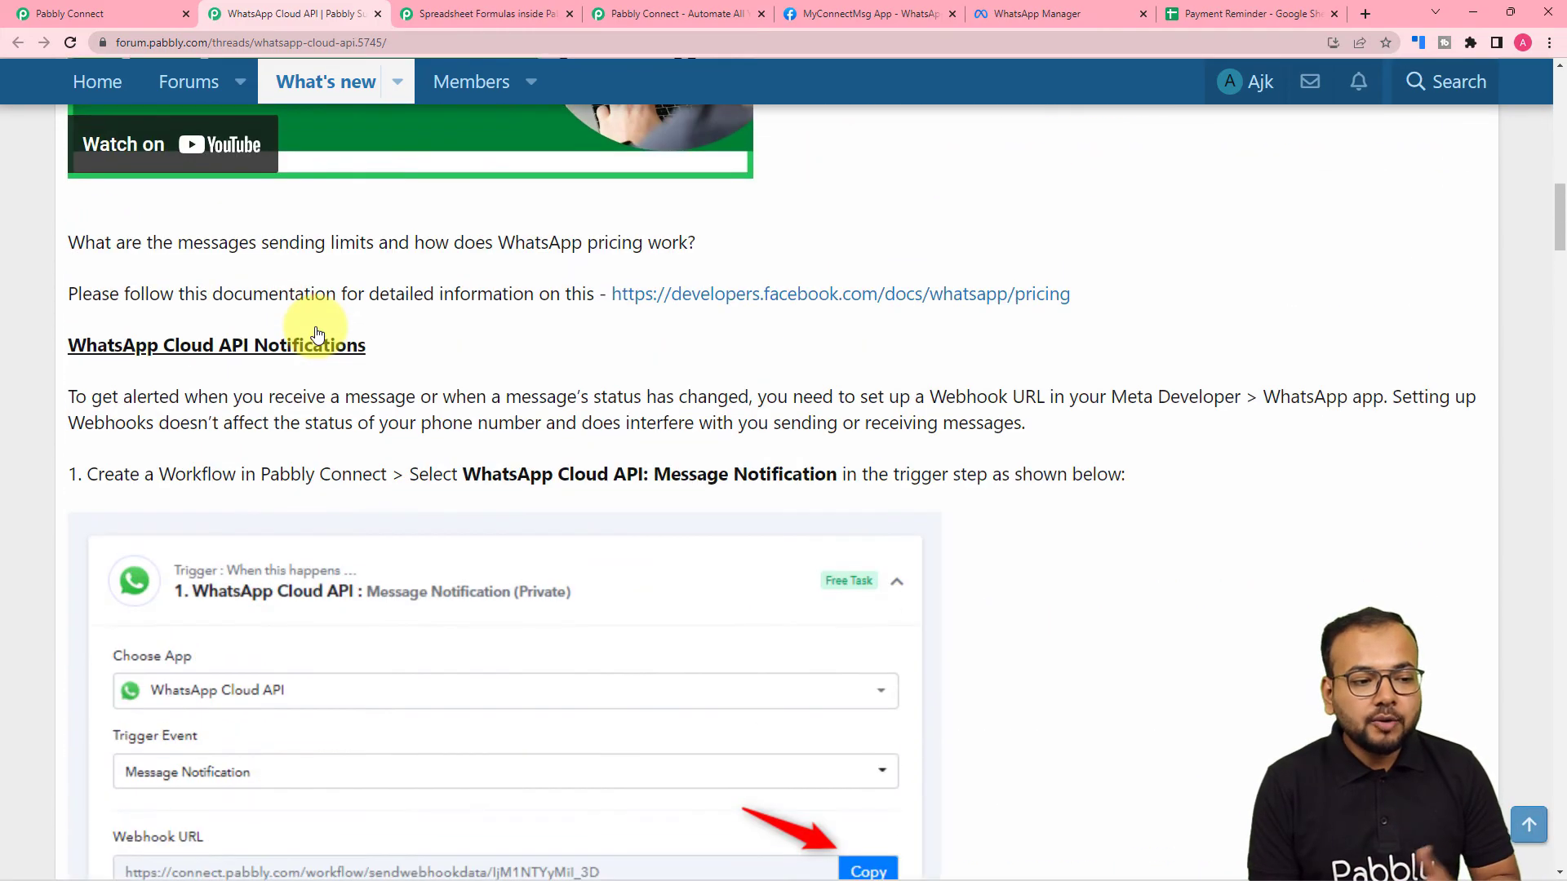
scroll(318, 334, up, 7)
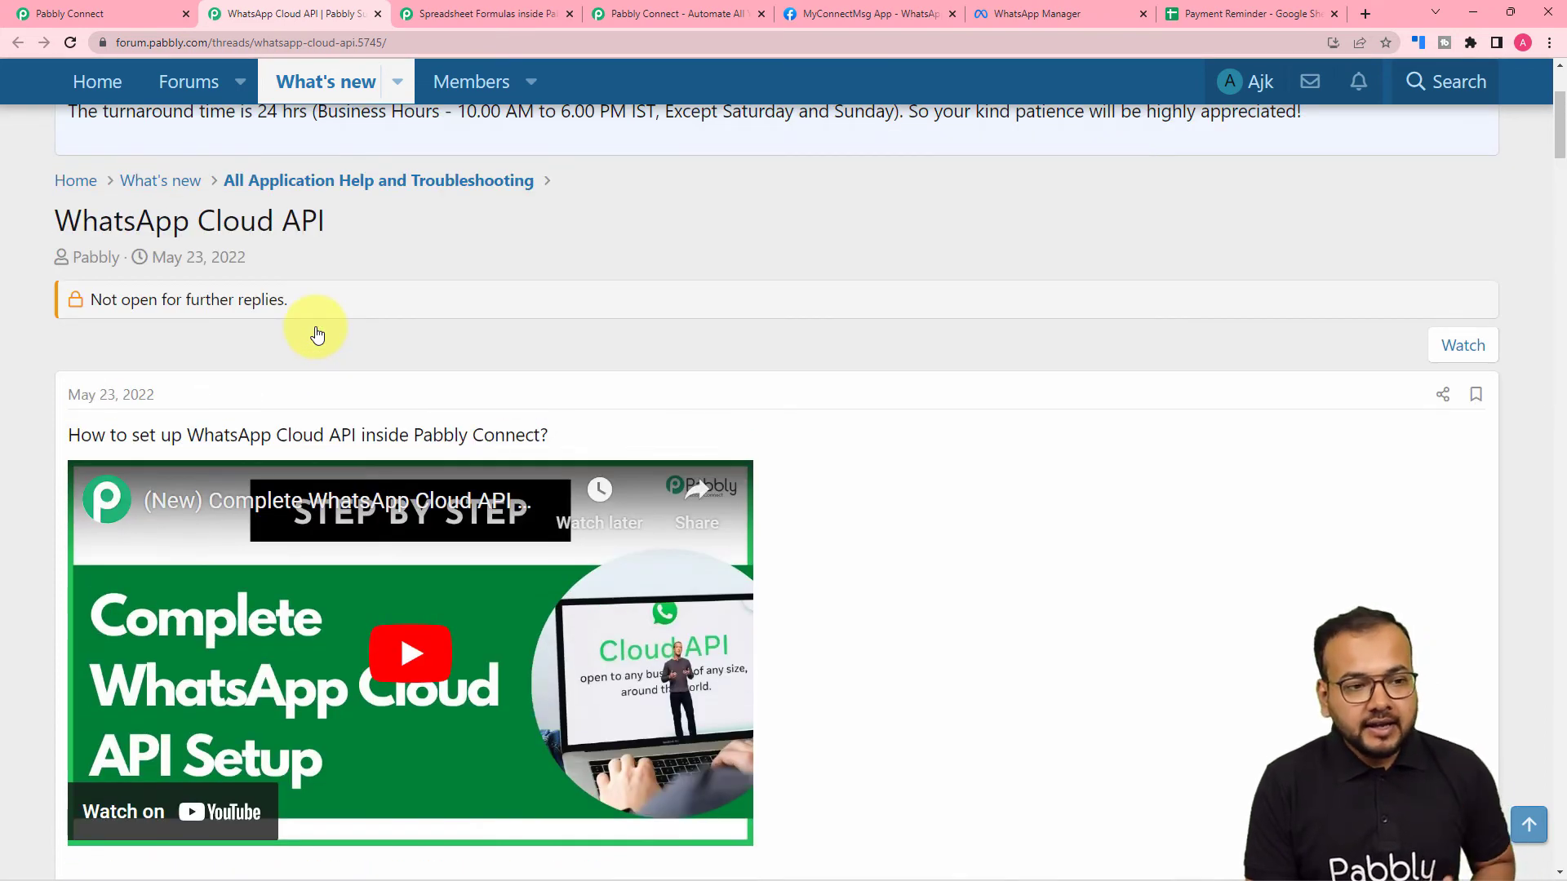
click(105, 18)
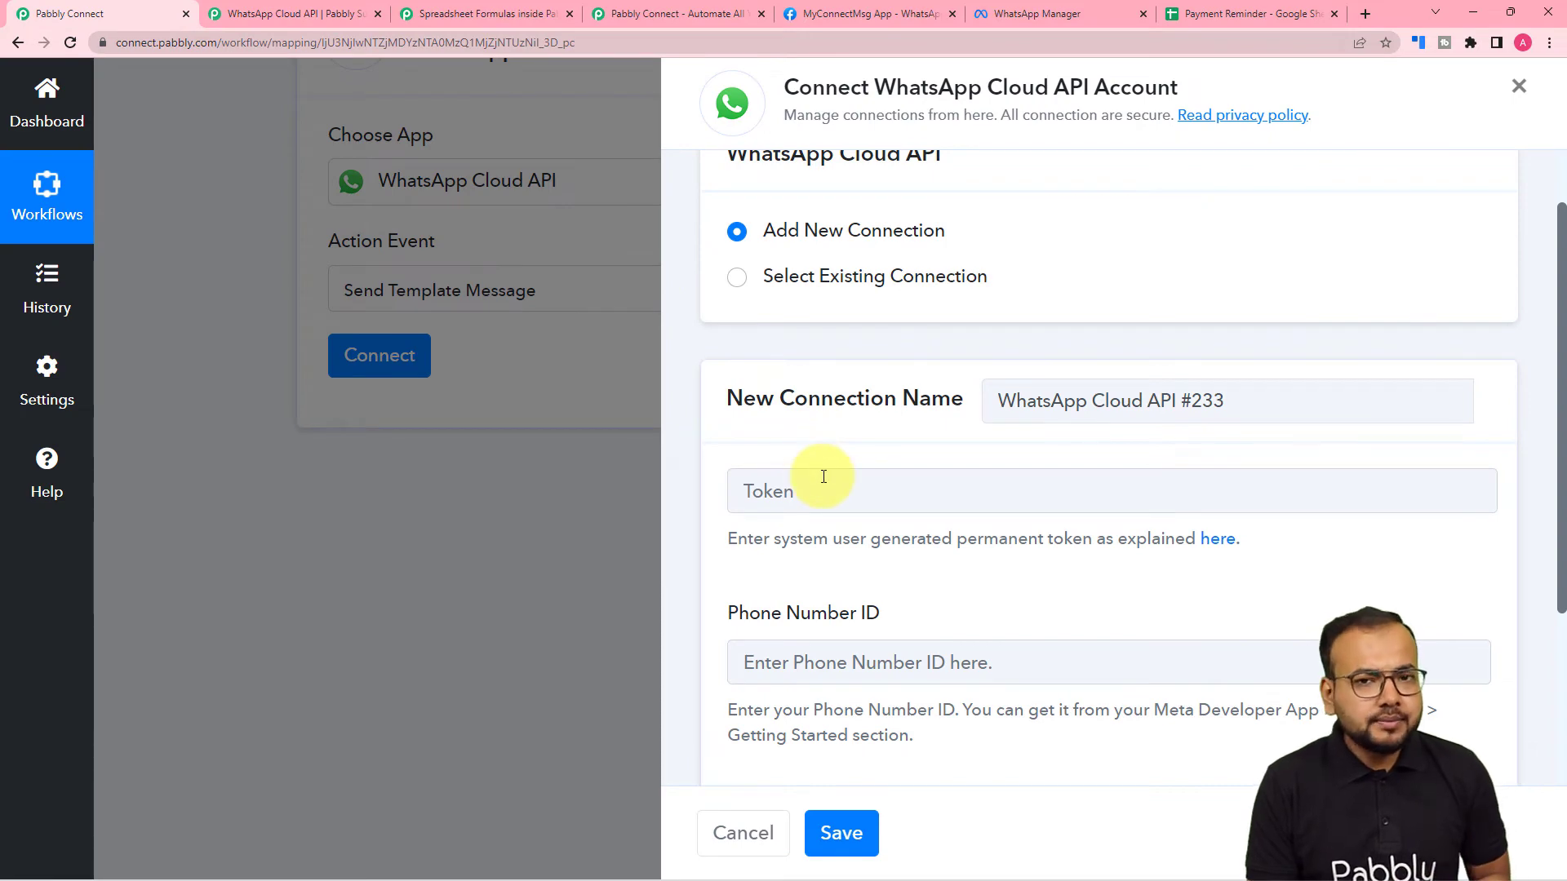
scroll(824, 476, down, 1)
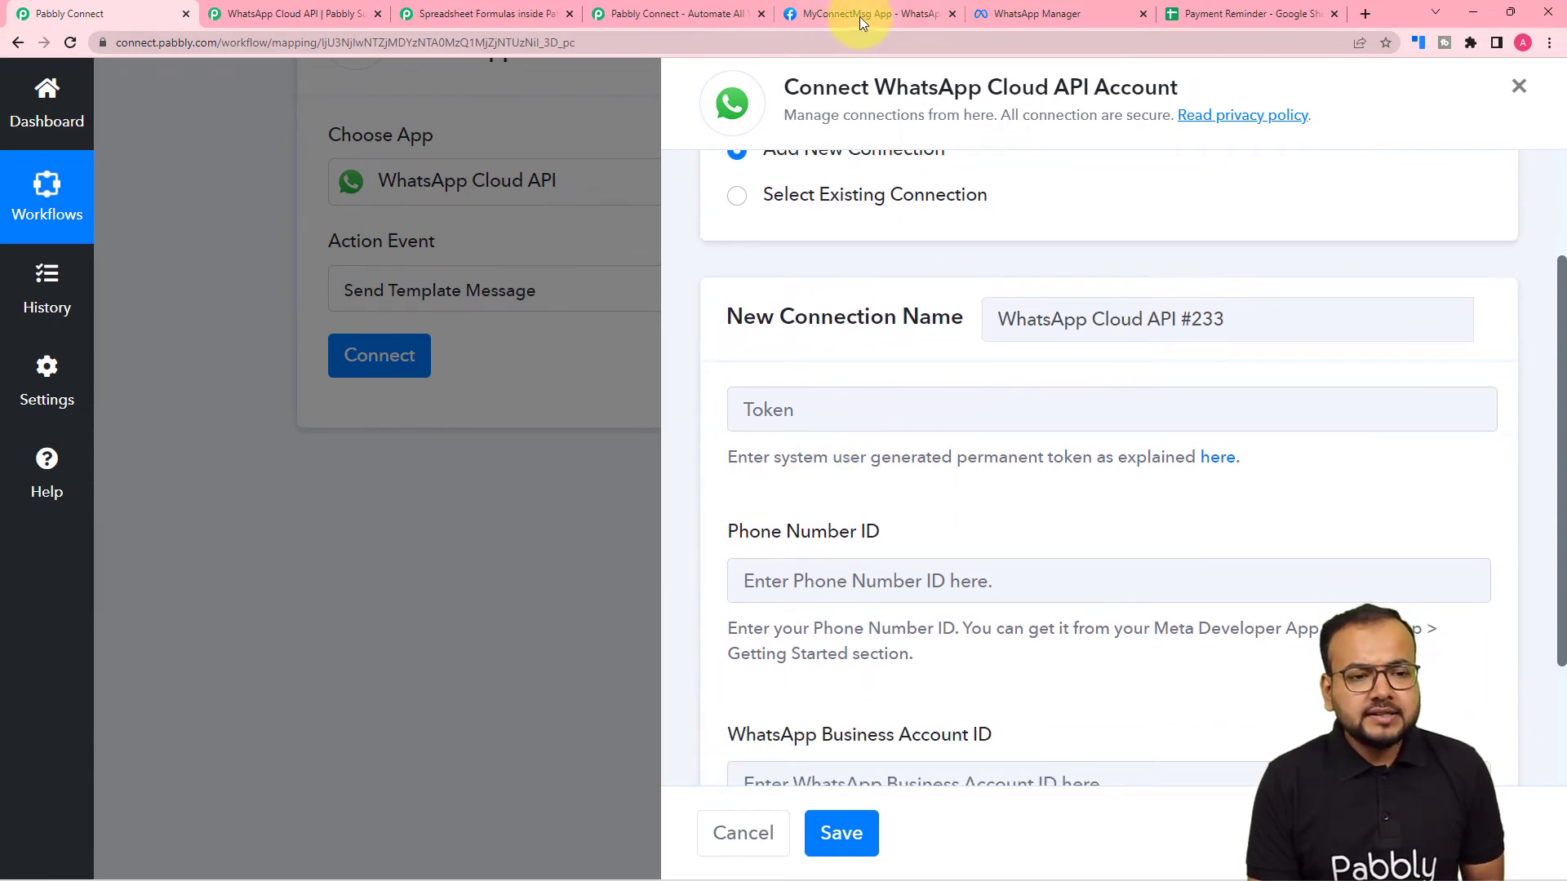
- Examine the temporary access token details in Meta for Developers, and find the permanent token video in the Pabbly forum guide
click(862, 16)
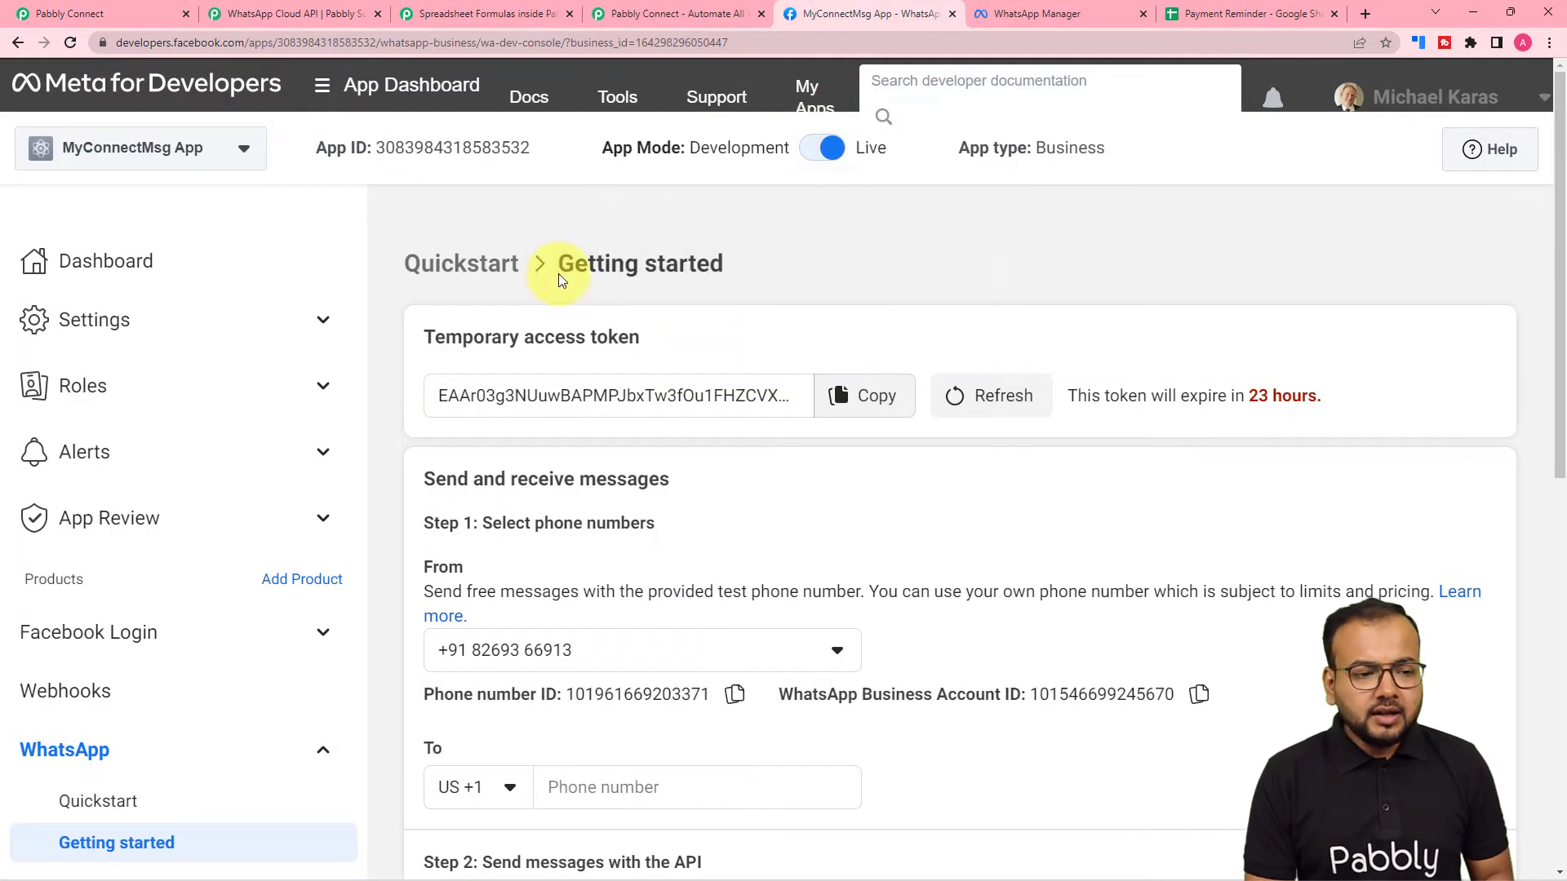
scroll(164, 507, down, 3)
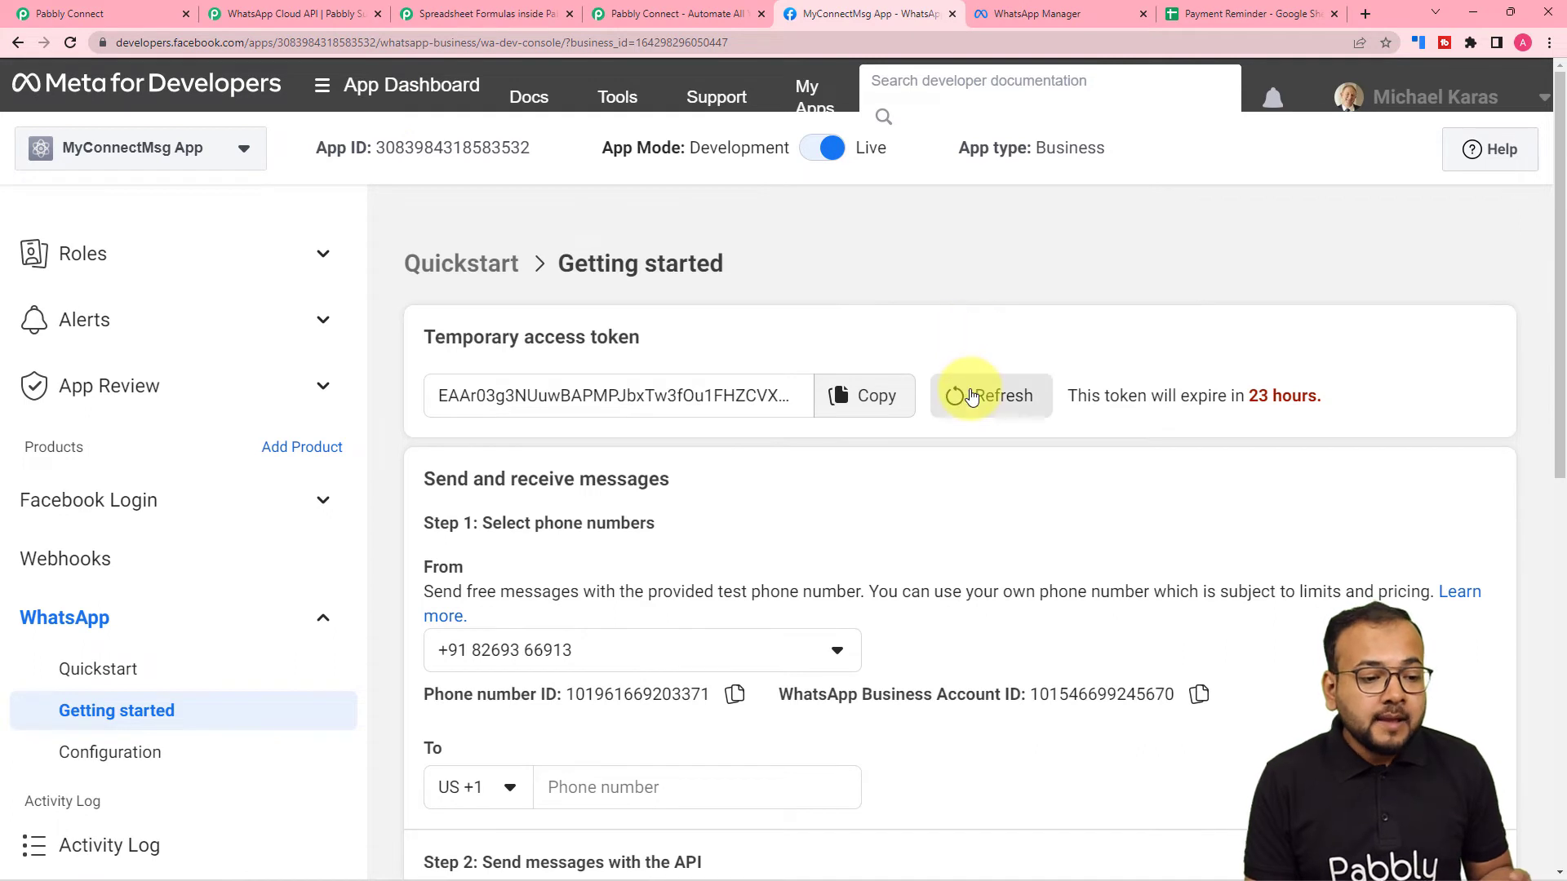
scroll(972, 397, down, 1)
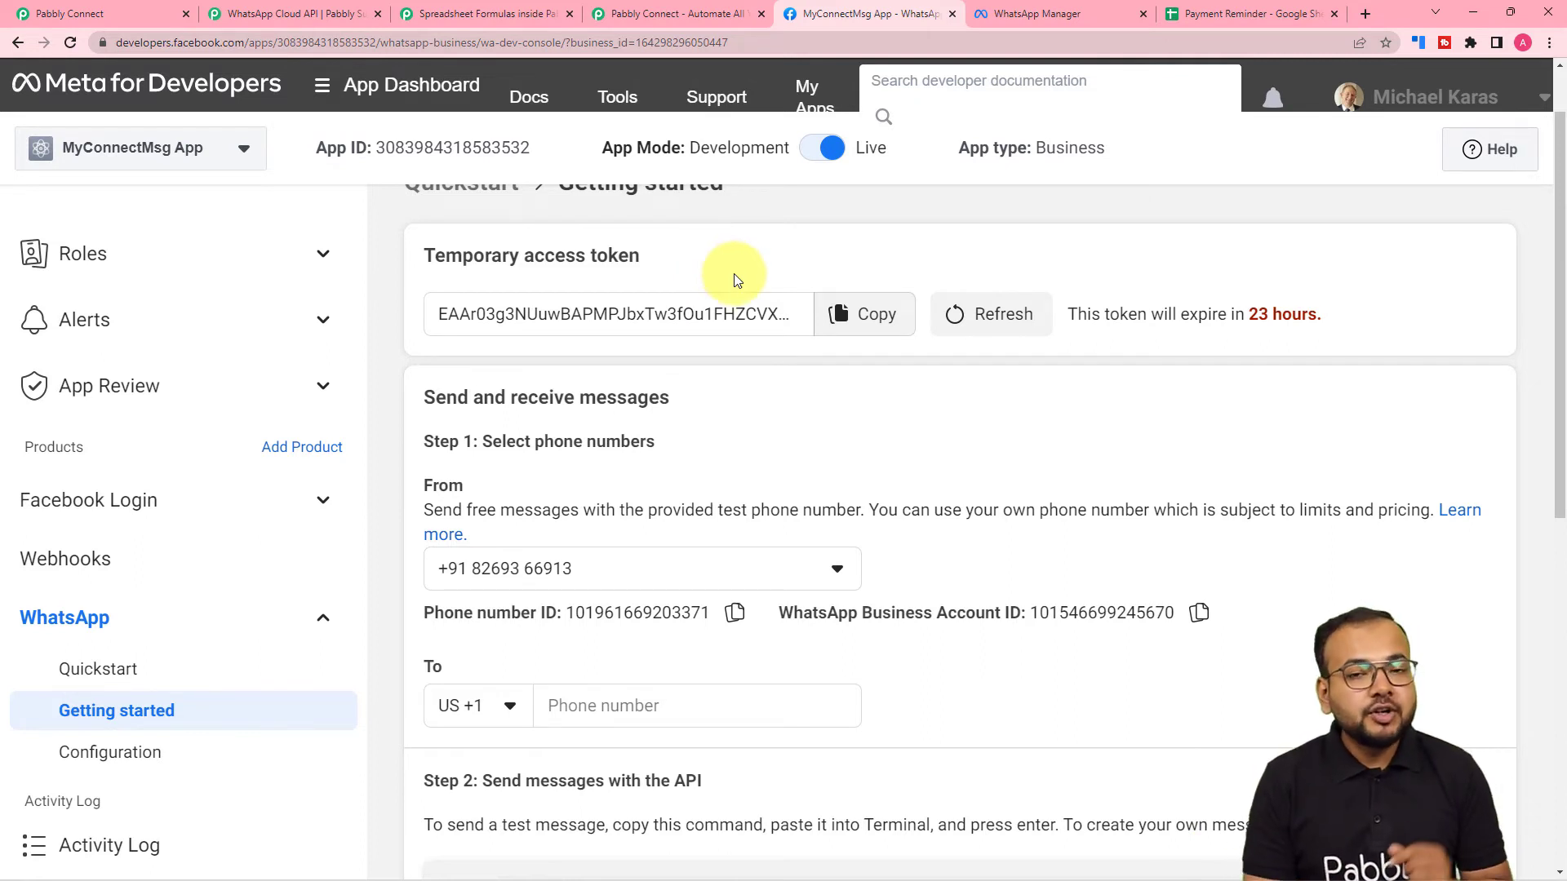
click(293, 10)
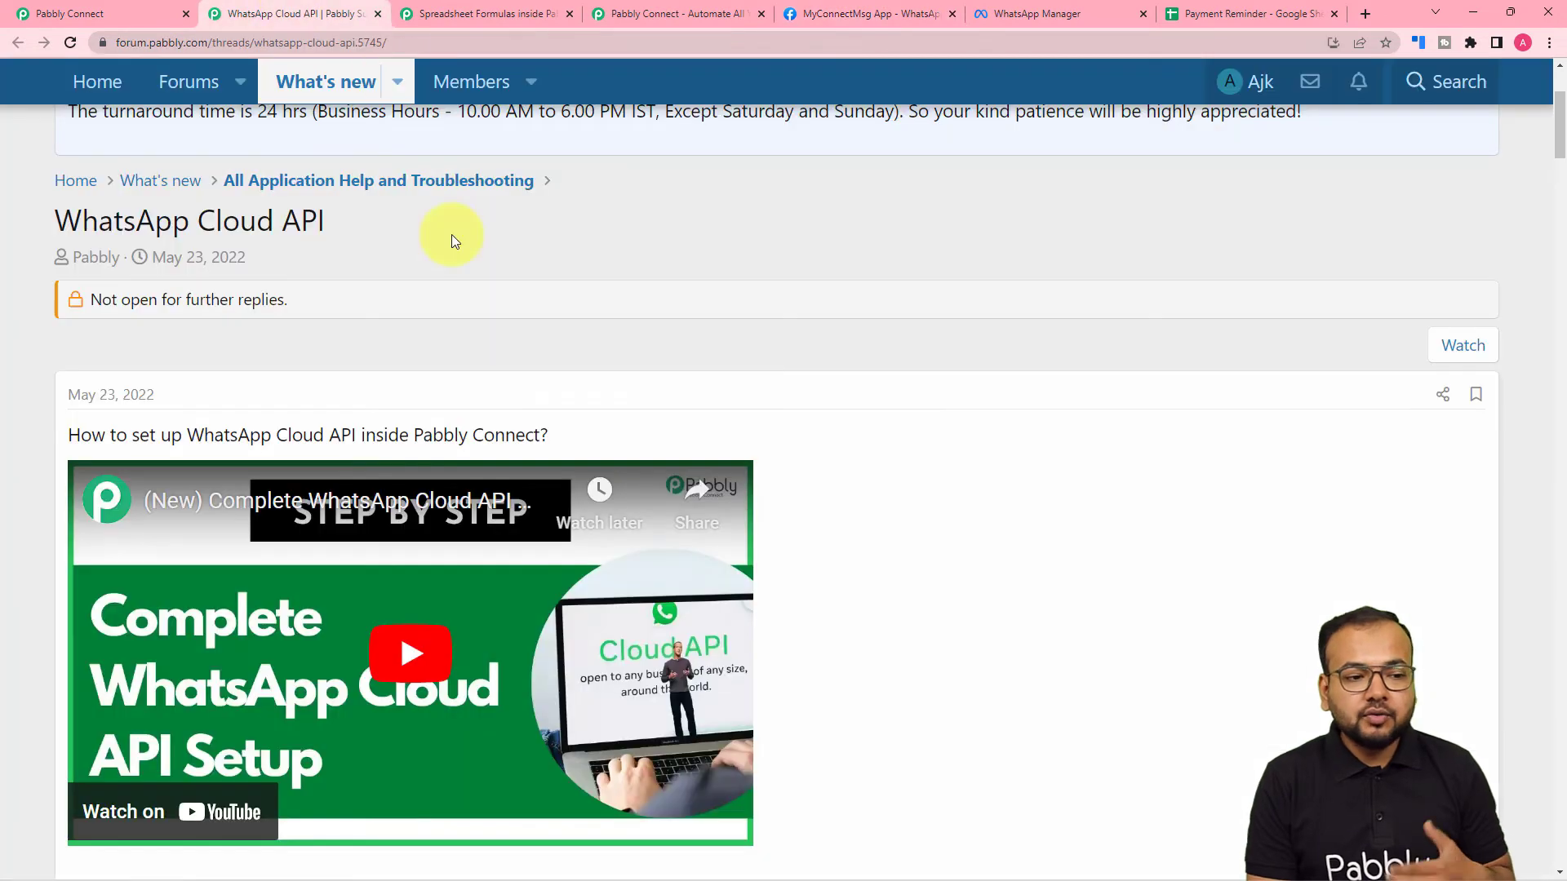
scroll(552, 335, down, 6)
scroll(552, 341, down, 3)
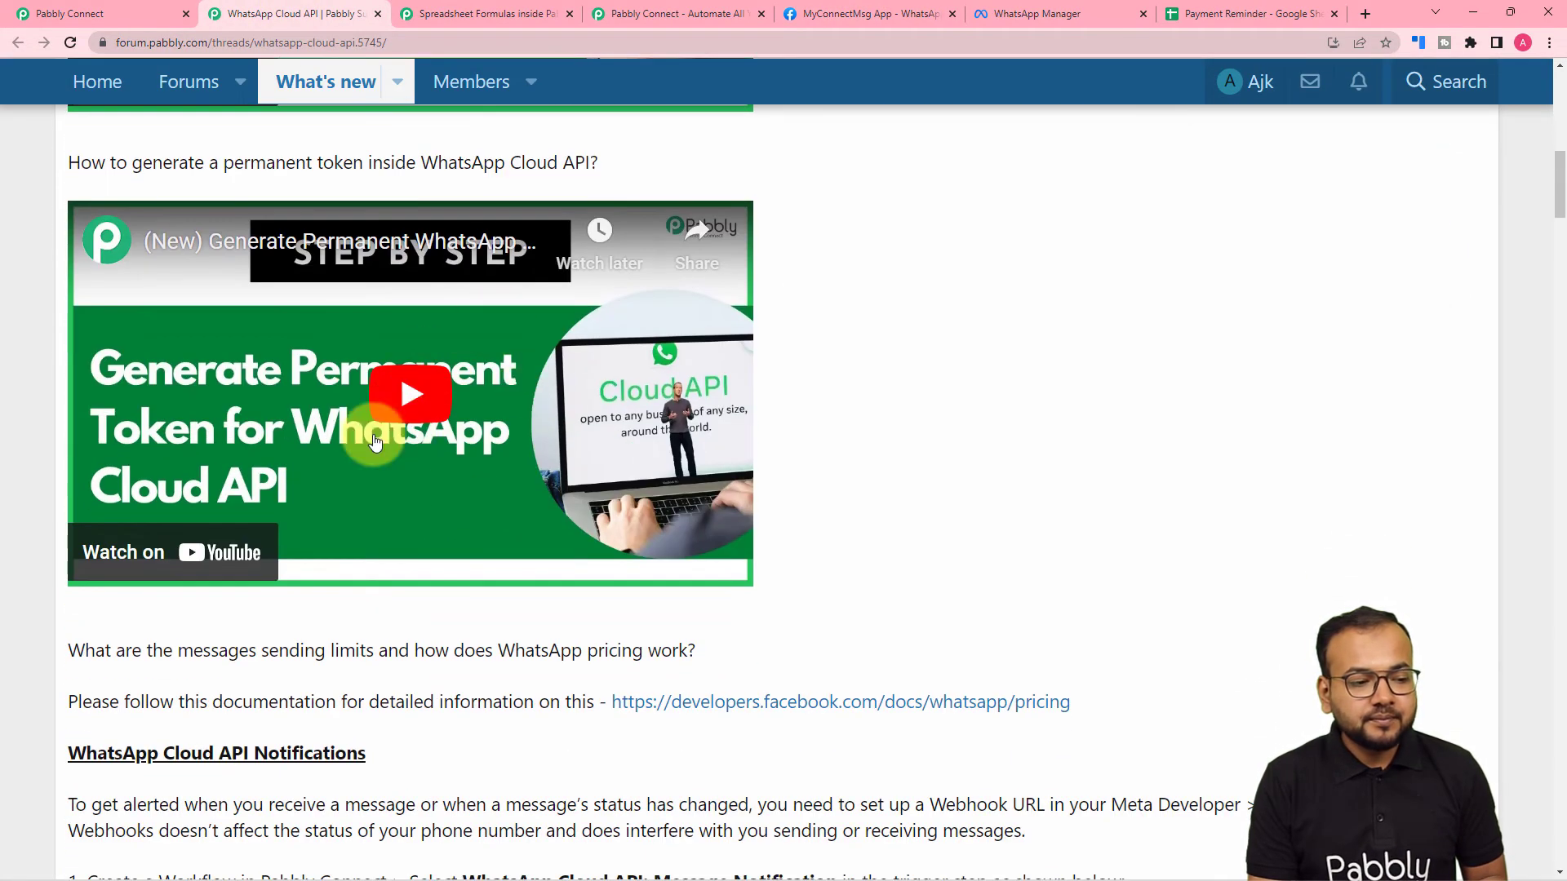
click(82, 14)
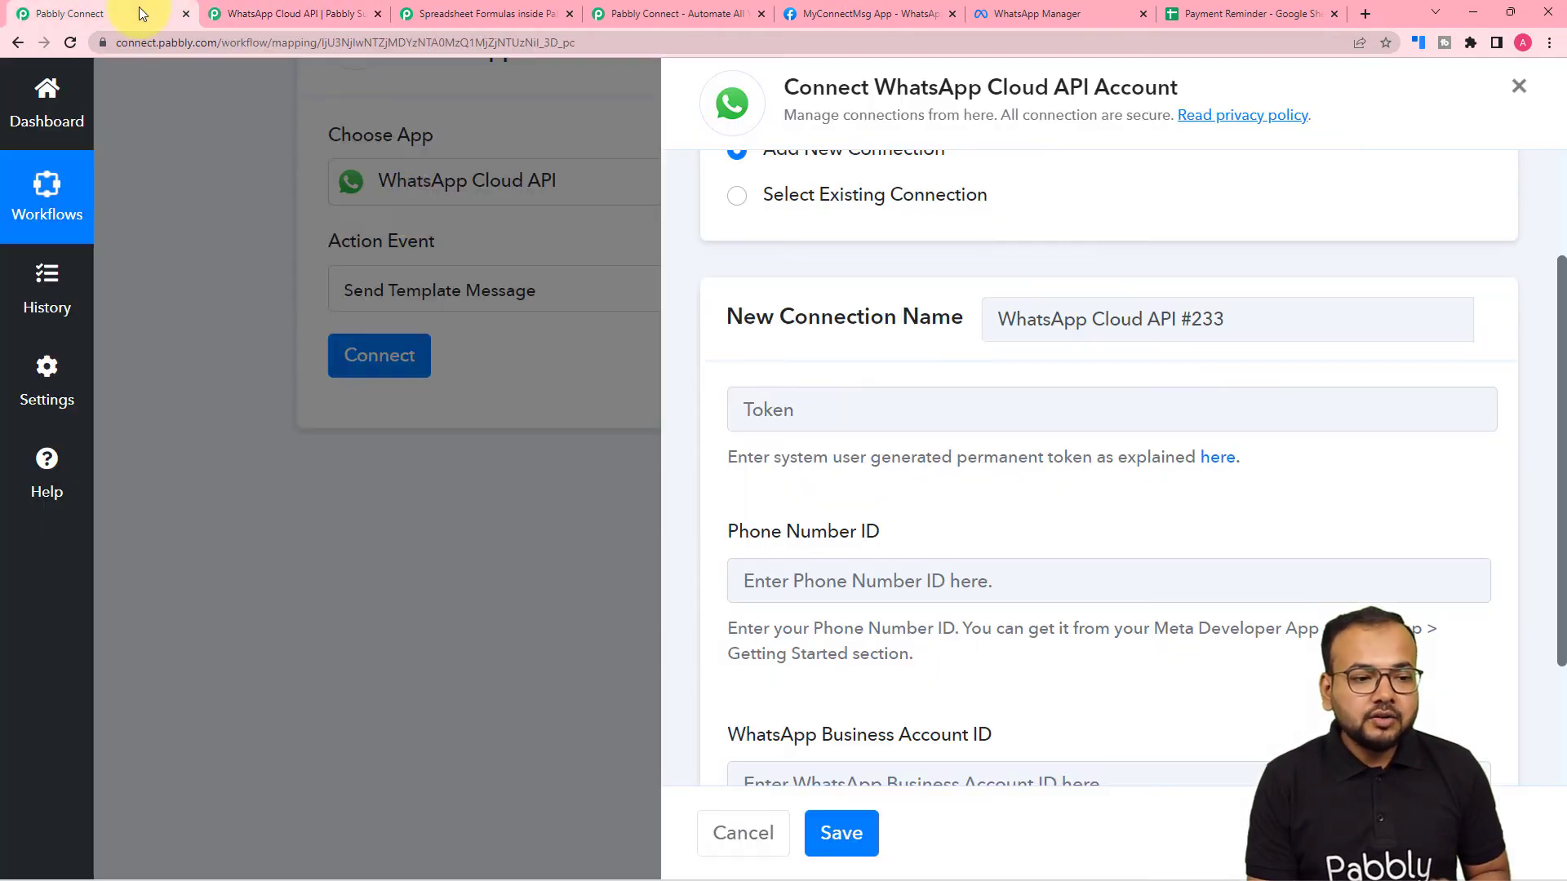
- Copy the phone number ID from Meta for Developers into the Phone Number ID field of the new Pabbly connection
click(834, 11)
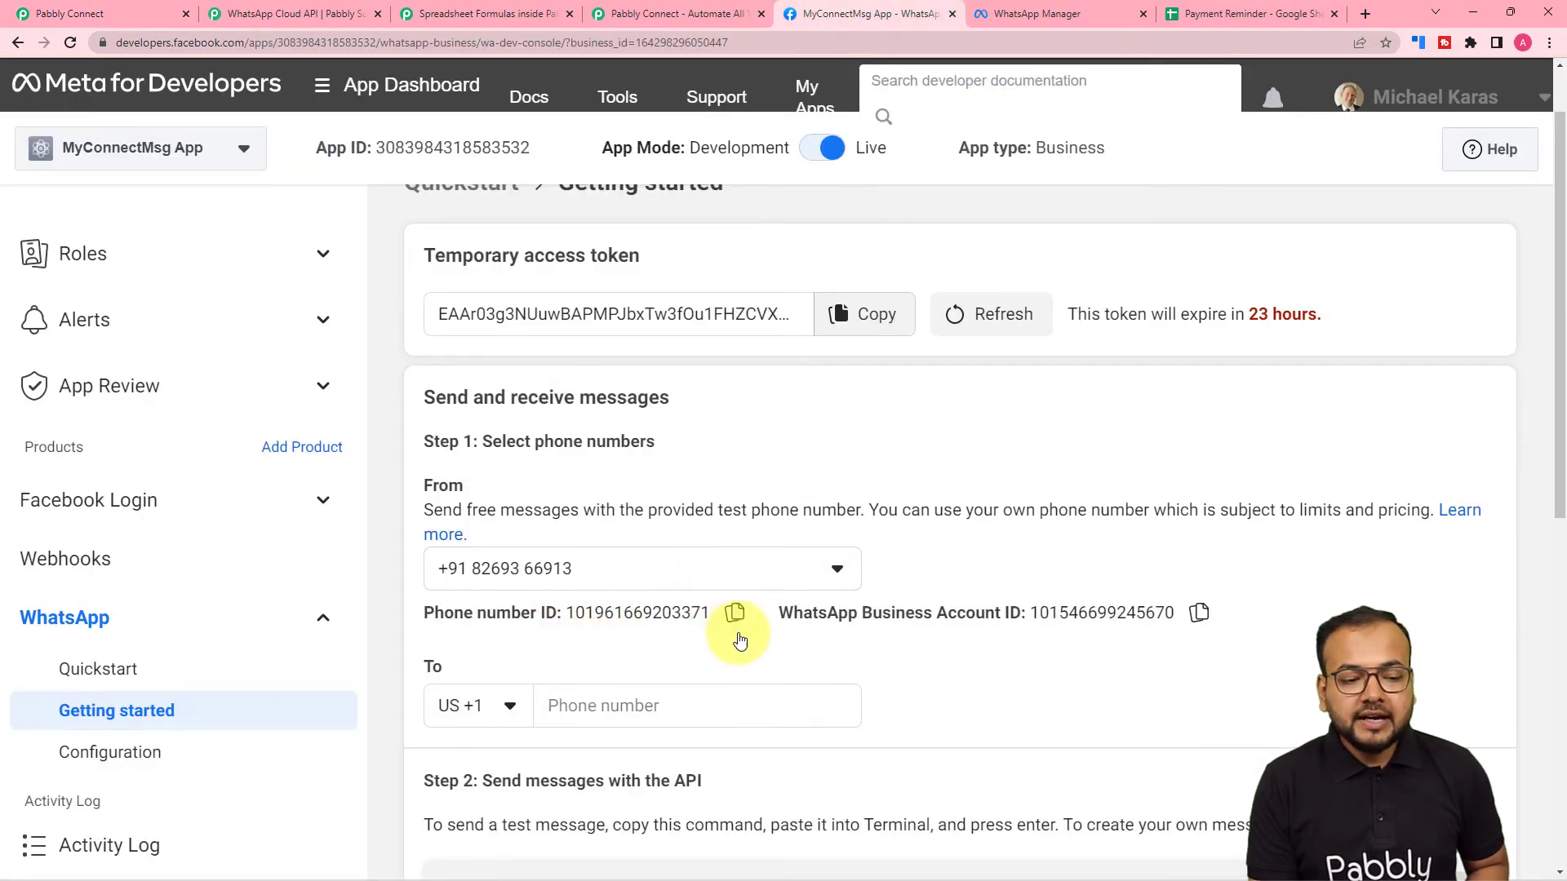
click(734, 613)
click(122, 14)
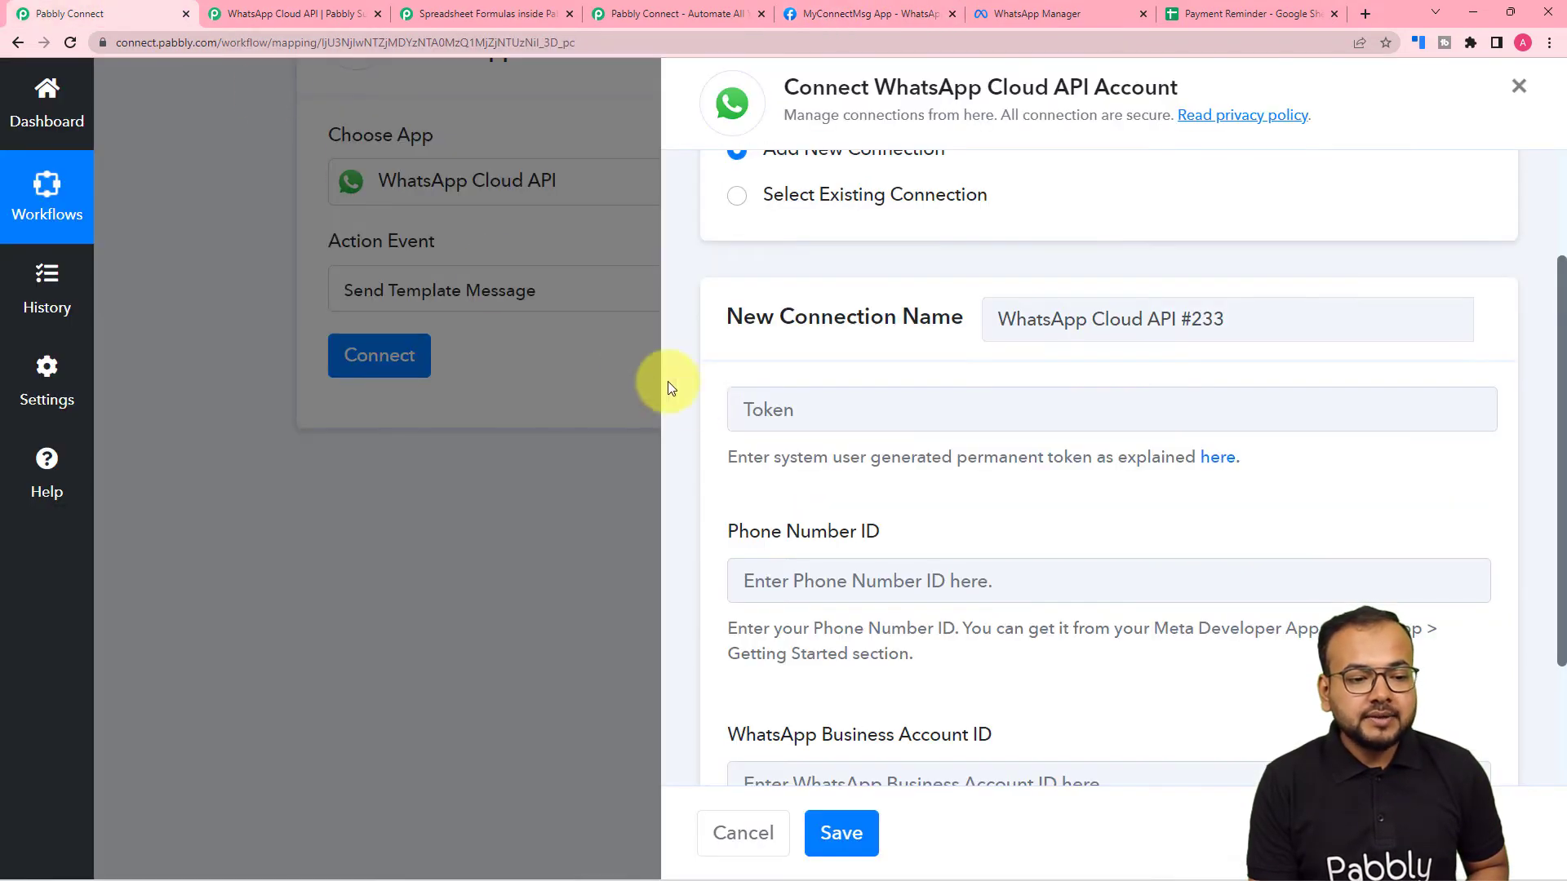
click(802, 580)
scroll(790, 490, down, 2)
right_click(786, 416)
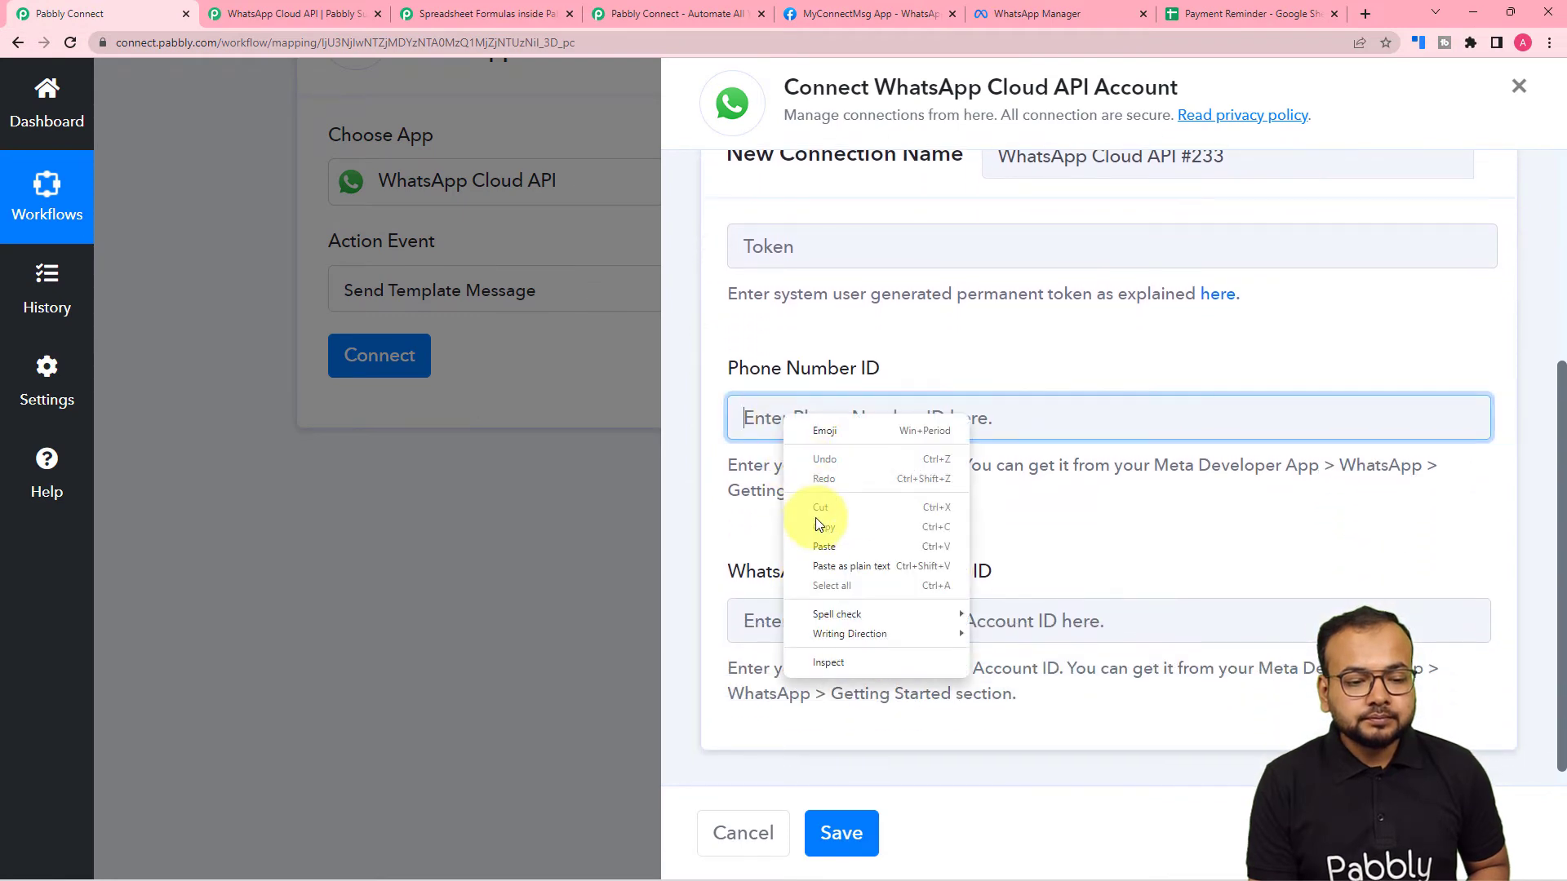
click(816, 542)
- Copy the WhatsApp Business Account ID from Meta for Developers into the matching field of the new Pabbly connection
click(1012, 10)
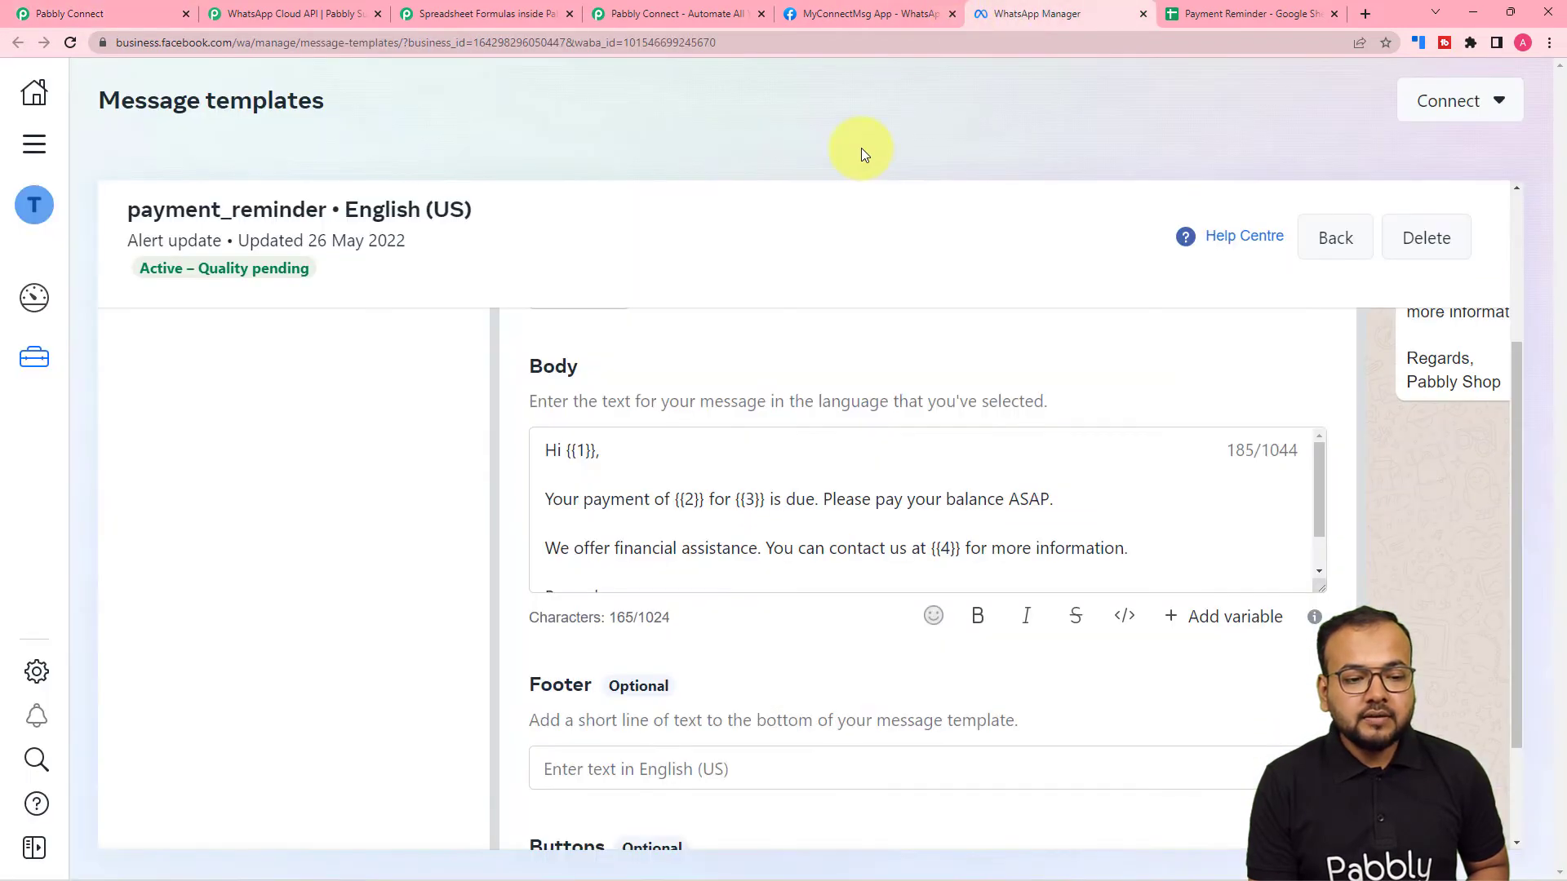
click(889, 14)
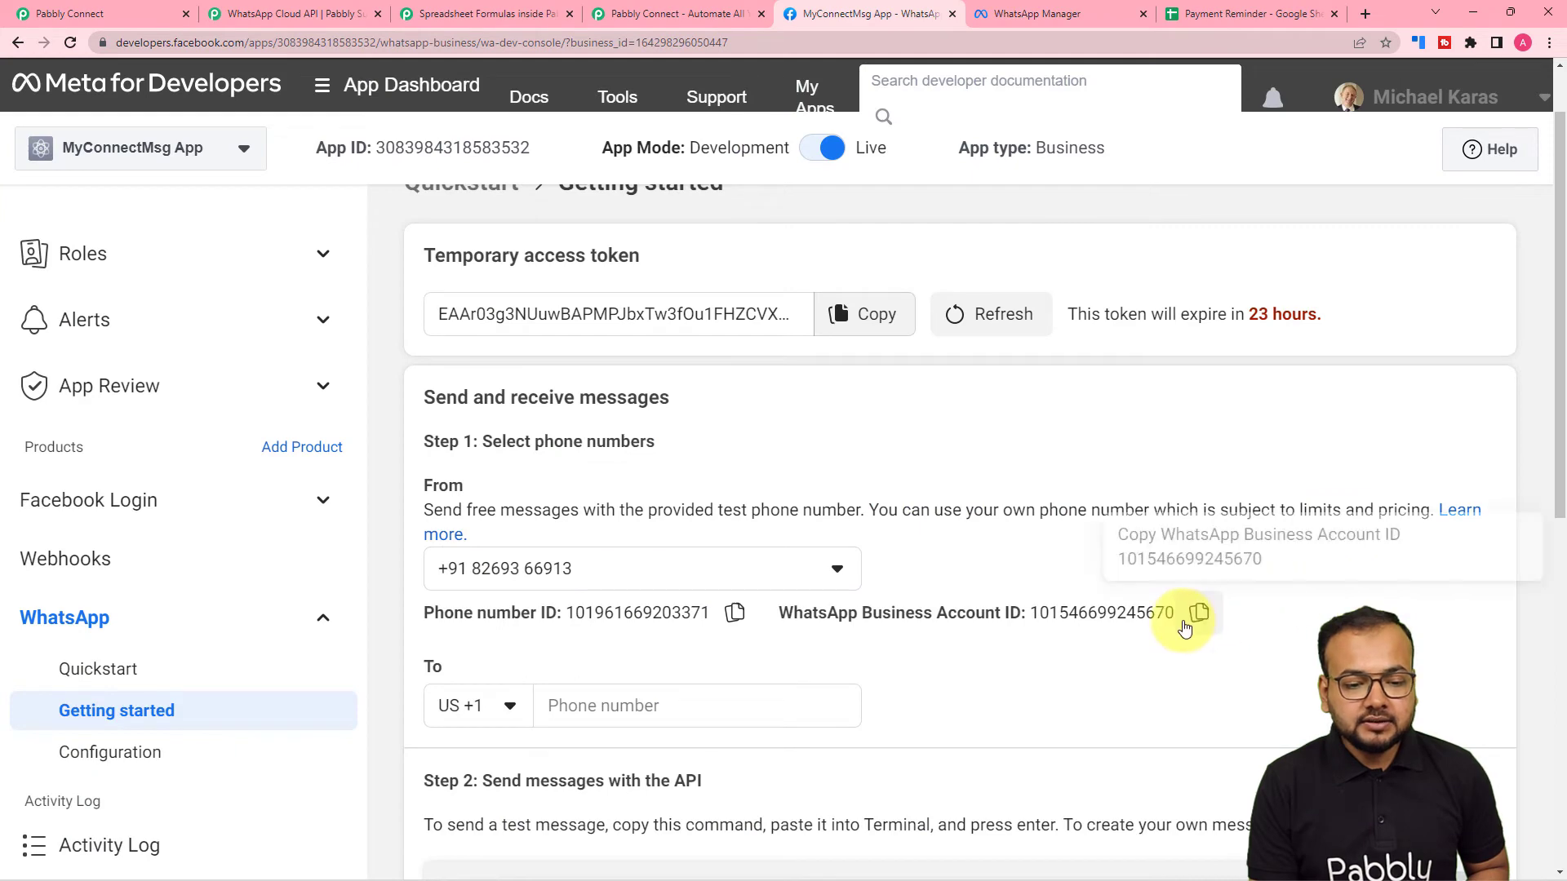
click(1199, 613)
click(163, 14)
right_click(833, 623)
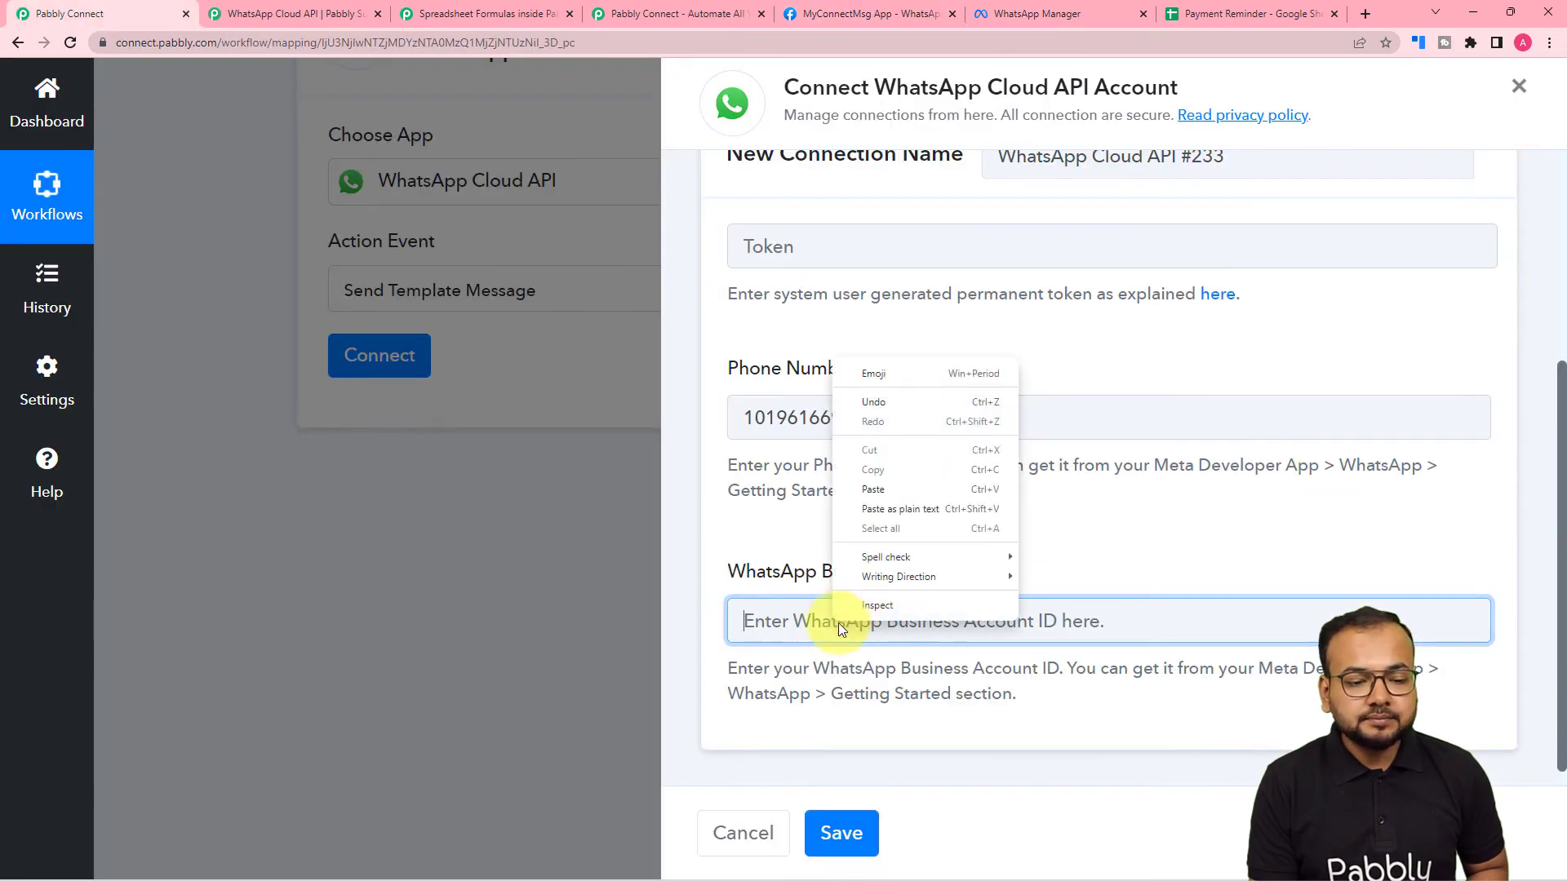
click(858, 490)
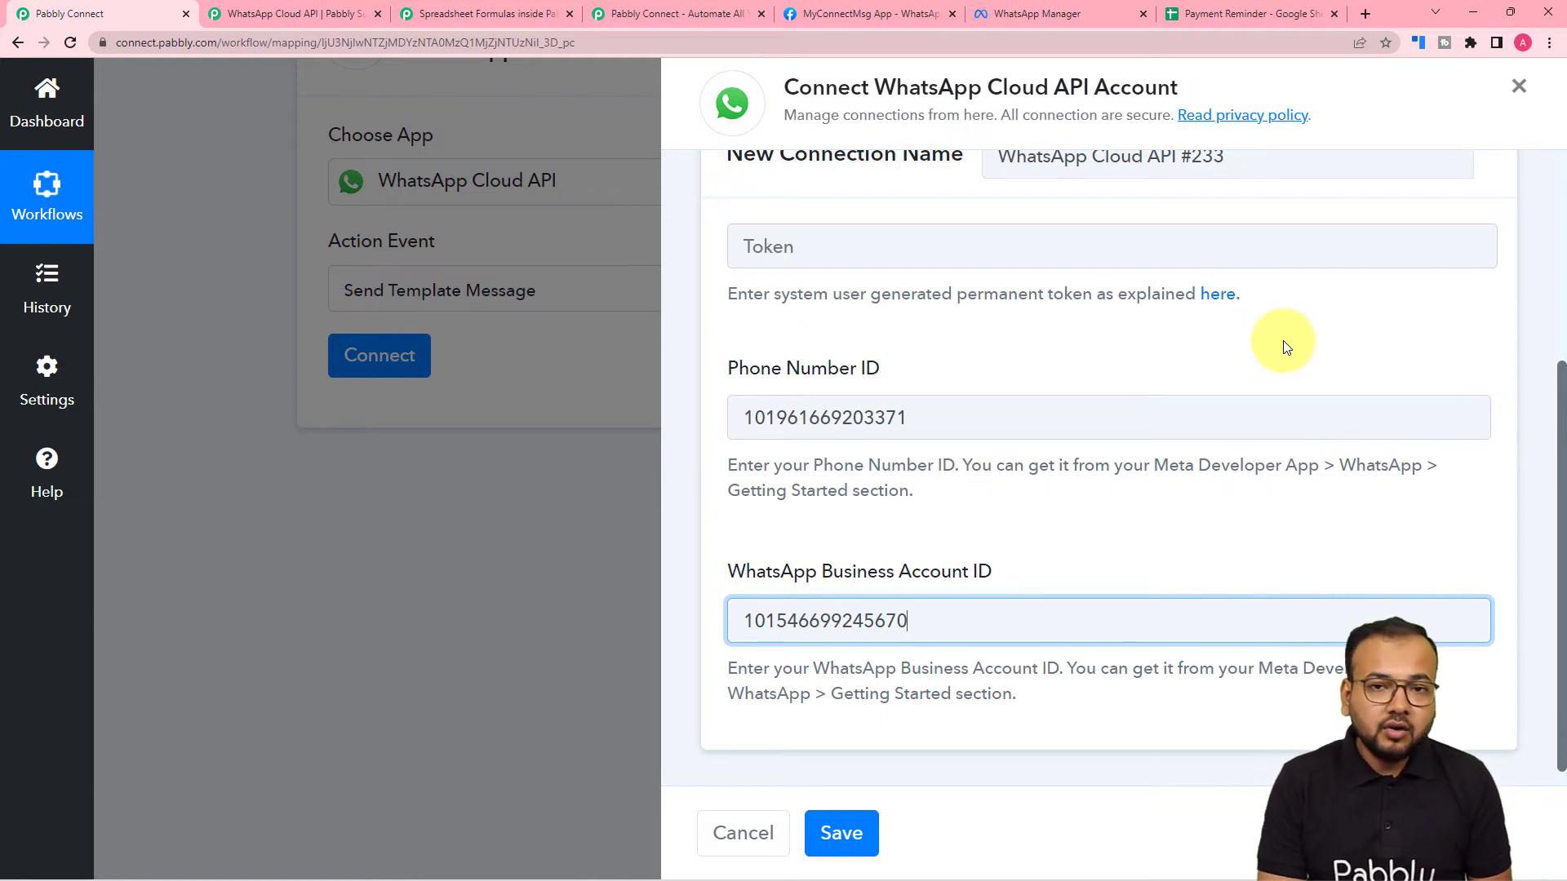
- Use the existing connection WhatsApp Cloud API Final instead of a new one and save it for the WhatsApp action
scroll(1284, 342, up, 1)
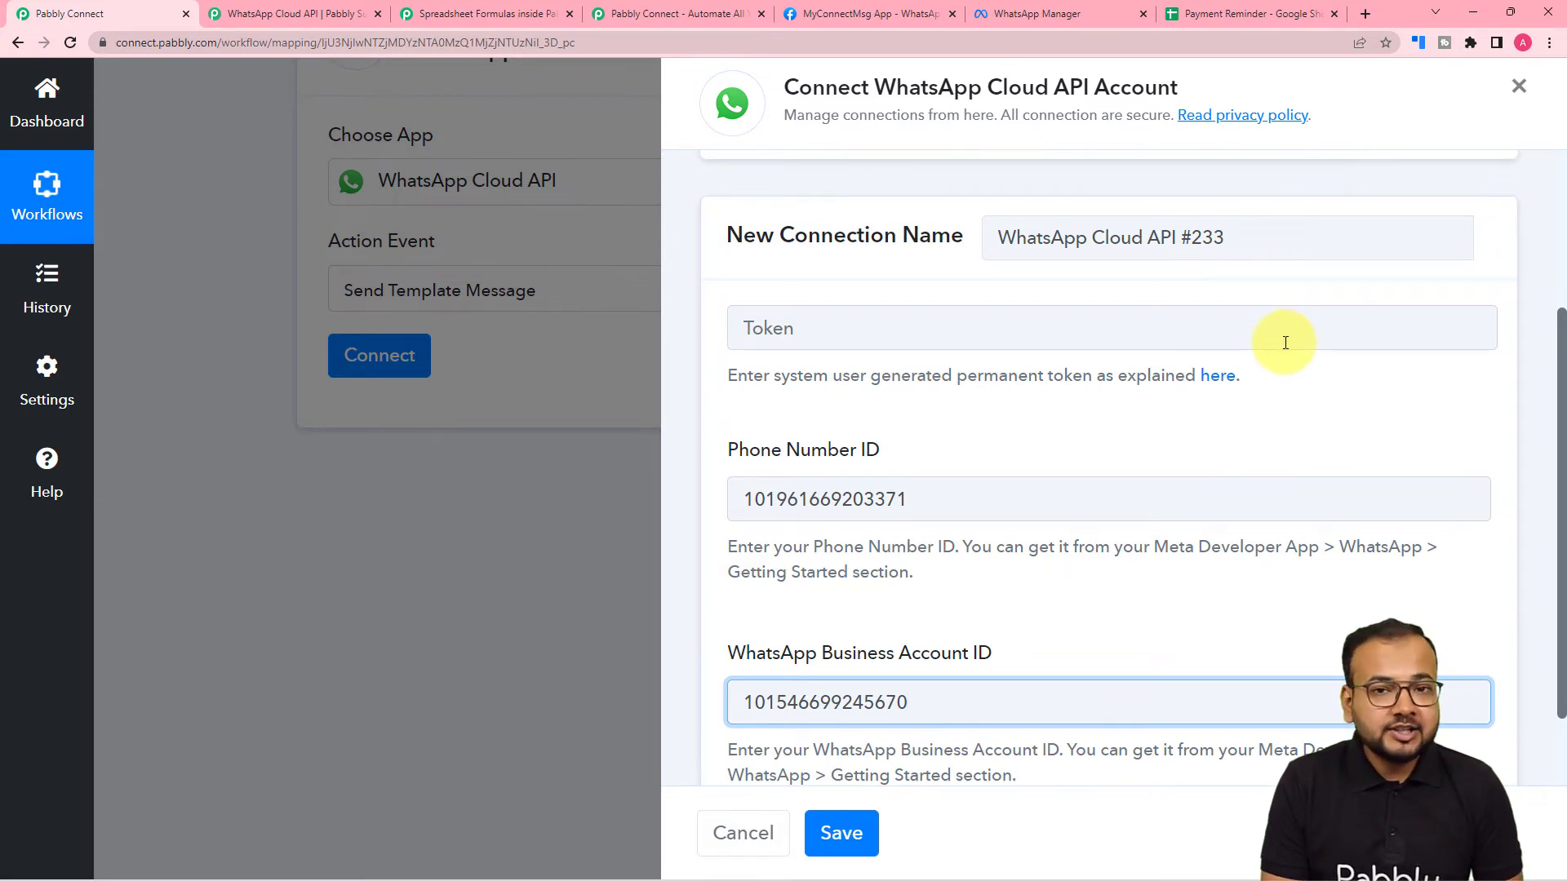
scroll(1286, 343, up, 3)
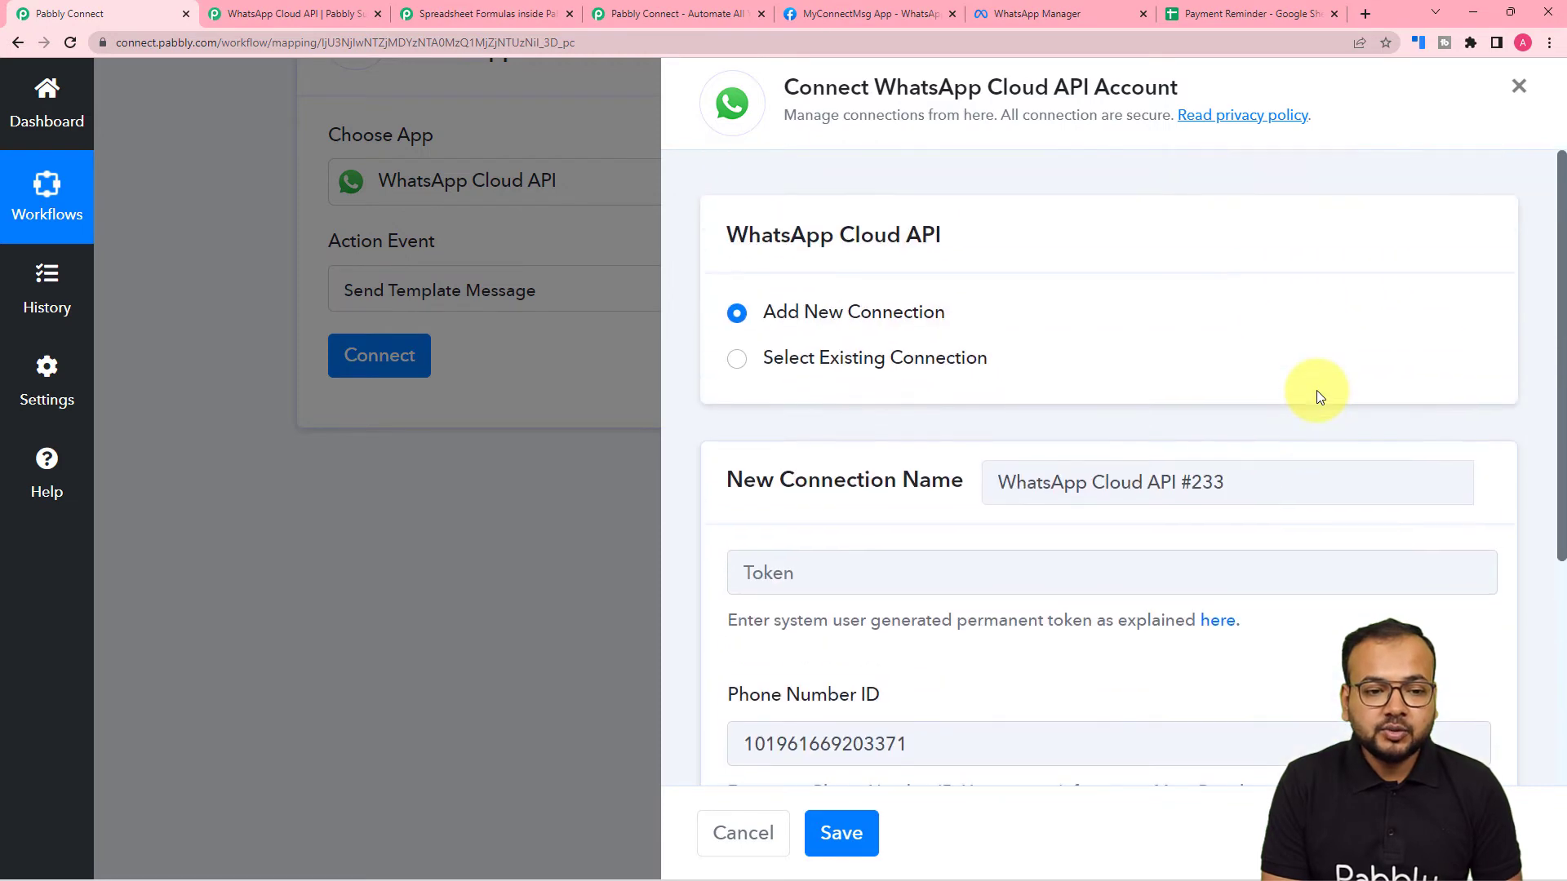
click(734, 364)
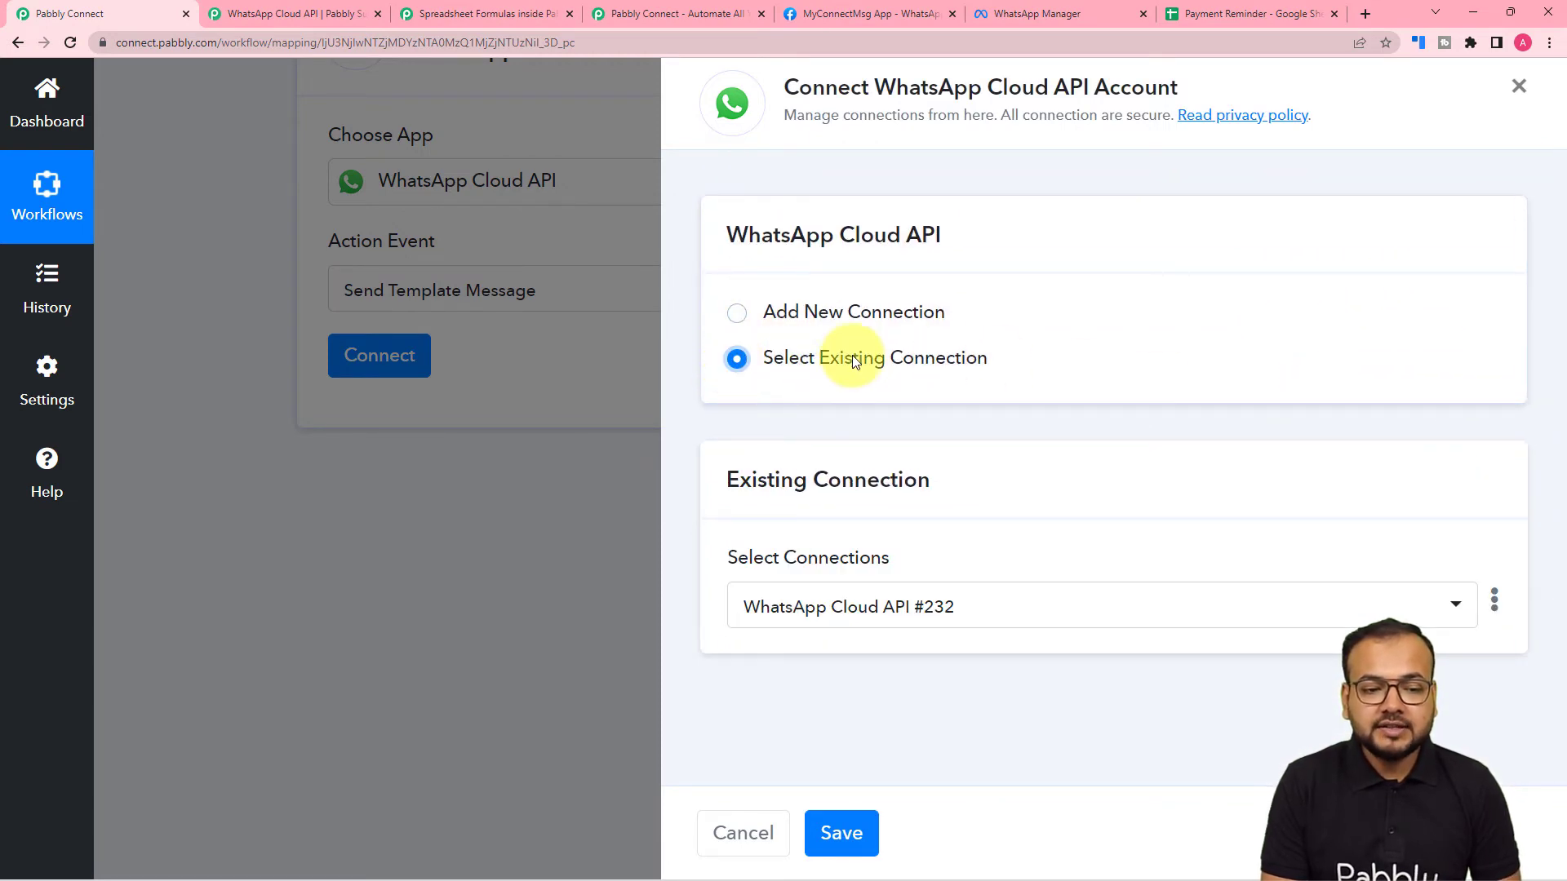
click(983, 615)
click(983, 619)
scroll(1088, 469, down, 20)
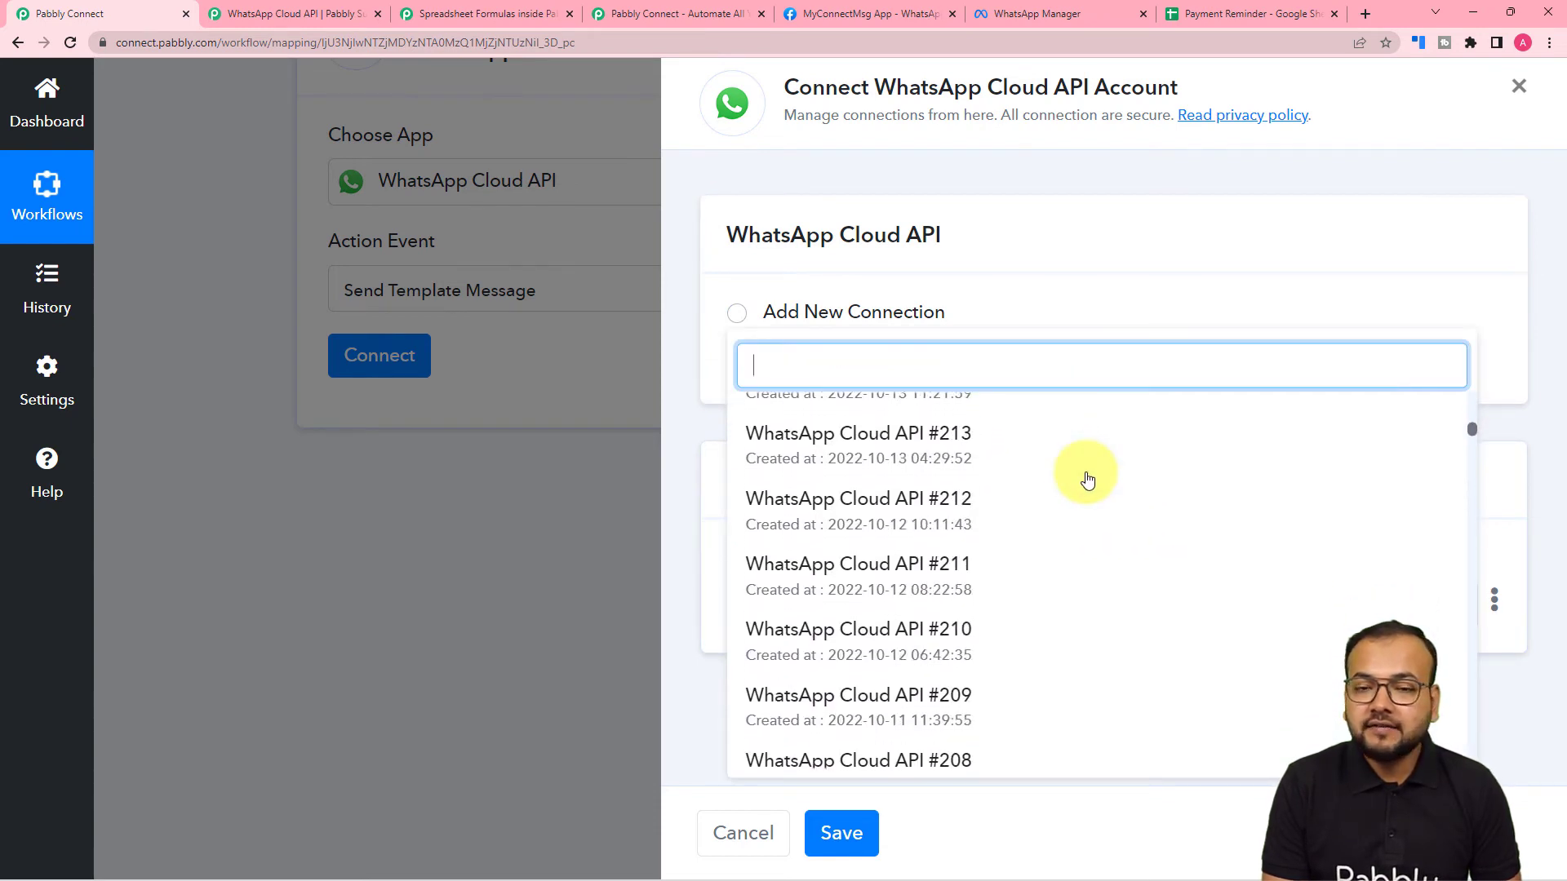
scroll(1050, 548, down, 20)
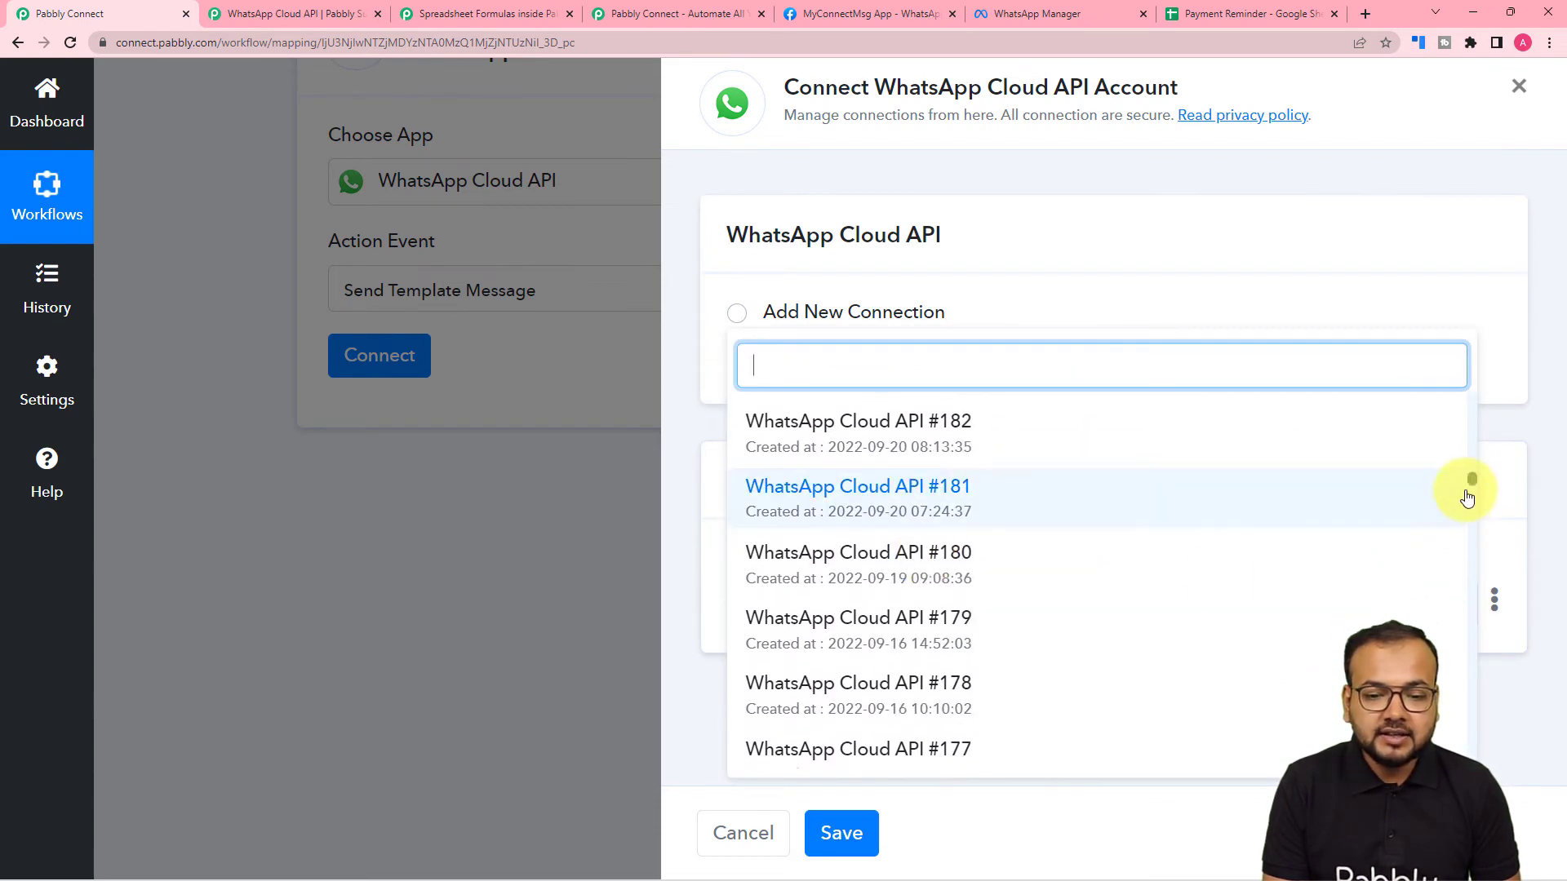
drag(1476, 479, 1473, 763)
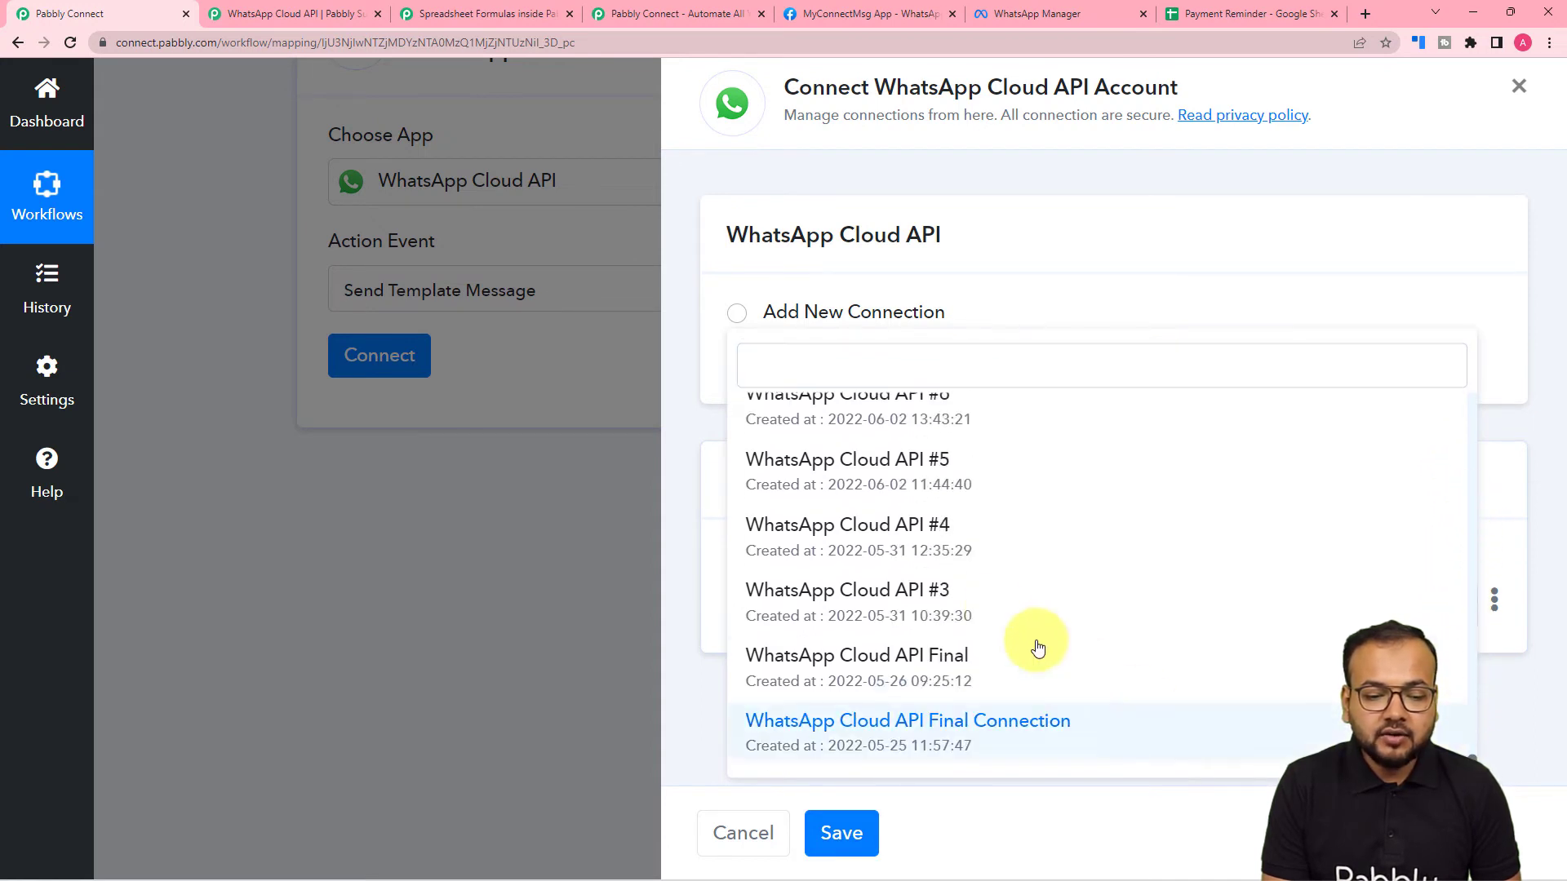
click(888, 655)
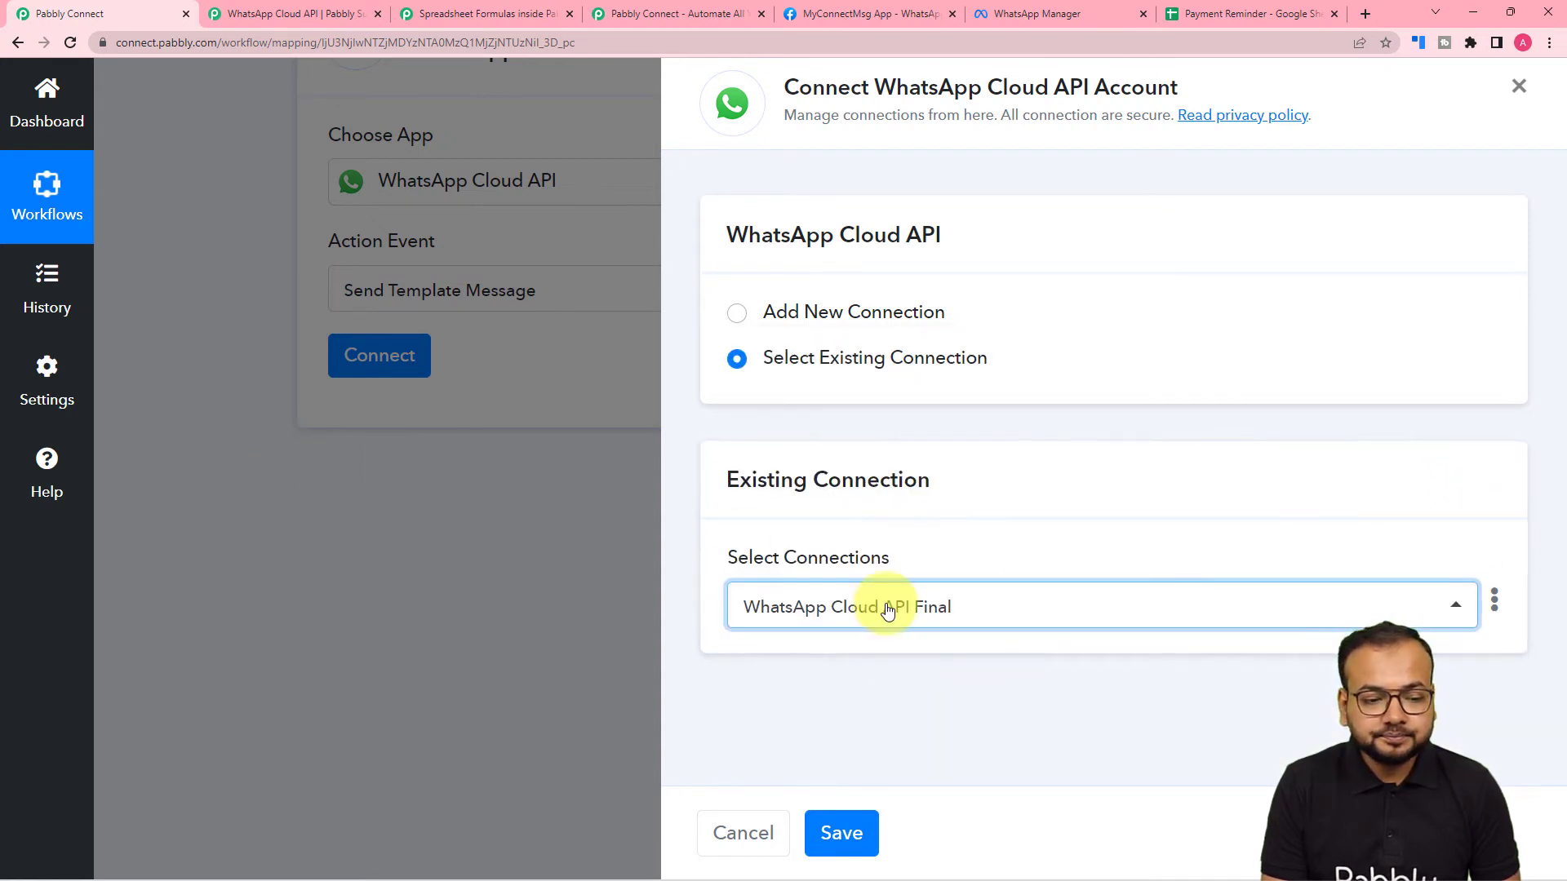
click(842, 831)
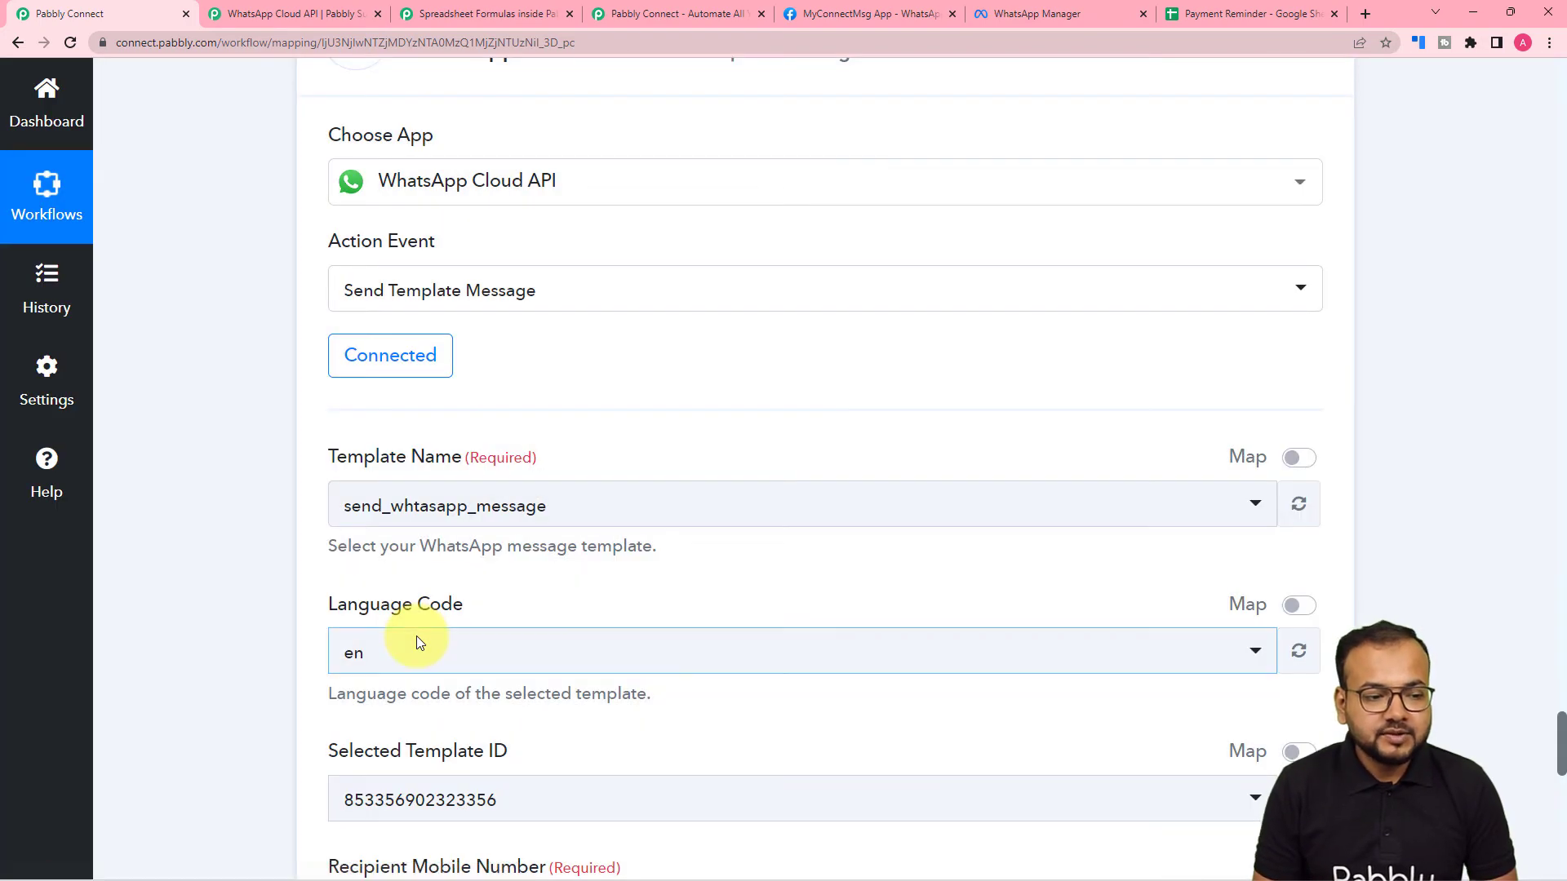
- Switch to WhatsApp Manager and examine the payment_reminder template's body text, variables and preview
scroll(392, 343, down, 3)
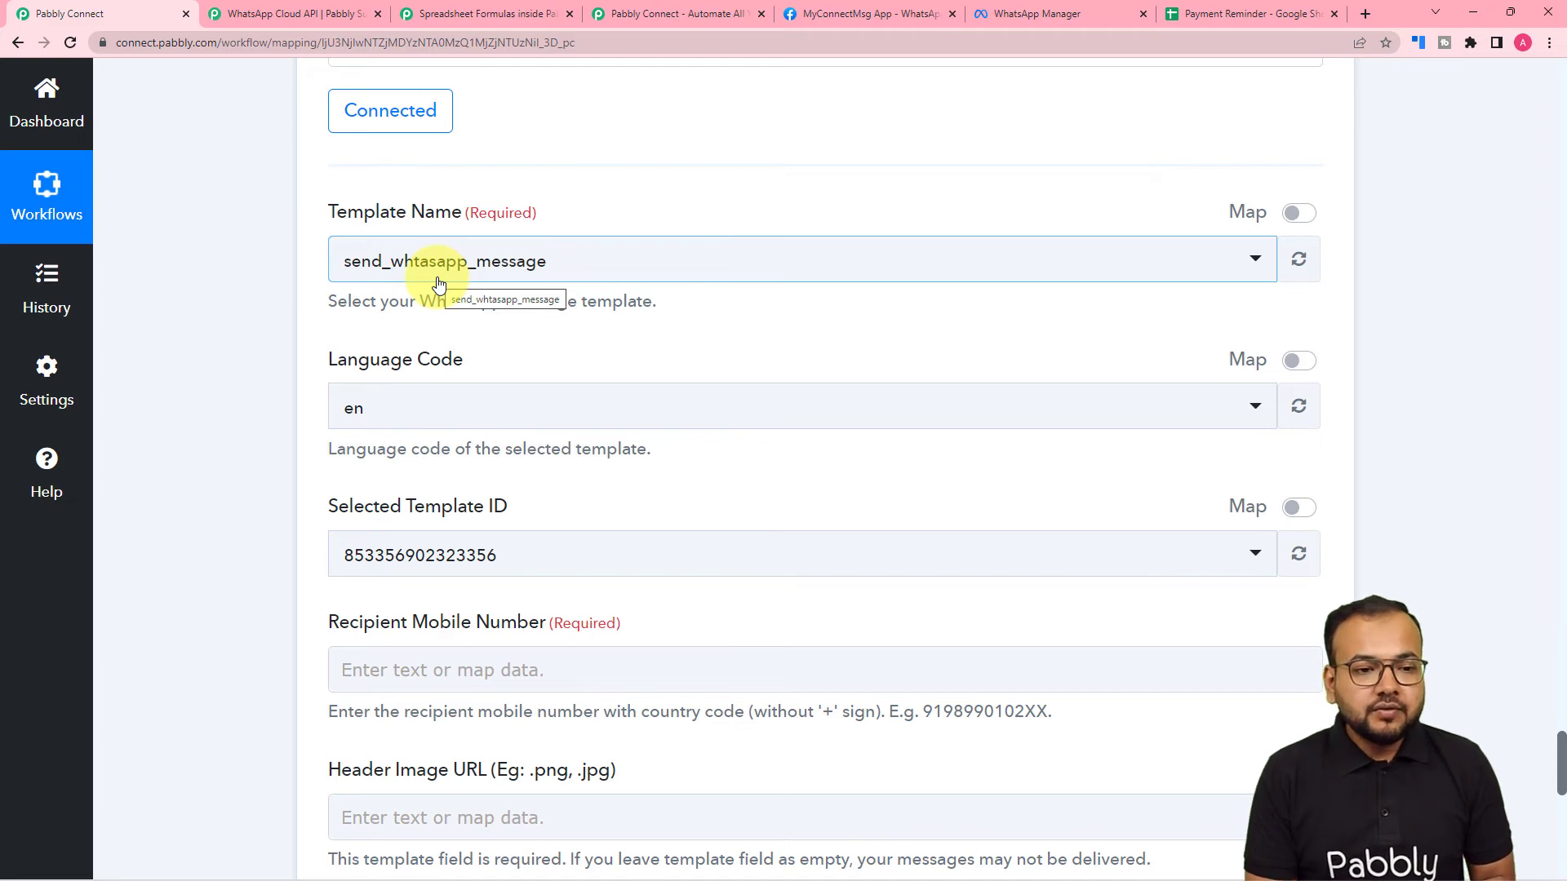
click(1007, 15)
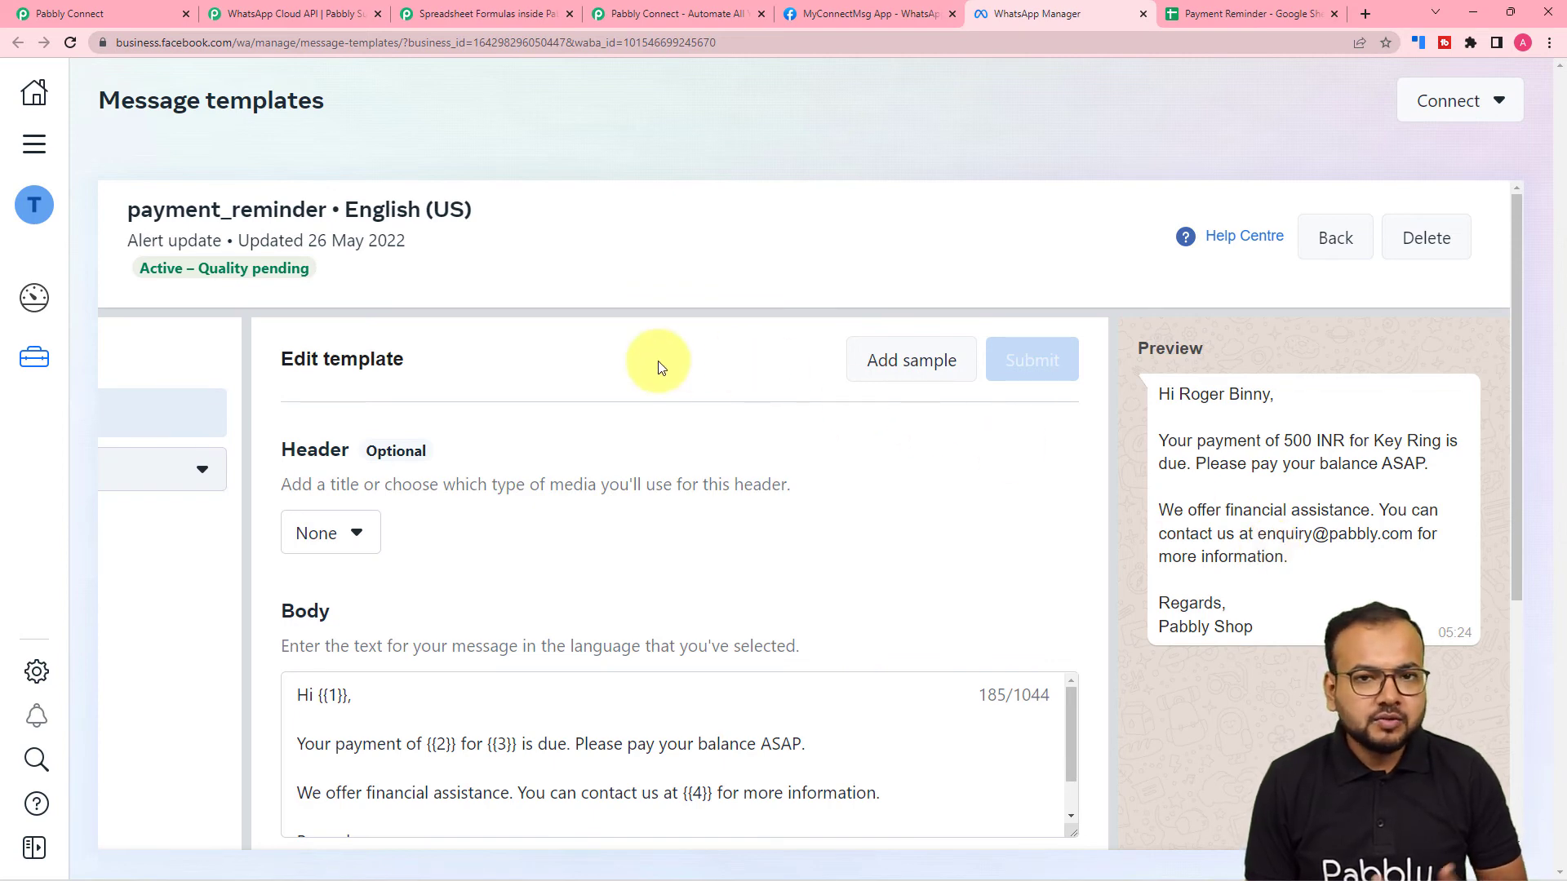
scroll(659, 367, down, 2)
scroll(660, 367, up, 2)
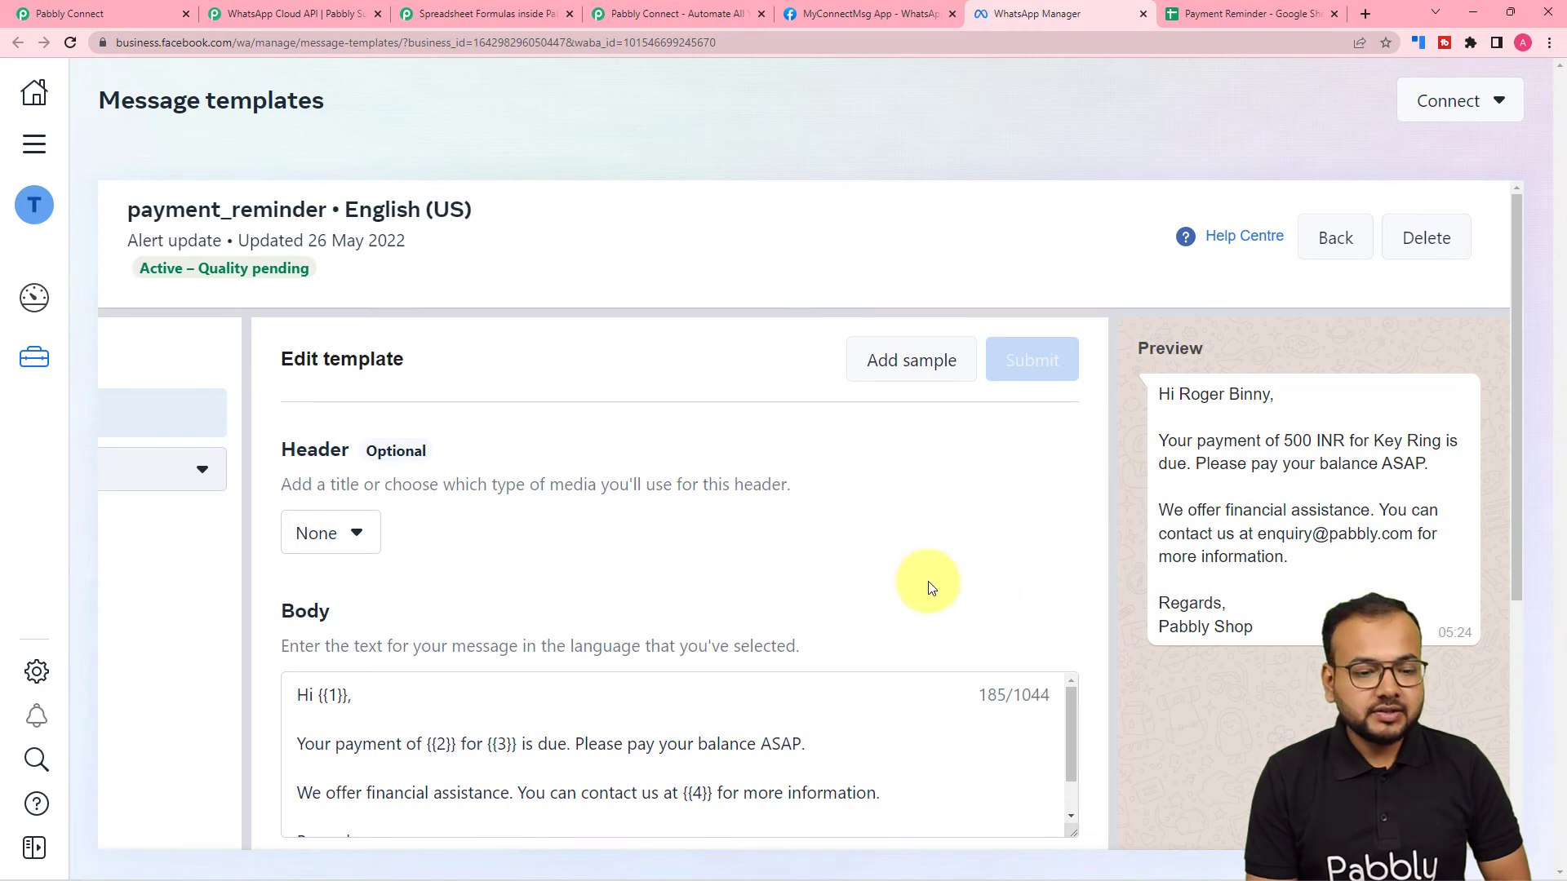
scroll(917, 563, down, 2)
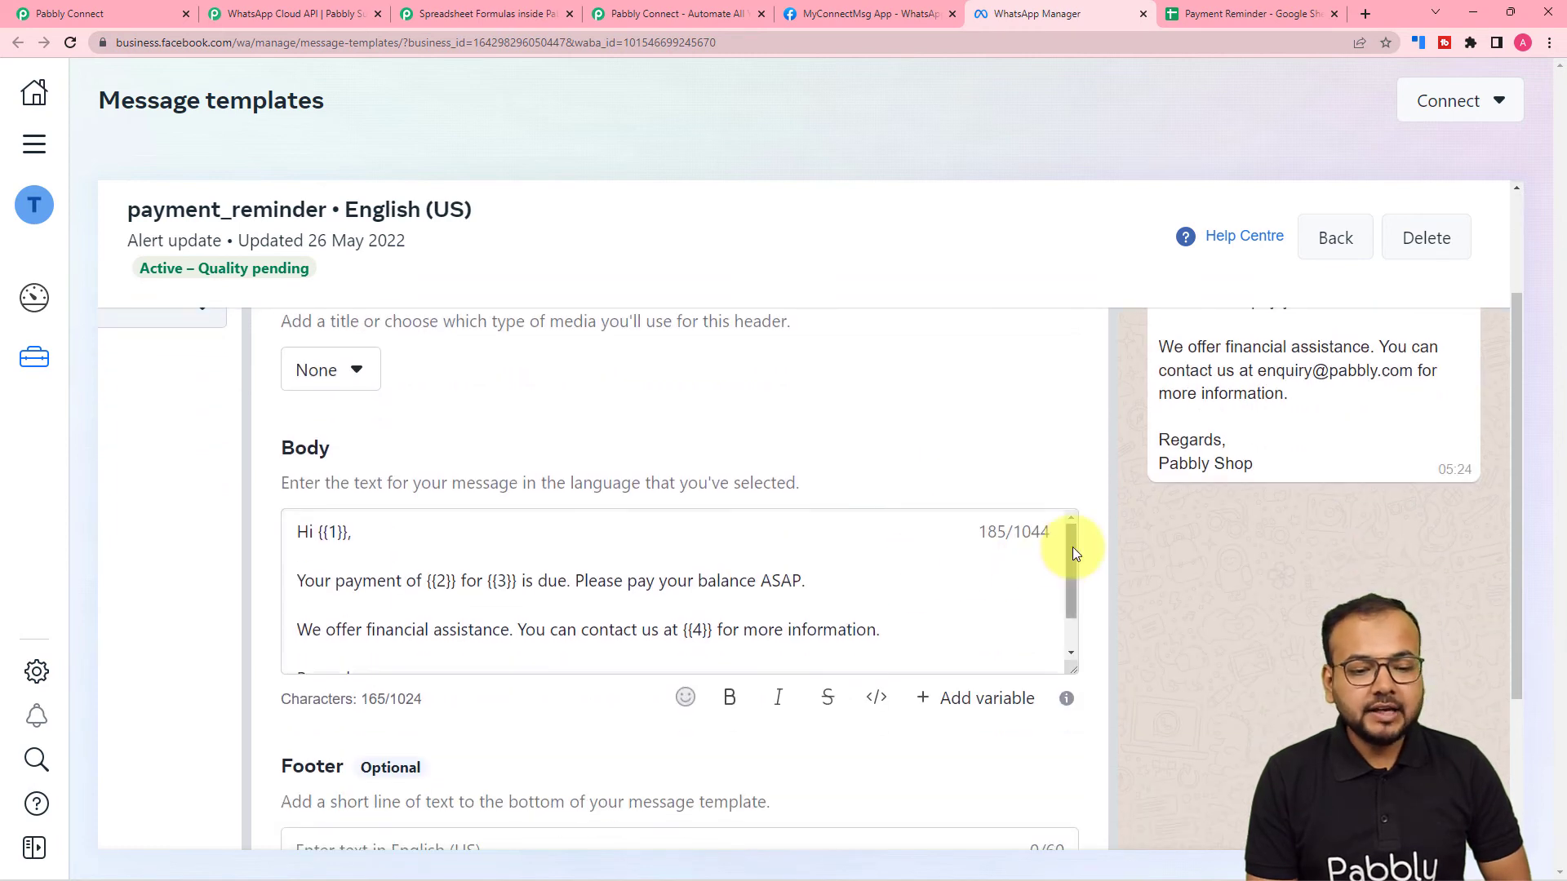
mouse_move(1072, 546)
mouse_down()
mouse_move(1074, 581)
mouse_move(1084, 539)
mouse_up()
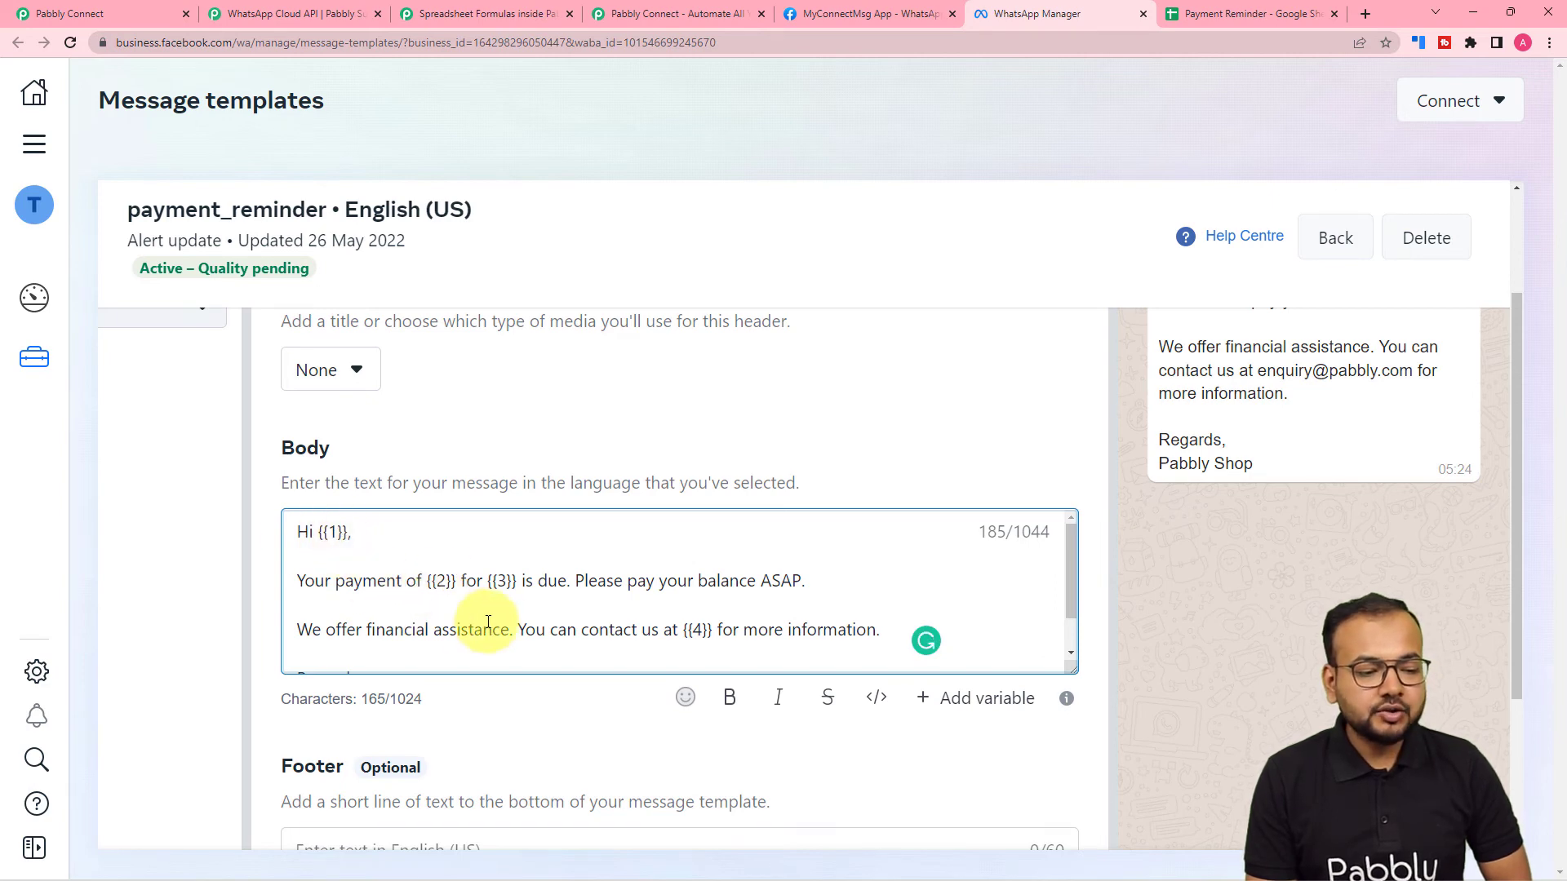
scroll(706, 629, down, 1)
scroll(707, 629, down, 1)
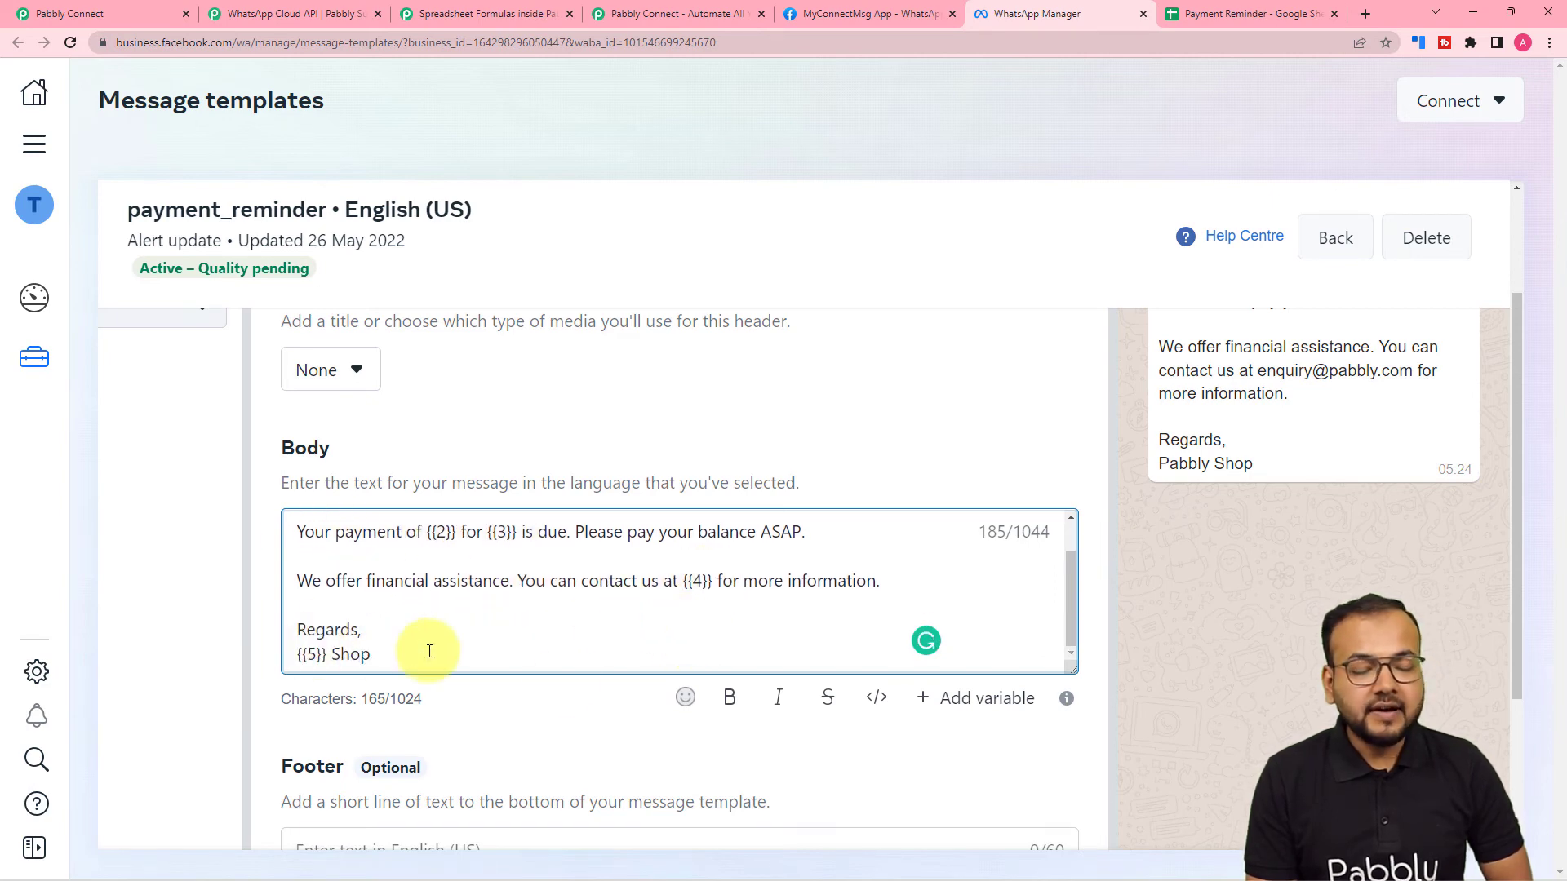
scroll(576, 658, up, 2)
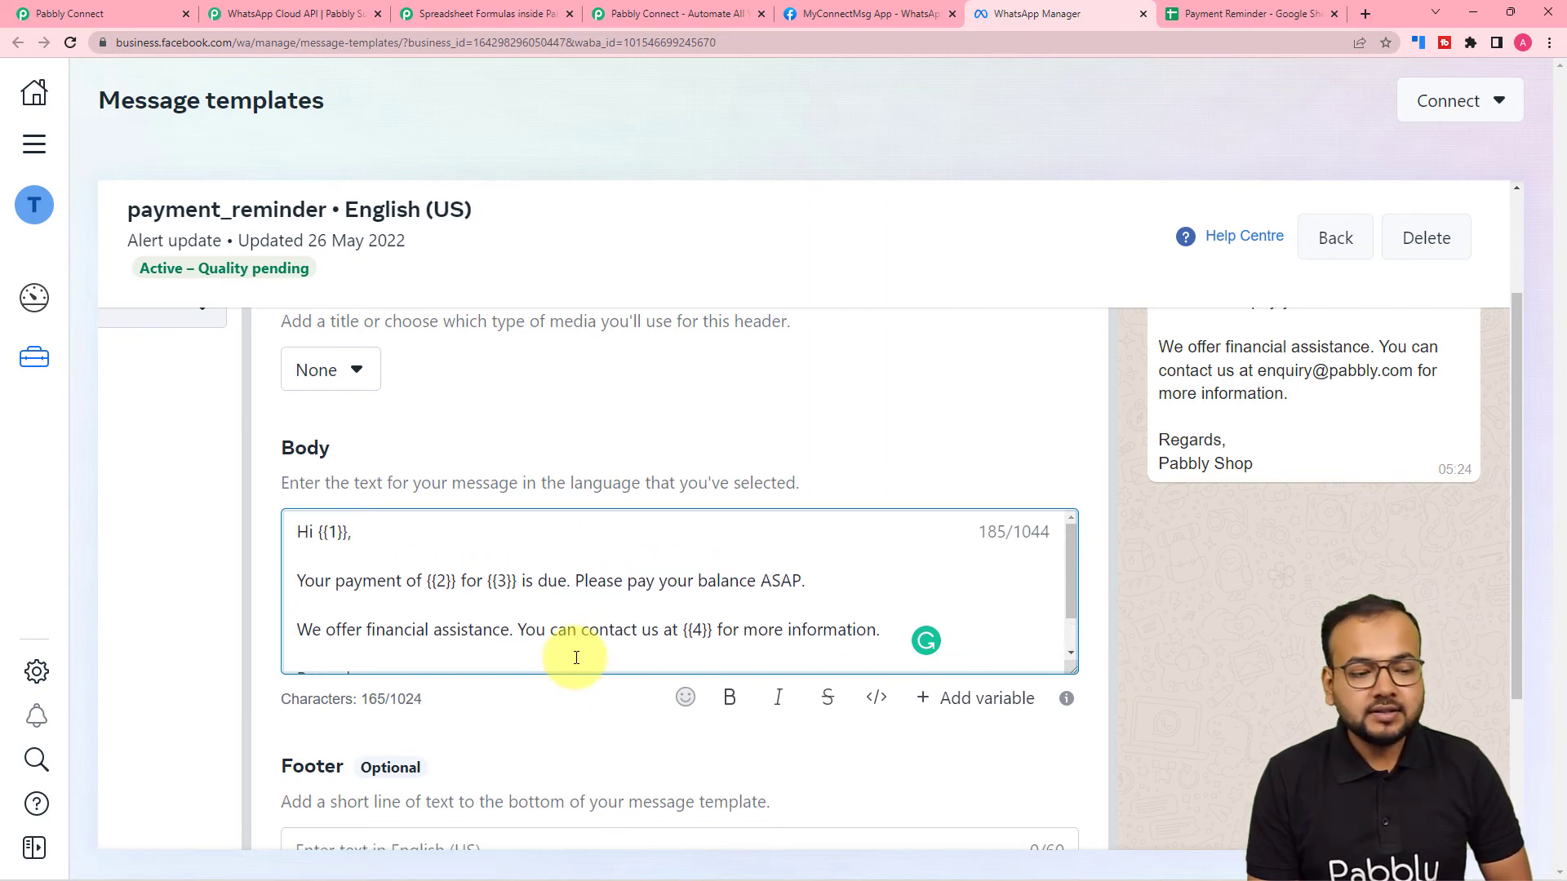
scroll(577, 658, up, 1)
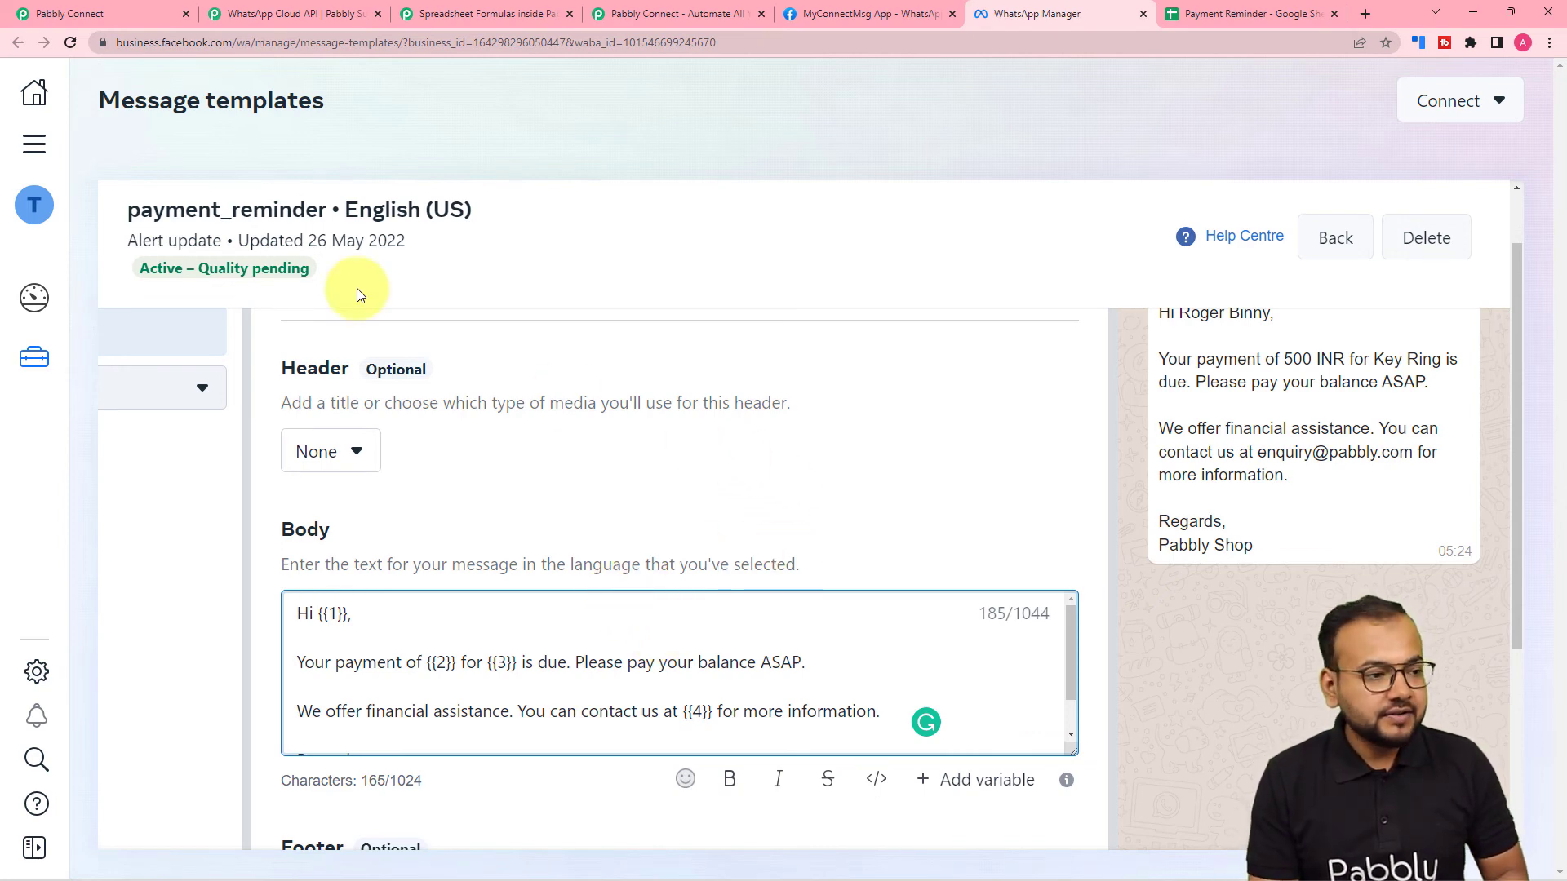
- Return to the Pabbly Connect workflow and set the template name to payment_reminder
click(82, 16)
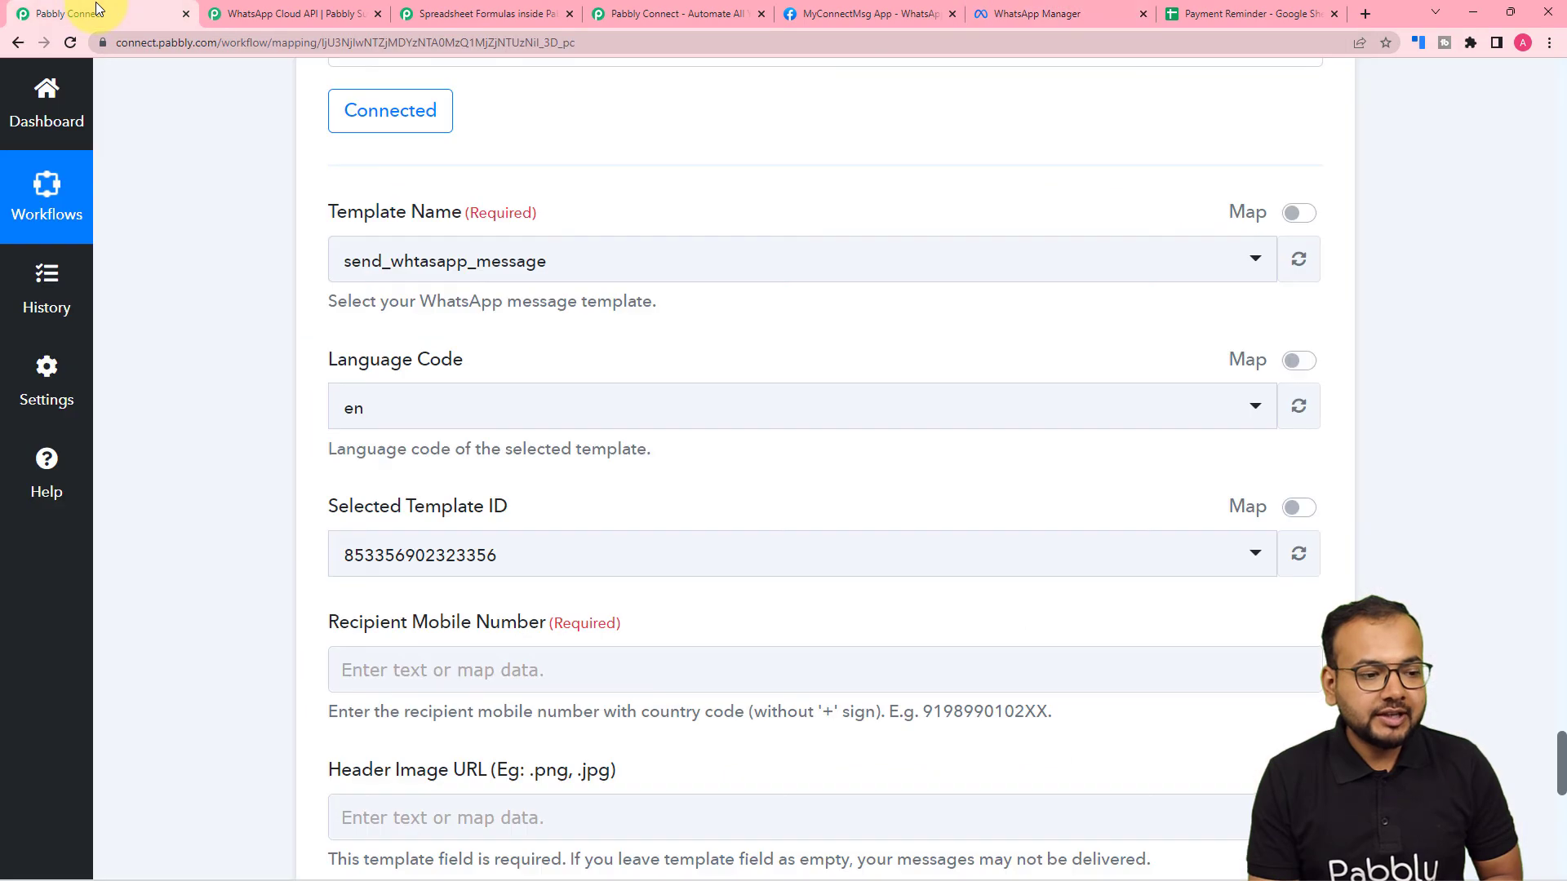
click(452, 263)
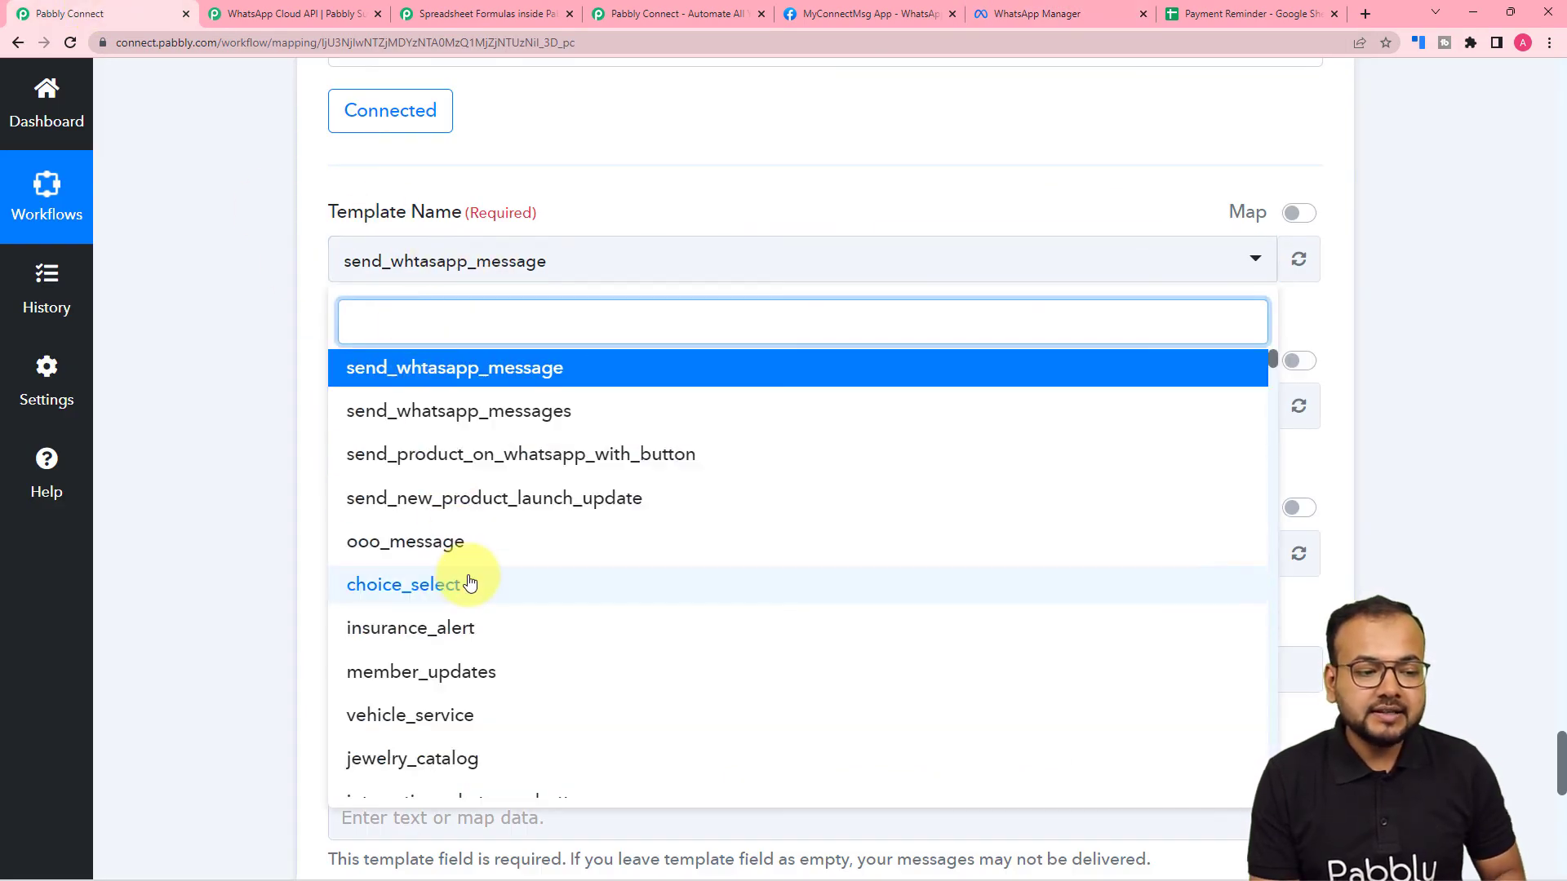
text(paym)
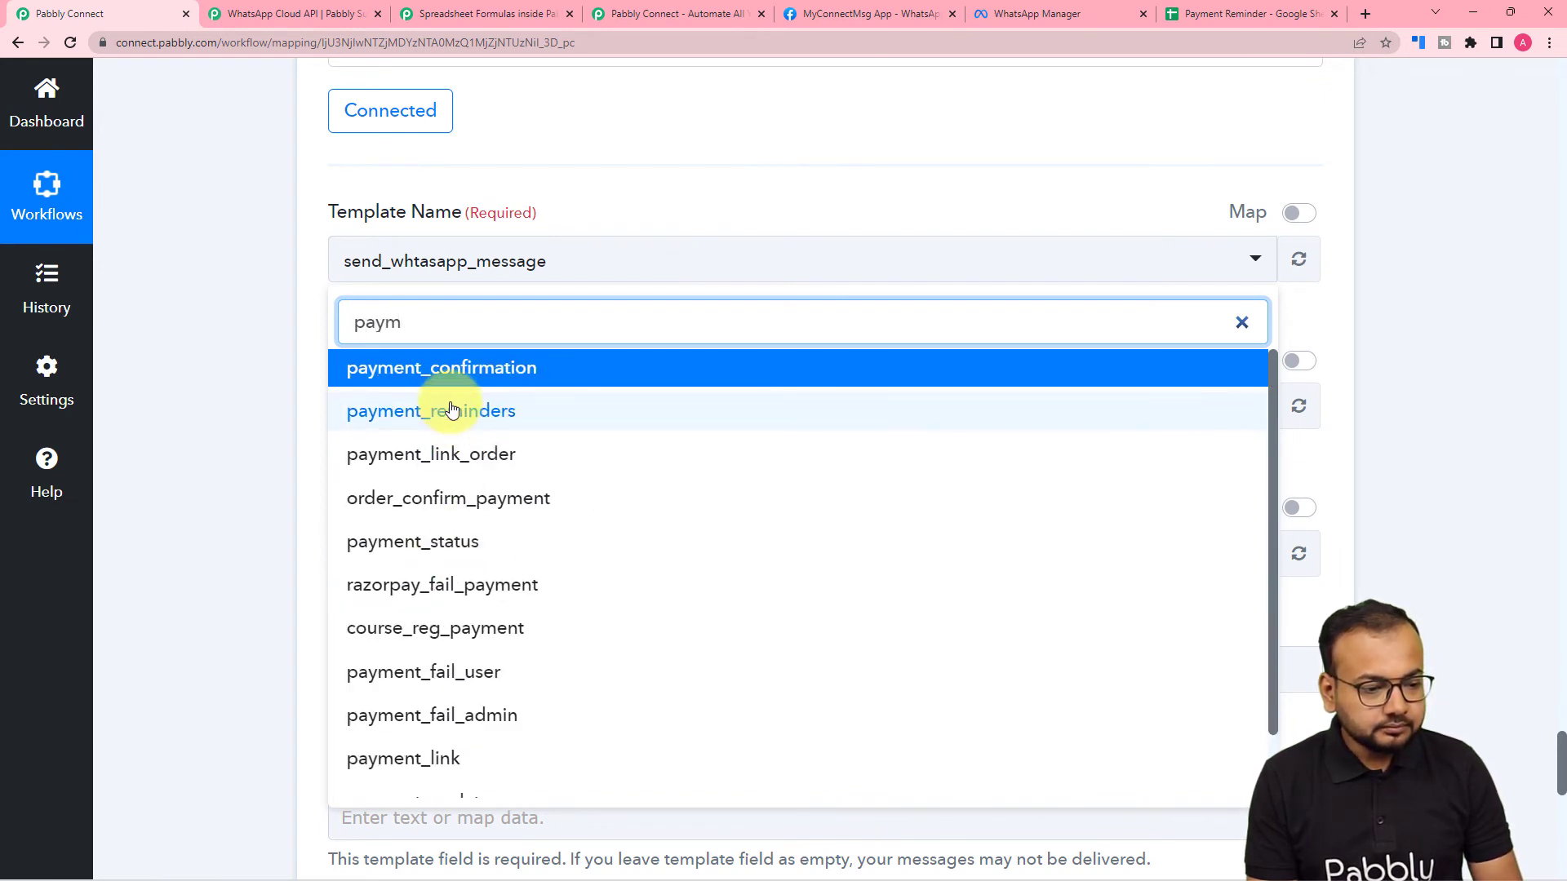
scroll(455, 587, down, 2)
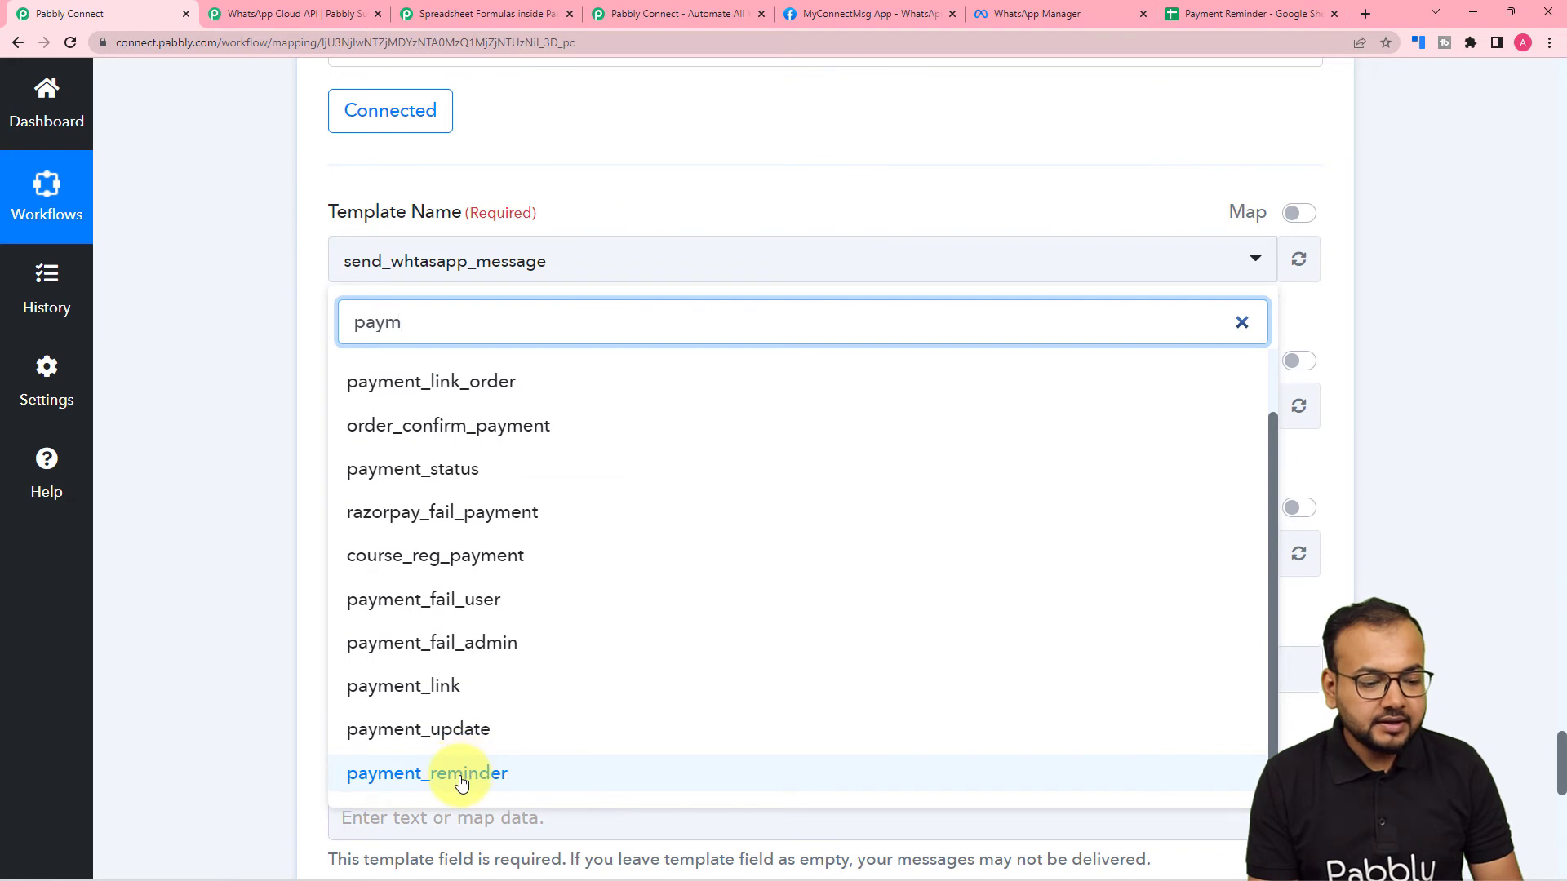
click(465, 771)
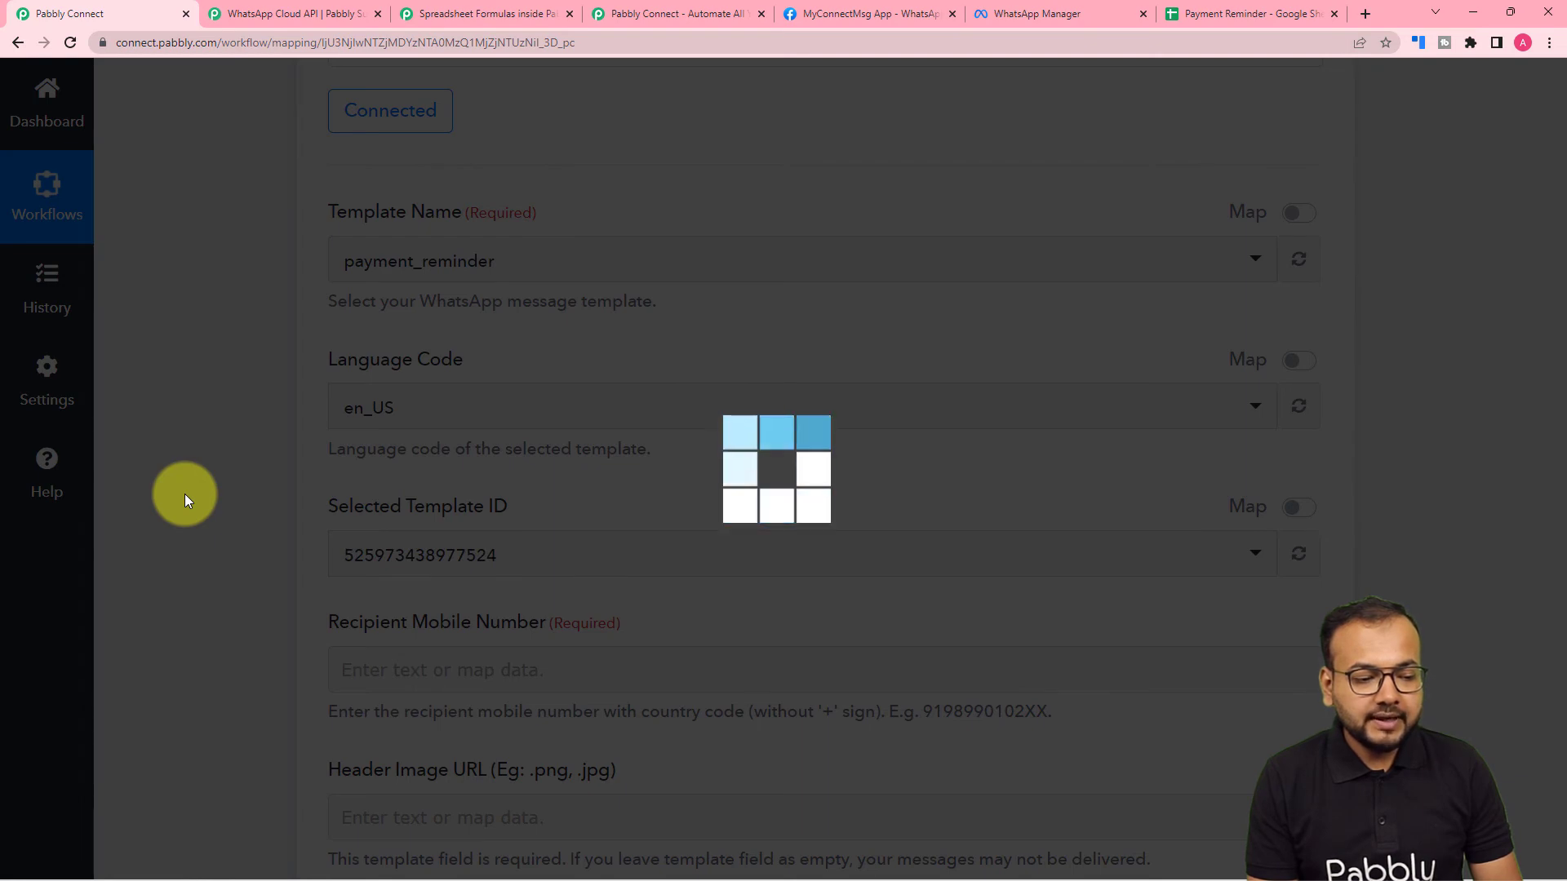
- Check the Payment Reminder sheet's mobile number column, and map Recipient Mobile Number to the Iterator's RowValue Mobile Number
scroll(184, 493, down, 5)
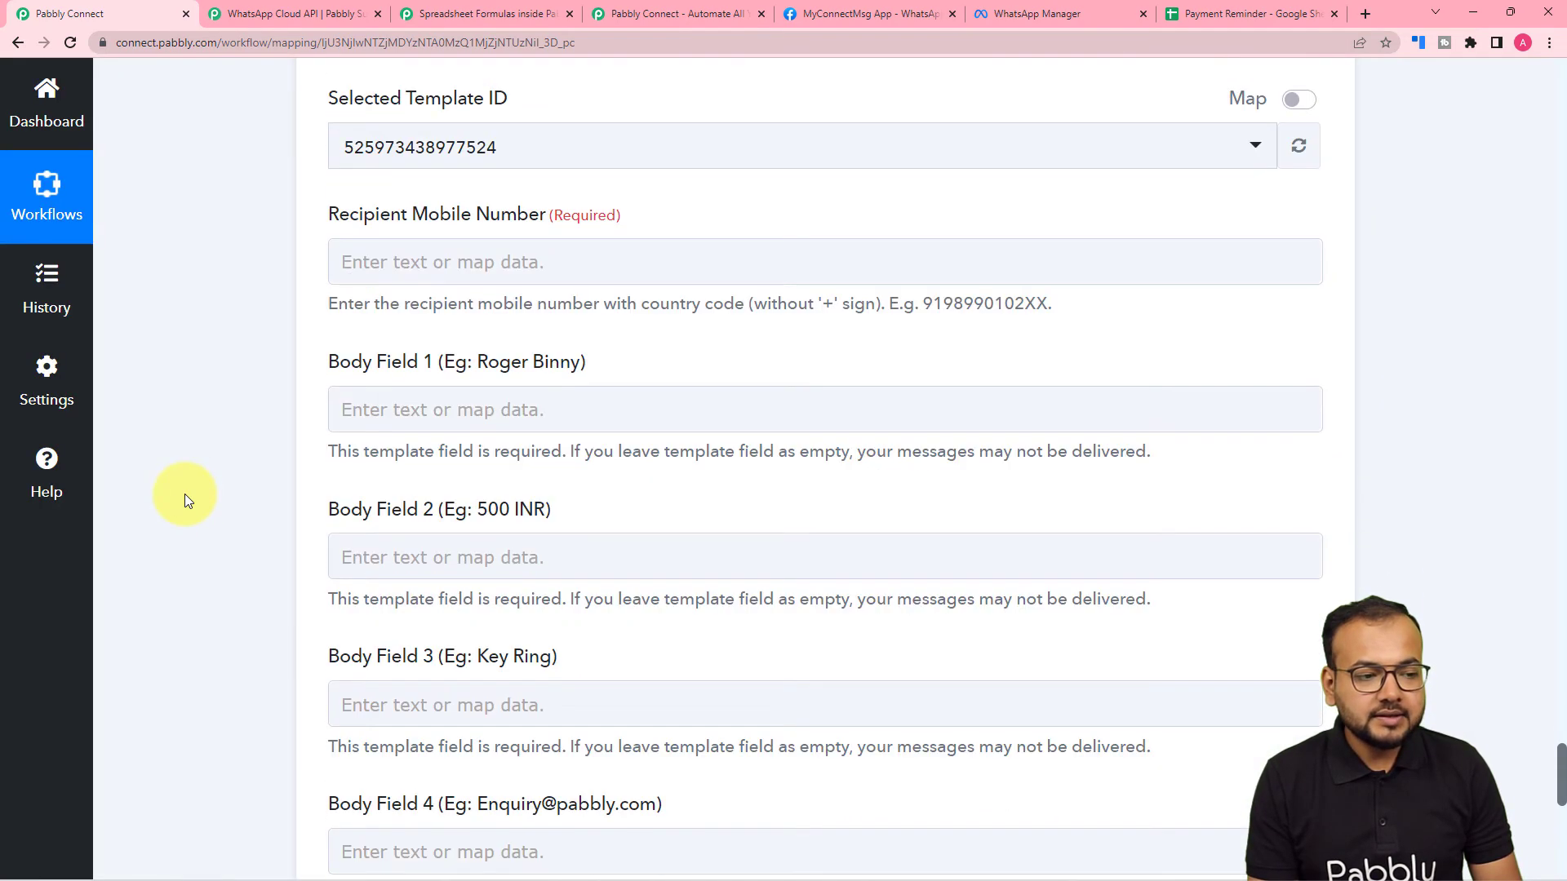
click(490, 259)
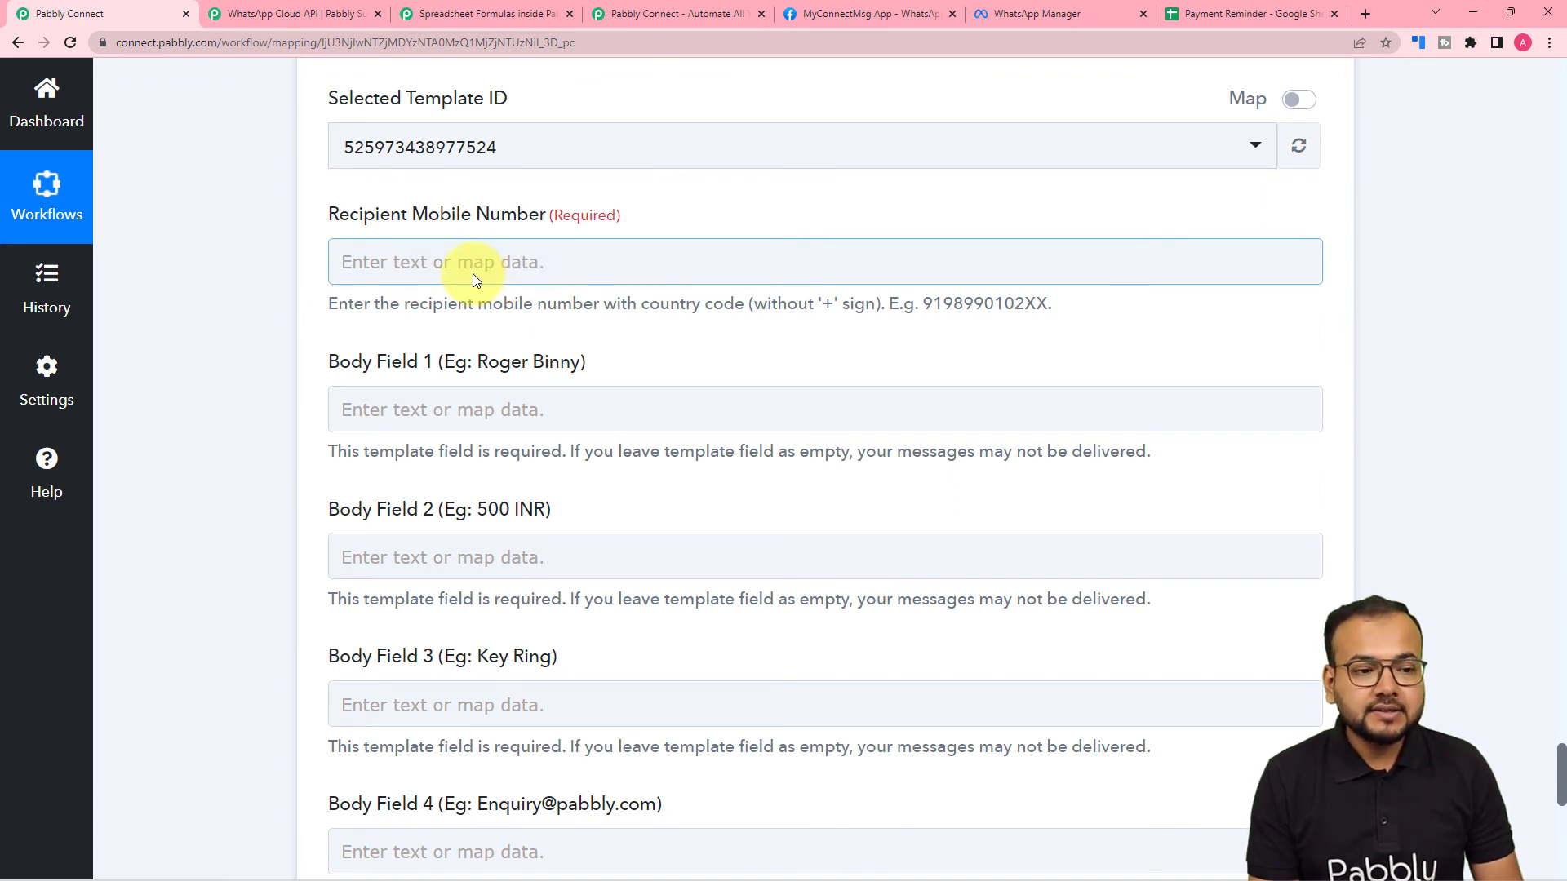
click(498, 314)
click(510, 262)
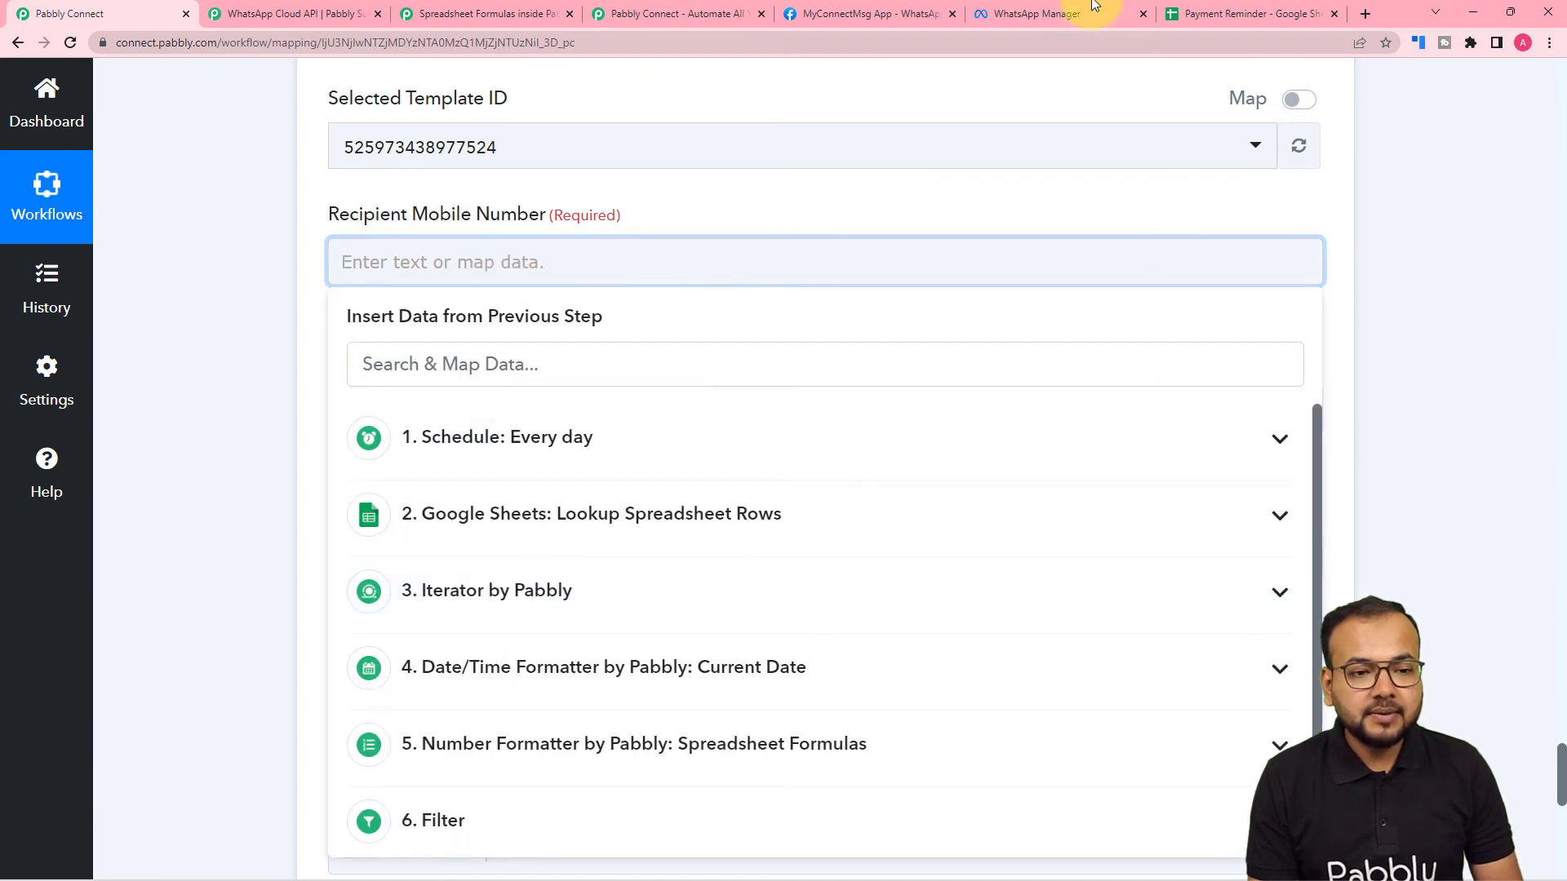
click(1240, 14)
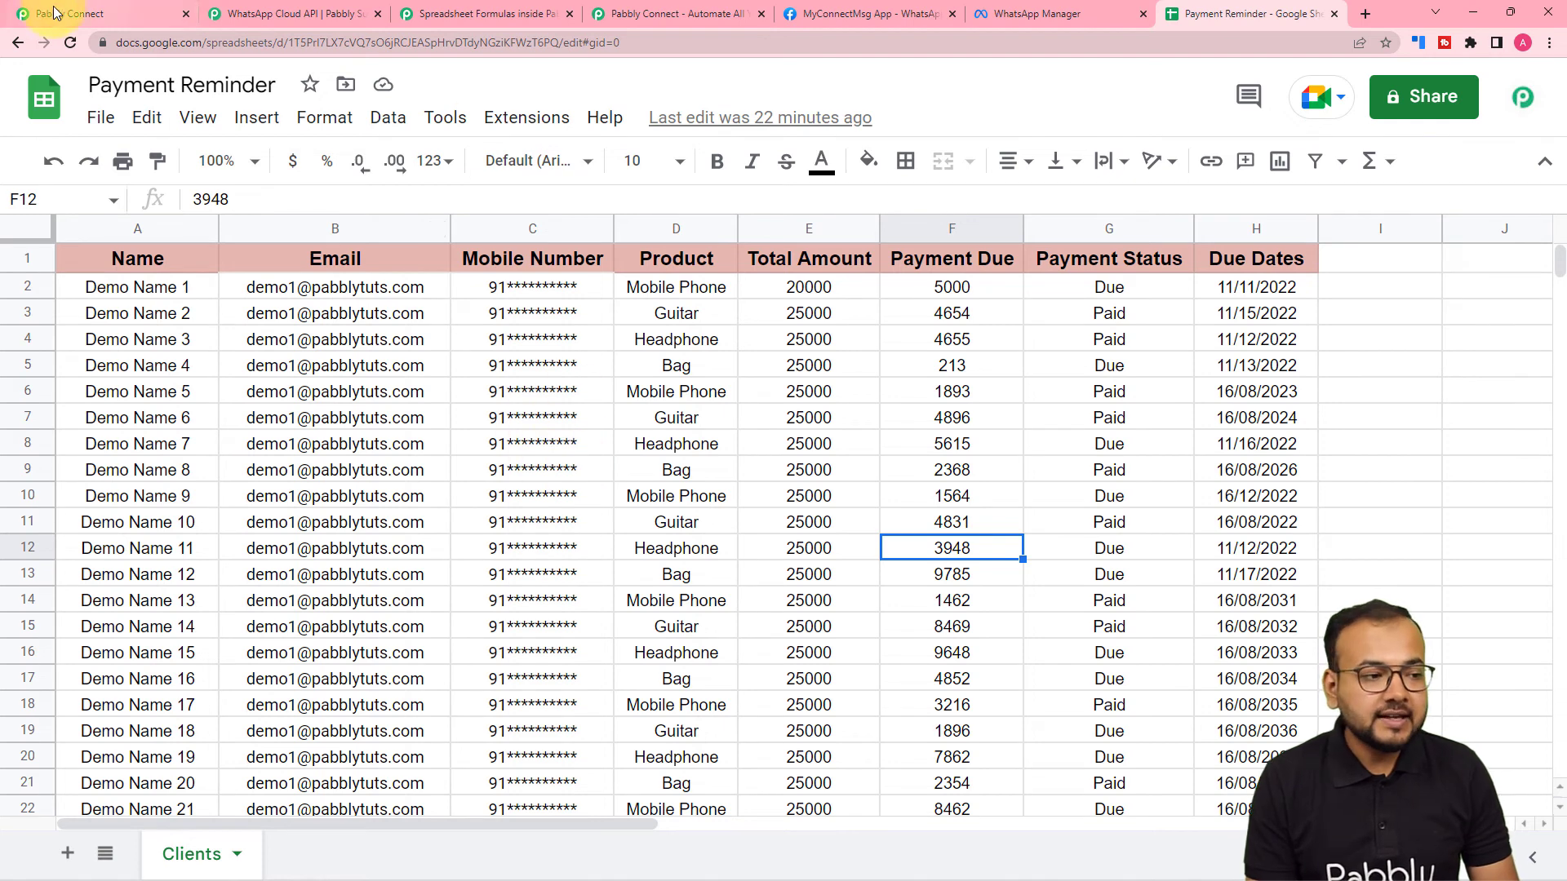
click(78, 9)
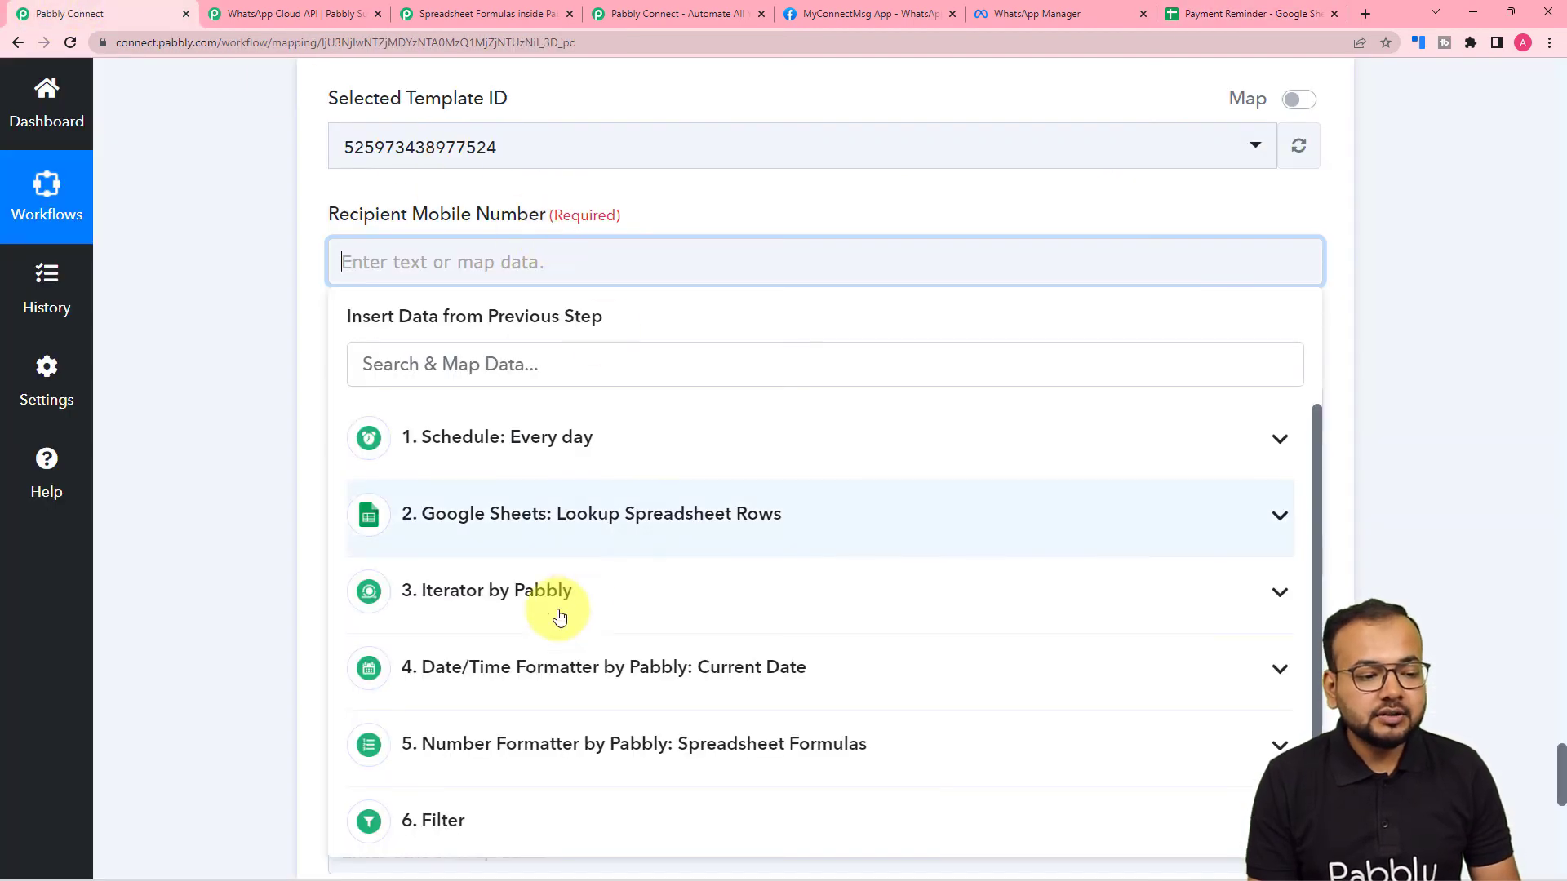
click(505, 630)
scroll(525, 623, down, 2)
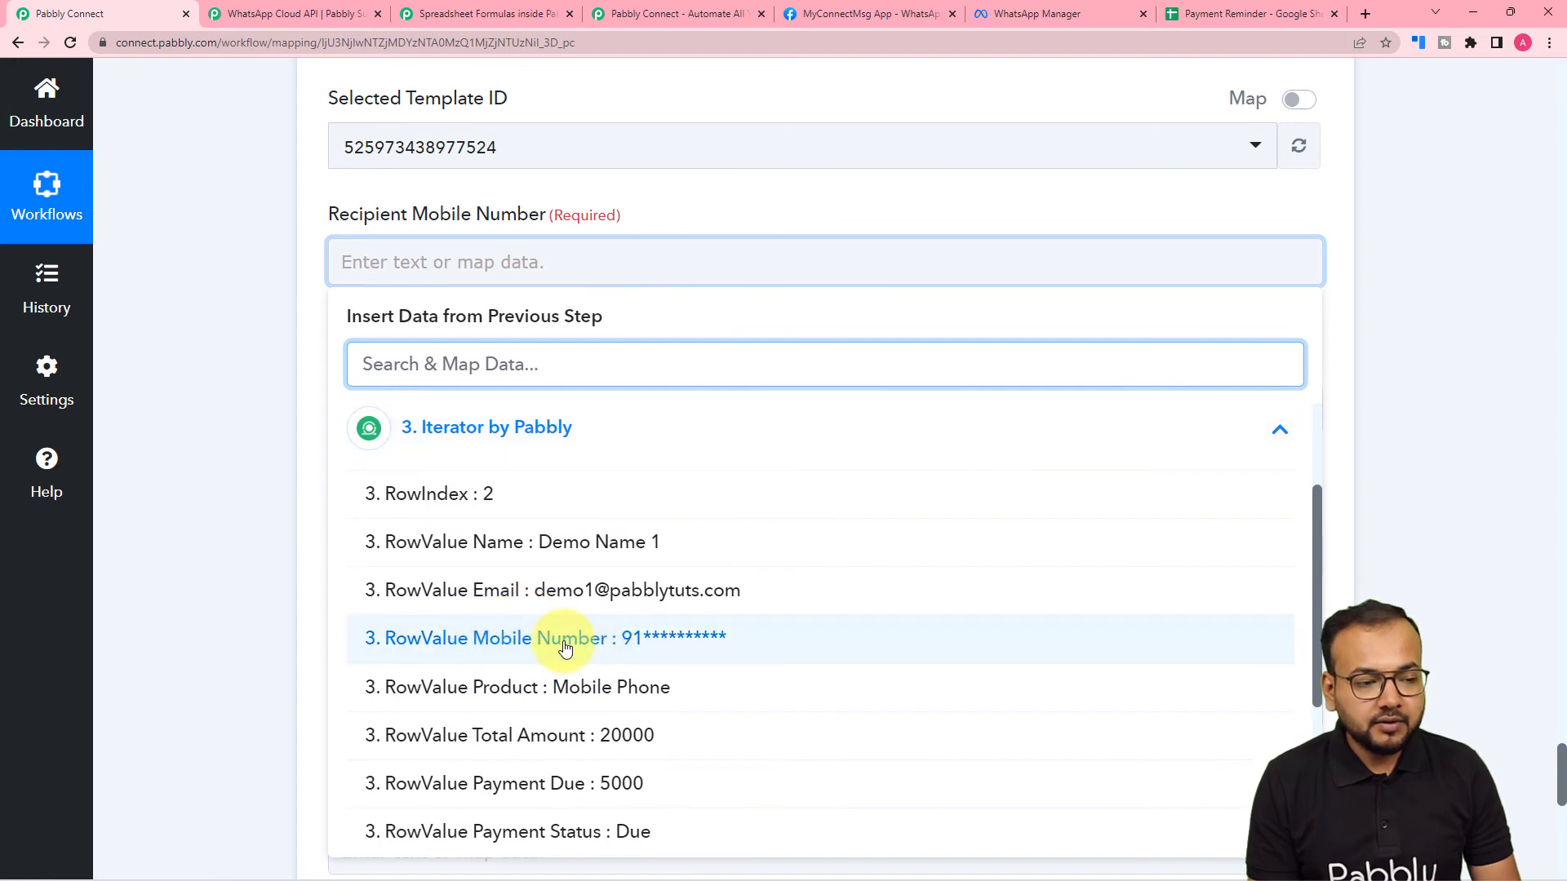
click(566, 640)
click(204, 447)
- Check the payment_reminder template's variables in WhatsApp Manager, and map Body Field 2 in Pabbly Connect to the Iterator's RowValue Payment Due
scroll(204, 443, down, 2)
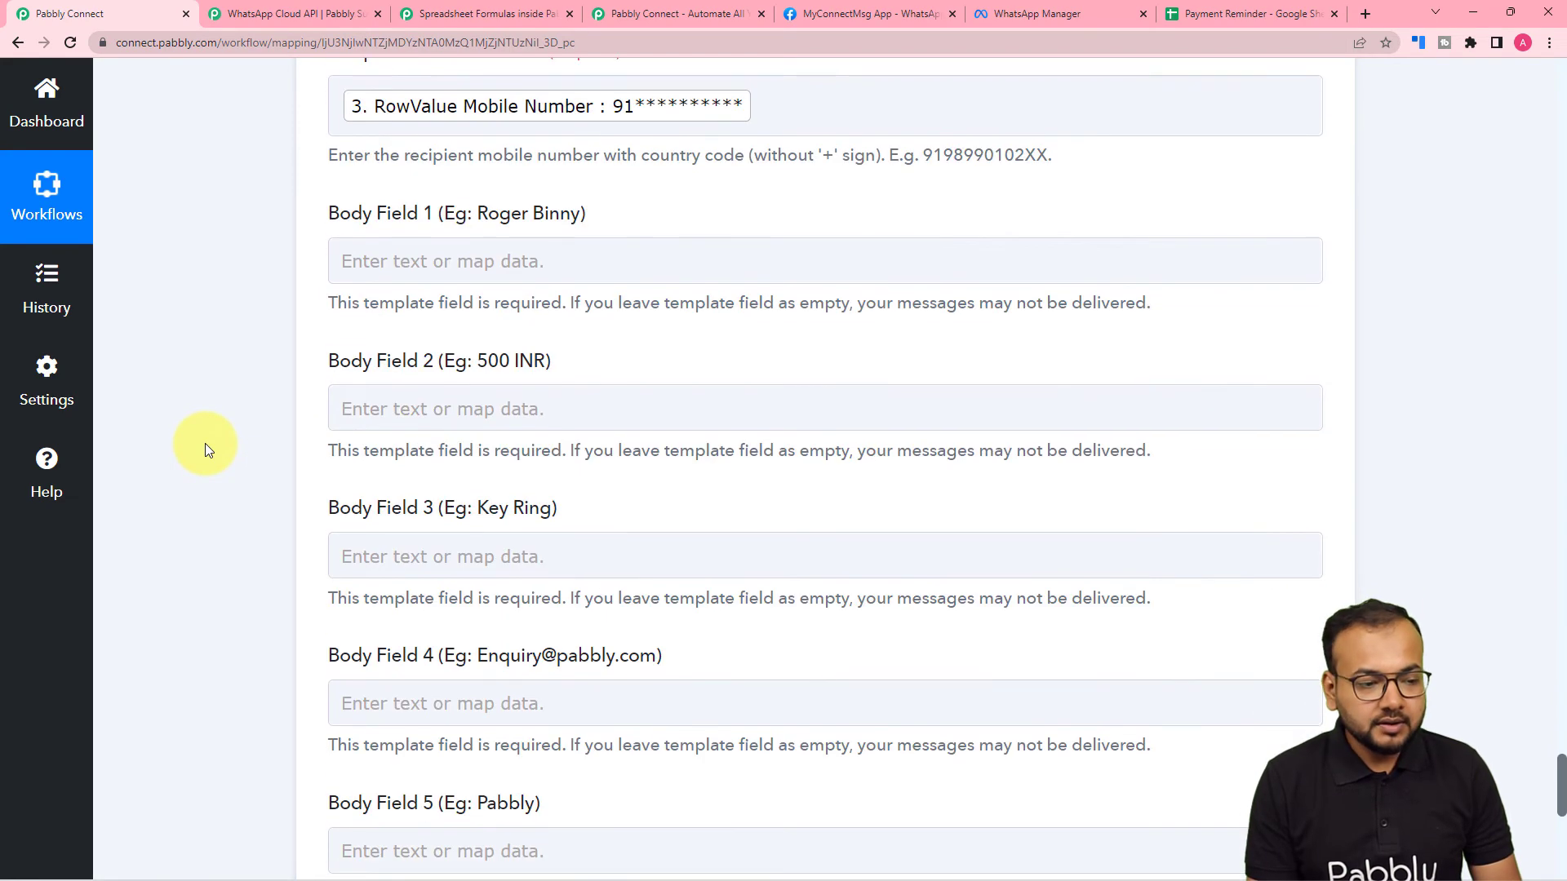
scroll(477, 472, down, 2)
scroll(477, 472, down, 1)
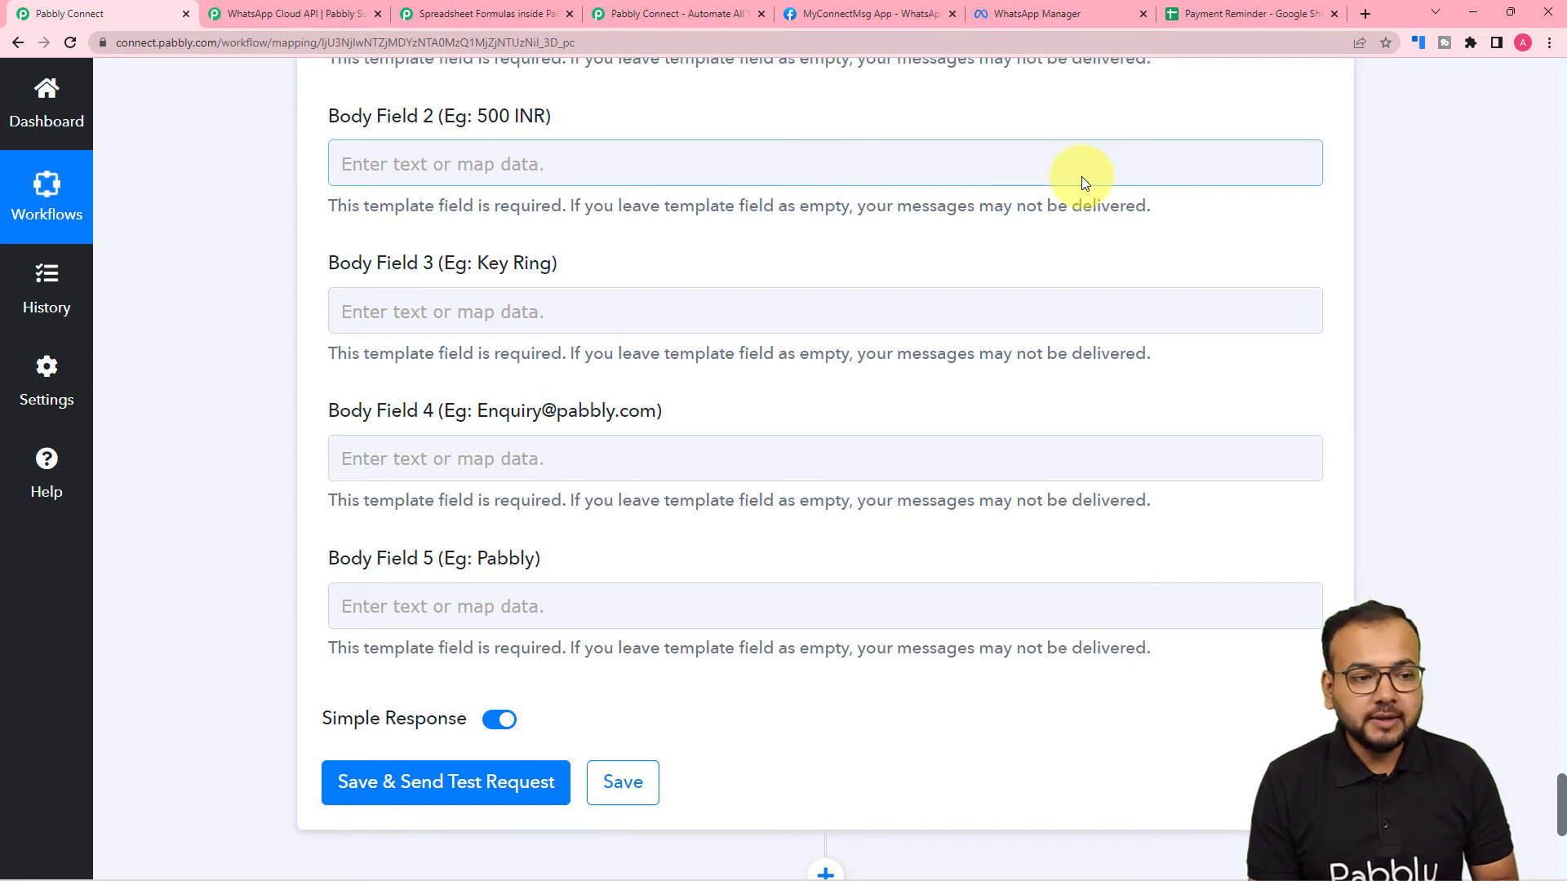
scroll(1118, 159, up, 2)
click(1045, 26)
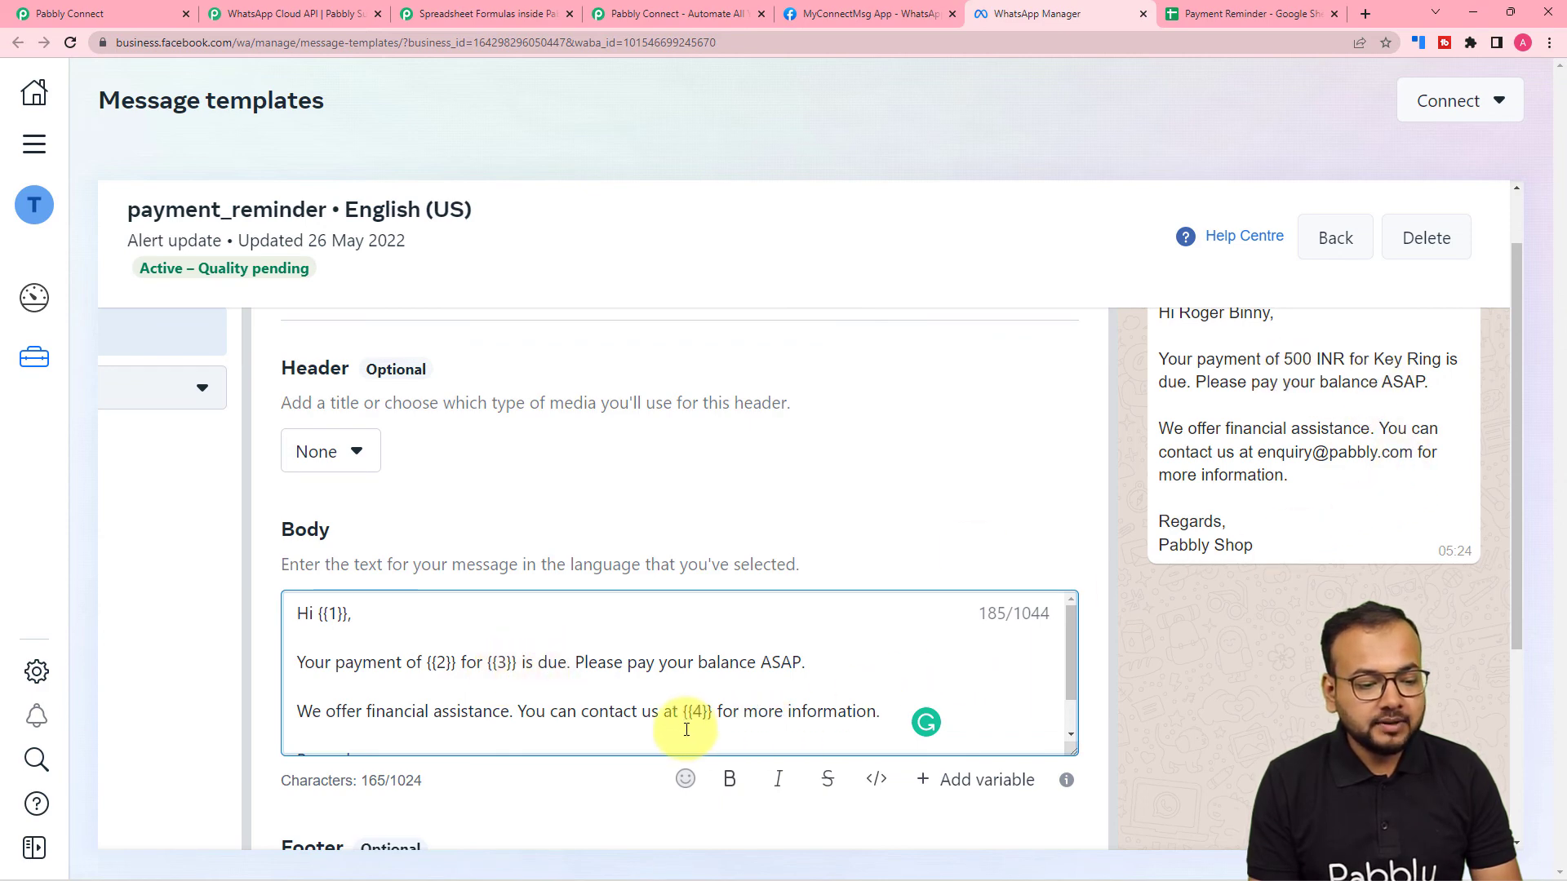
scroll(689, 711, down, 1)
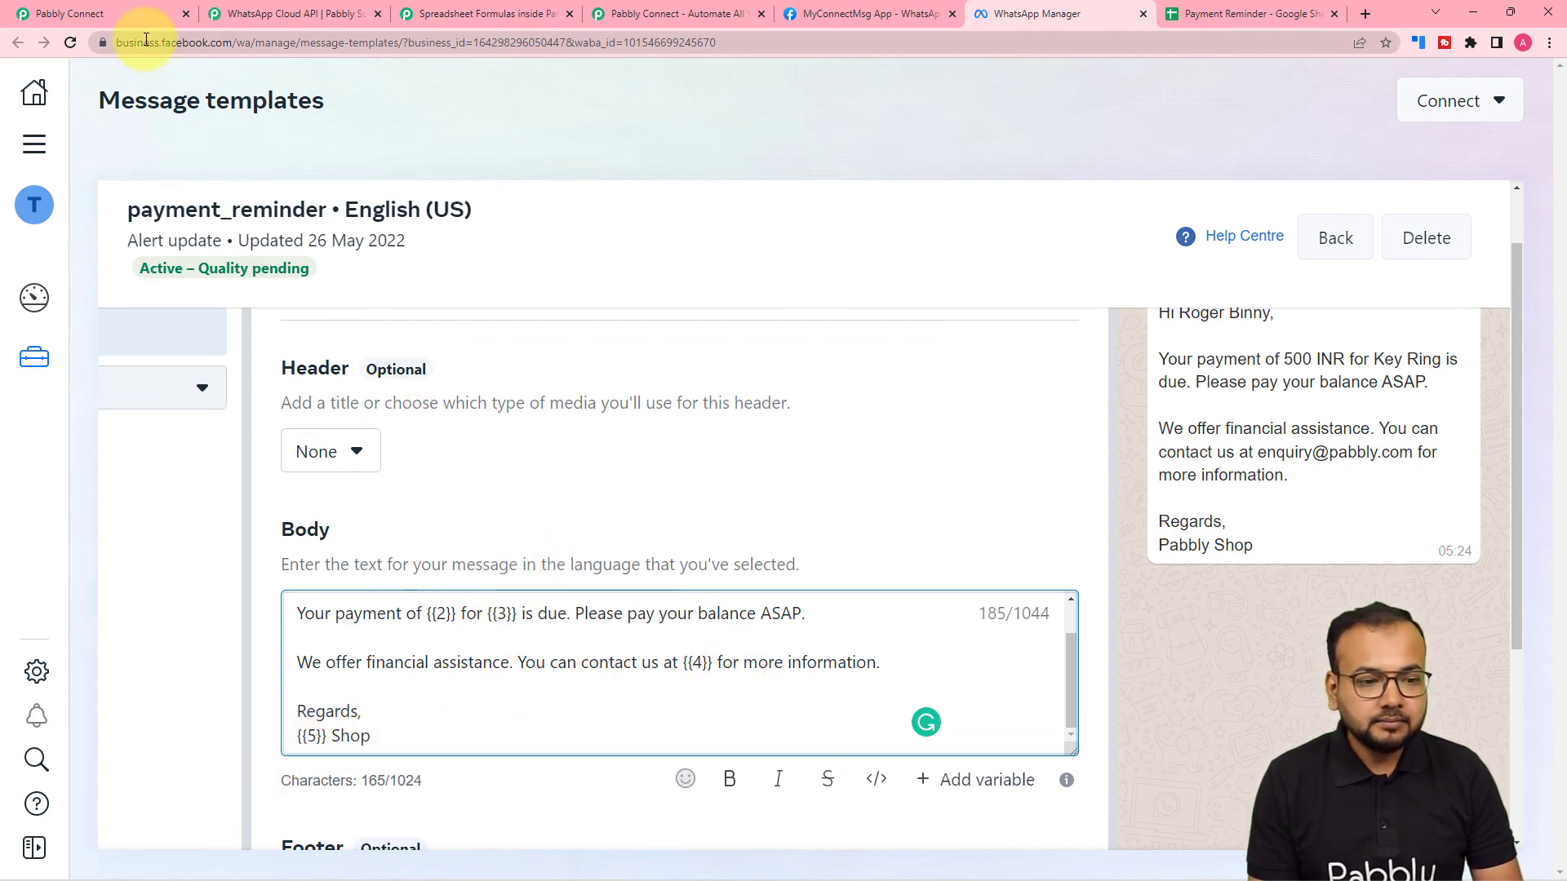
click(88, 8)
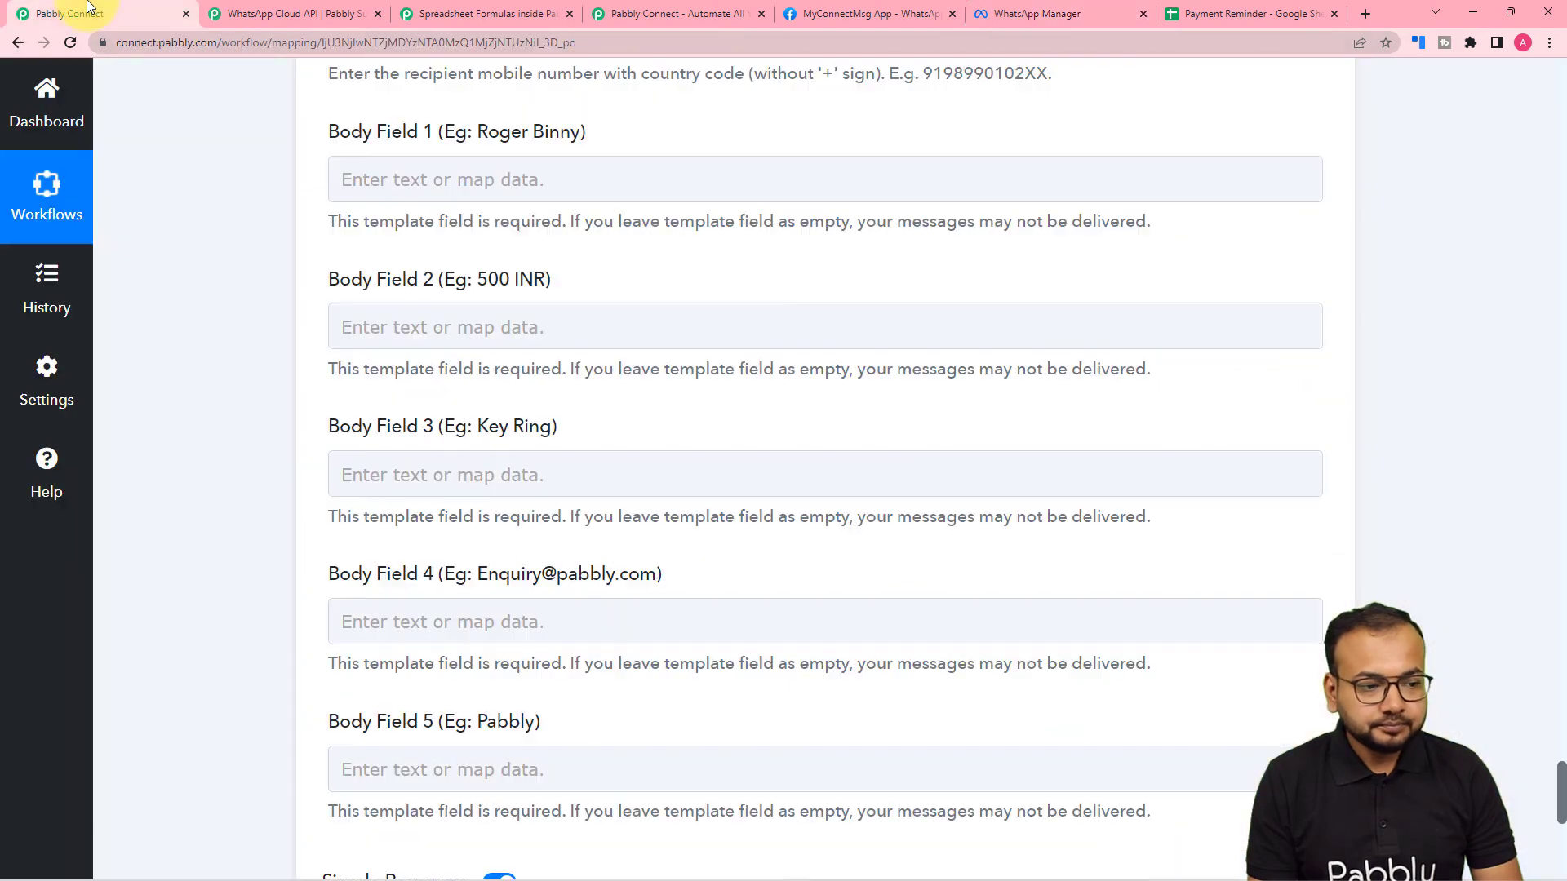
click(474, 323)
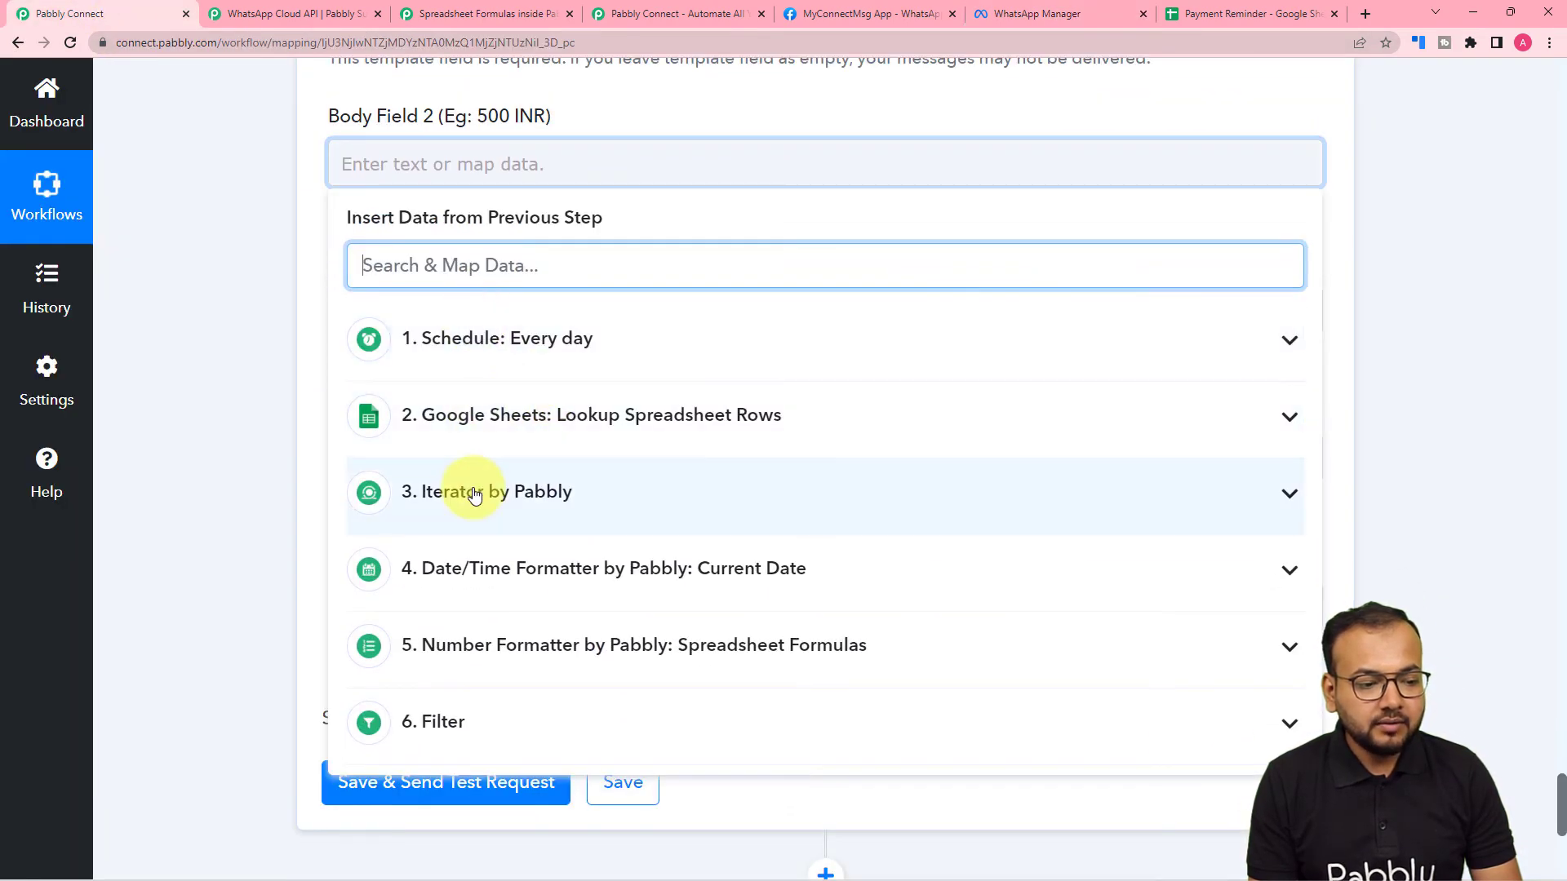
click(457, 491)
scroll(607, 692, down, 2)
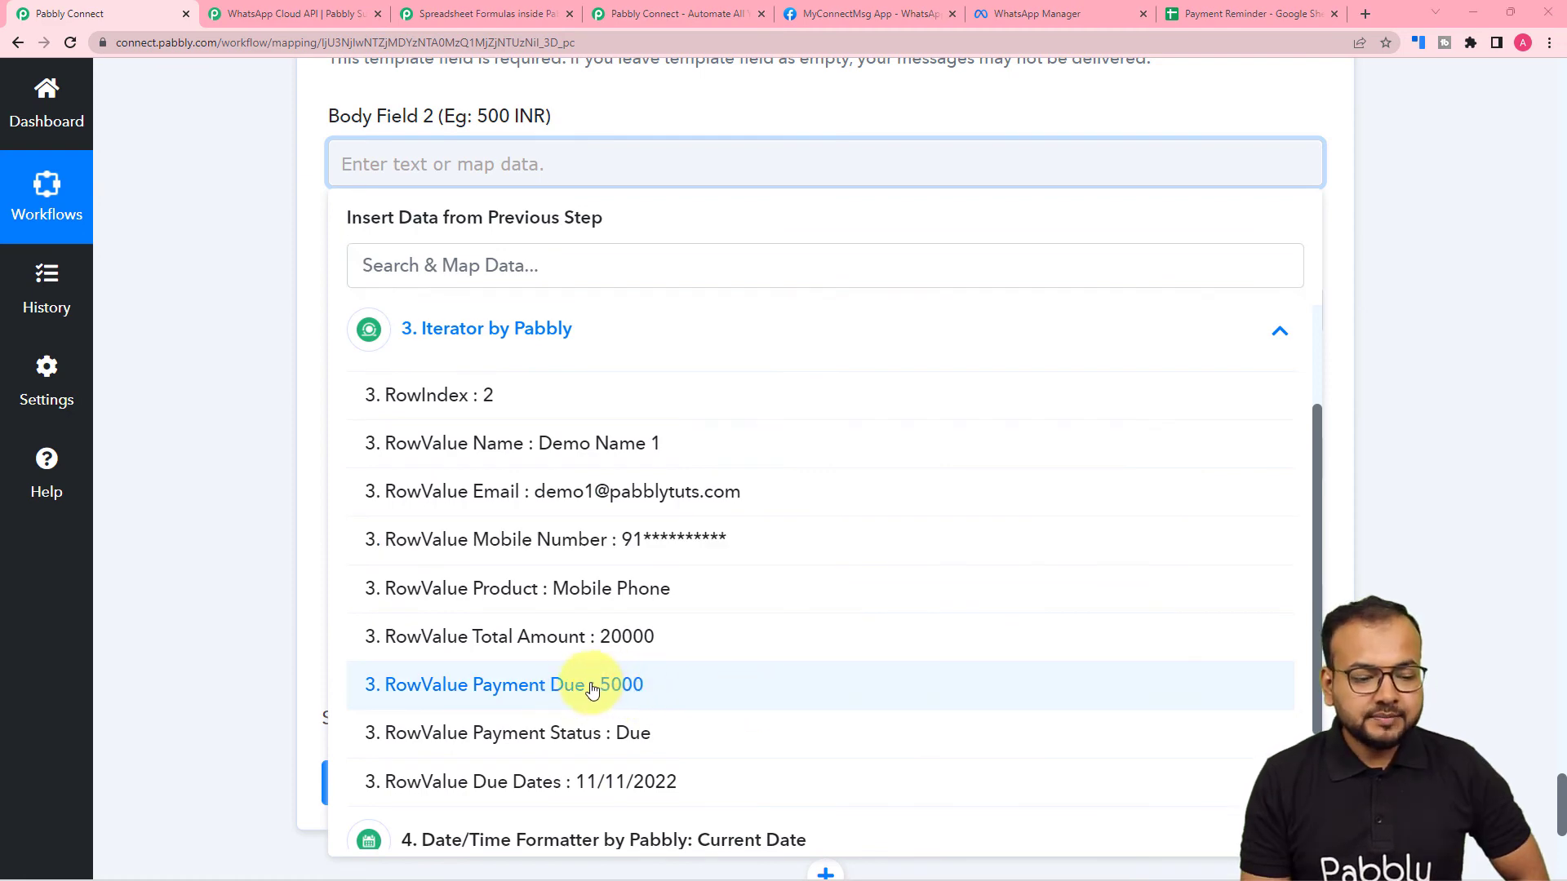
click(606, 693)
click(233, 429)
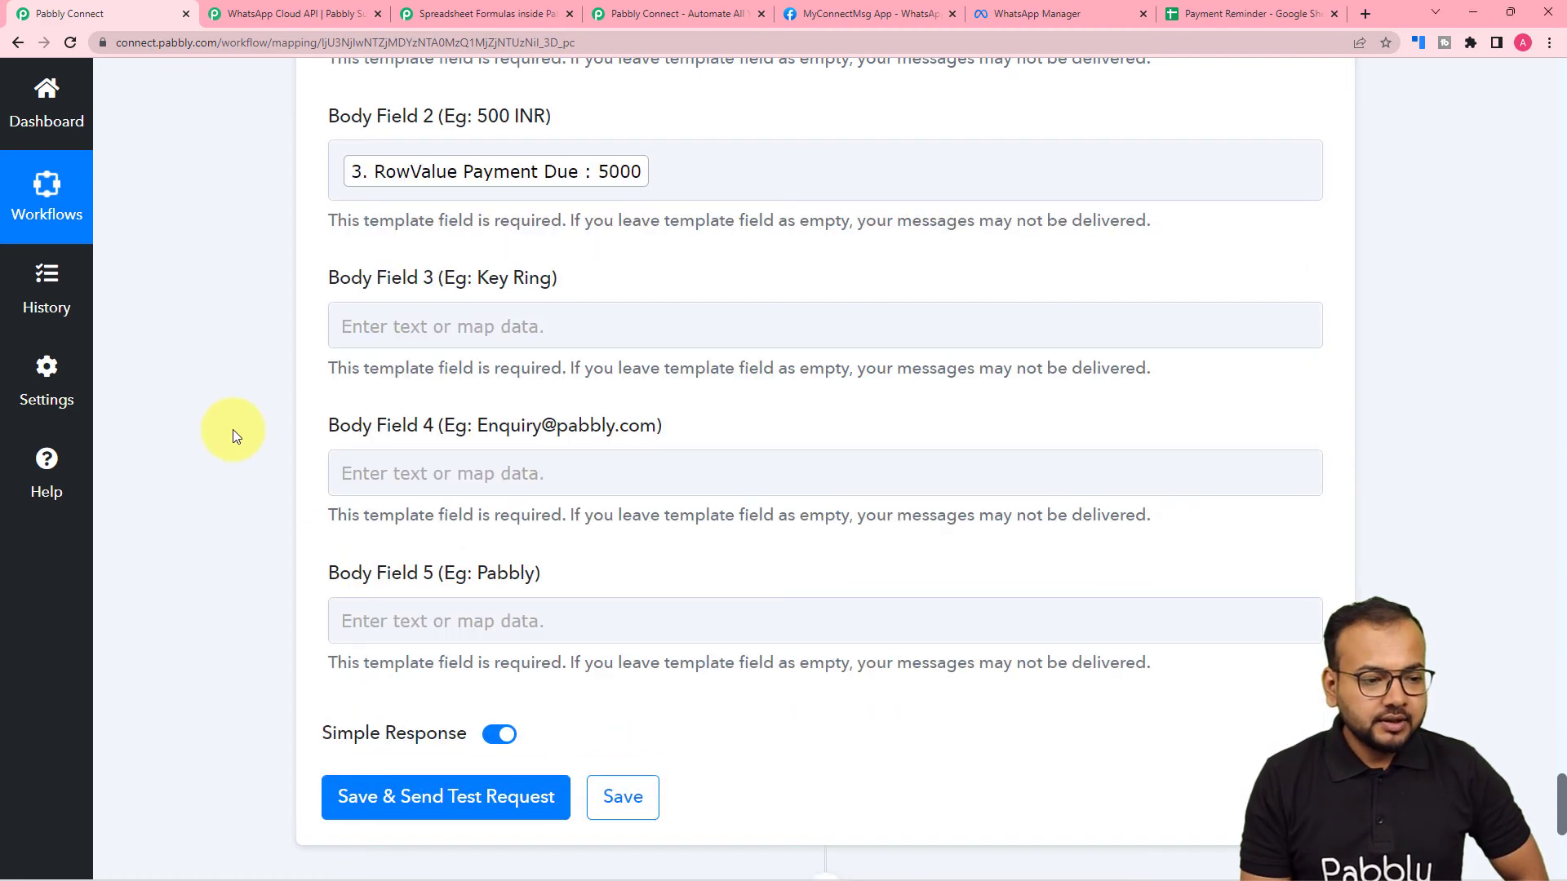
- Map Body Field 3 to the Iterator's RowValue Product
click(493, 317)
click(525, 654)
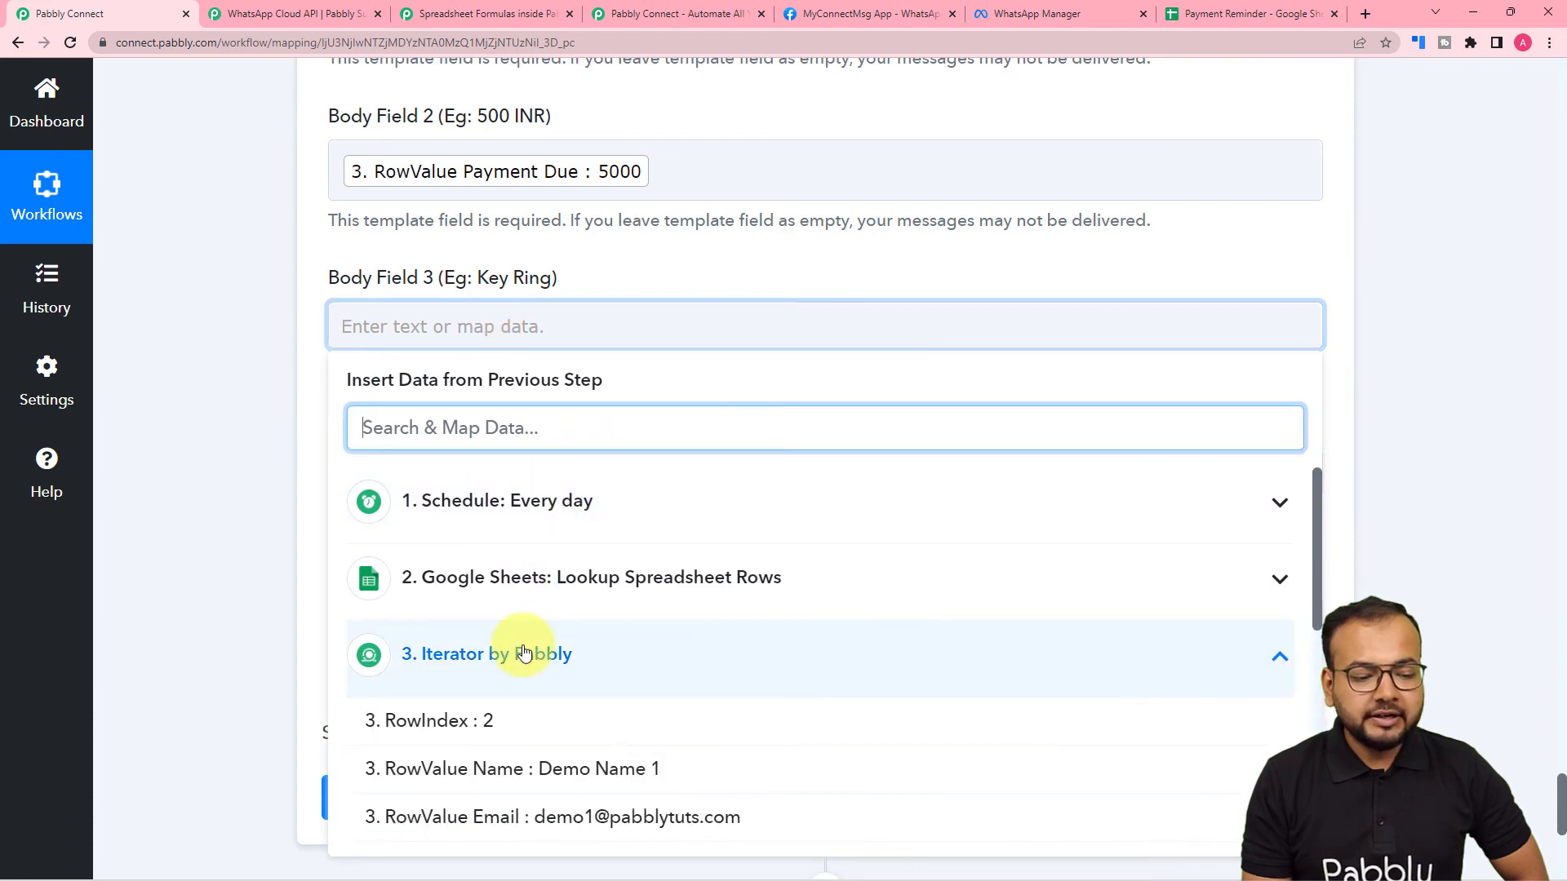
scroll(525, 653, down, 3)
scroll(539, 588, down, 3)
scroll(560, 531, up, 2)
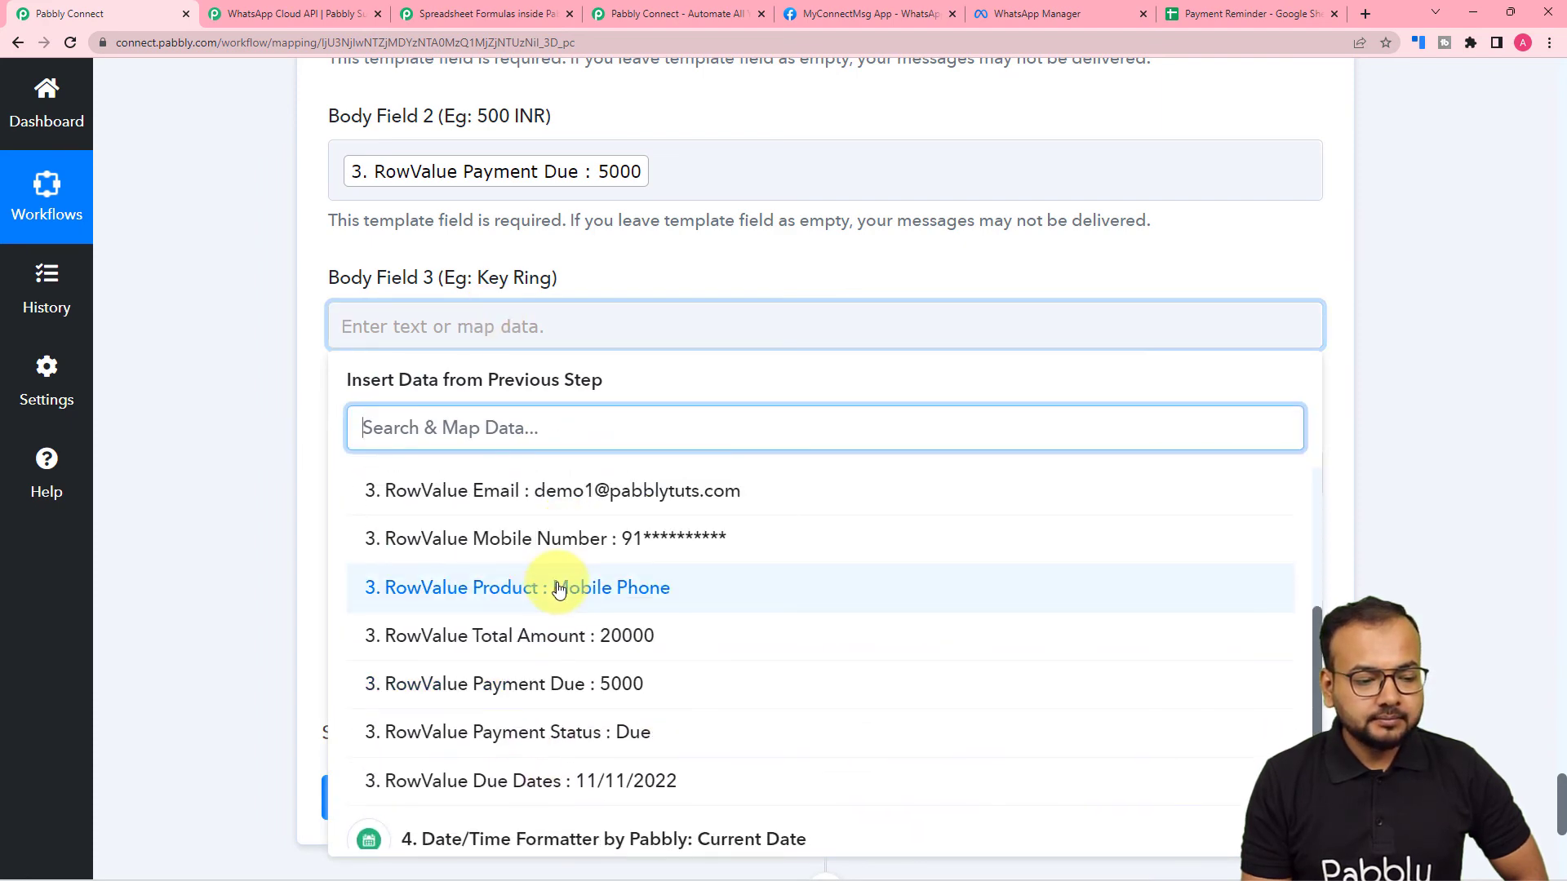
click(542, 587)
click(198, 383)
- Fill Body Field 4 with the sample enquiry e-mail address copied from the field's label
scroll(198, 384, down, 2)
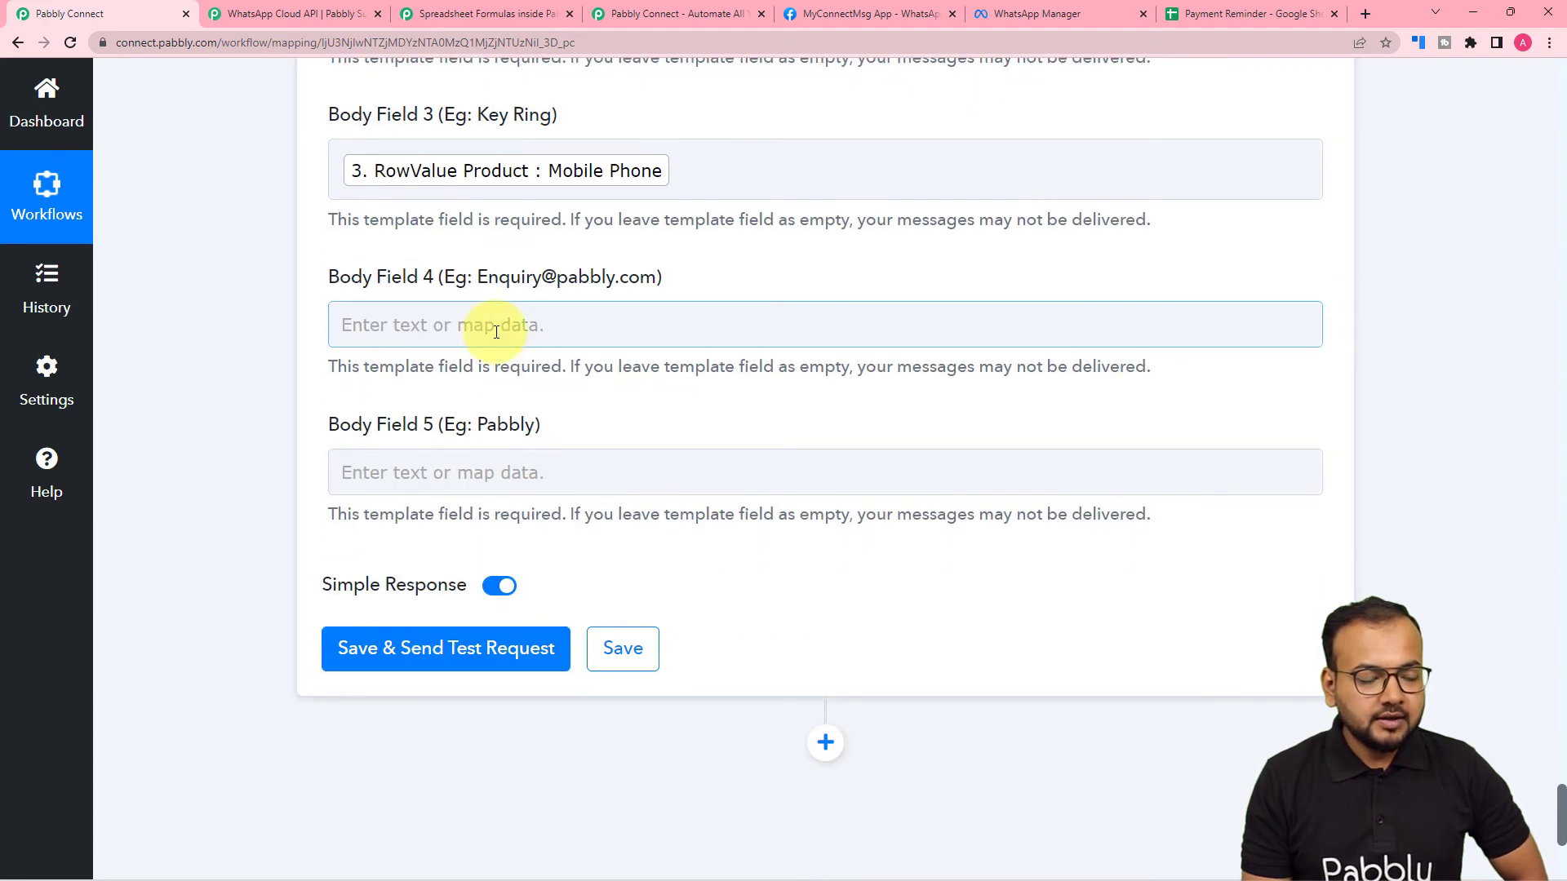
click(496, 332)
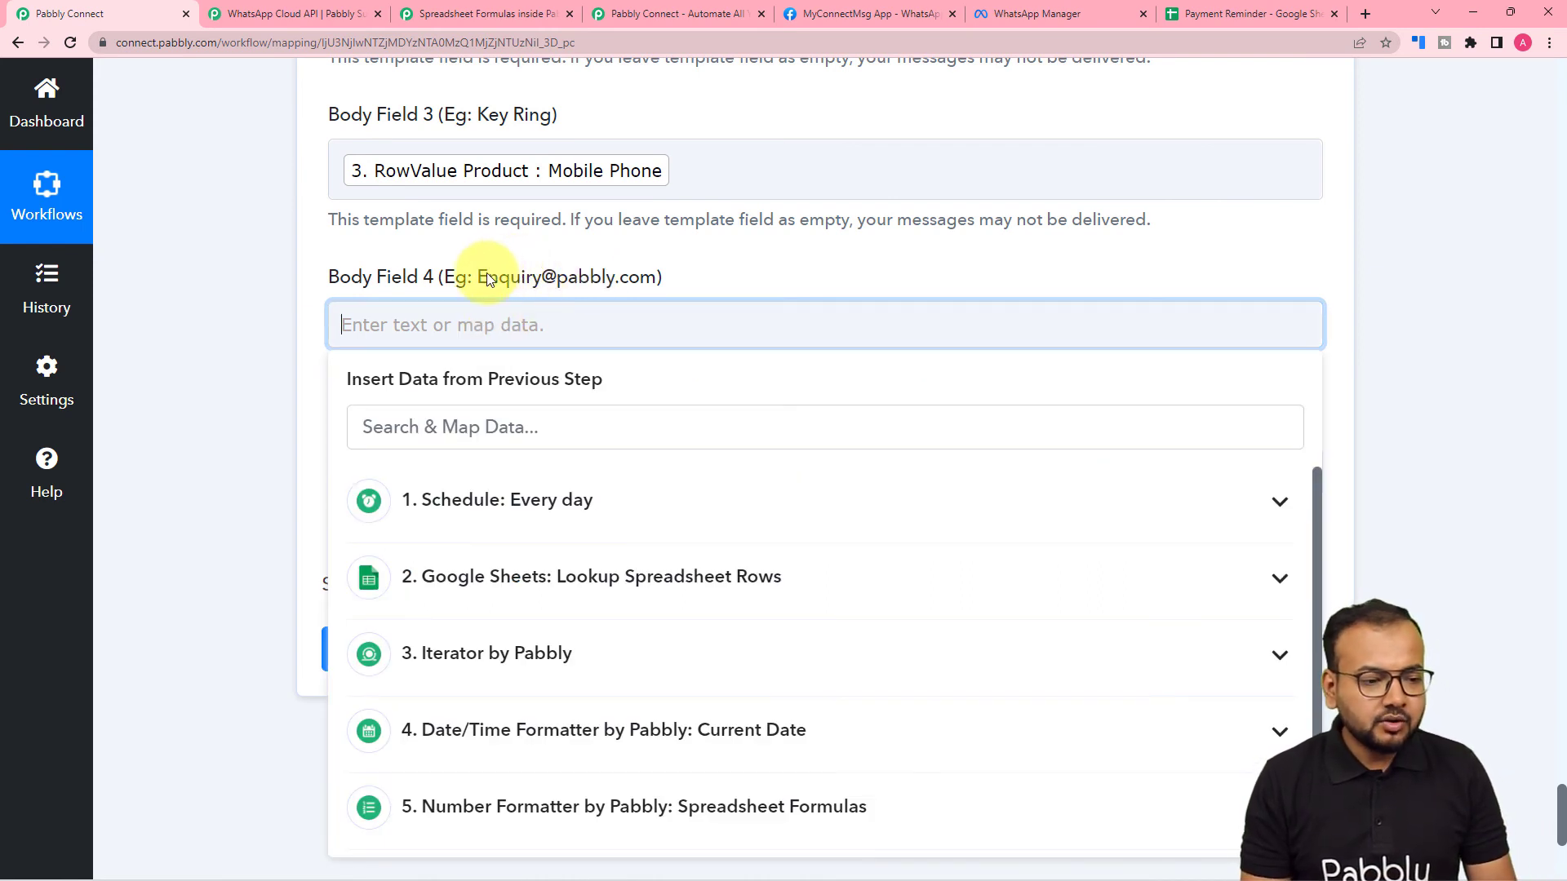
drag(482, 279, 650, 280)
key(ctrl+c)
click(559, 317)
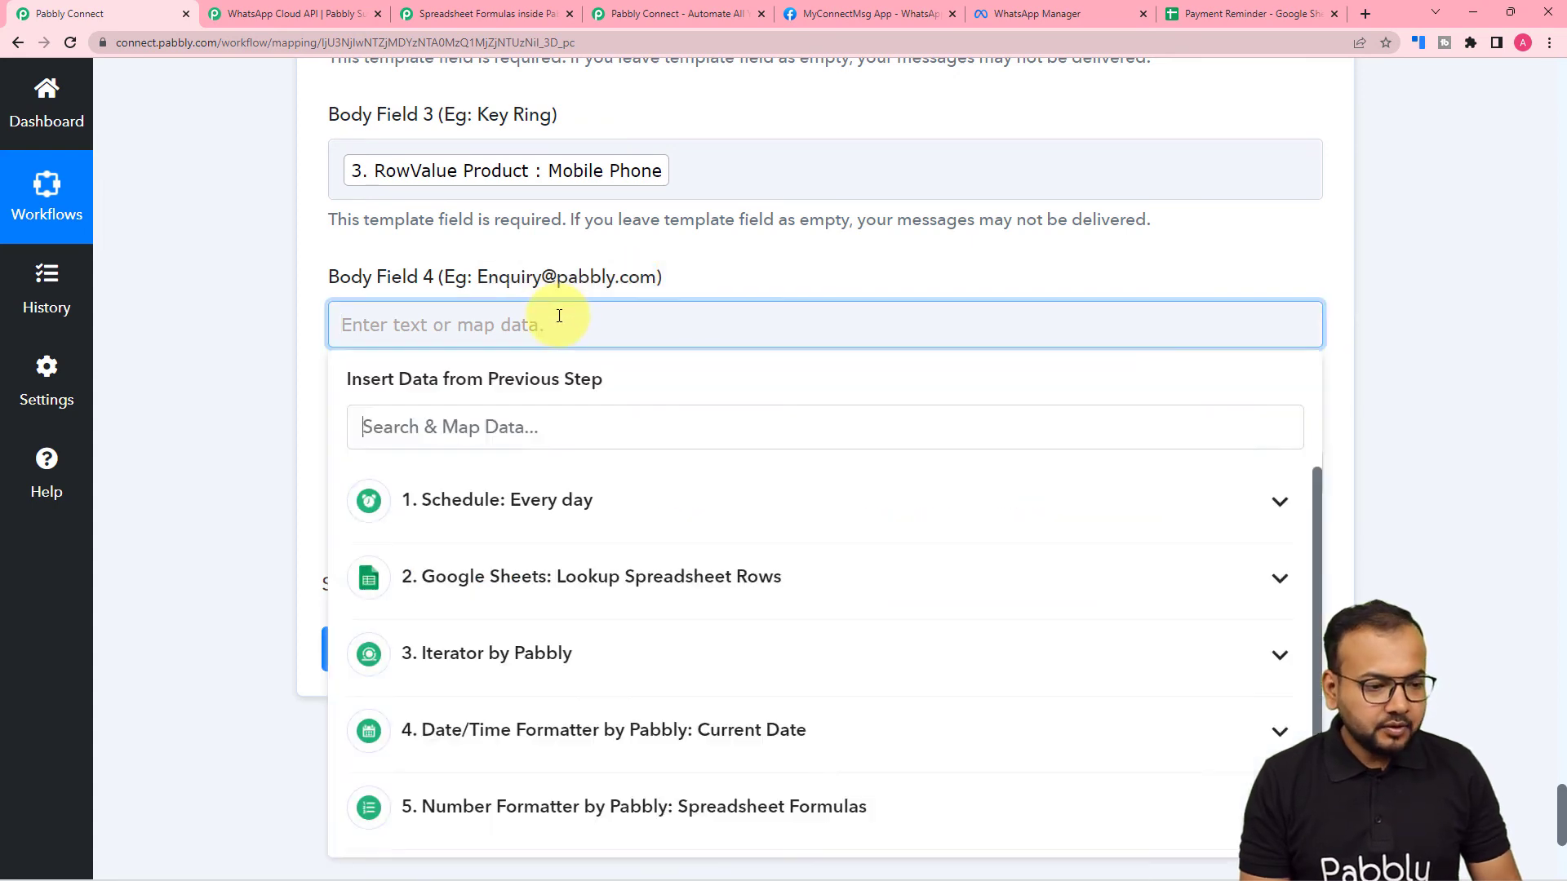
key(ctrl+v)
click(272, 326)
- Set Body Field 5 to pabbly
scroll(273, 326, down, 3)
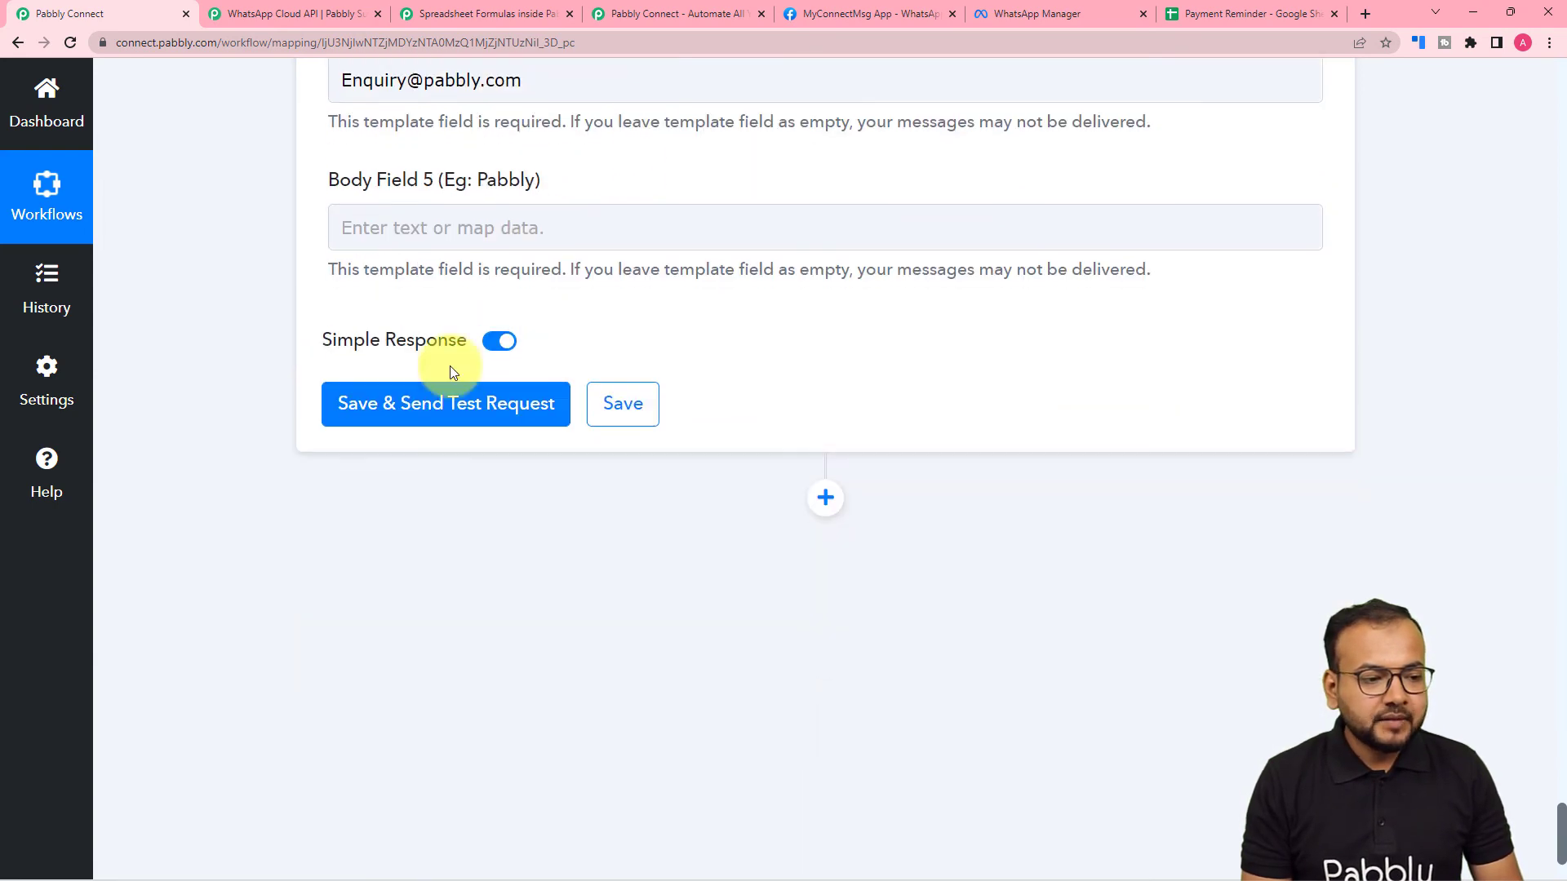
click(562, 231)
text(pa)
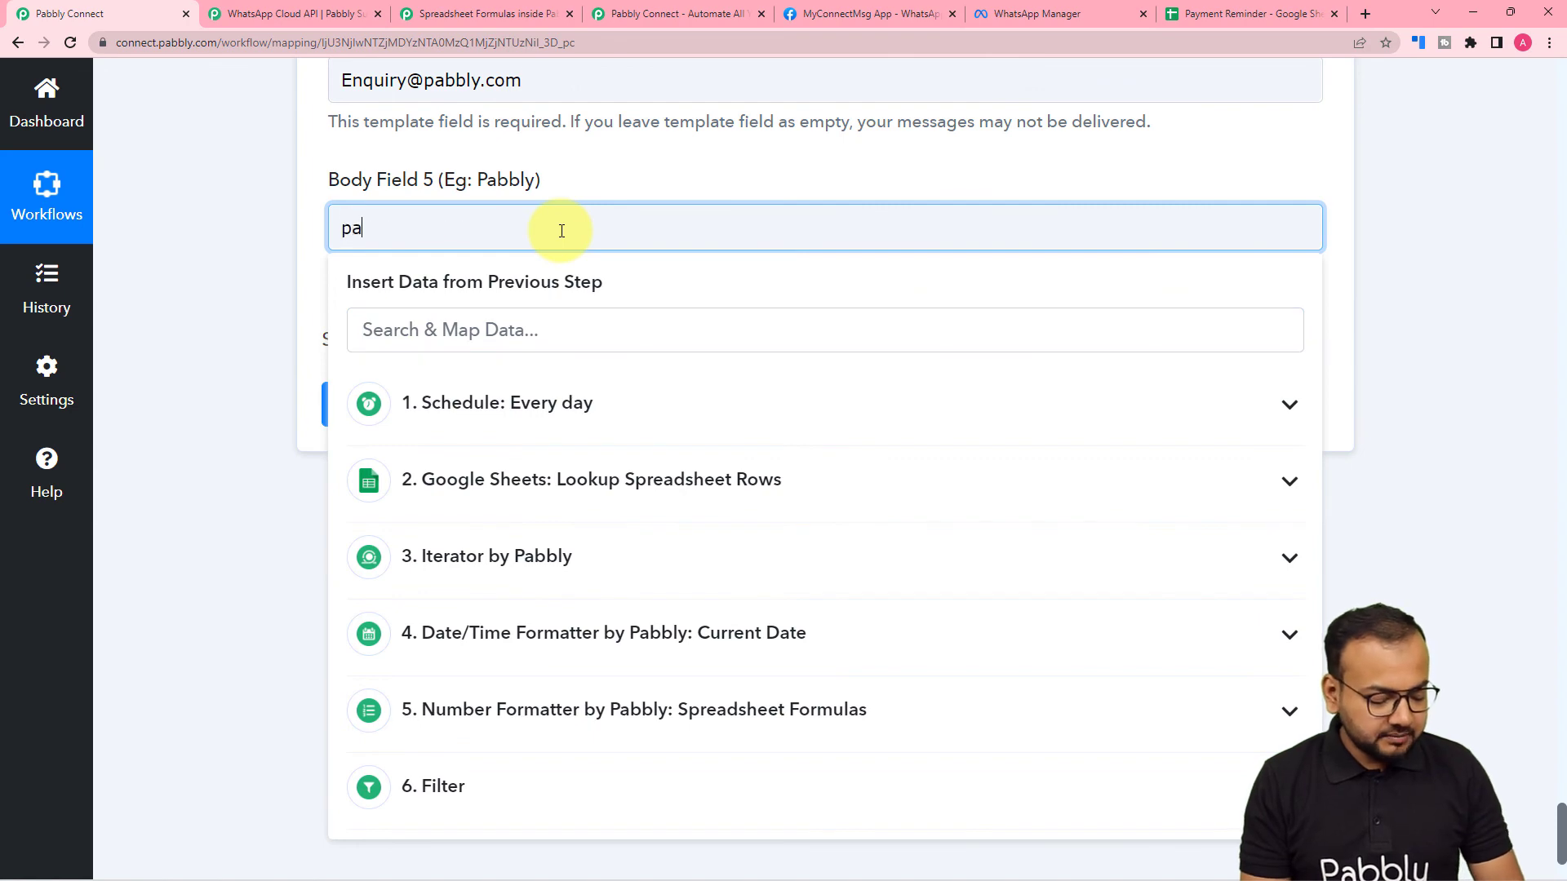
text(bbly)
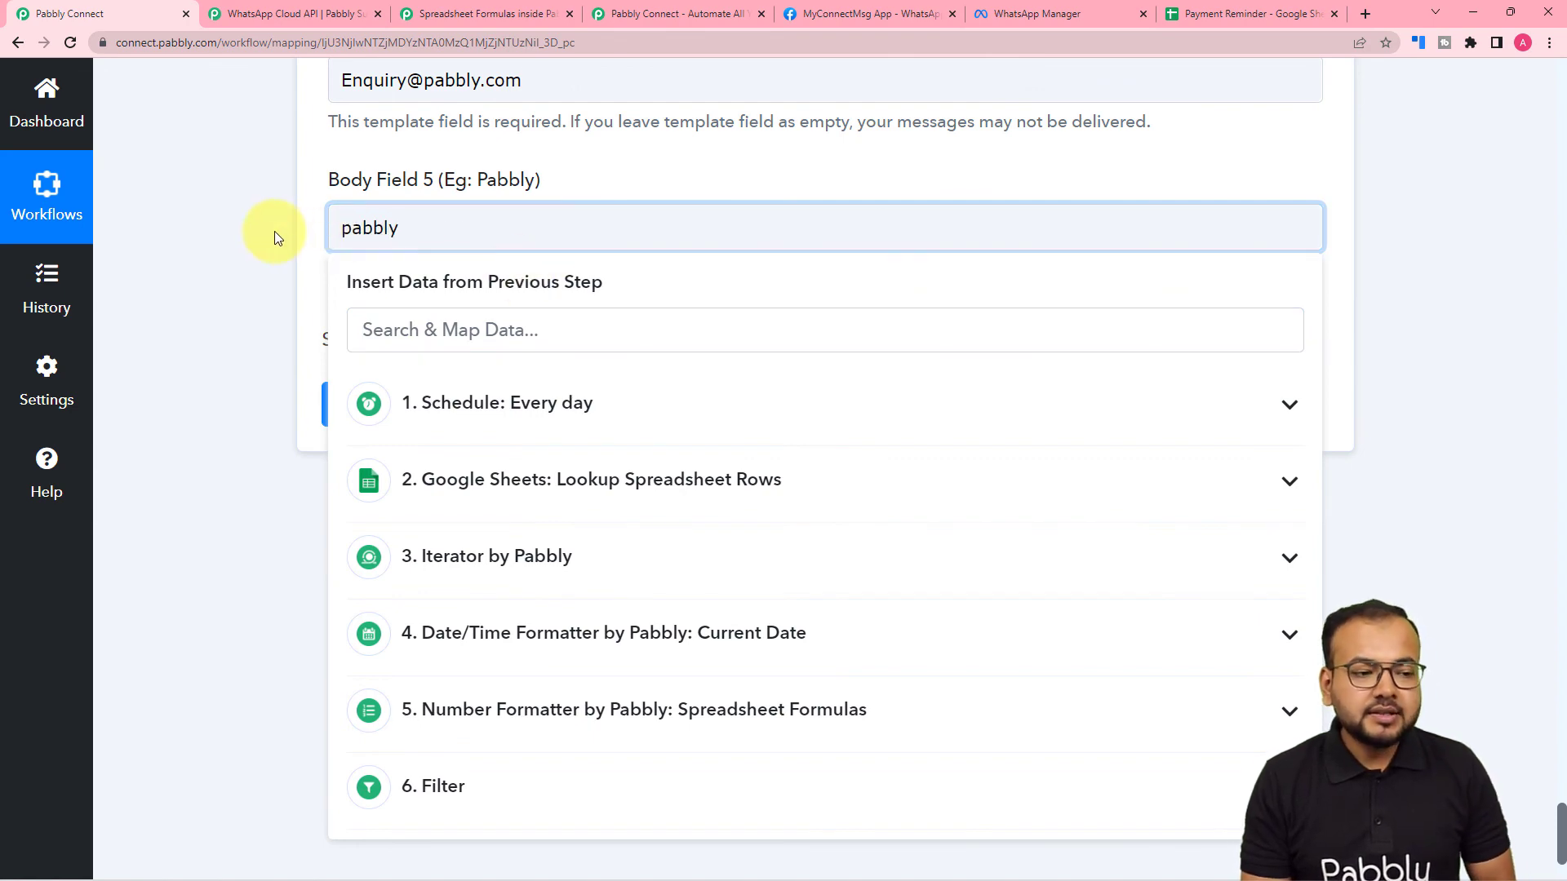
click(273, 231)
- Map Body Field 1 to the Iterator's RowValue Name
scroll(473, 155, up, 3)
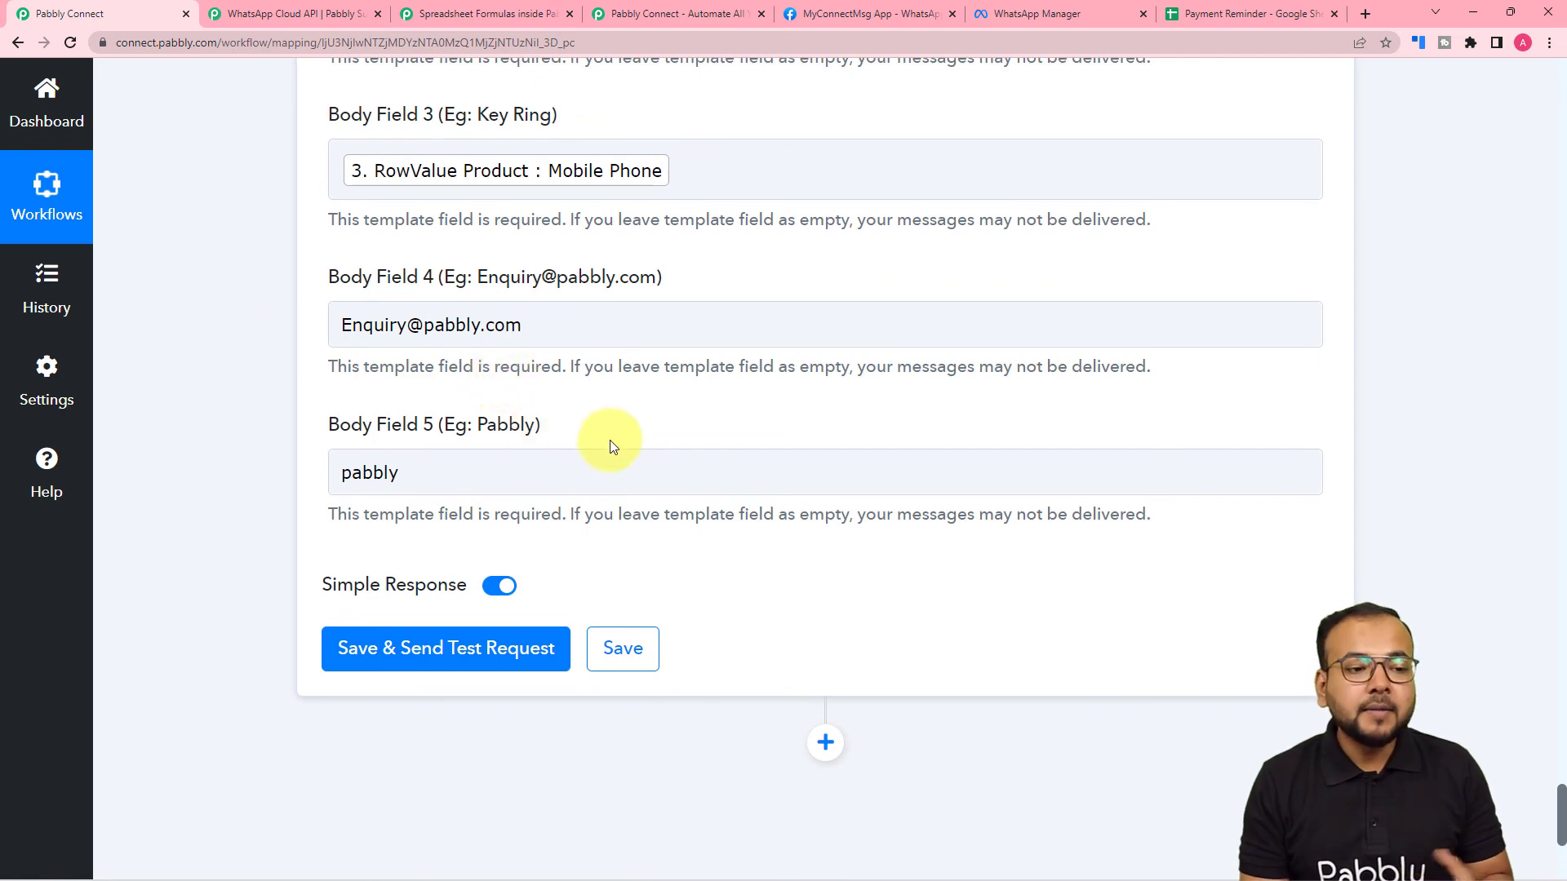
scroll(610, 439, up, 3)
scroll(609, 272, up, 2)
scroll(606, 281, up, 1)
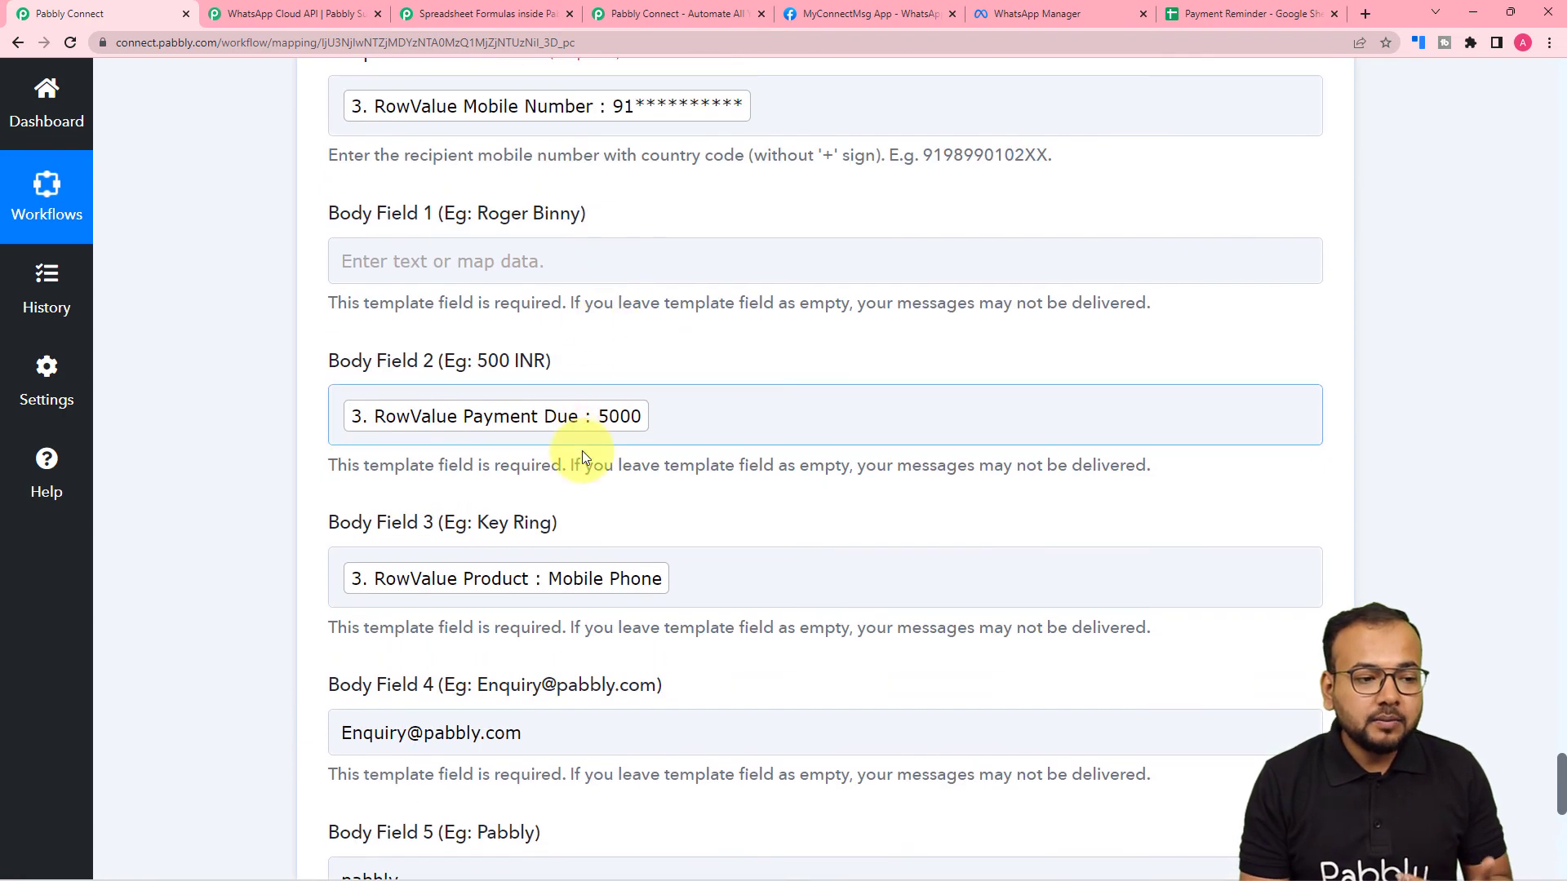
click(560, 257)
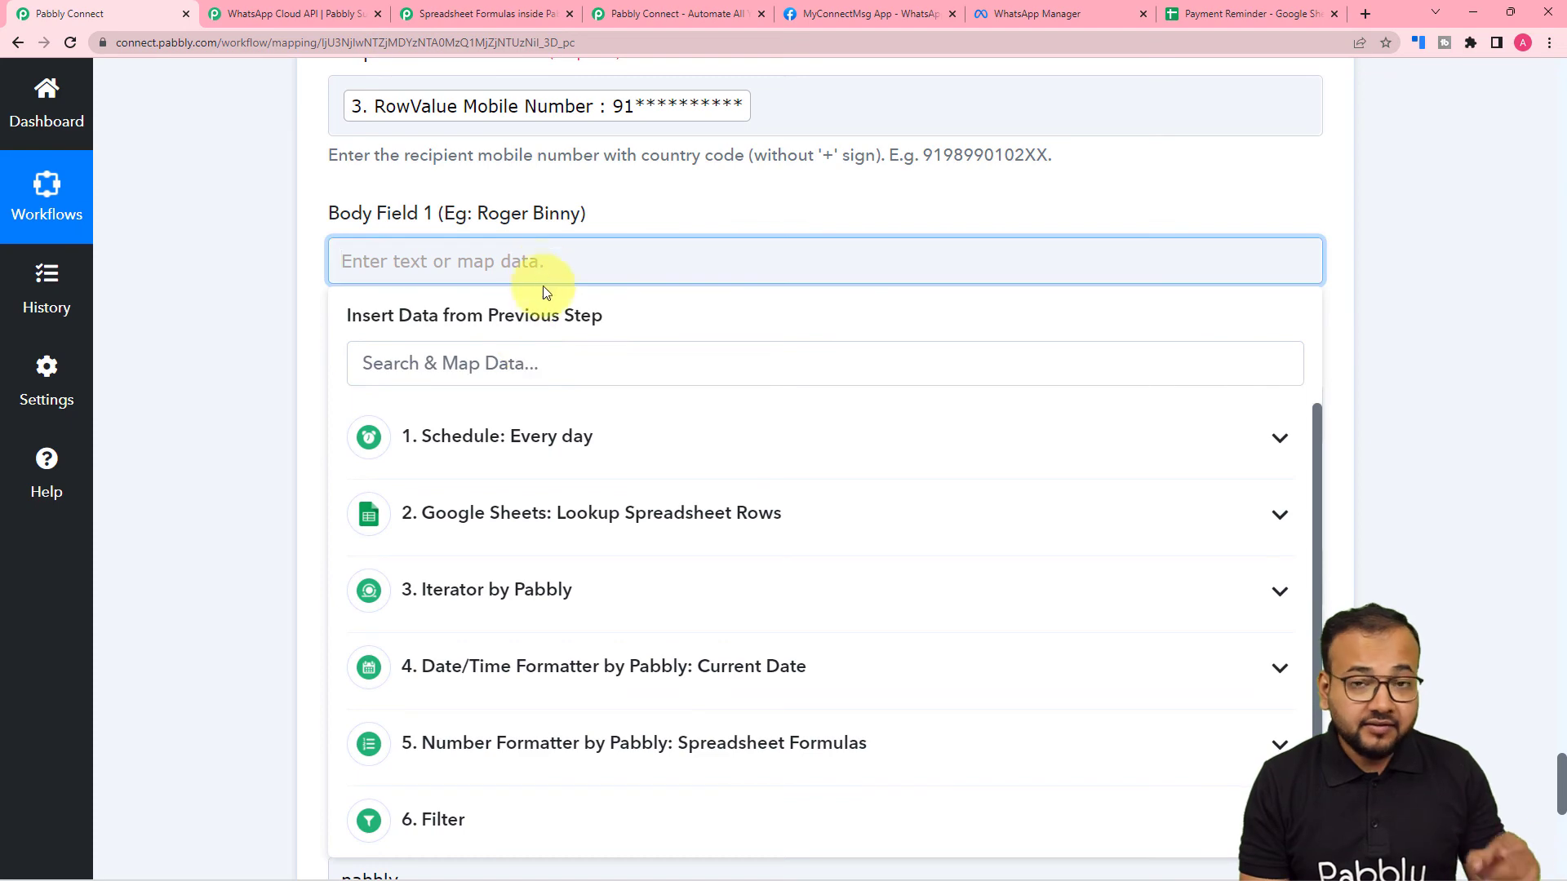
click(525, 588)
click(522, 689)
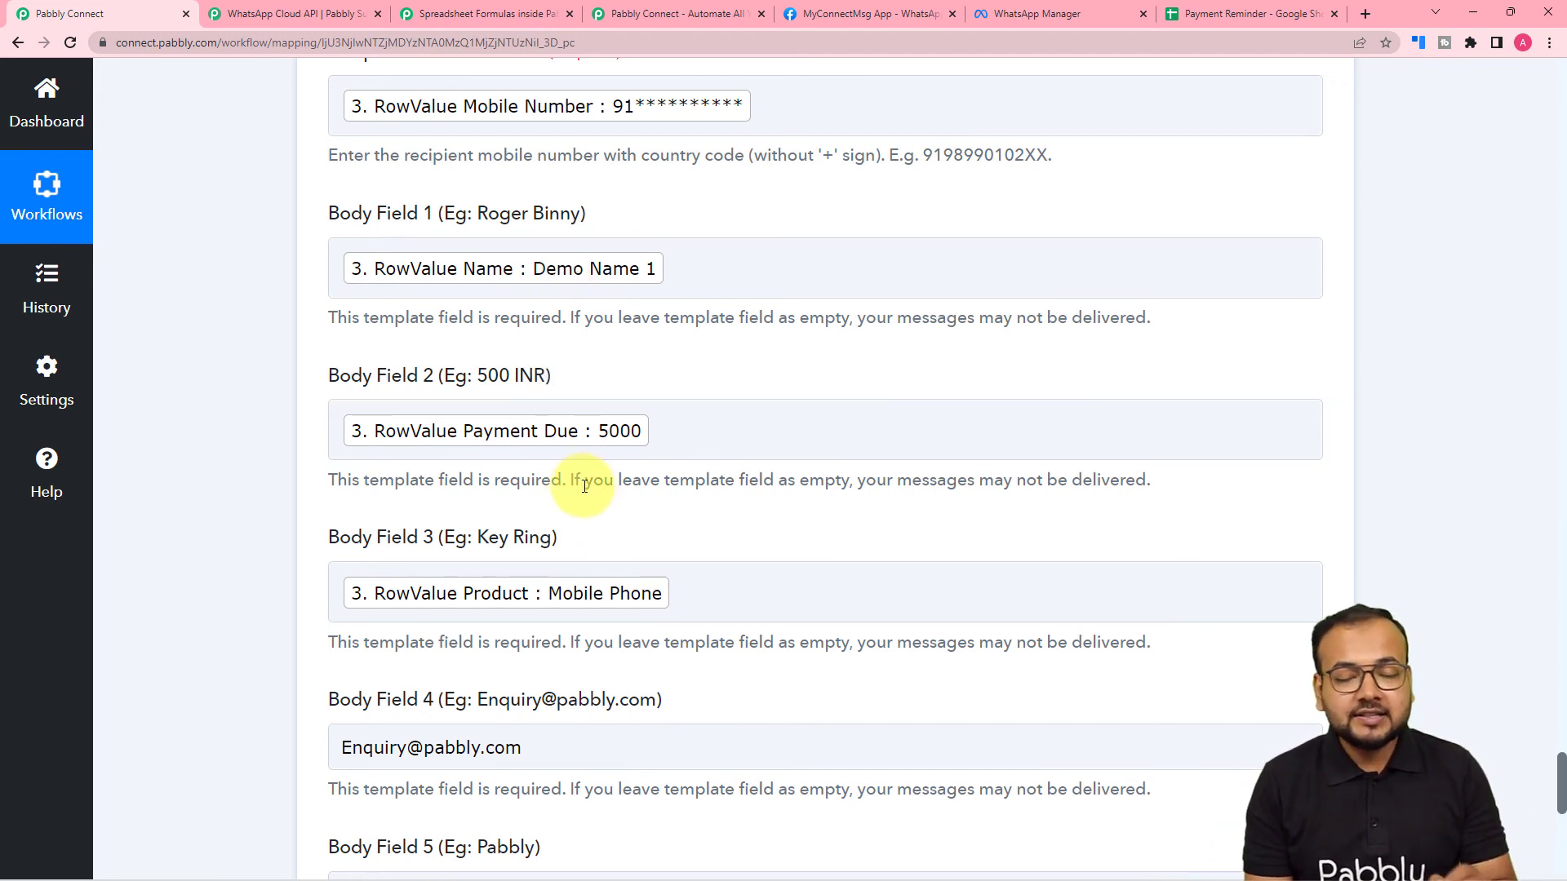
- Review the recipient number and all five body field mappings of the WhatsApp template message action
scroll(645, 359, down, 1)
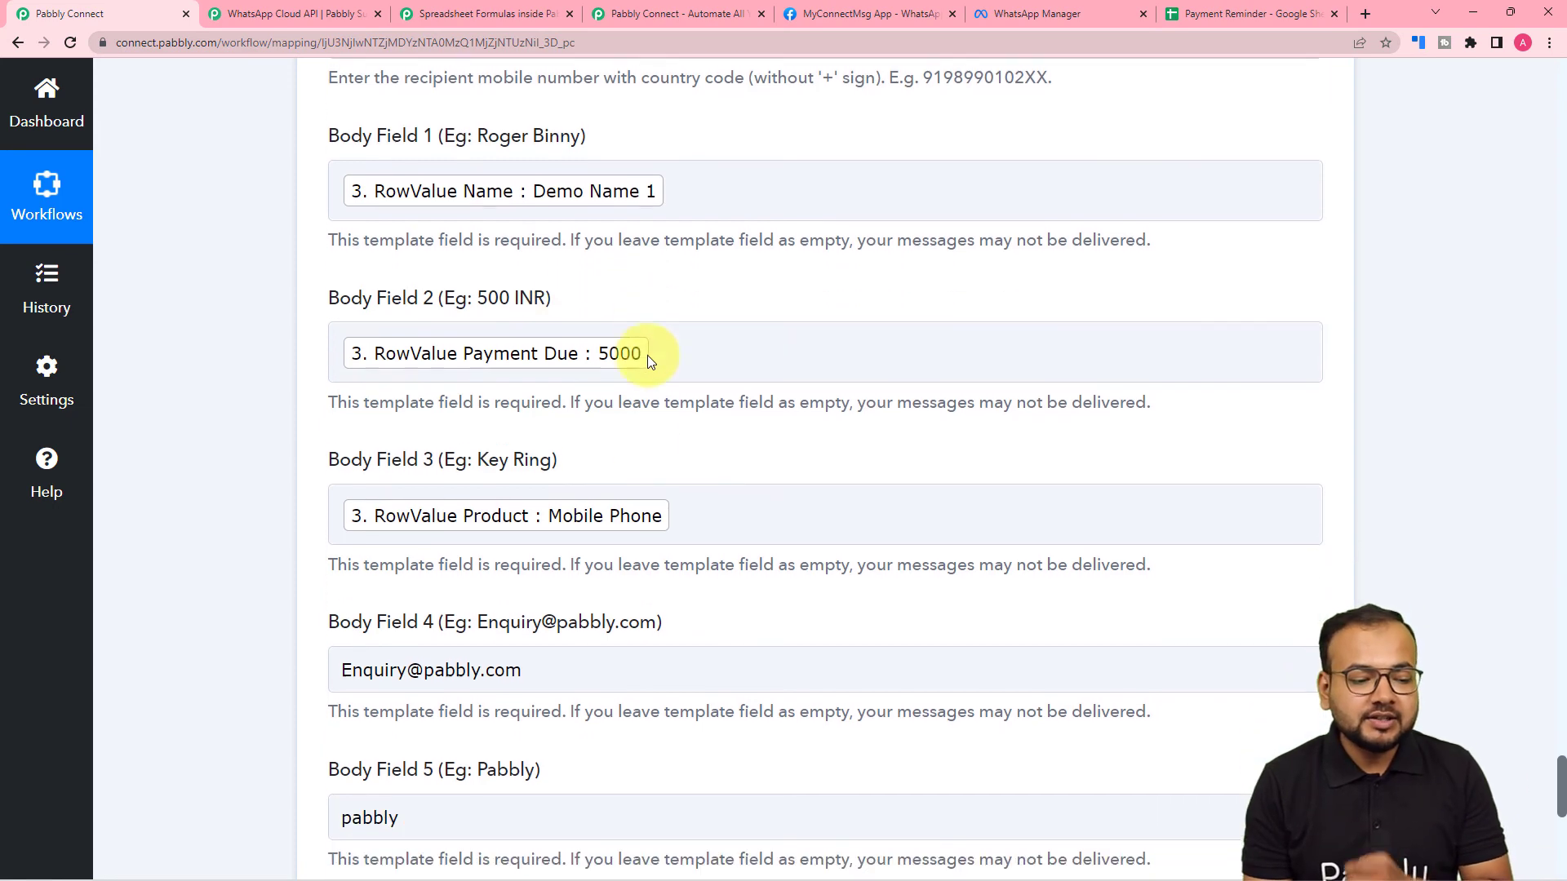
scroll(473, 632, down, 1)
scroll(473, 648, down, 2)
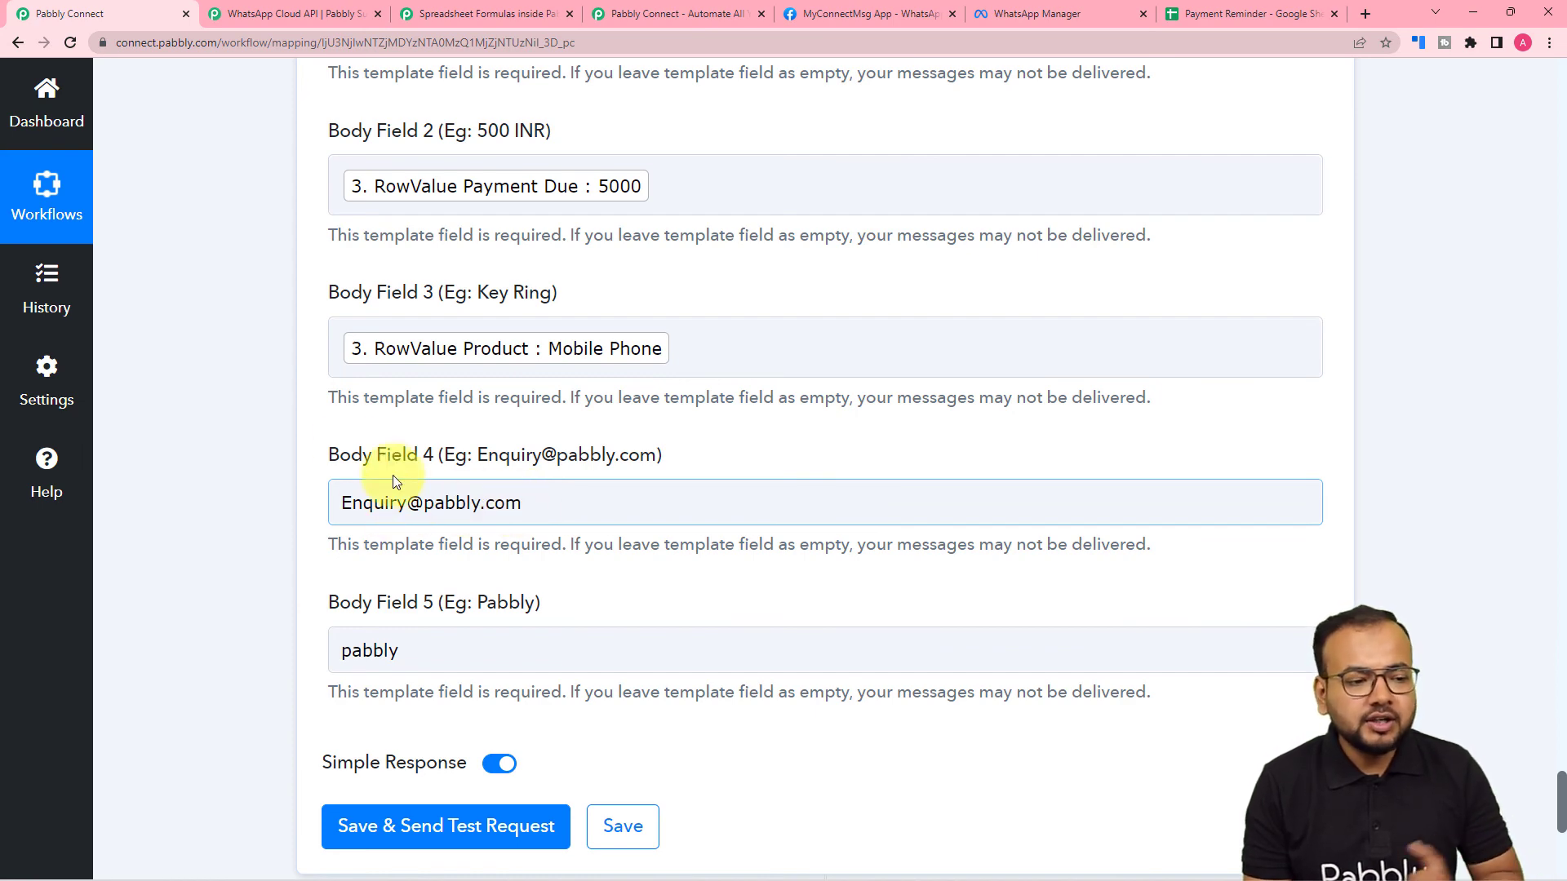
scroll(224, 388, up, 4)
scroll(223, 389, up, 2)
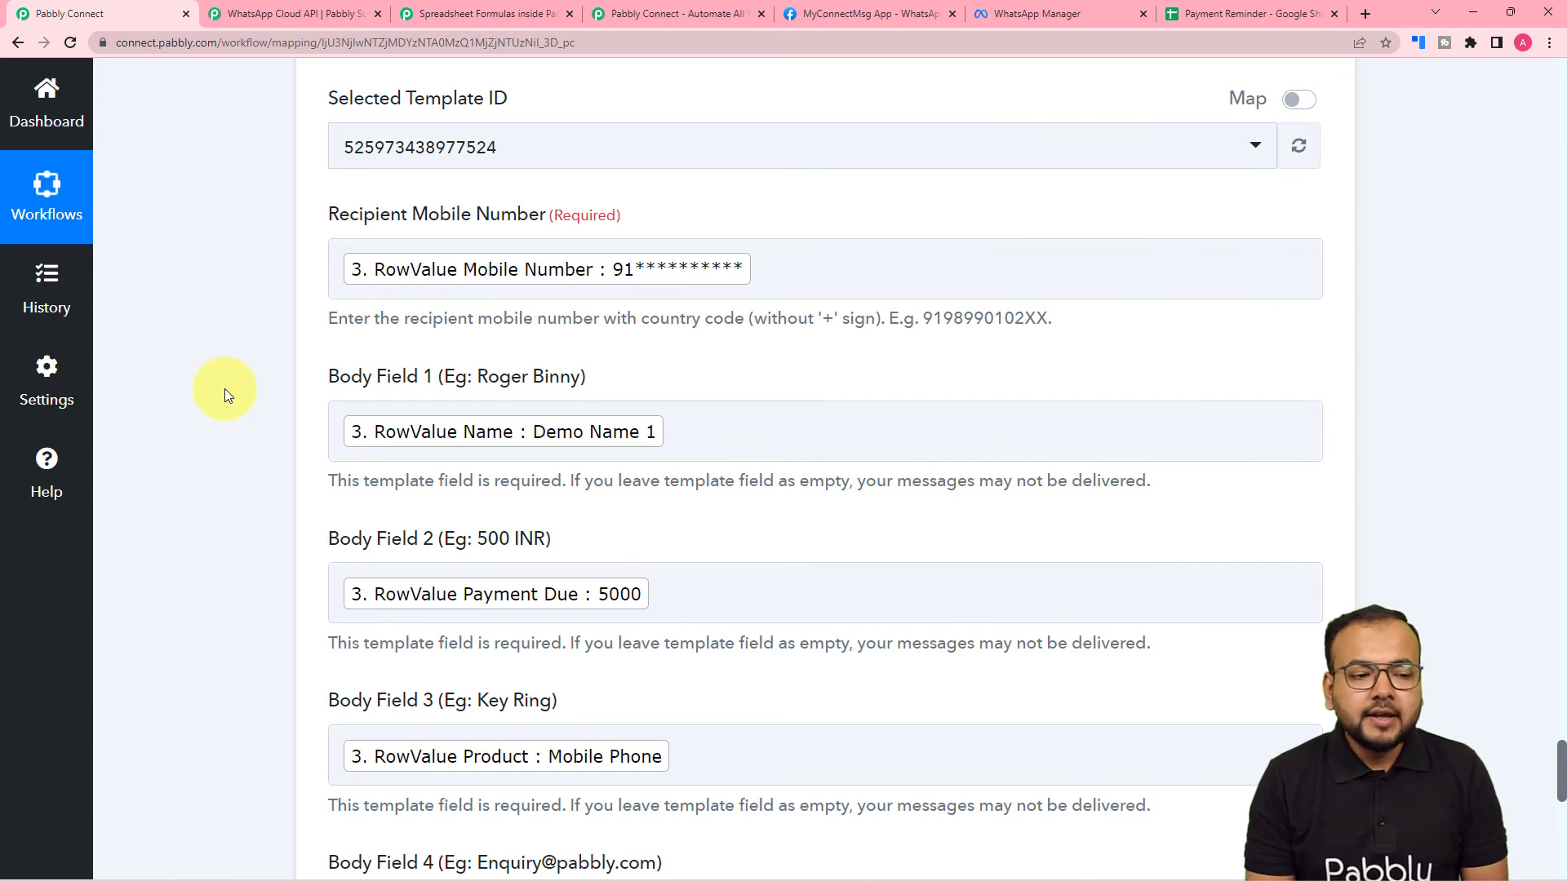
scroll(223, 389, down, 8)
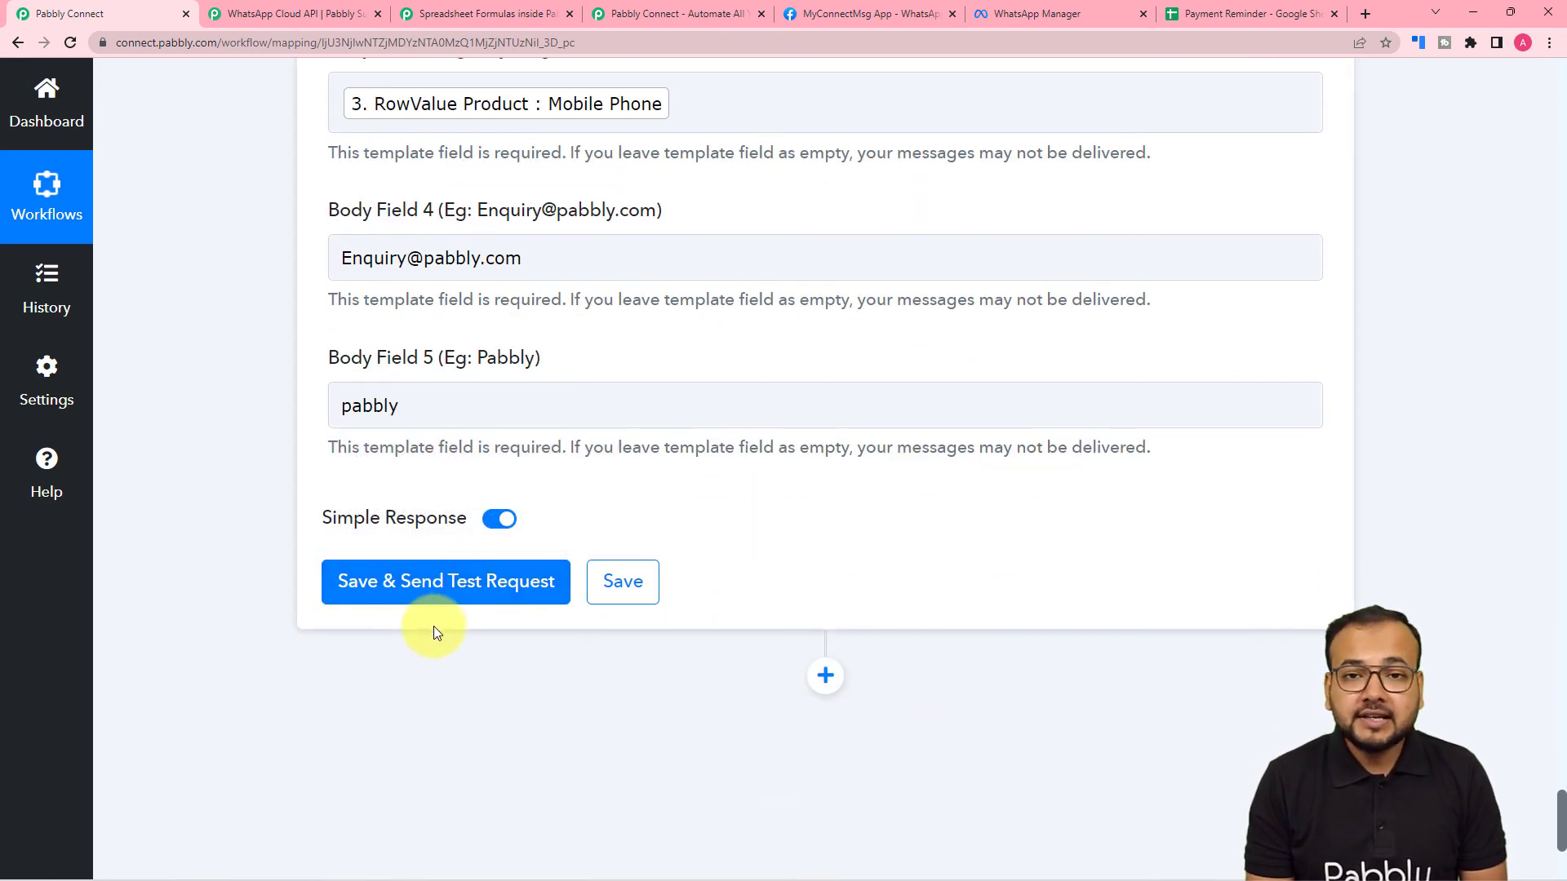
scroll(434, 625, up, 10)
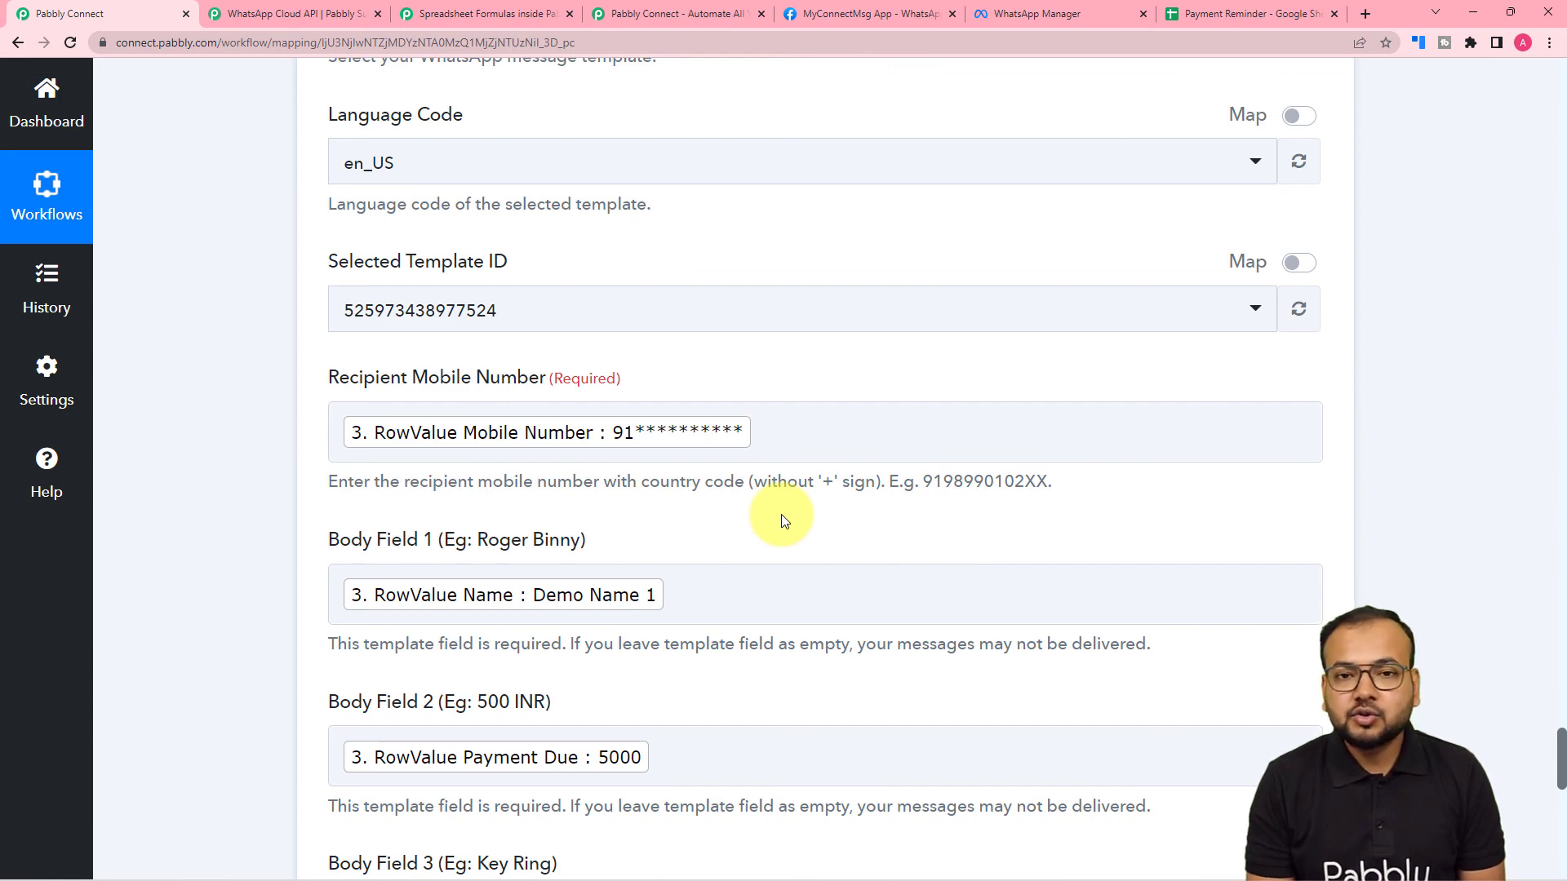
- Save the WhatsApp action with a test request, and read the delivered reminder in WhatsApp's Pabbly Office chat
scroll(613, 582, down, 13)
scroll(506, 555, up, 3)
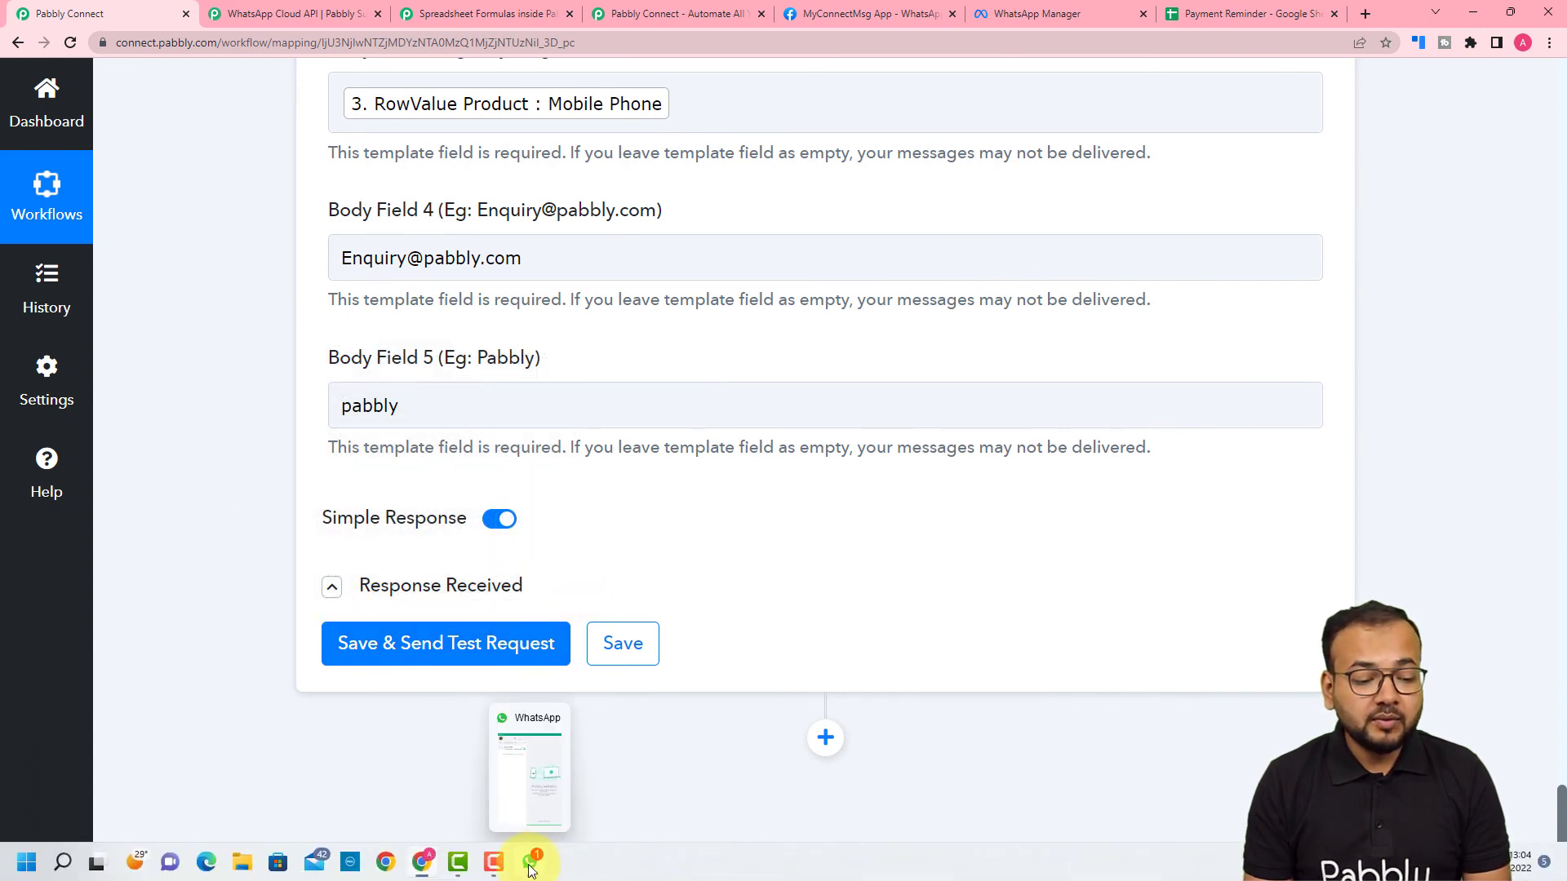
click(531, 867)
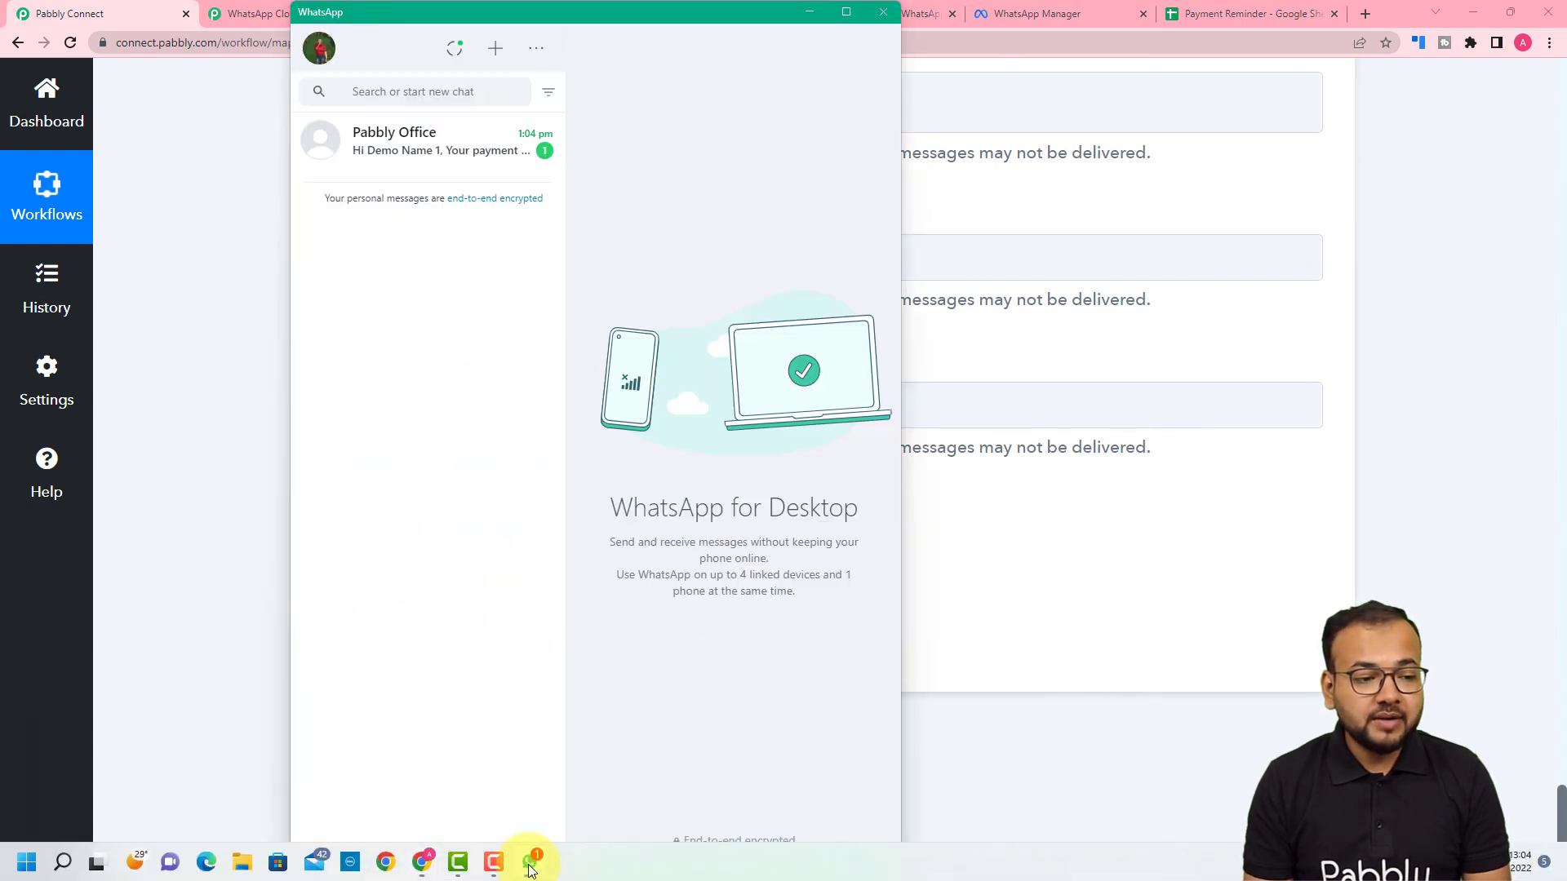
click(421, 156)
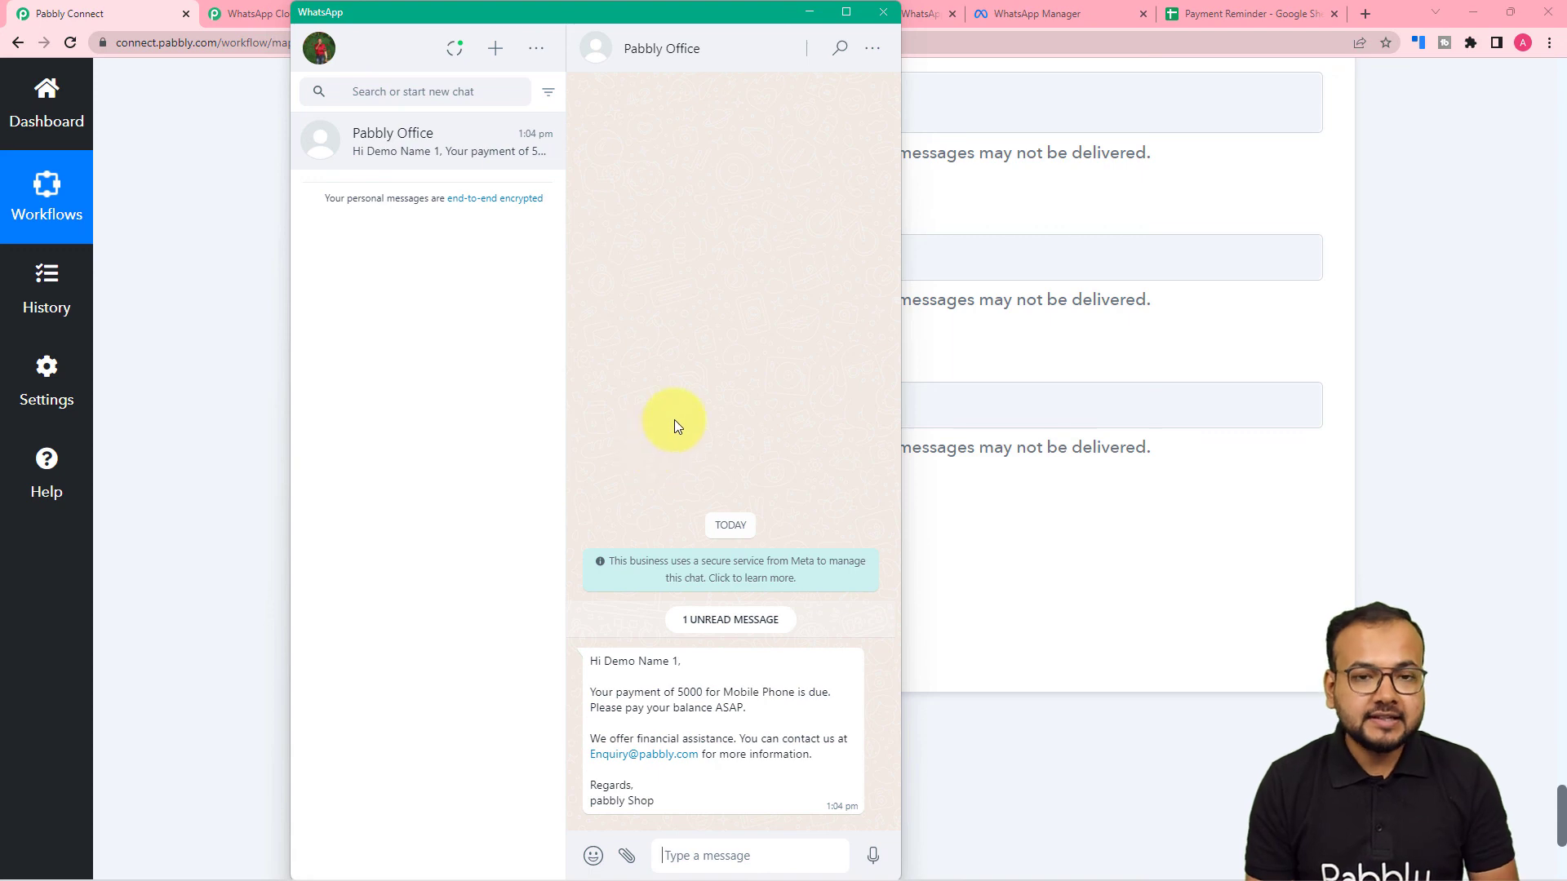
click(808, 22)
- Collapse the WhatsApp Cloud API and Filter by Pabbly steps in the workflow
scroll(560, 315, up, 3)
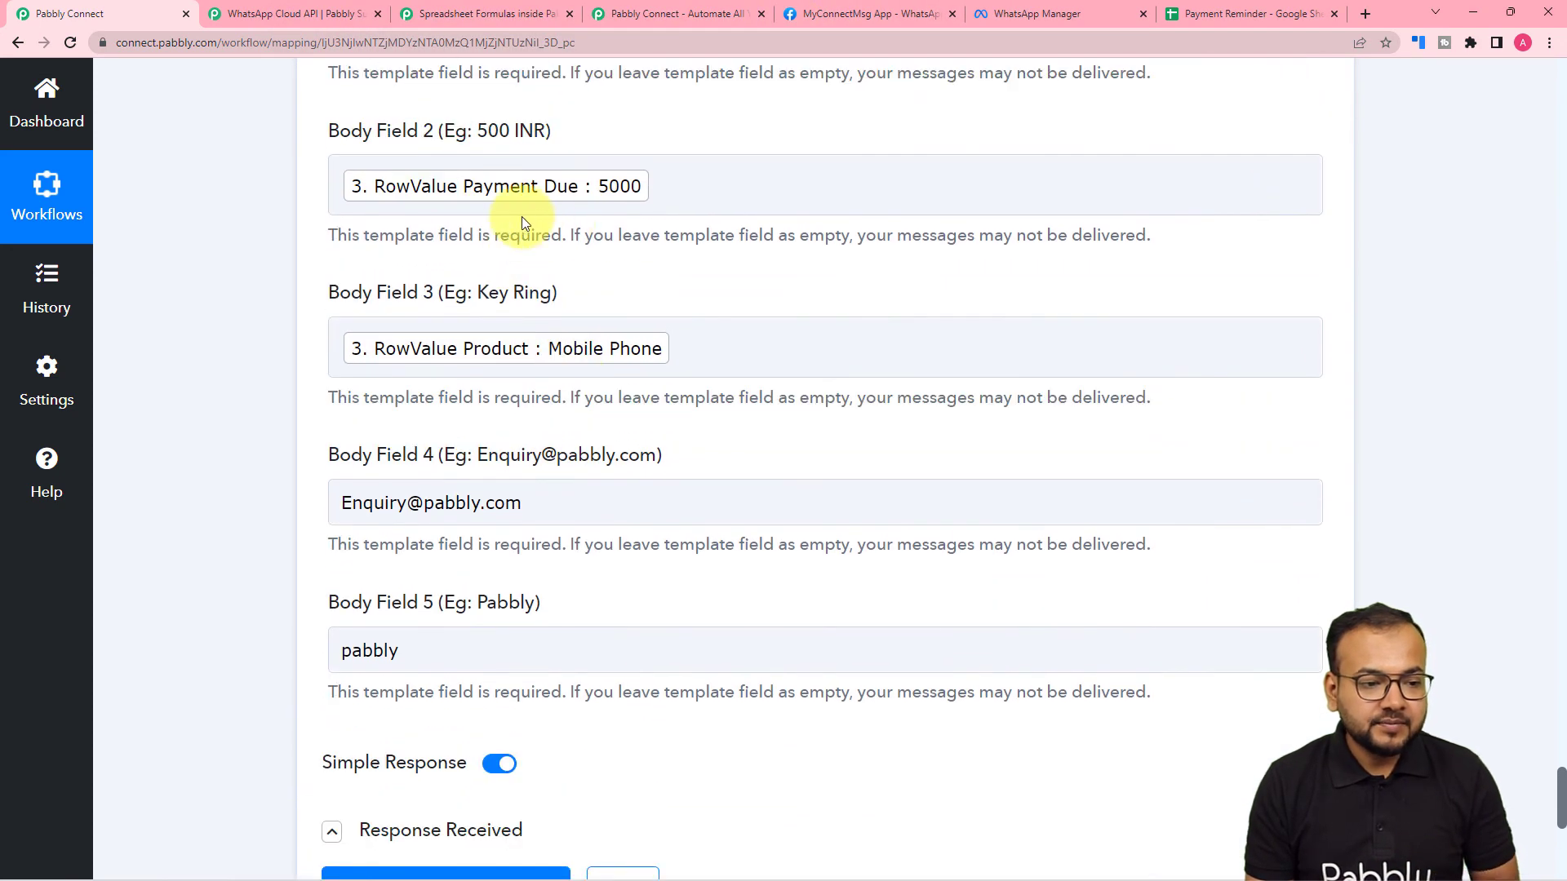
scroll(529, 209, up, 2)
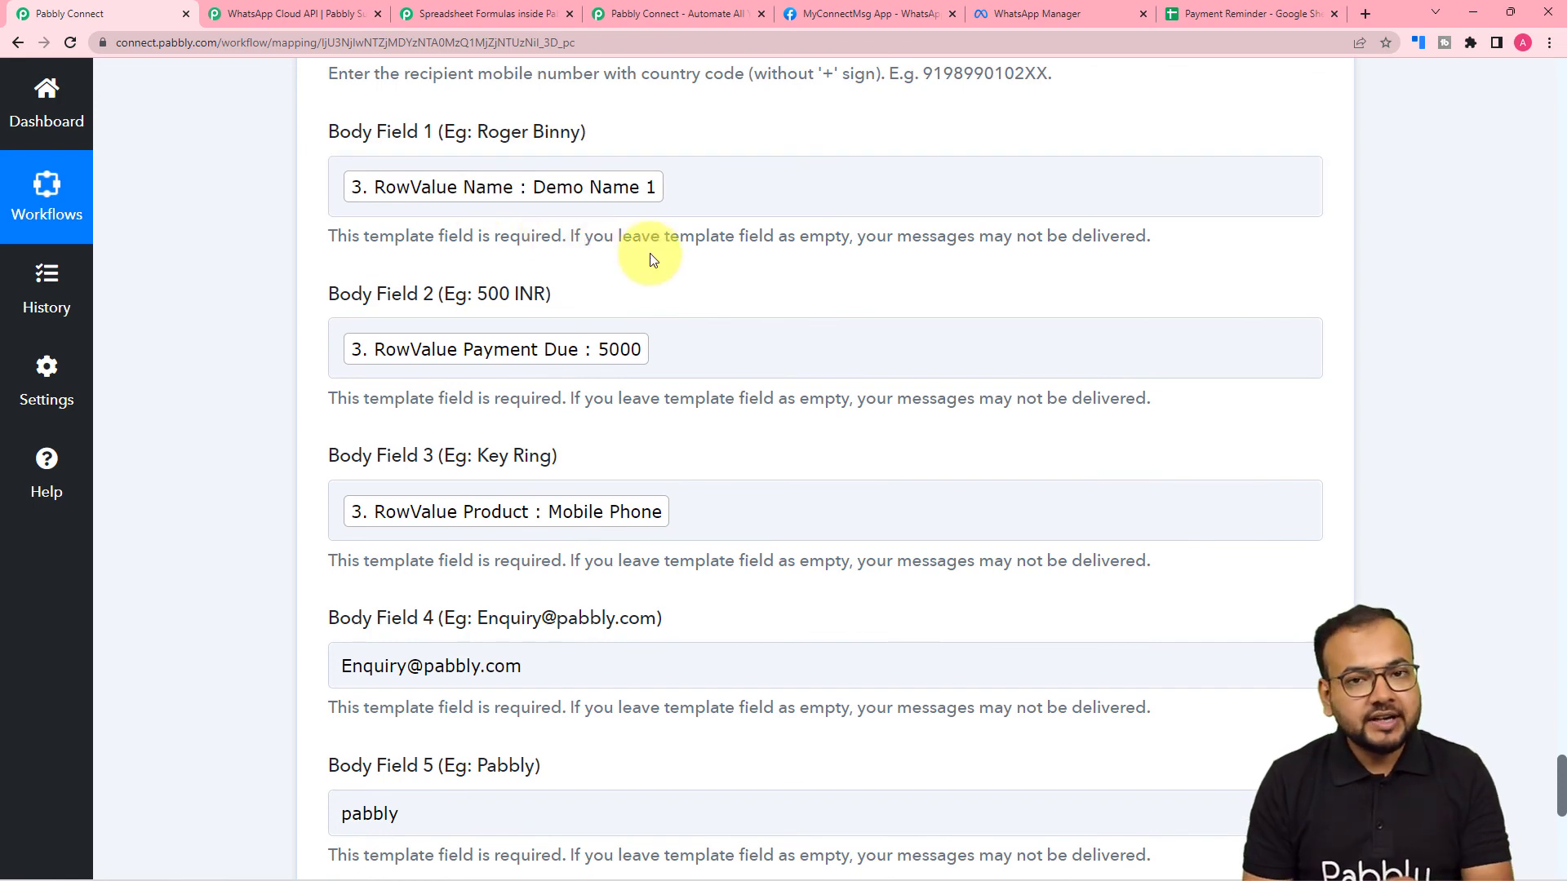
scroll(871, 265, up, 4)
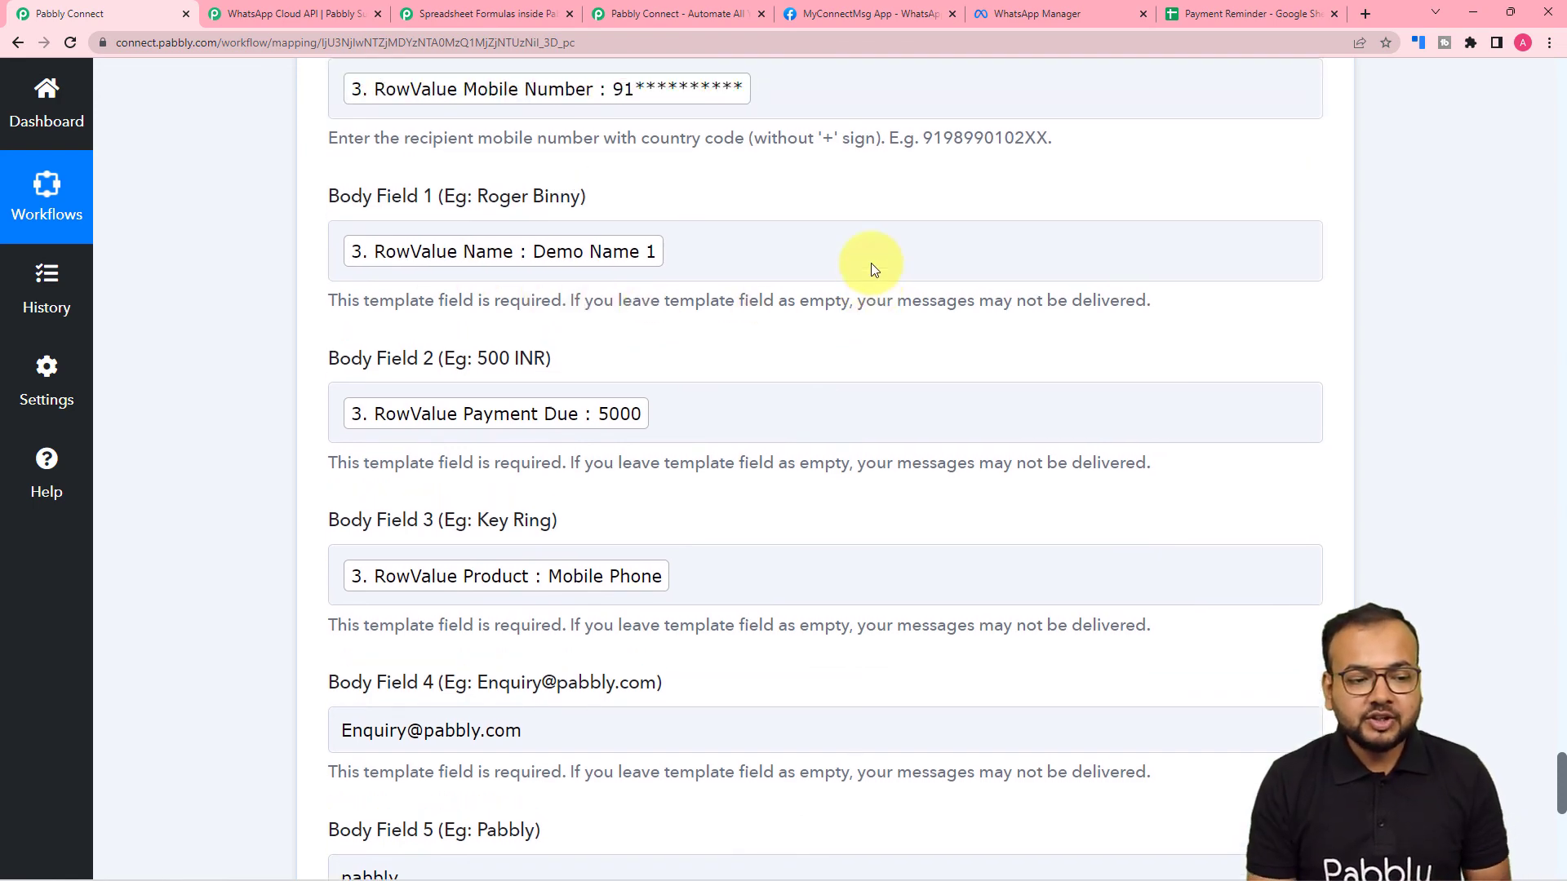
scroll(870, 263, up, 8)
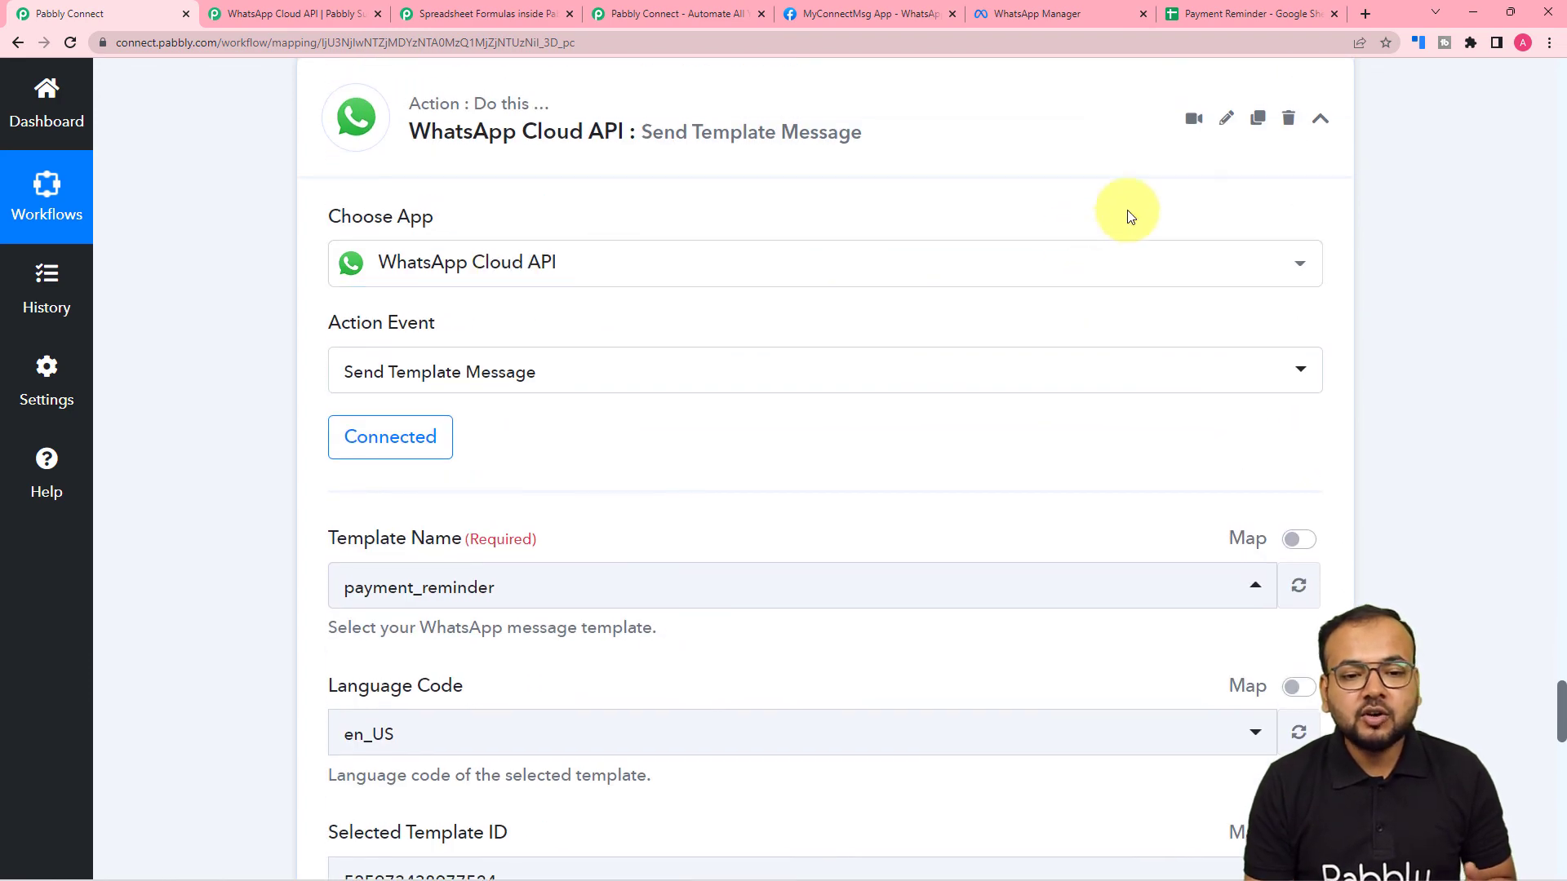
click(1322, 121)
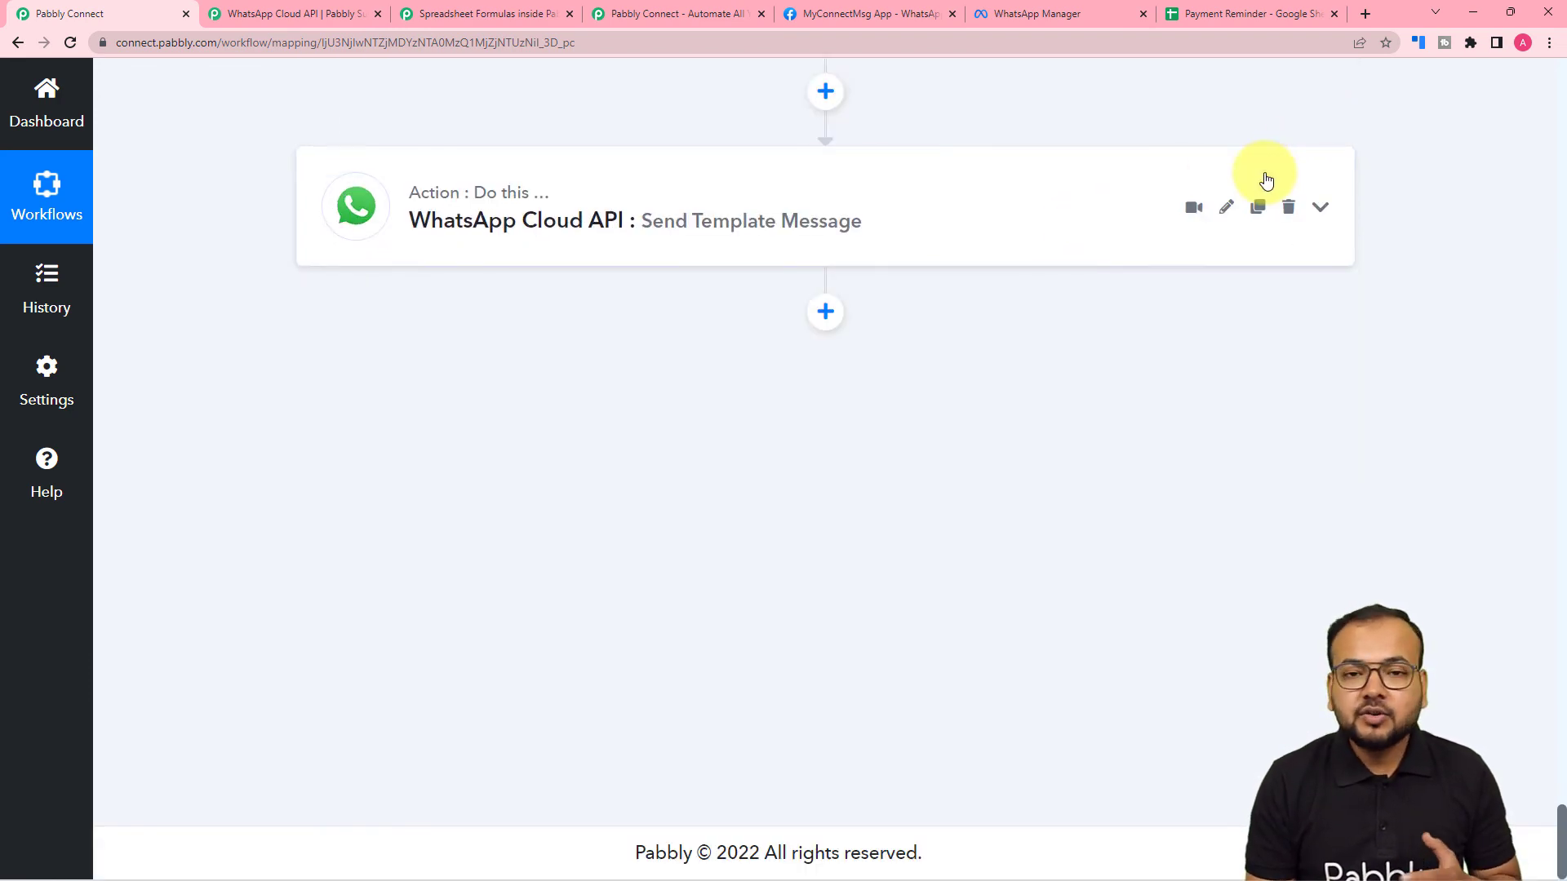
scroll(1268, 176, up, 2)
scroll(1266, 176, up, 8)
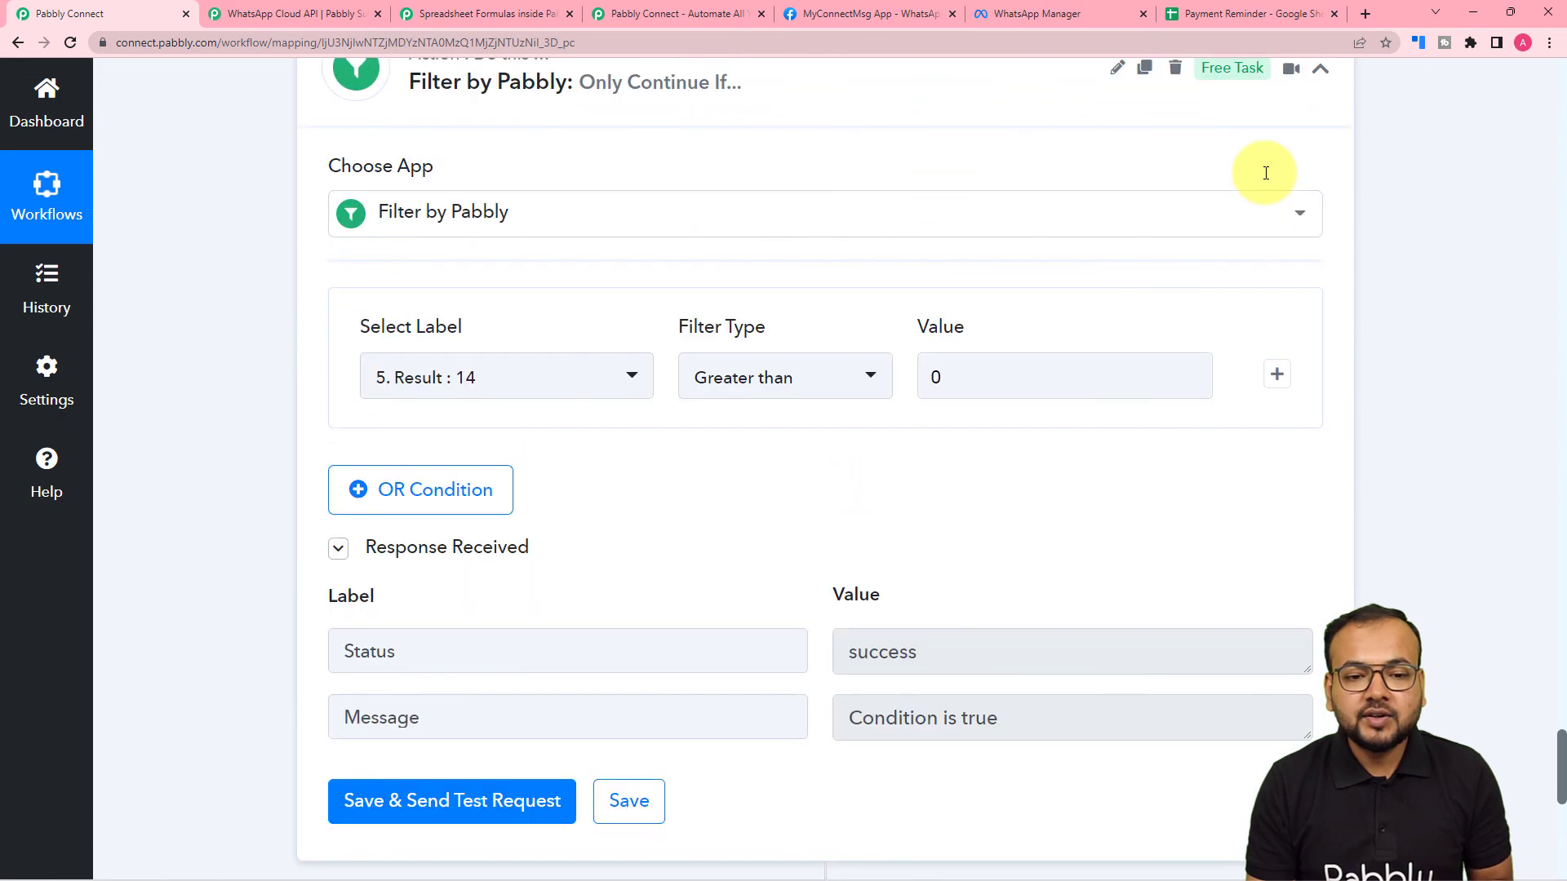
click(1320, 69)
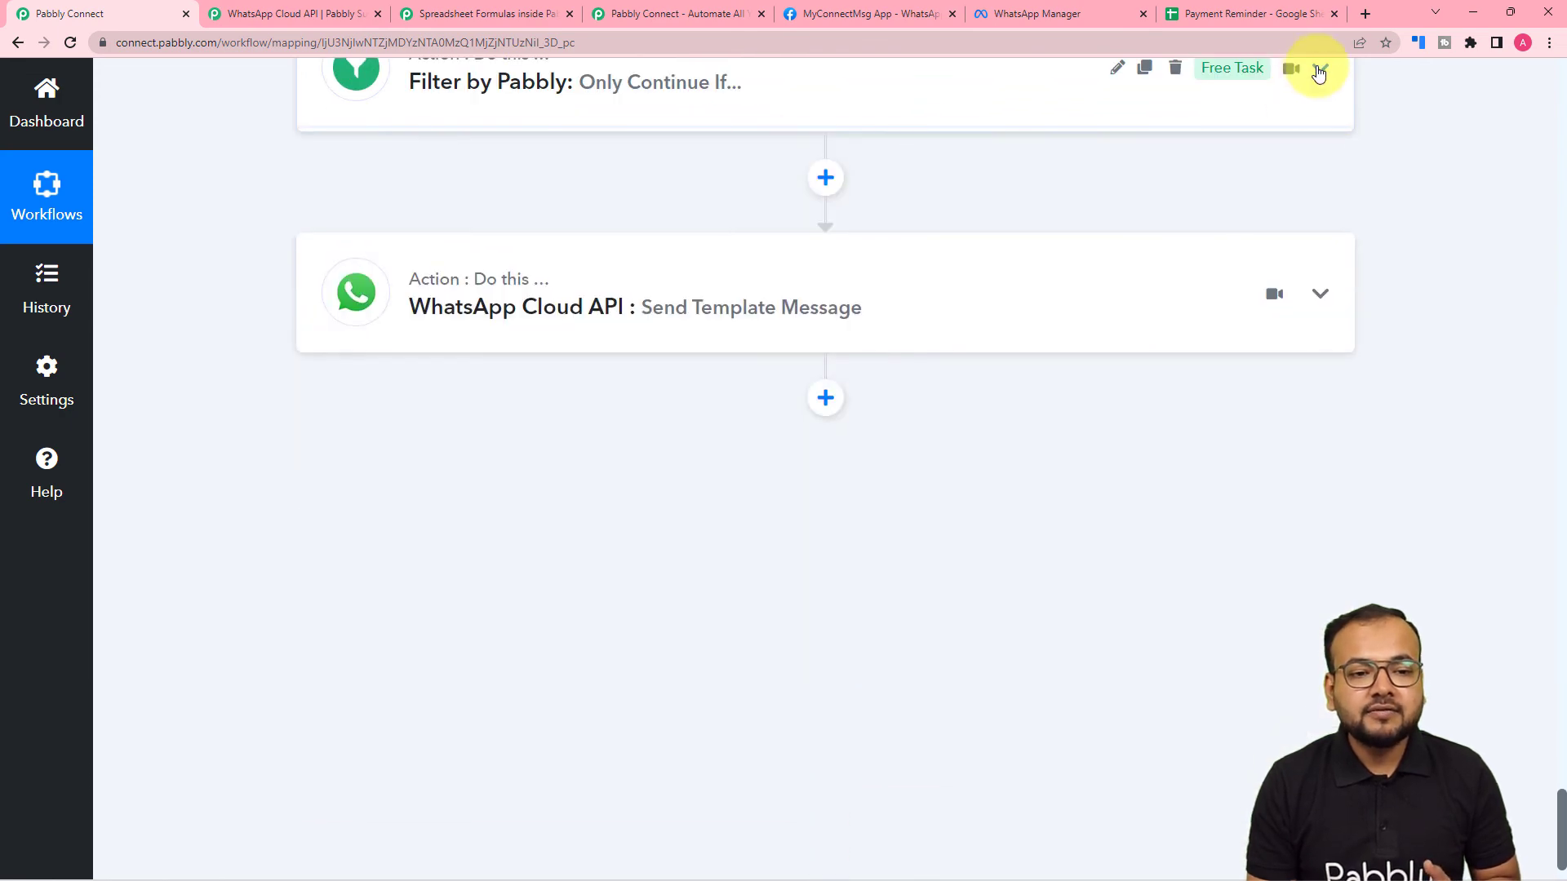
- Check the client rows in the Payment Reminder sheet, and collapse the Date/Time Formatter step in Pabbly Connect
click(1265, 17)
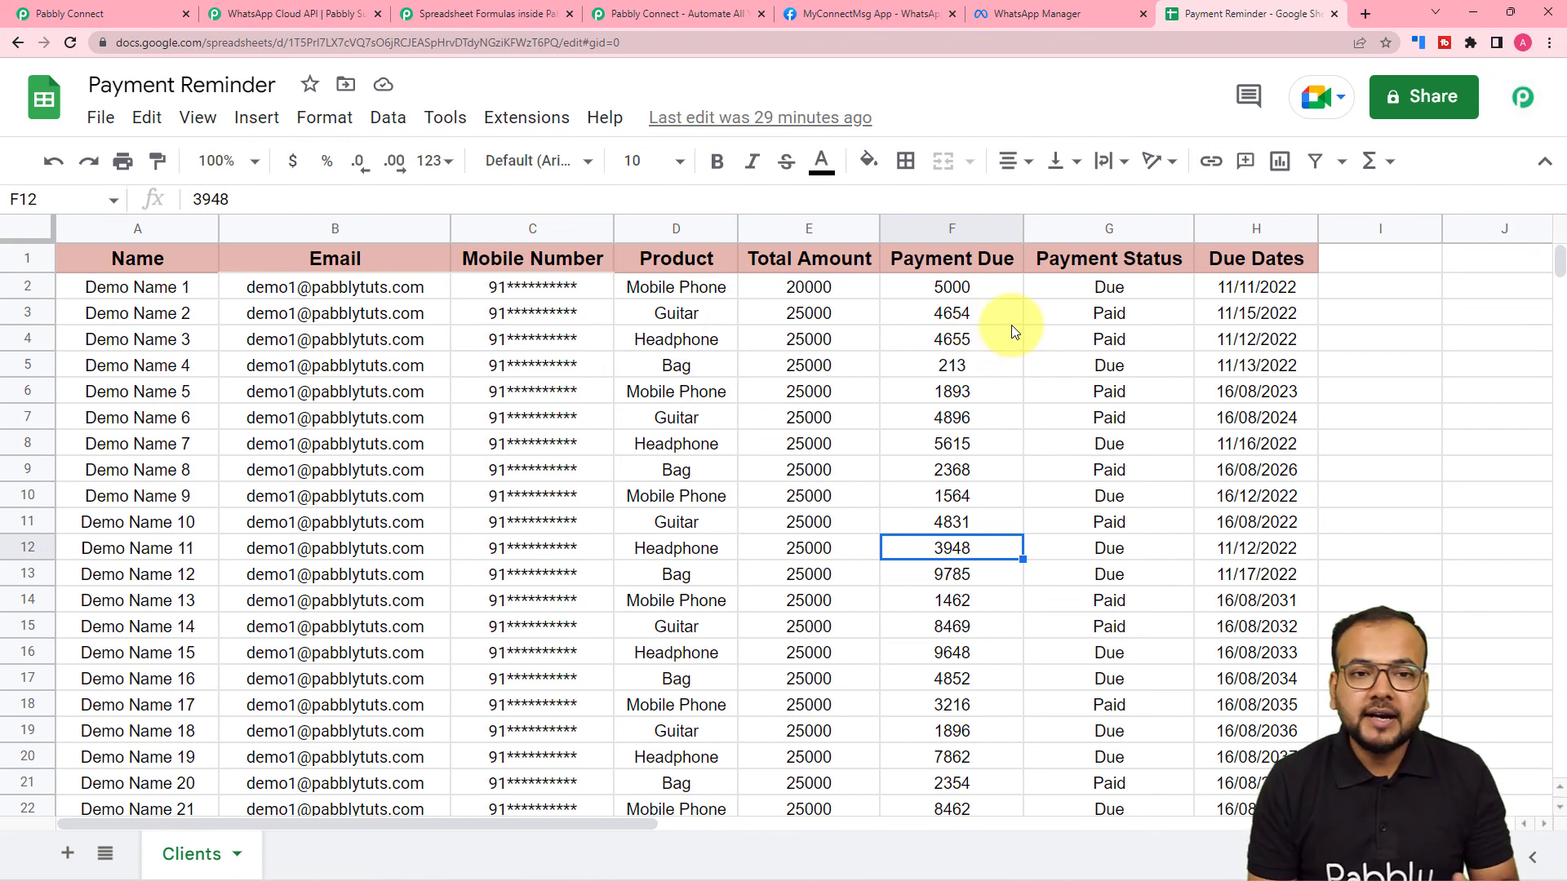
click(127, 22)
scroll(537, 204, up, 5)
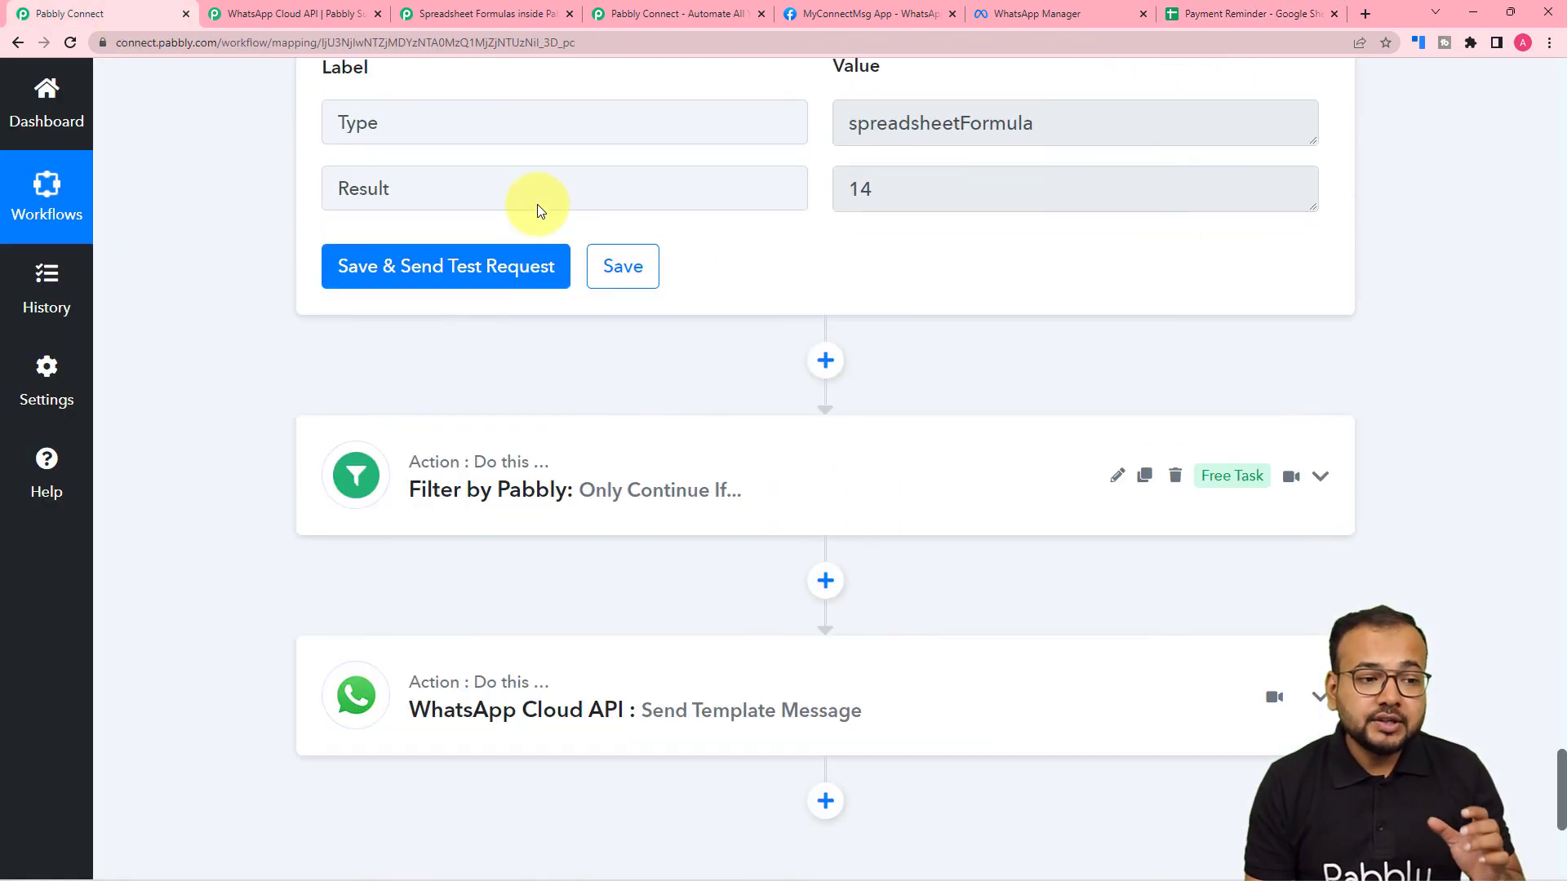
scroll(537, 204, up, 20)
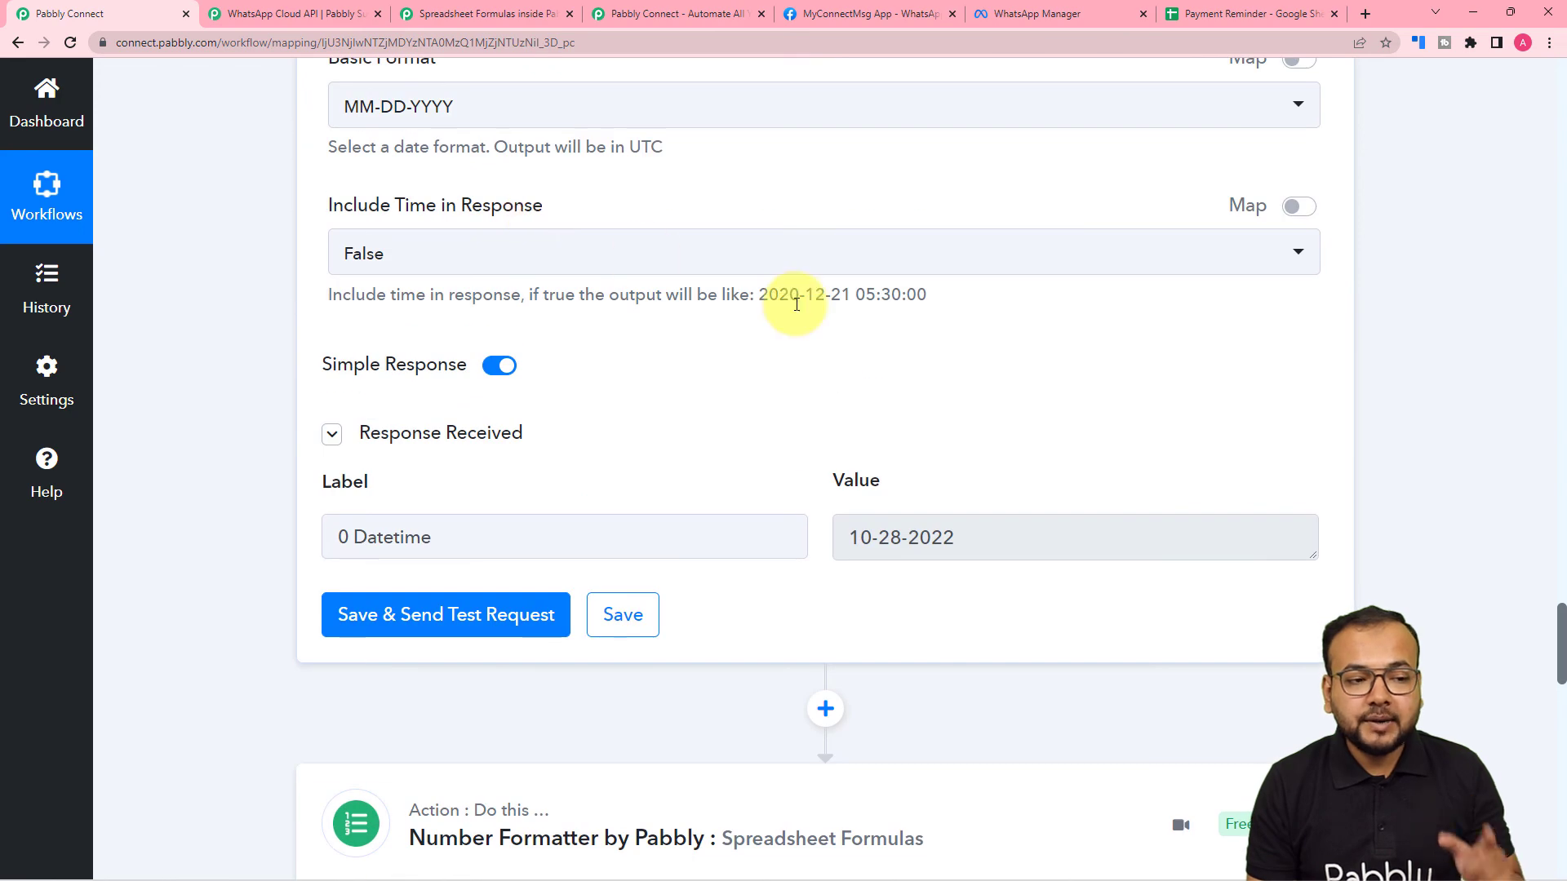
scroll(796, 303, up, 8)
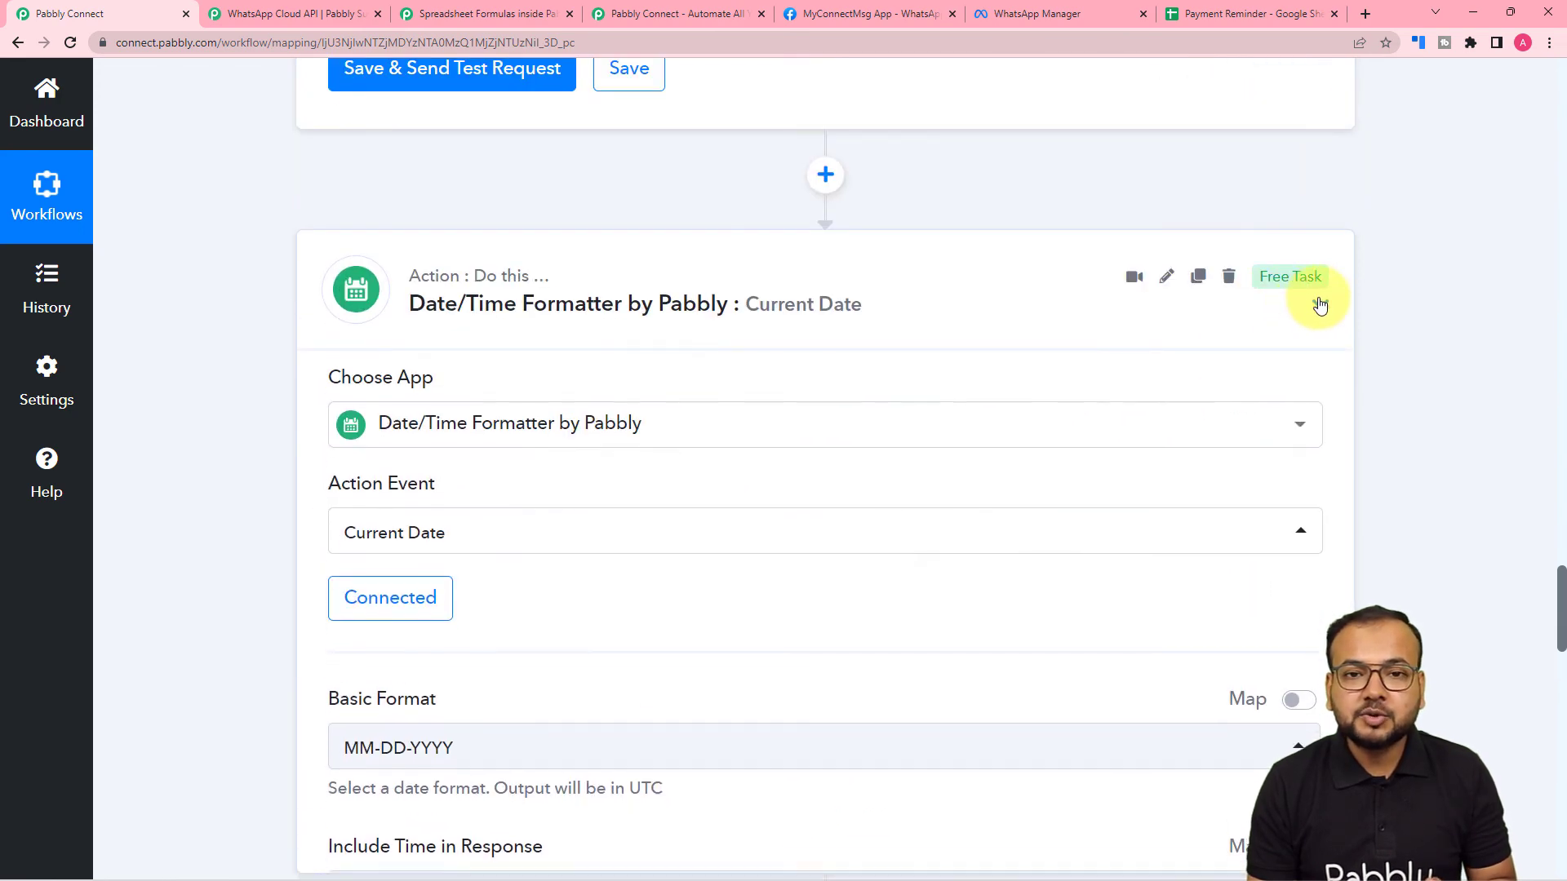
click(1320, 304)
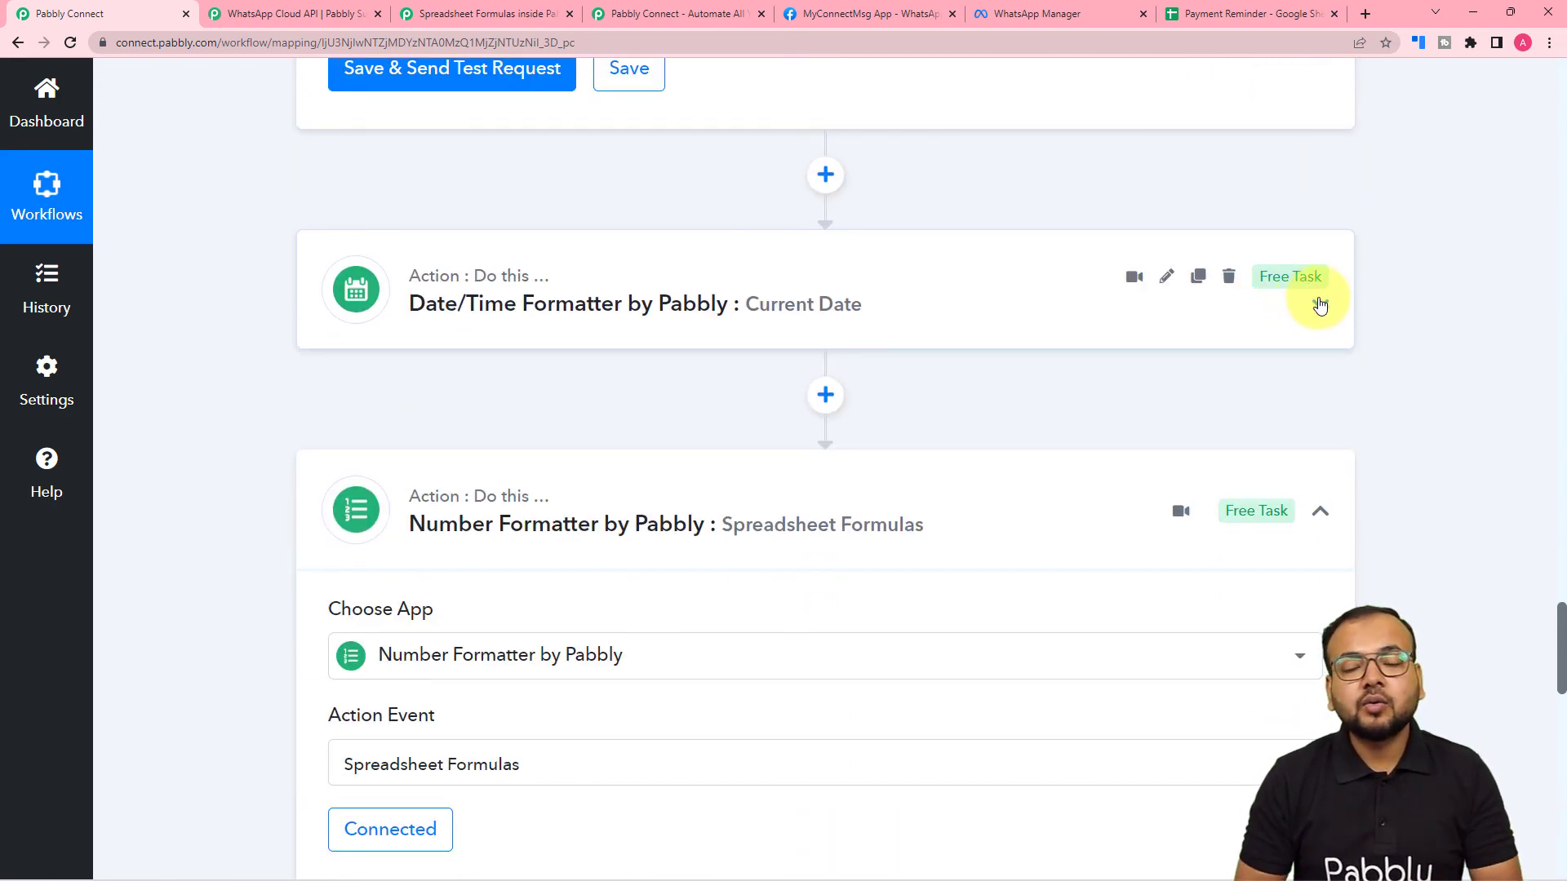